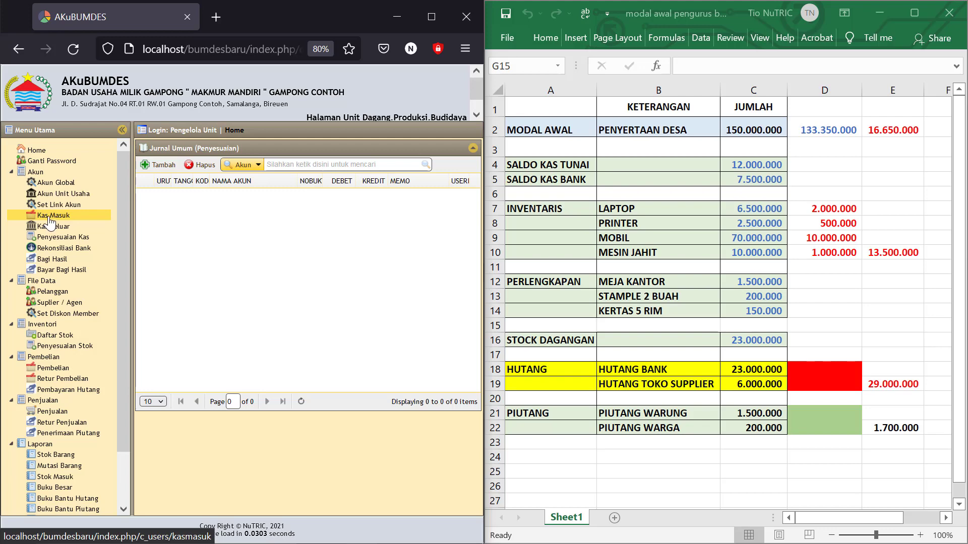
- Start a new cash-in (Kas Masuk) entry dated 12-02-2022 with Kas BUMDES as the debit account
left_click(48, 217)
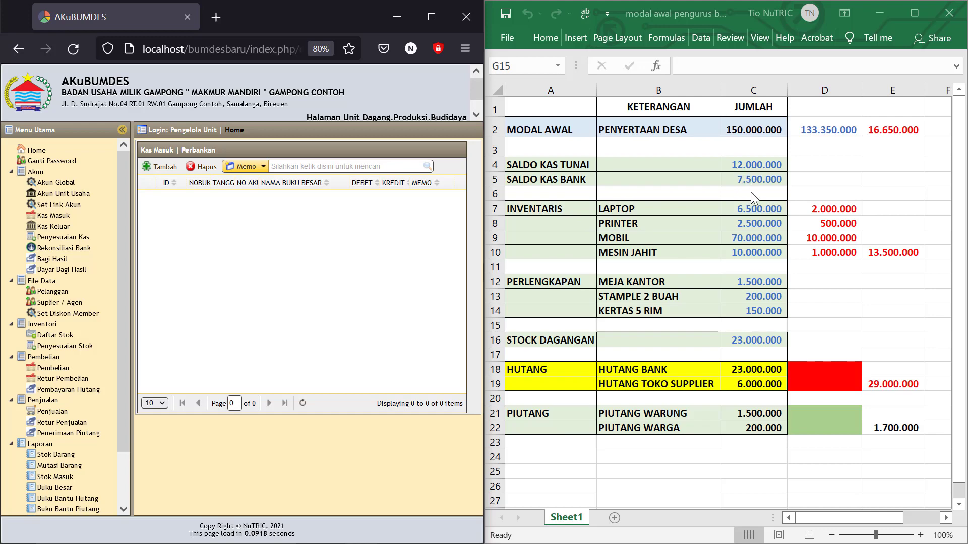
left_click(159, 167)
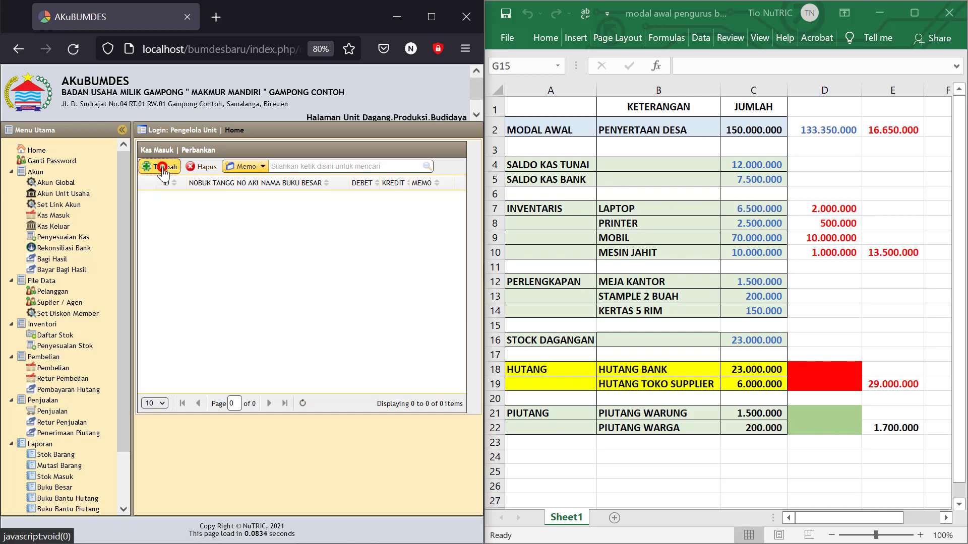
left_click(129, 210)
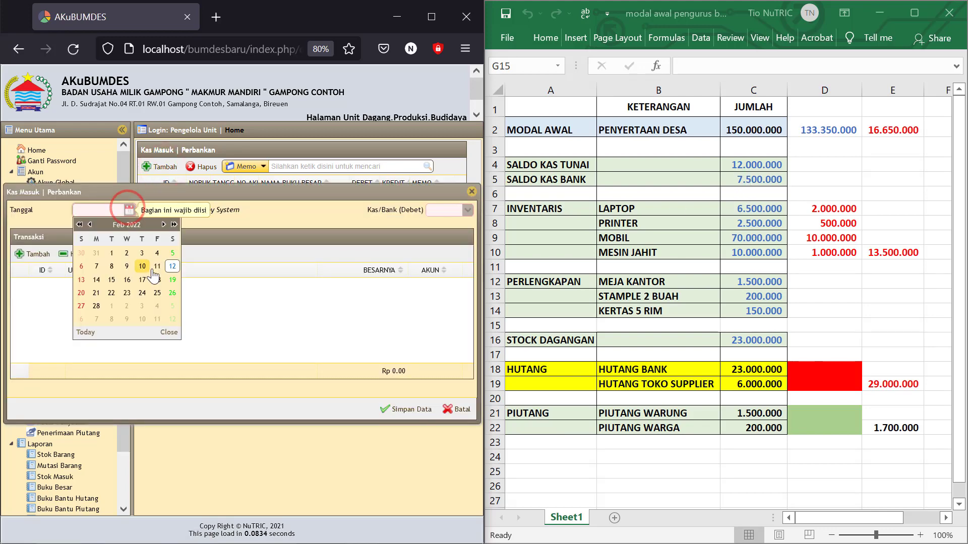
left_click(171, 269)
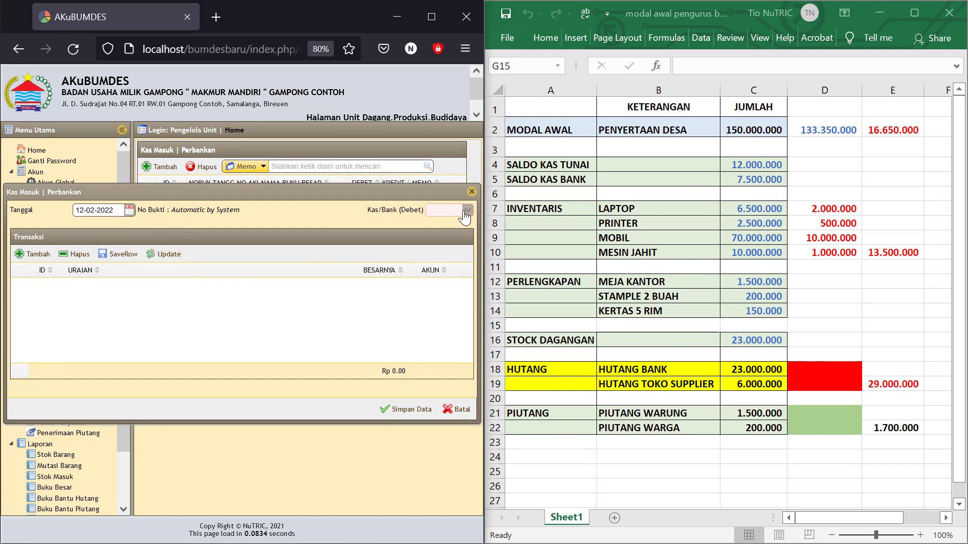
left_click(468, 211)
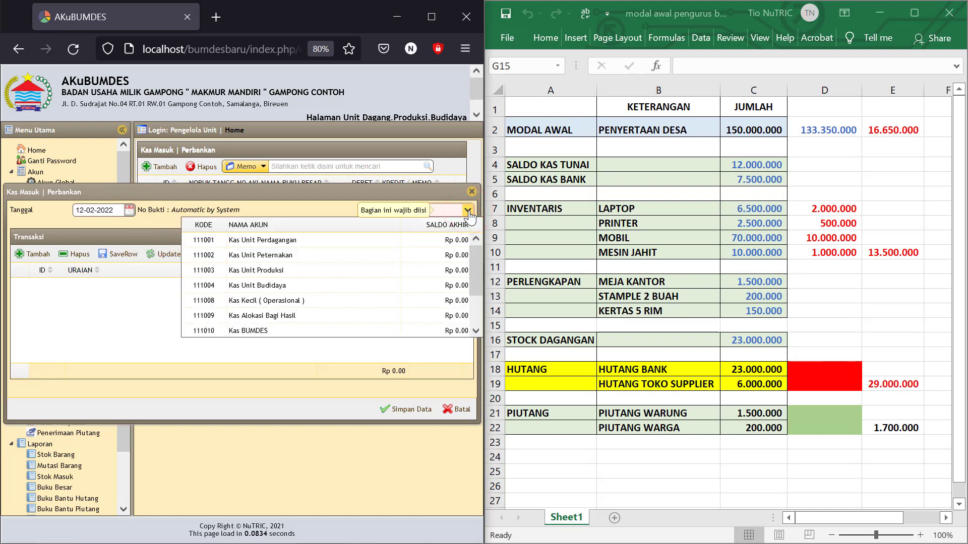
left_click(242, 331)
- Add a Modal BUMDes line described "Modal Awal penyertaan desa" for 150.000.000 and save the cash-in entry
left_click(25, 254)
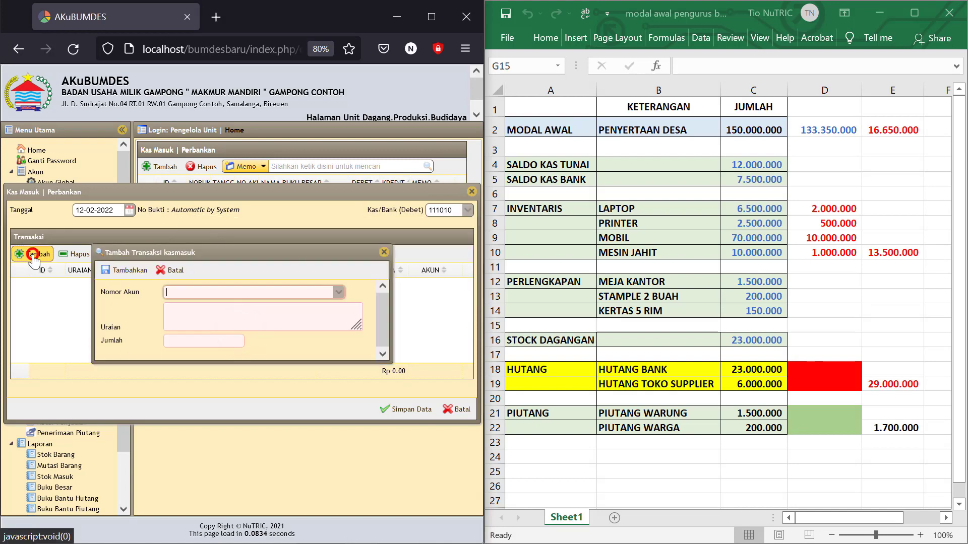
left_click(179, 292)
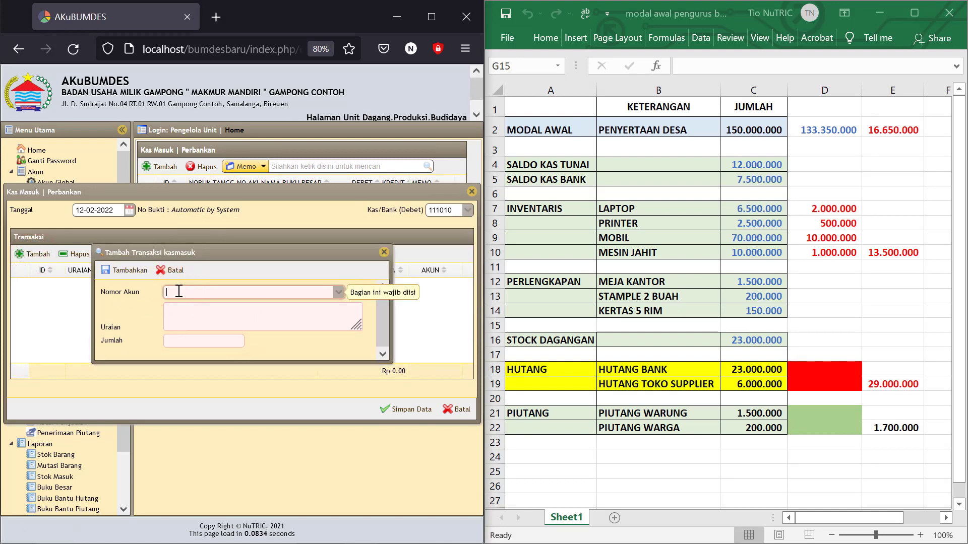
type("modal")
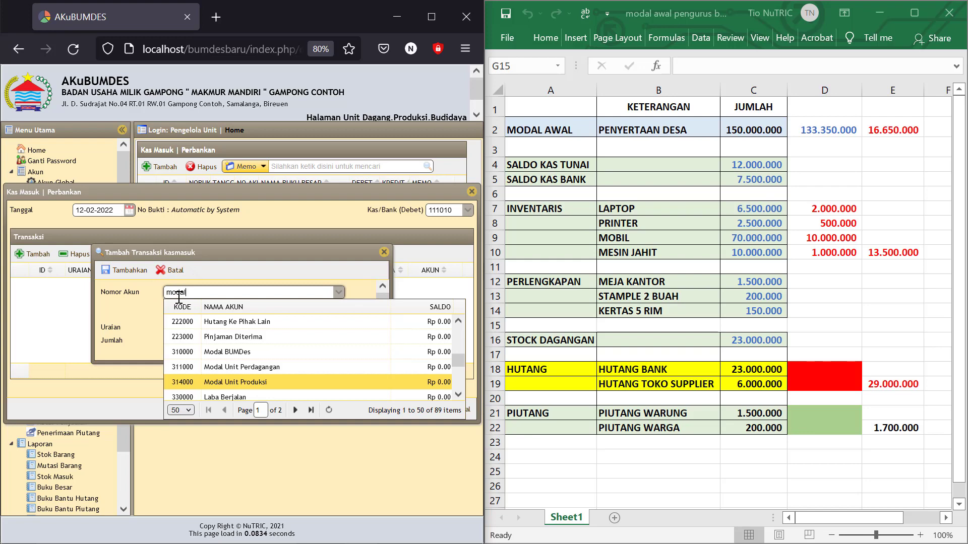
left_click(231, 354)
left_click(197, 325)
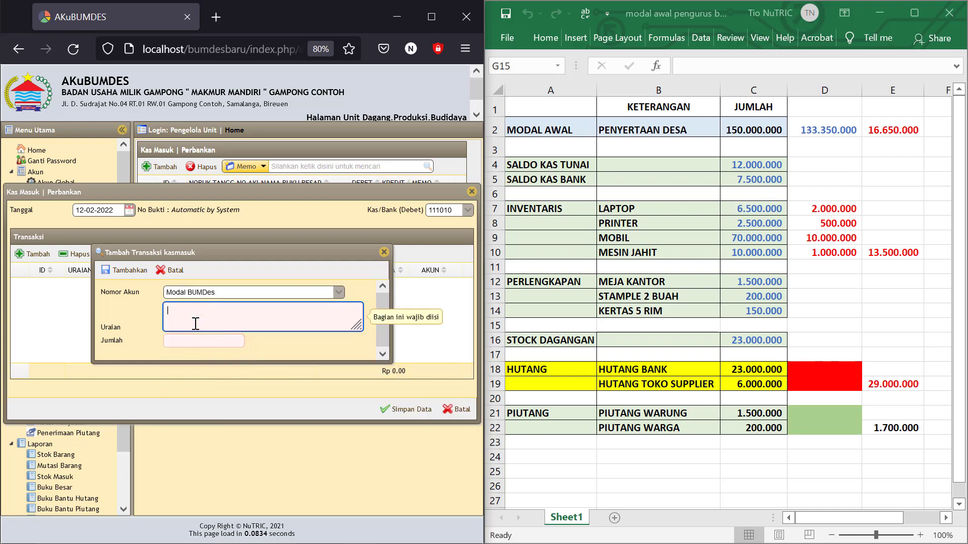
type("Modal Aw")
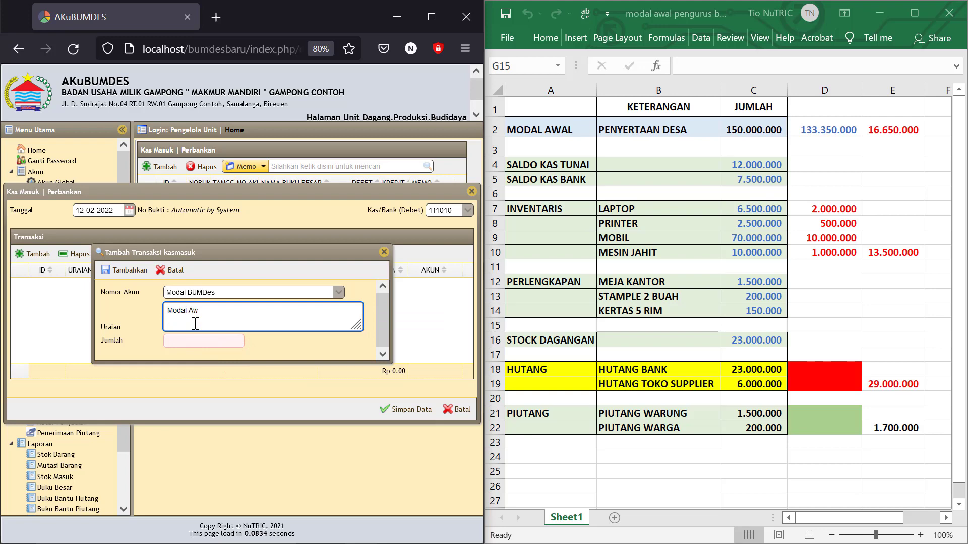
type("al penyertaan desa")
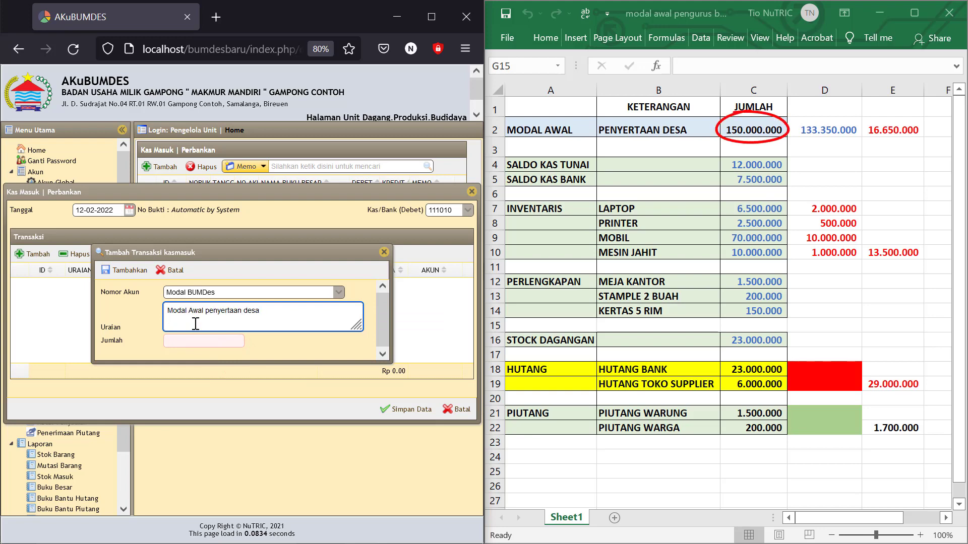
left_click(196, 342)
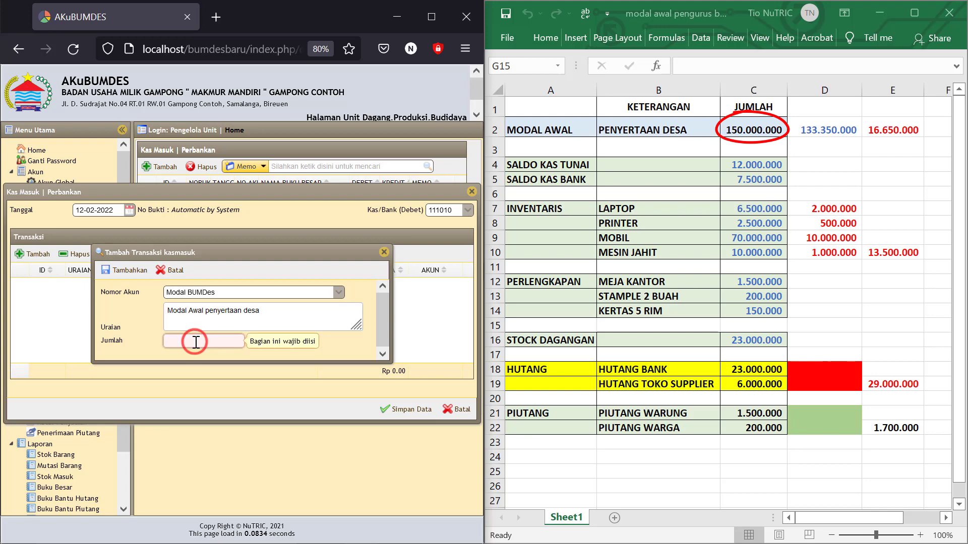
type("150.000.000")
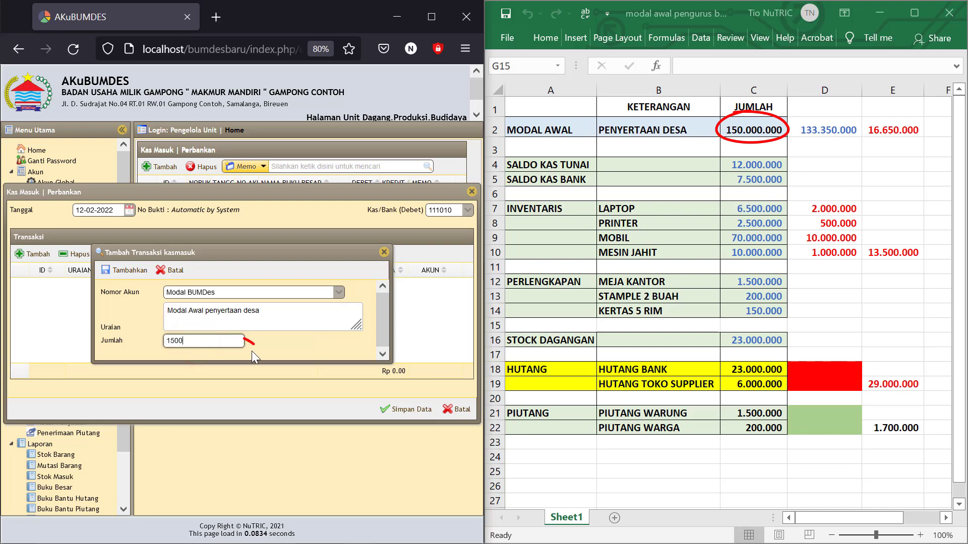
left_click(125, 271)
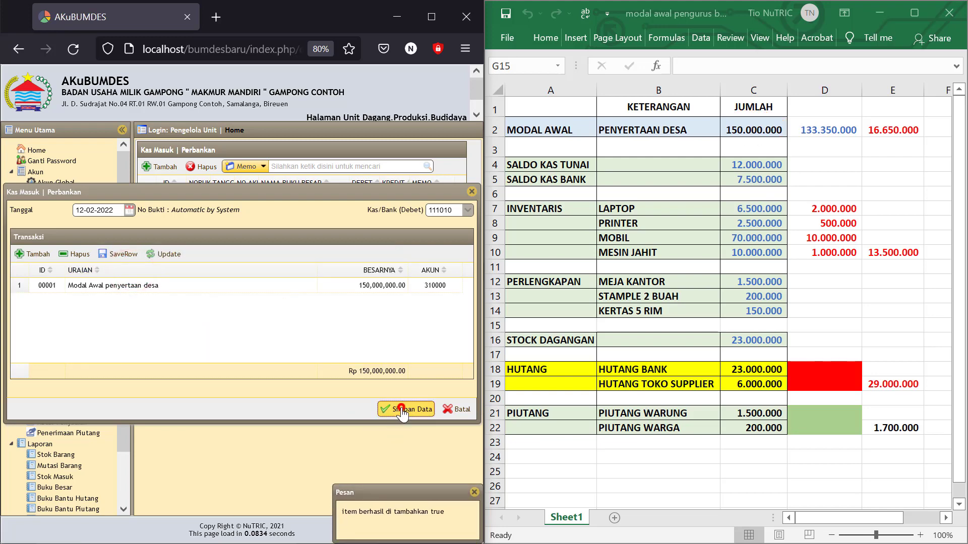
left_click(403, 409)
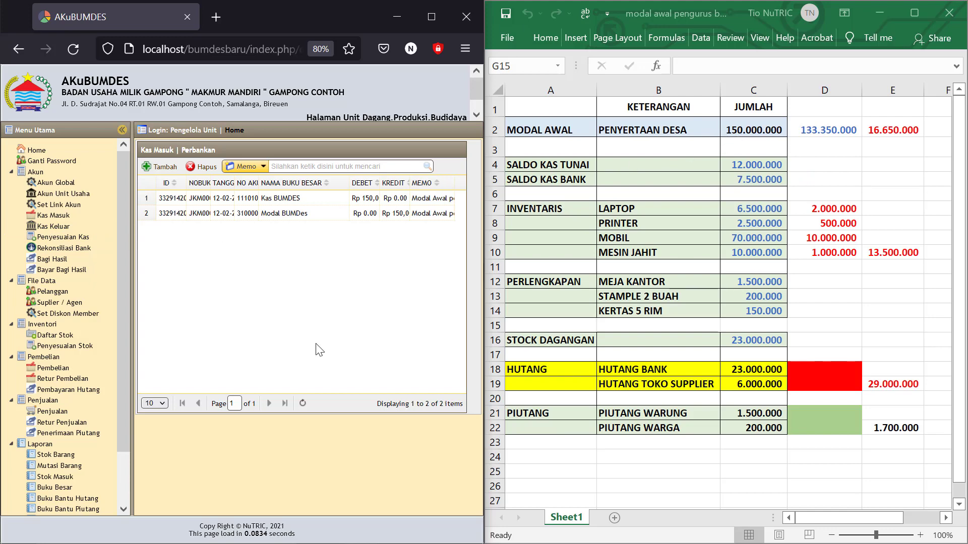
- Start a new cash-out (Kas Keluar) entry dated 12-02-2022 with Kas BUMDES as the credit account
left_click(48, 231)
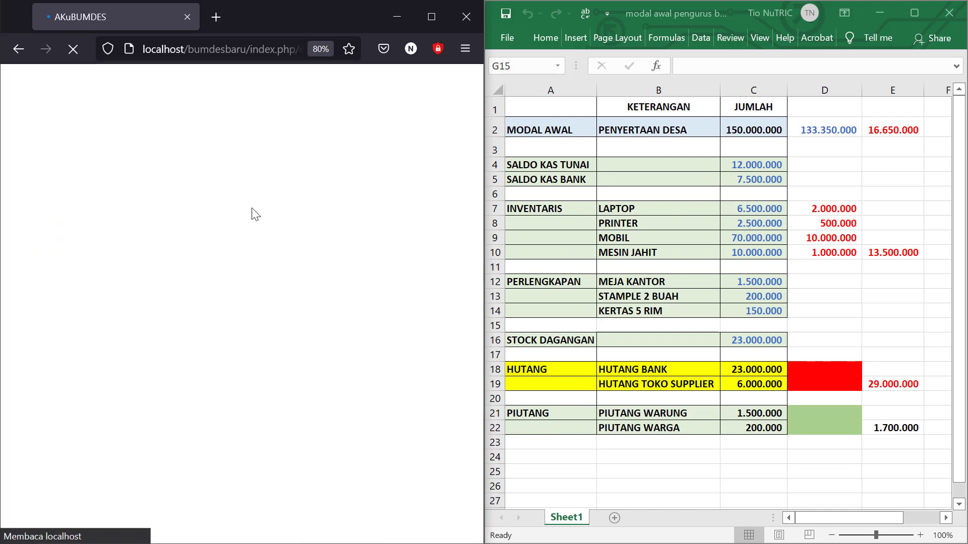
left_click(467, 209)
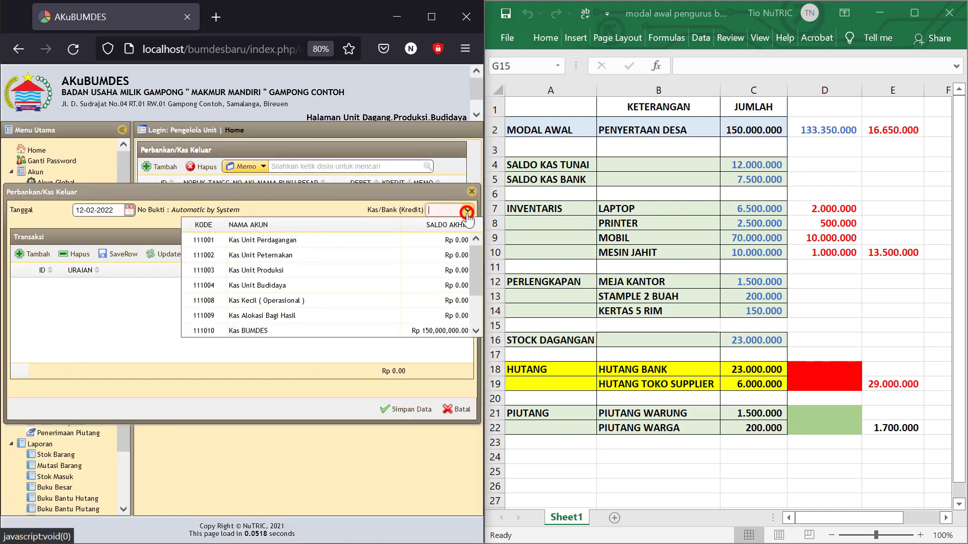
left_click(250, 332)
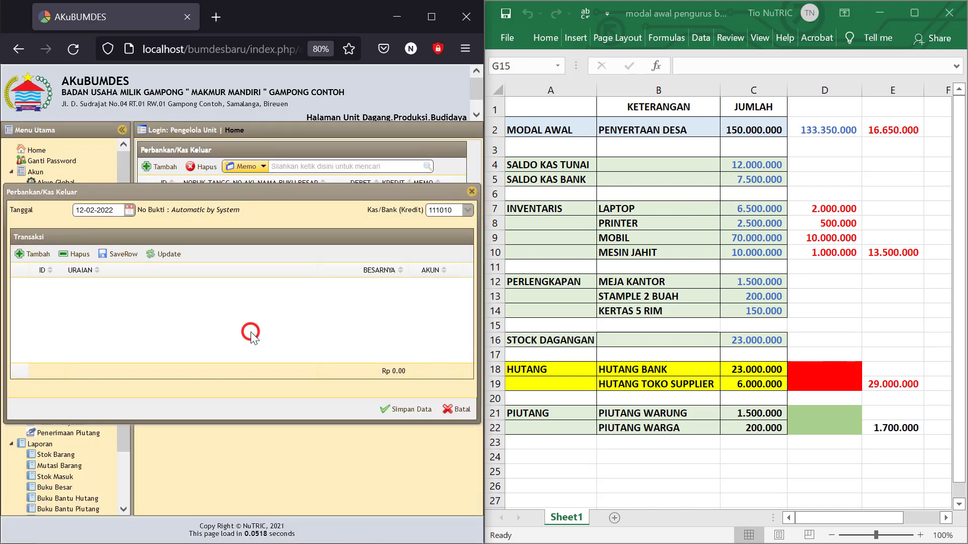
- Add a Kas Unit Perdagangan line described "Sisa saldo tunai" for 12.000.000 to the cash-out entry
left_click(32, 254)
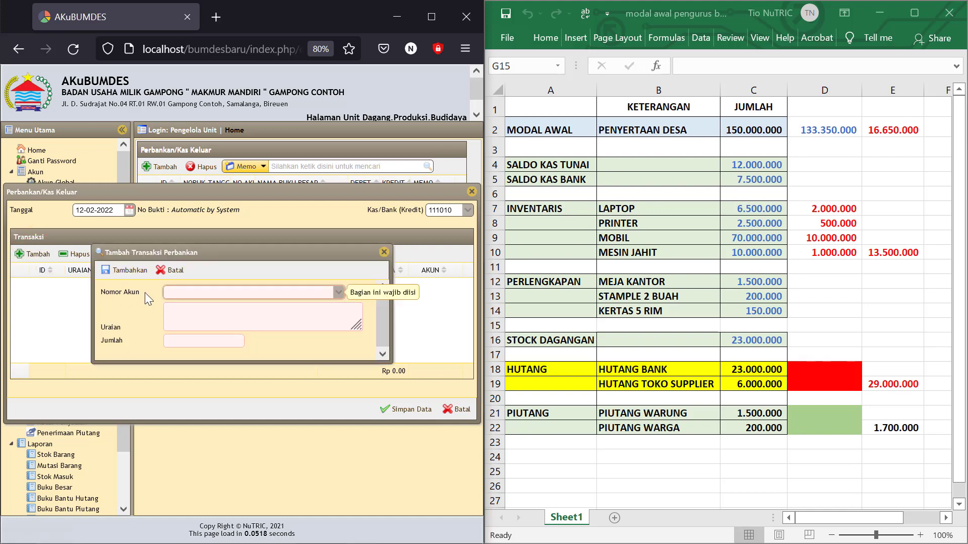
left_click(172, 292)
type("kas")
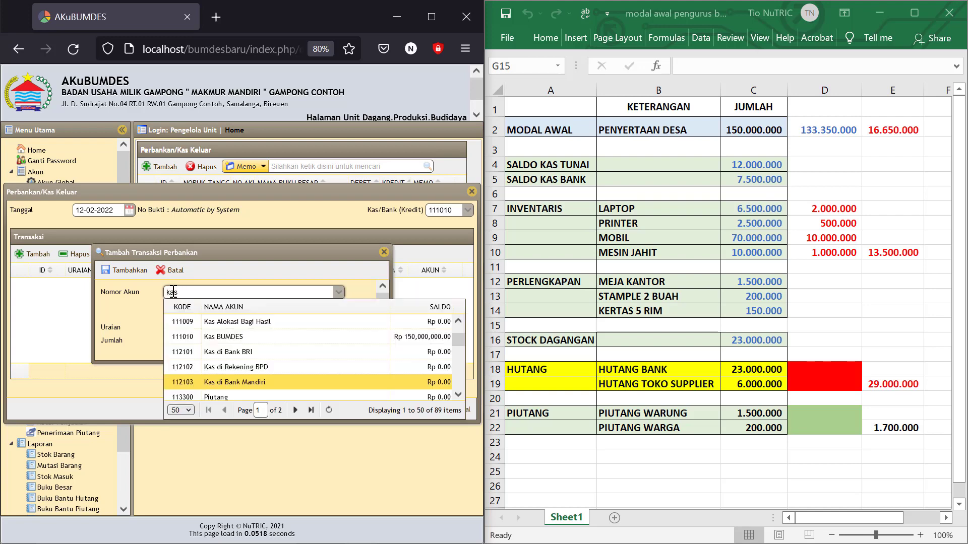
scroll(276, 343, "up", 3)
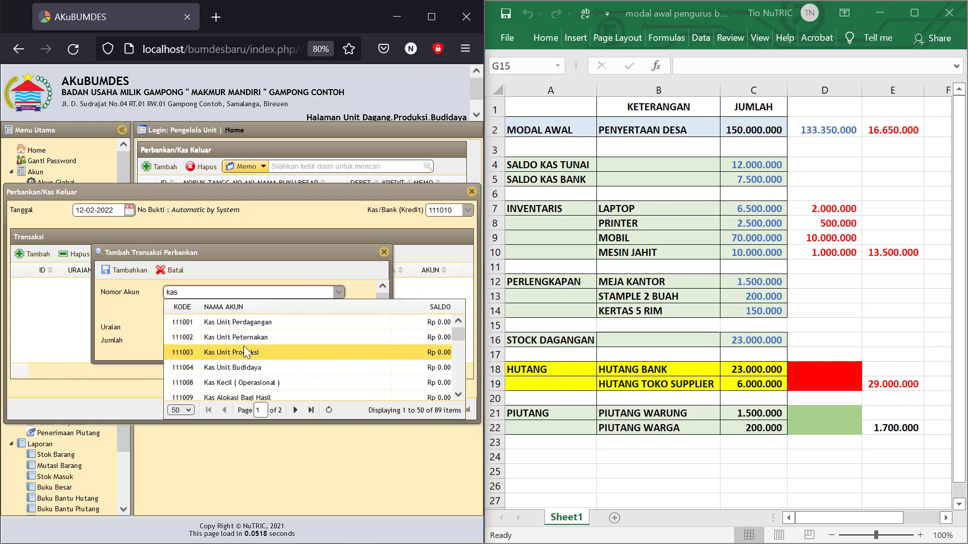
left_click(242, 322)
left_click(185, 312)
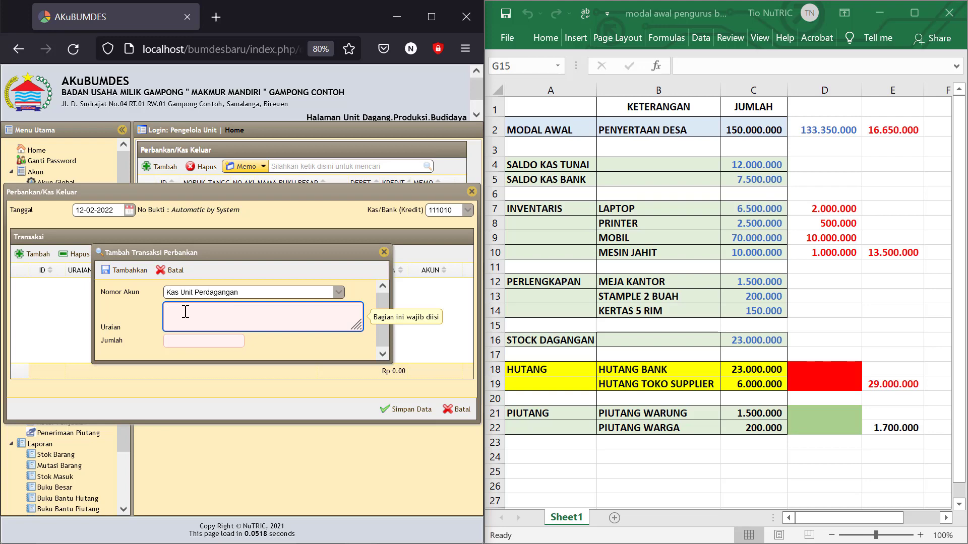
type("Sisa saldo tunai")
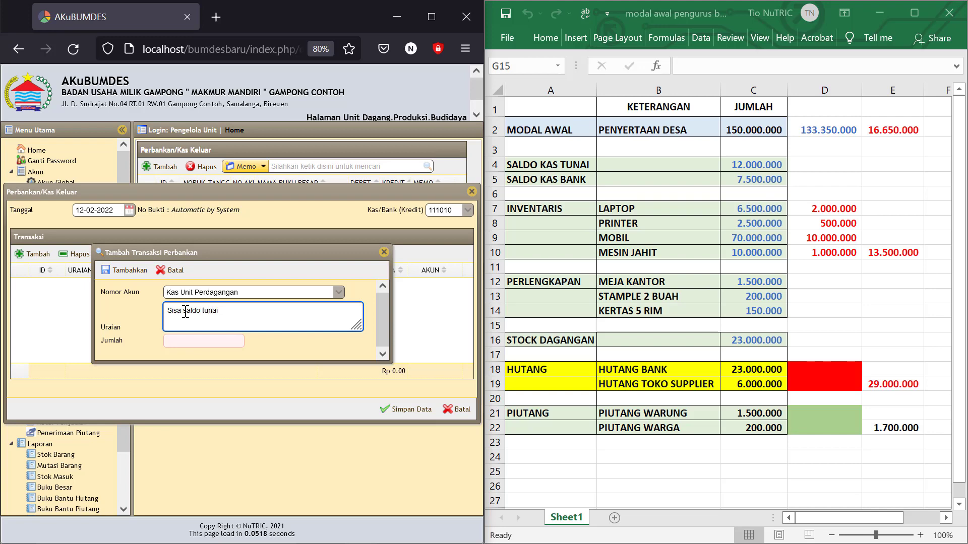
left_click(180, 341)
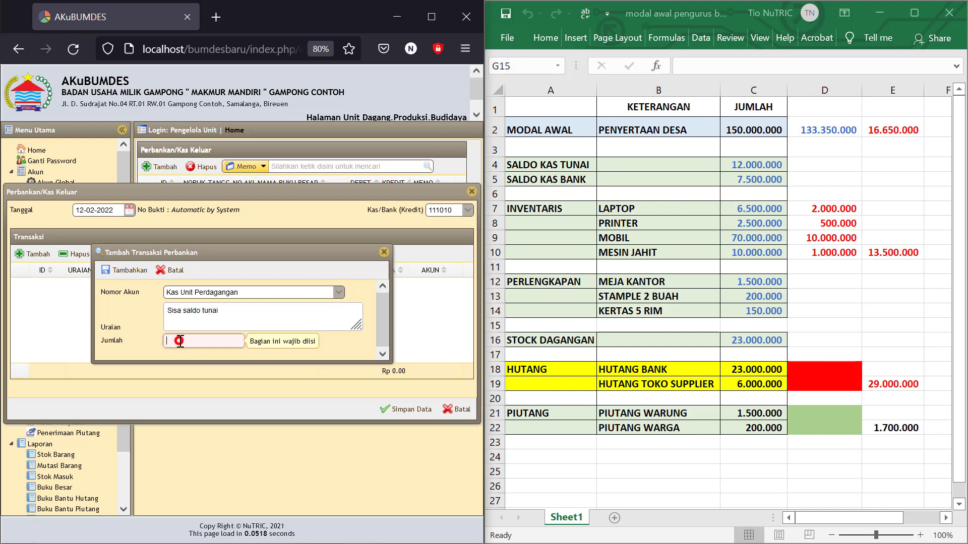
type("12.0")
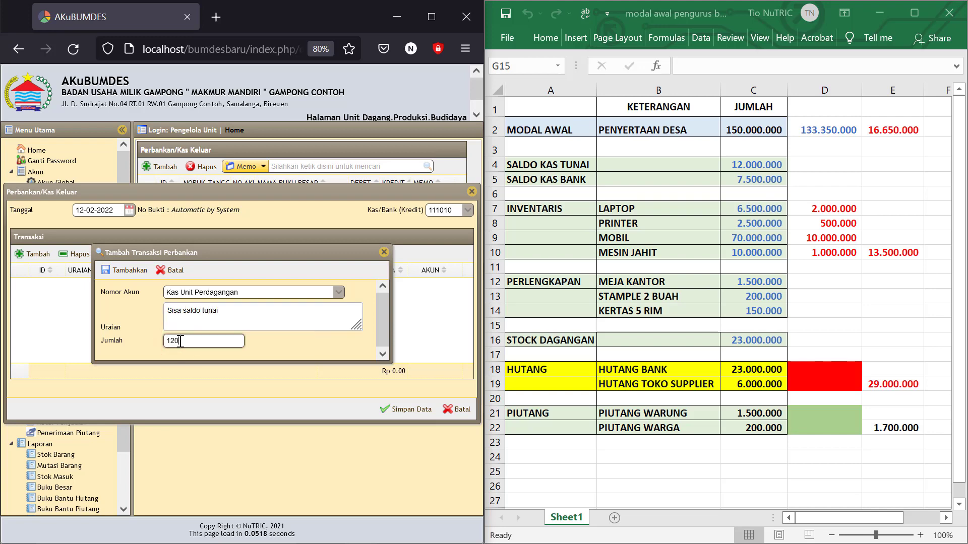
type("00.000")
left_click(266, 335)
left_click(129, 270)
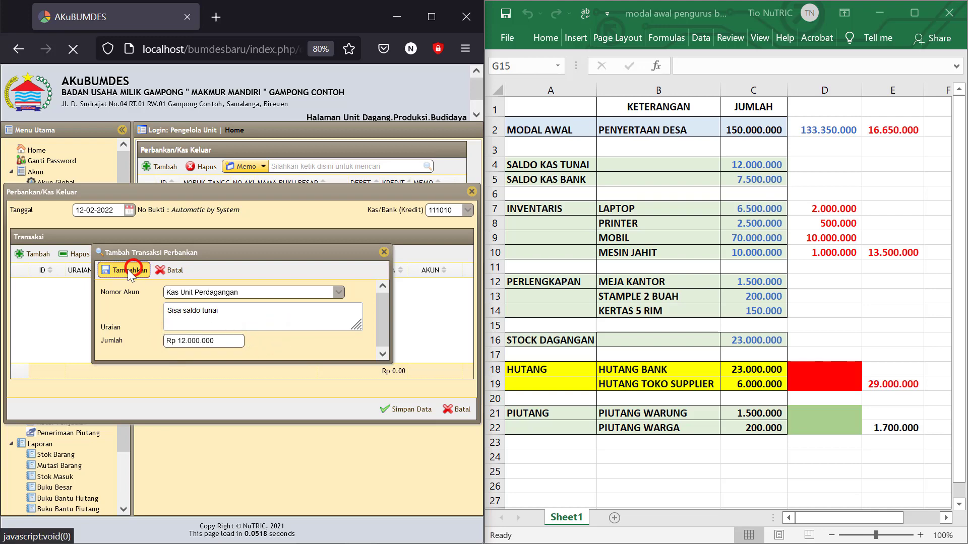
- Add a Kas di Bank BRI line described "sisa saldo kas di bank" for 7.500.000 and save the cash-out entry
left_click(37, 256)
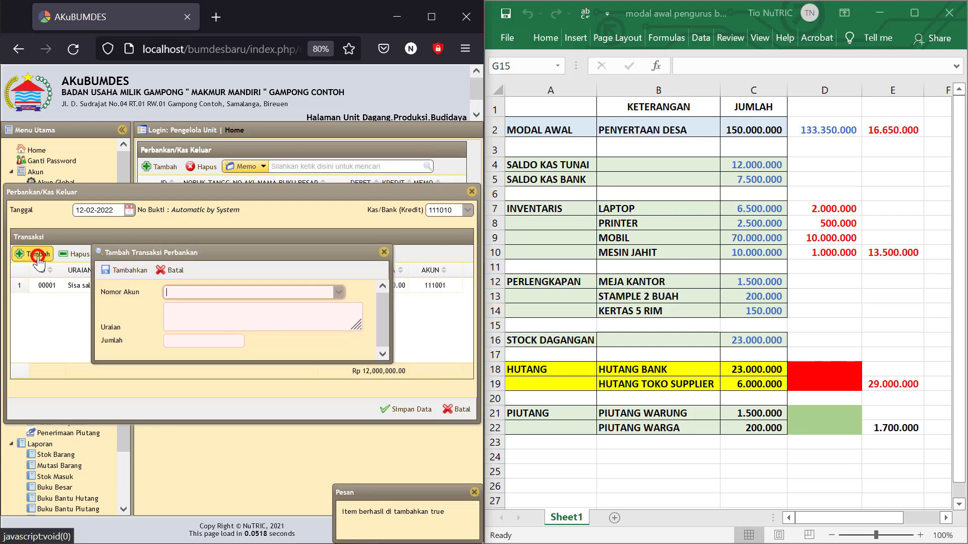
left_click(182, 292)
type("kas")
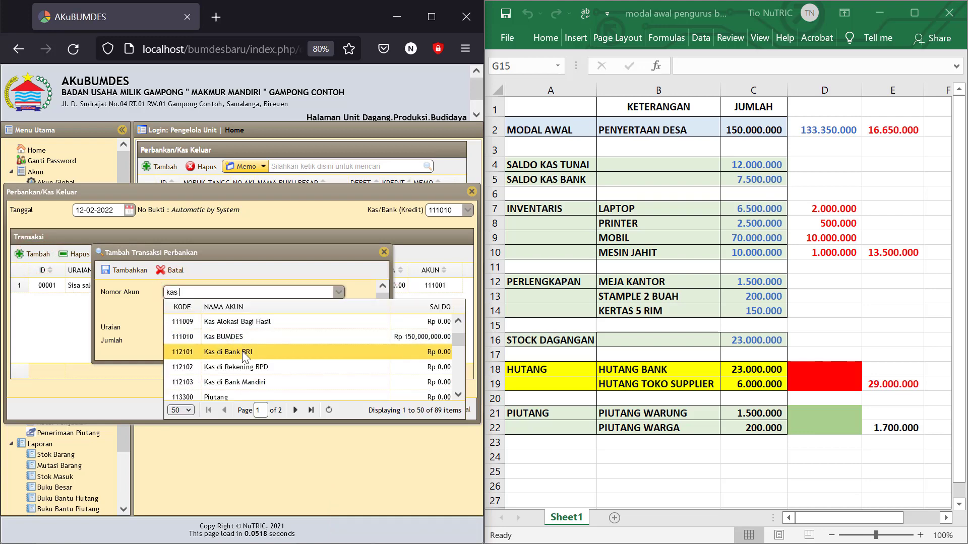
left_click(242, 351)
left_click(188, 317)
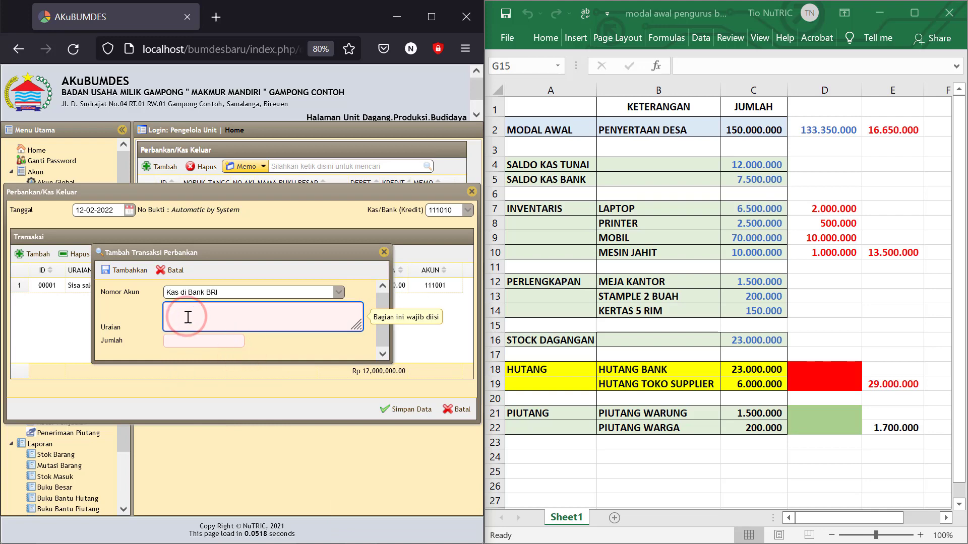
type("sisa saldo kas di bank")
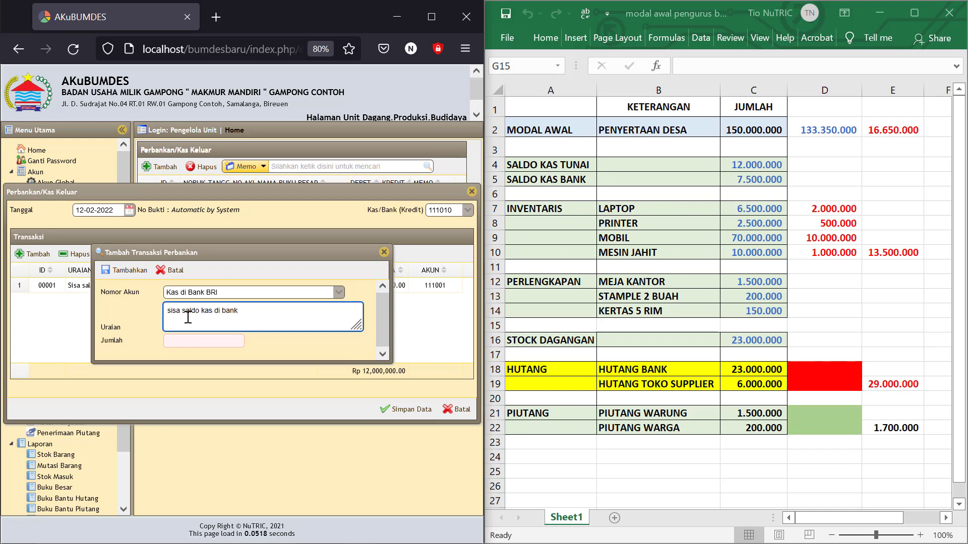
left_click(174, 342)
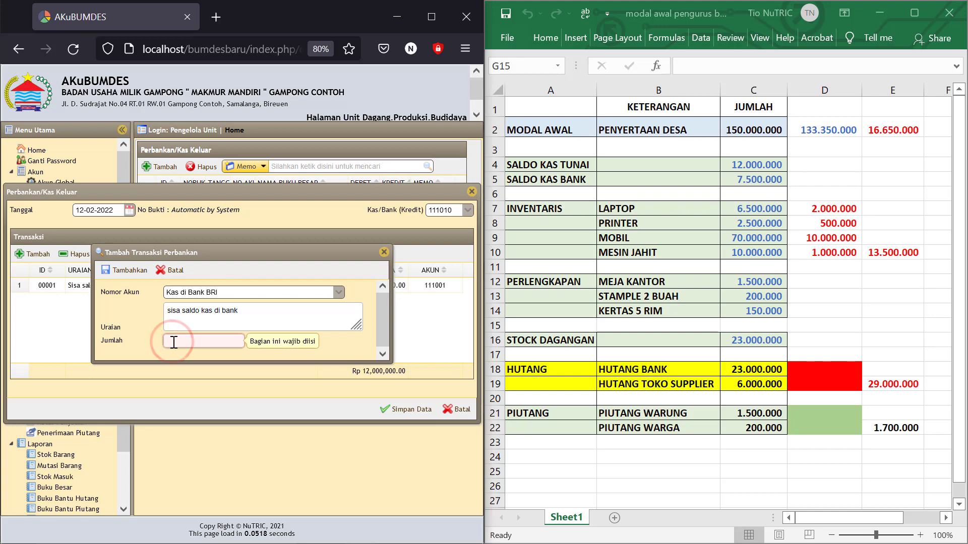
type("7,5")
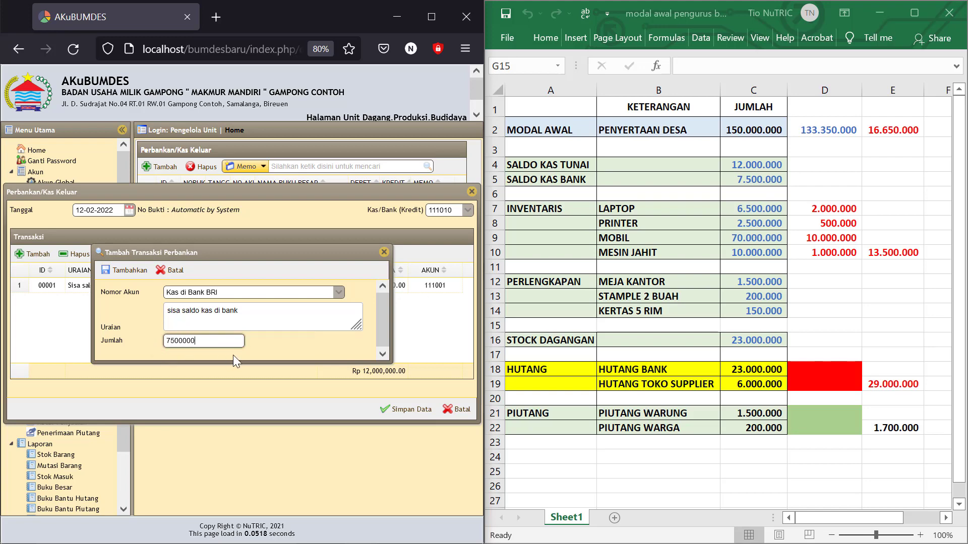
type("00,000")
left_click(124, 270)
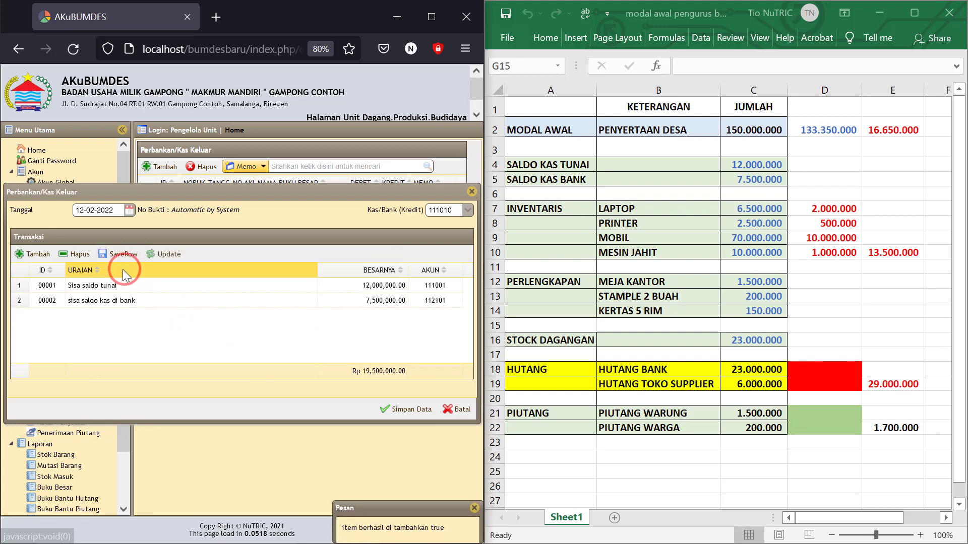
left_click(401, 410)
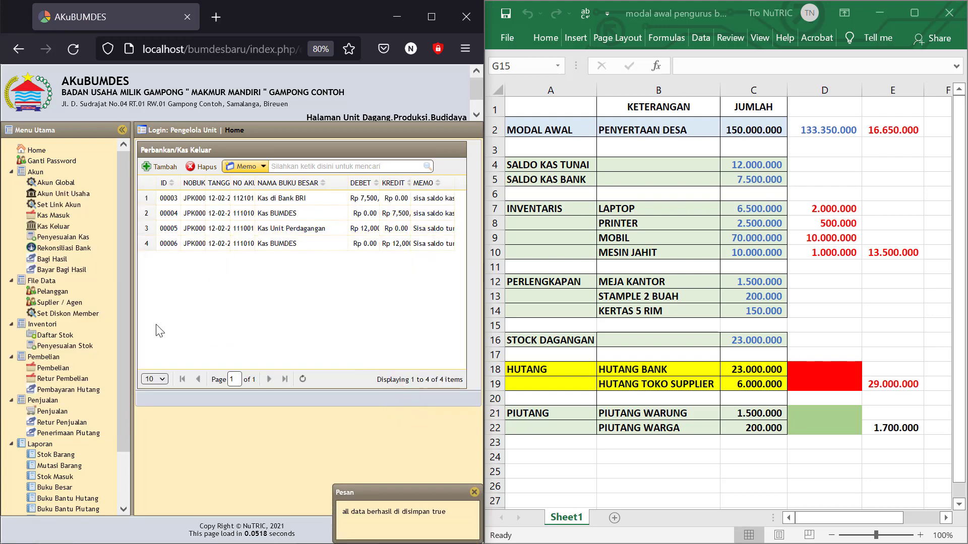
- Display the balance sheet report (Neraca) for 12-02-2022
left_click_drag(126, 382, 111, 478)
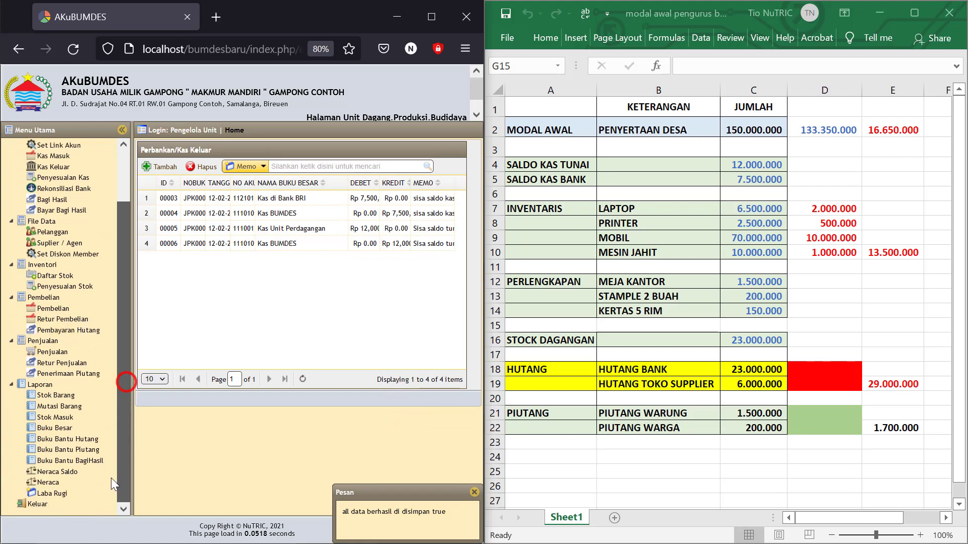
left_click(50, 485)
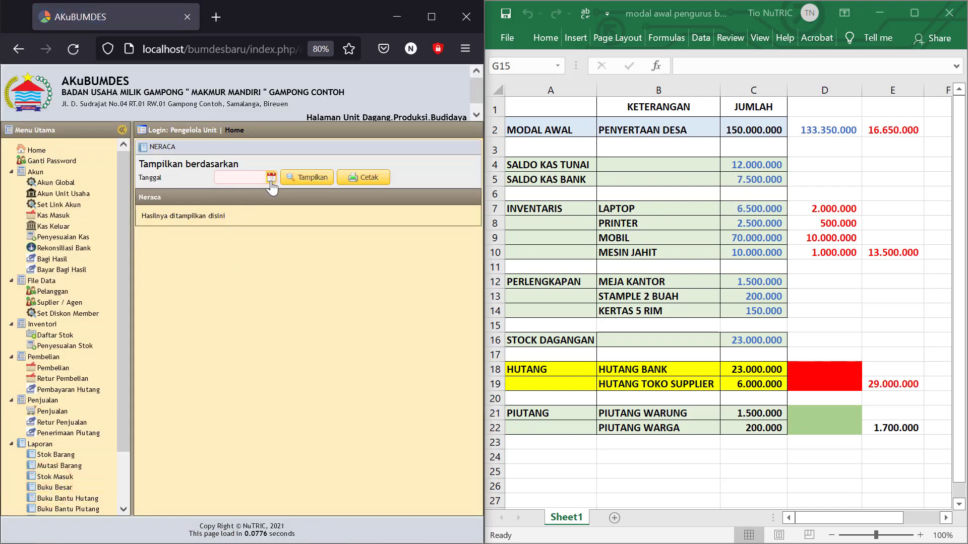
left_click(271, 179)
left_click(311, 227)
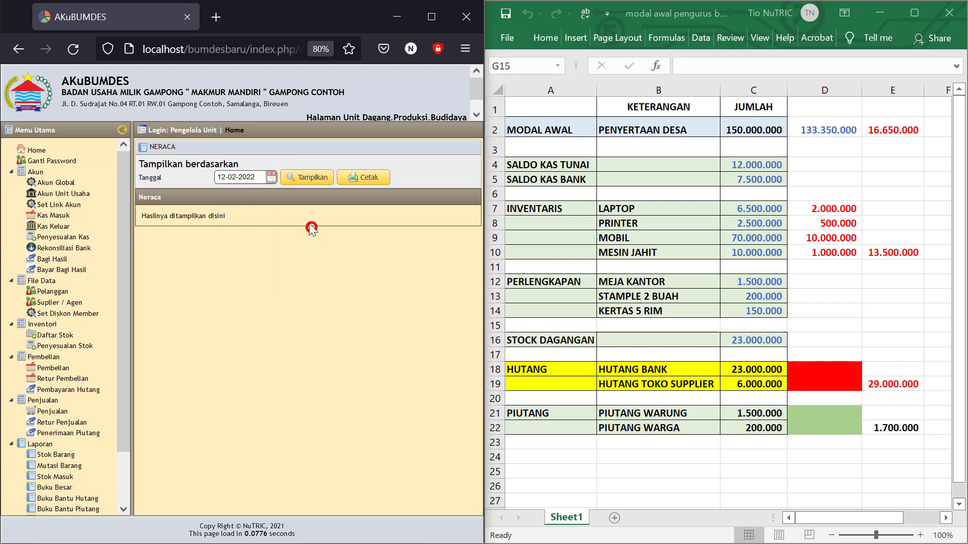
left_click(313, 180)
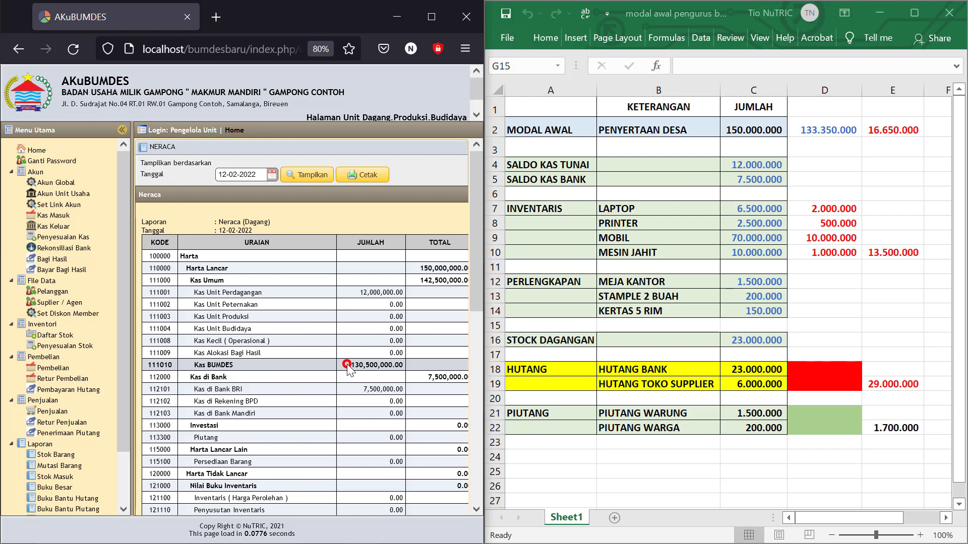
- Check the Kas BUMDES, Kas Unit Perdagangan, Kas di Bank BRI, Harta Lancar, total assets and Modal BUMDes amounts in the balance sheet
left_click_drag(347, 365, 406, 368)
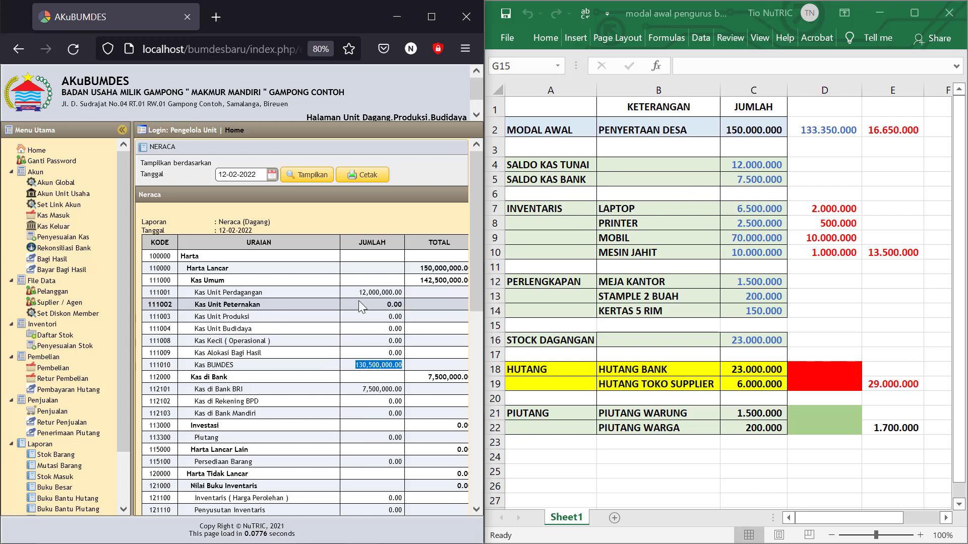
left_click_drag(355, 292, 403, 292)
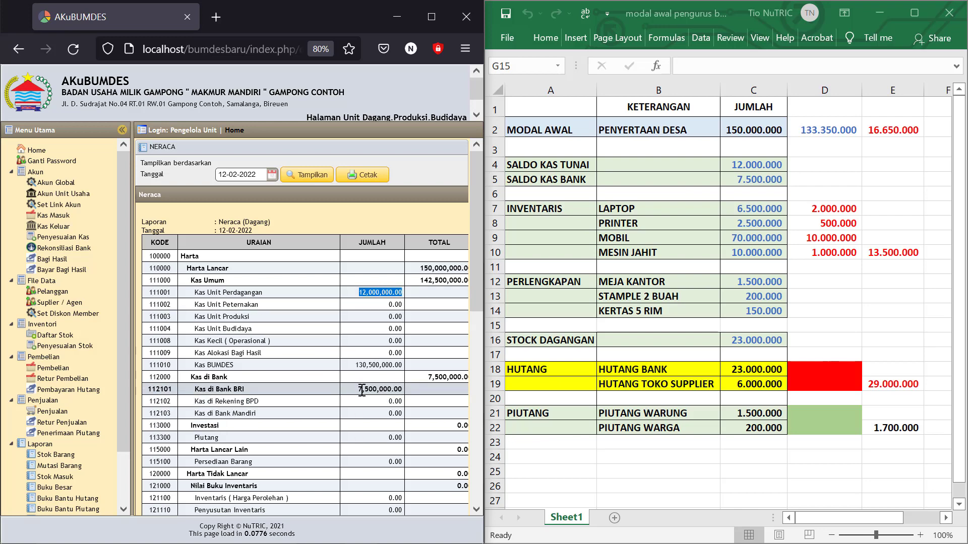
left_click_drag(362, 389, 402, 389)
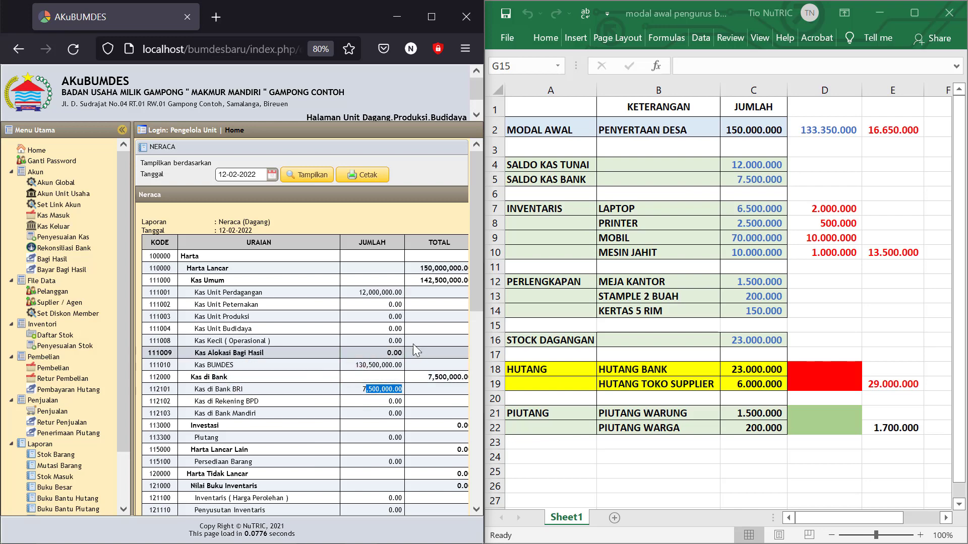
left_click_drag(420, 268, 448, 269)
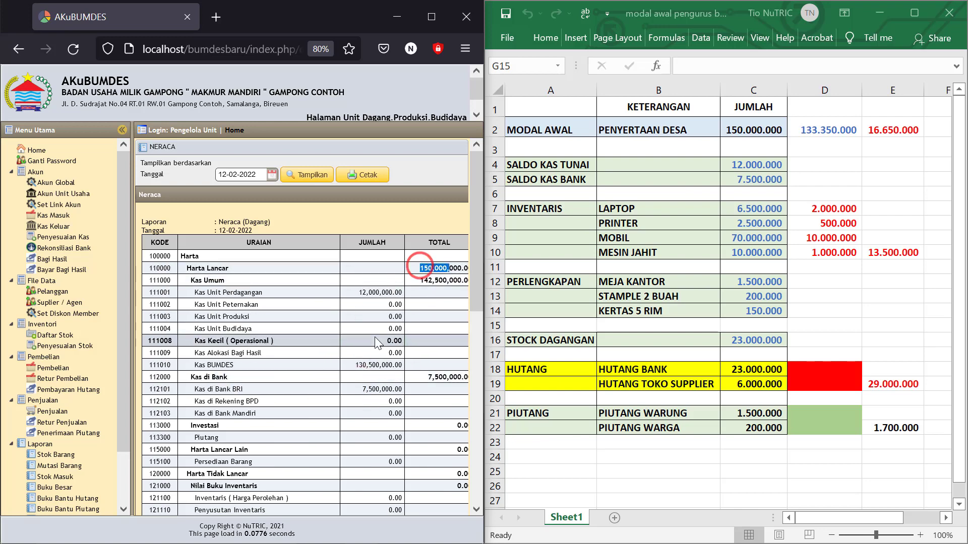
scroll(378, 344, "down", 10)
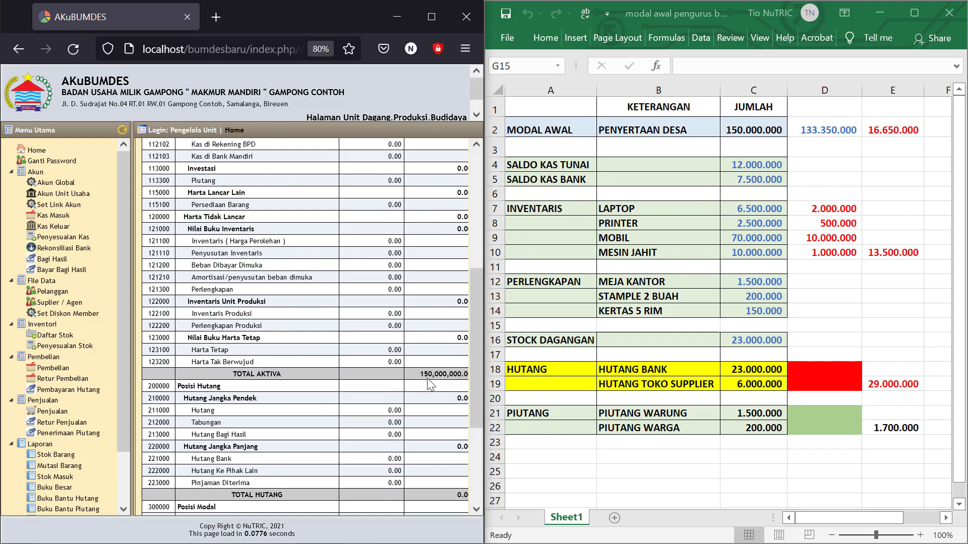
left_click_drag(424, 374, 447, 375)
scroll(425, 388, "down", 4)
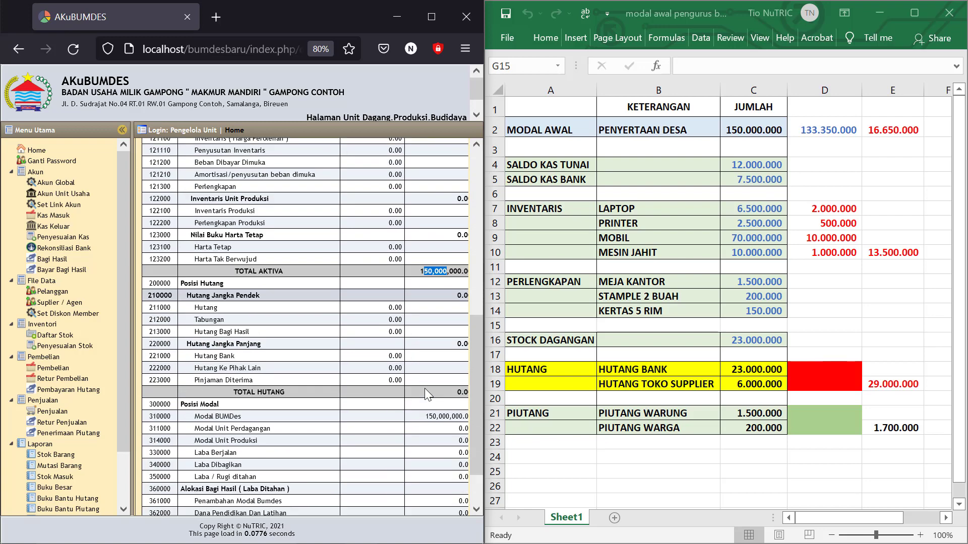
double_click(419, 416)
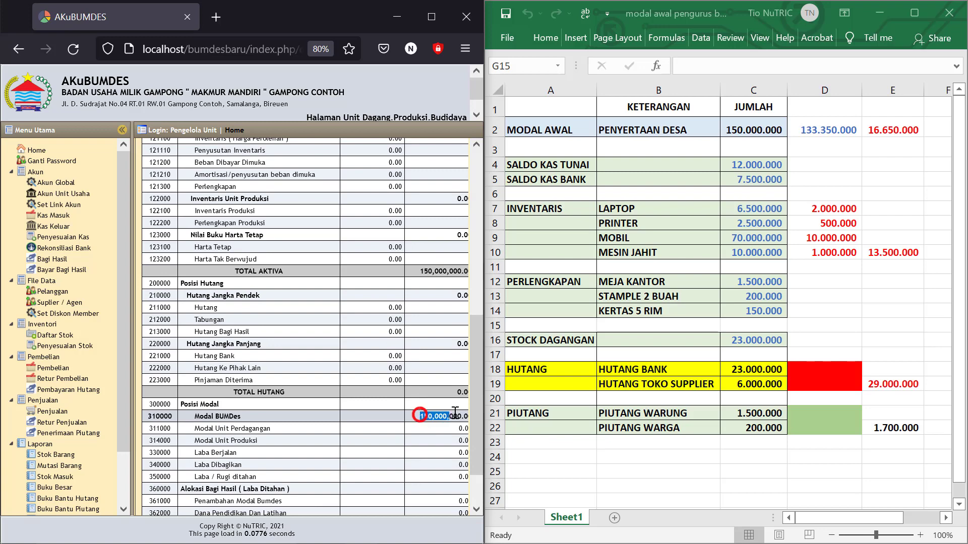
scroll(404, 397, "up", 14)
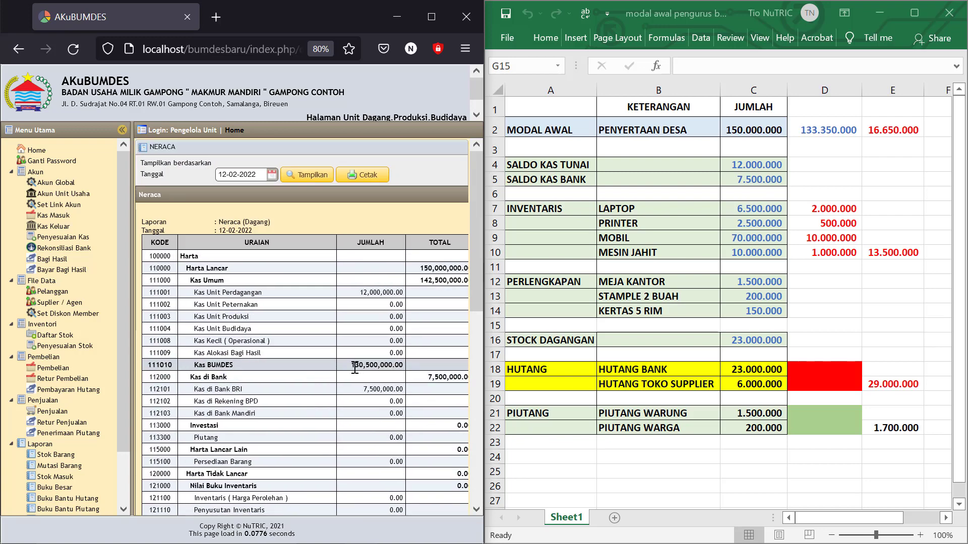
left_click_drag(372, 365, 406, 369)
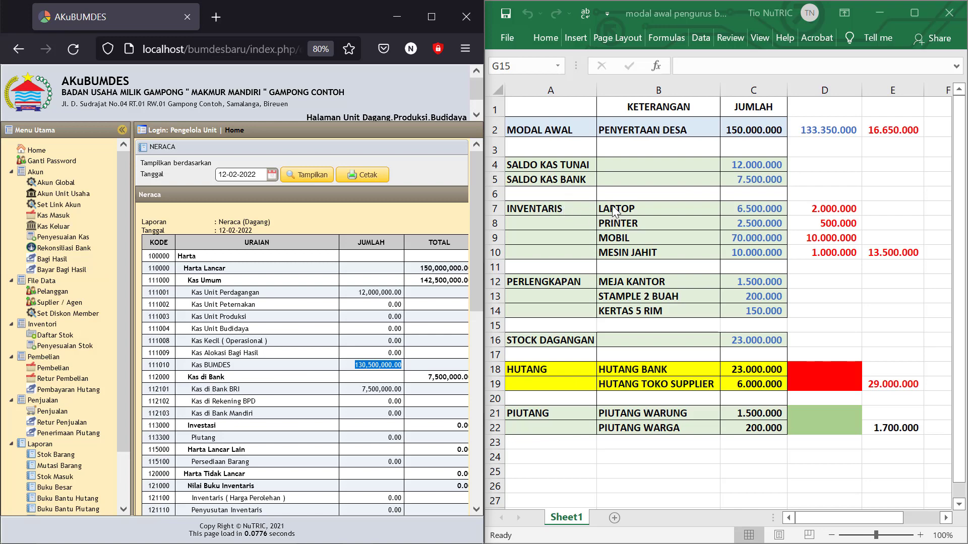
- Review the inventory items and the opening capital amount in the Excel sheet
left_click_drag(612, 210, 638, 251)
left_click(626, 227)
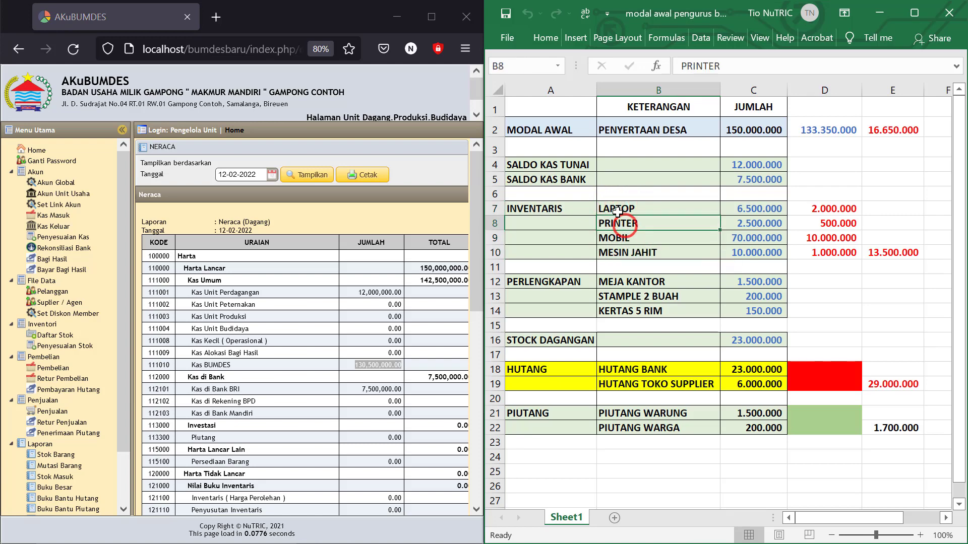
left_click(745, 128)
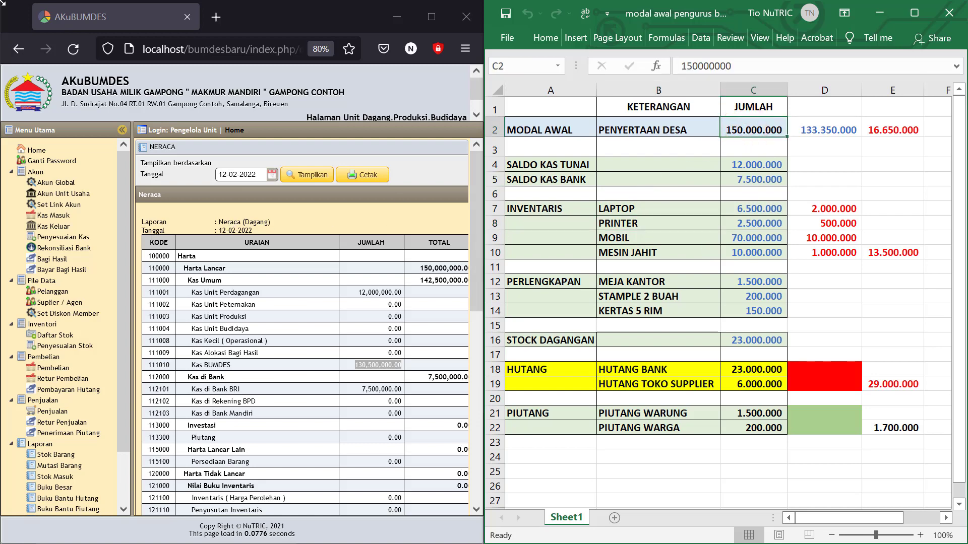
- Start another cash-out (Kas Keluar) entry dated 12-02-2022 with Kas BUMDES as the credit account
left_click(49, 228)
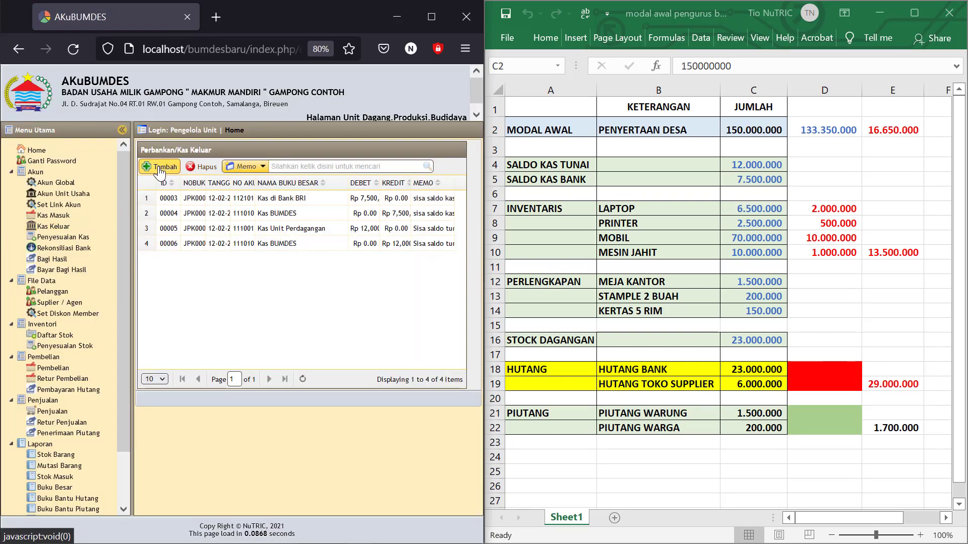
left_click(160, 170)
left_click(129, 210)
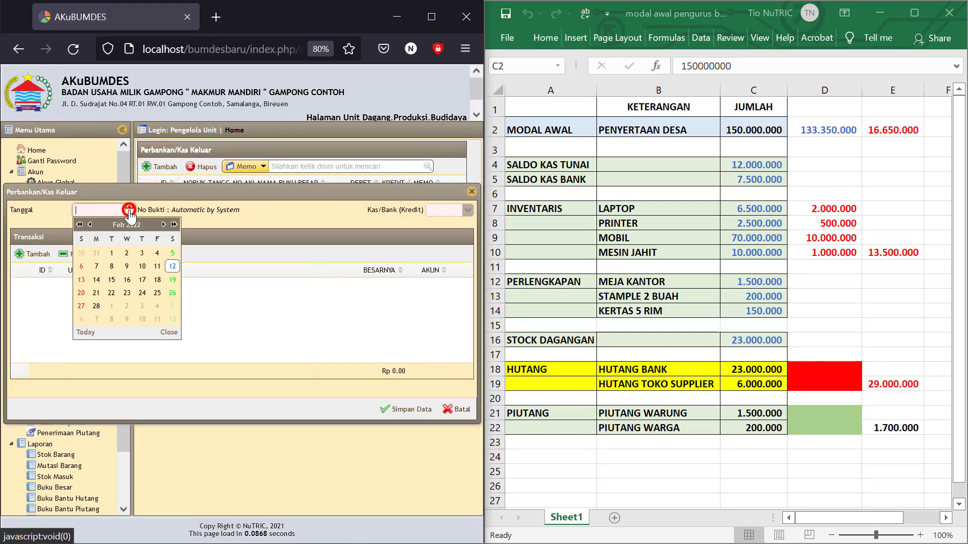
left_click(172, 267)
left_click(461, 210)
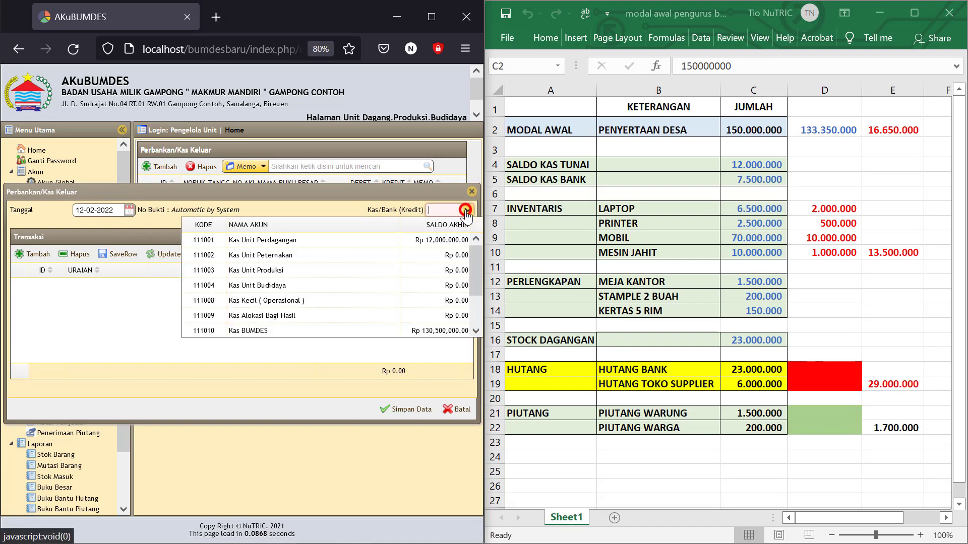
left_click(246, 331)
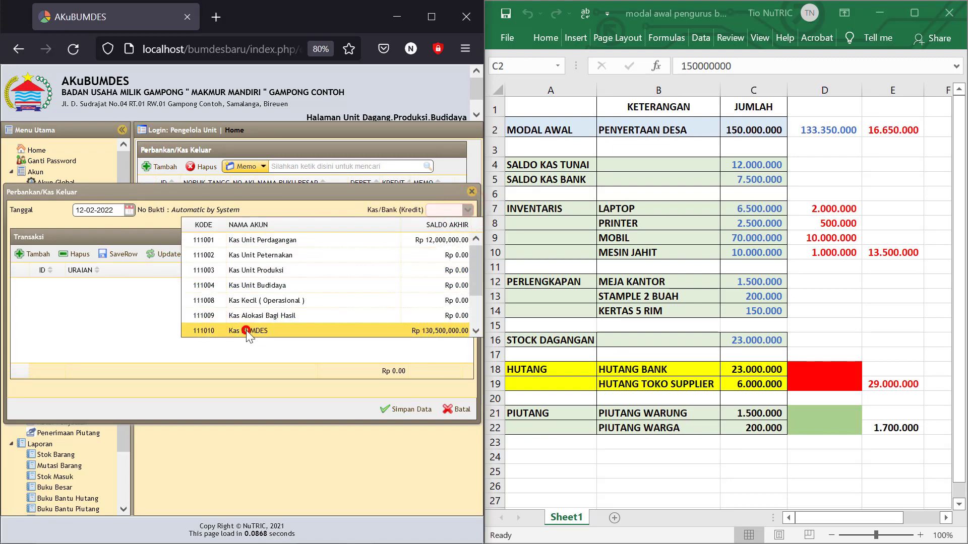
- Add an Inventaris ( Harga Perolehan ) line described "Laptop" for 6500000 to the cash-out entry
left_click(35, 258)
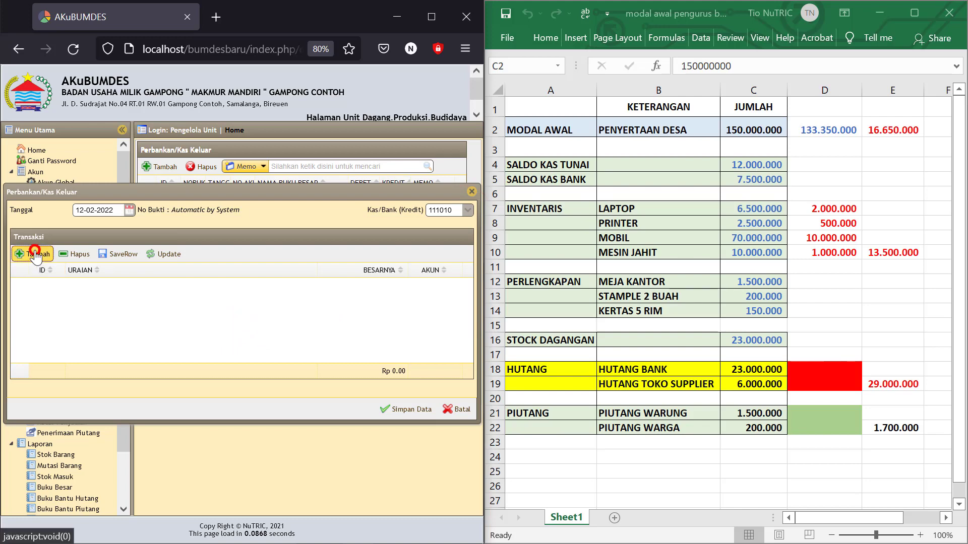
left_click(193, 292)
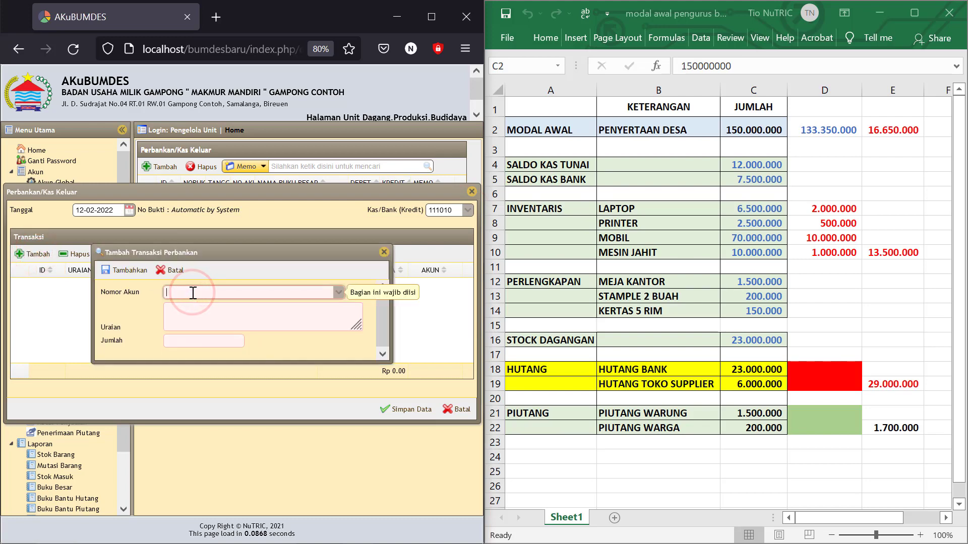
type("inventaris")
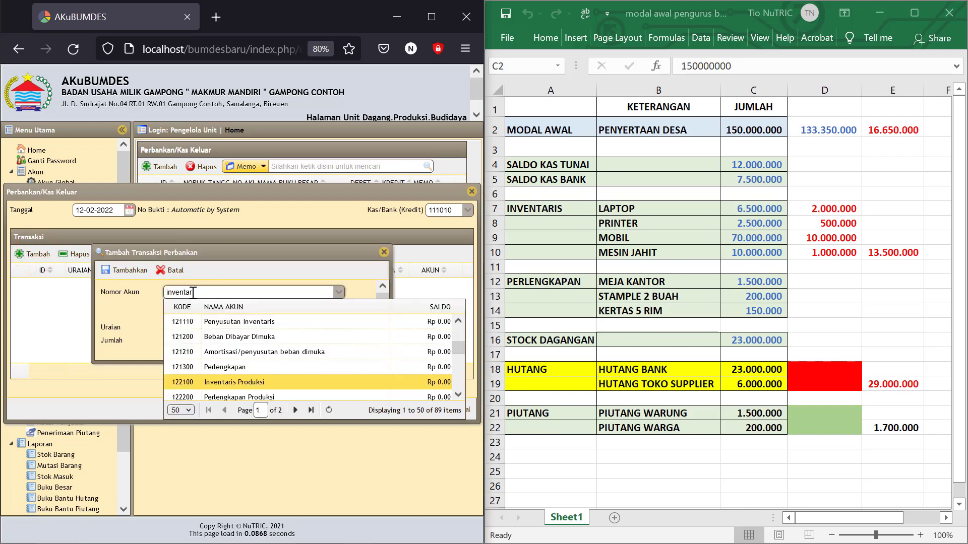
left_click(459, 321)
left_click(276, 332)
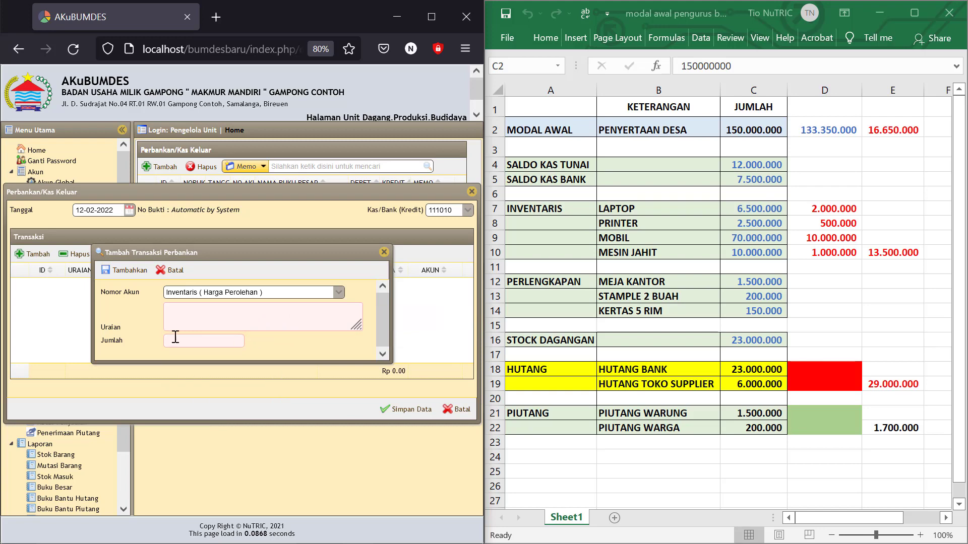
left_click(205, 311)
type("La")
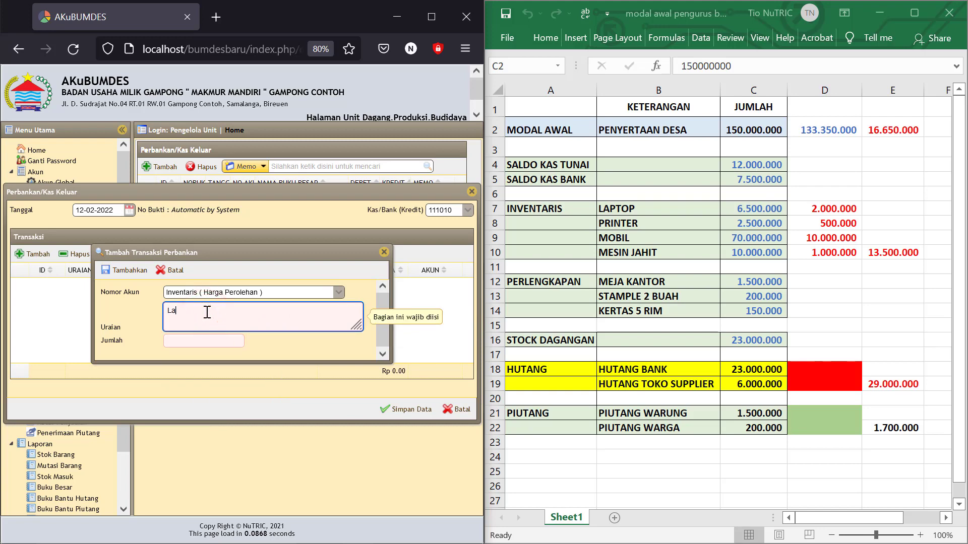
type("ptop")
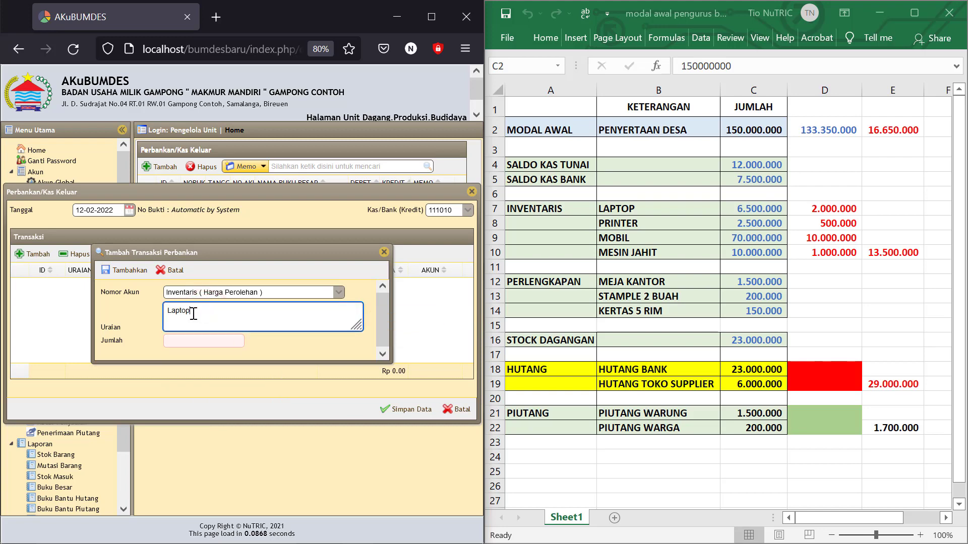
left_click(179, 339)
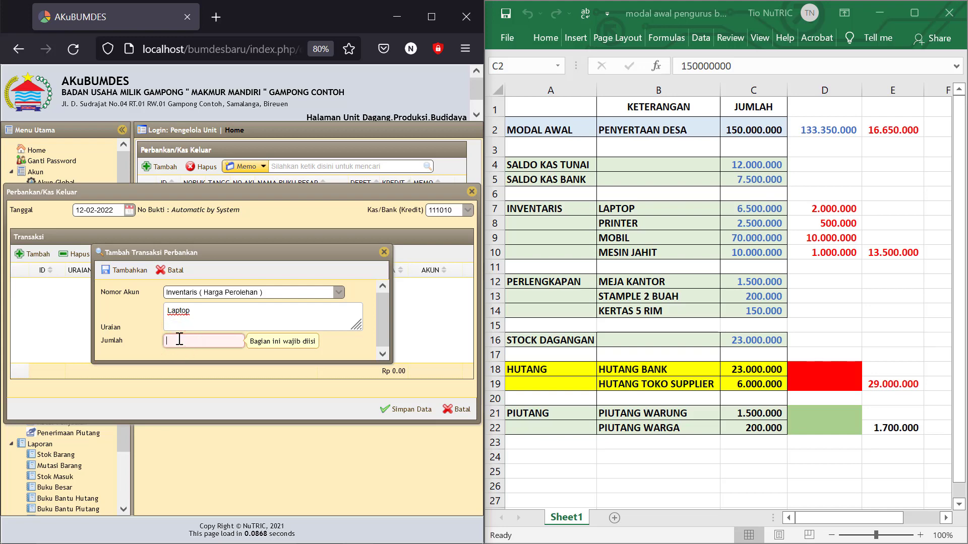
type("65")
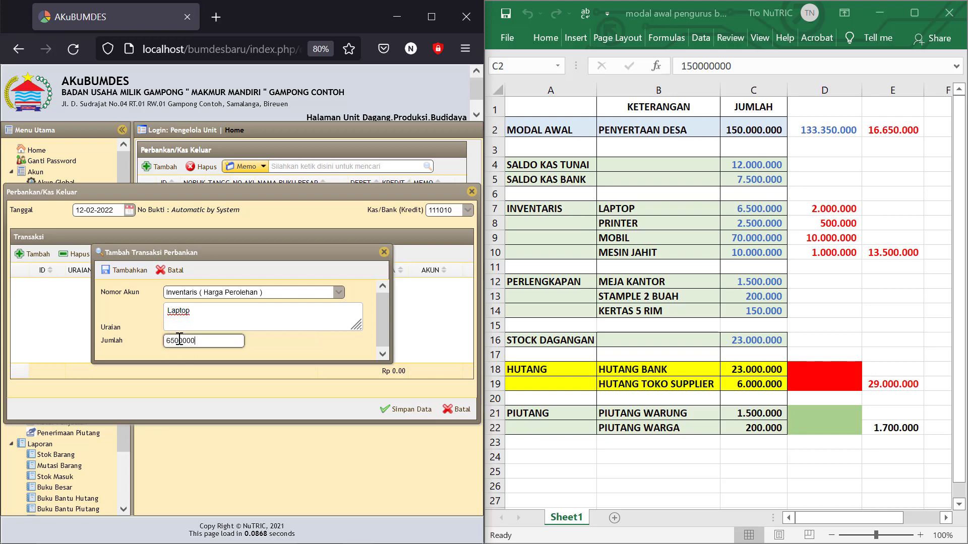
left_click(128, 271)
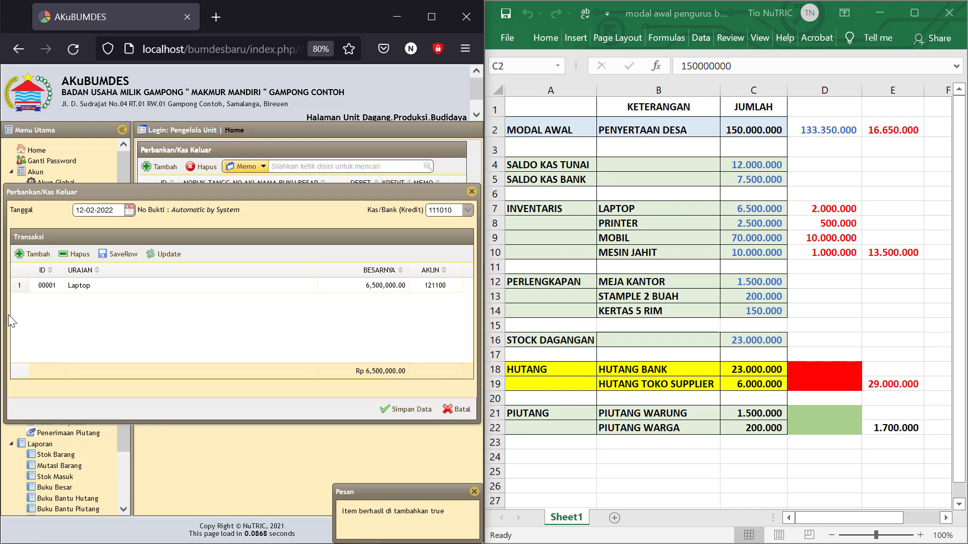
- Add an Inventaris ( Harga Perolehan ) line described "printer" for 2500000 to the cash-out entry
left_click(33, 255)
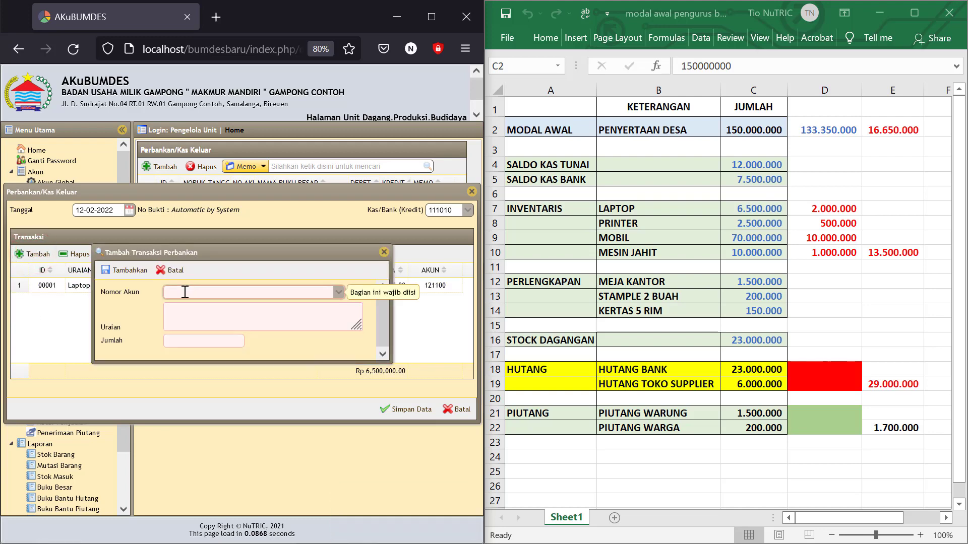
type("inventaris")
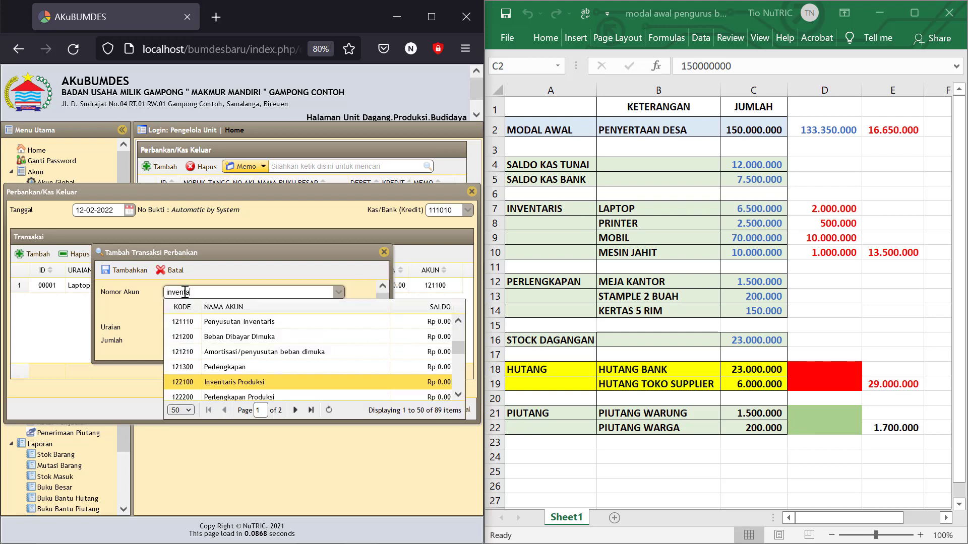
left_click(458, 323)
left_click(266, 333)
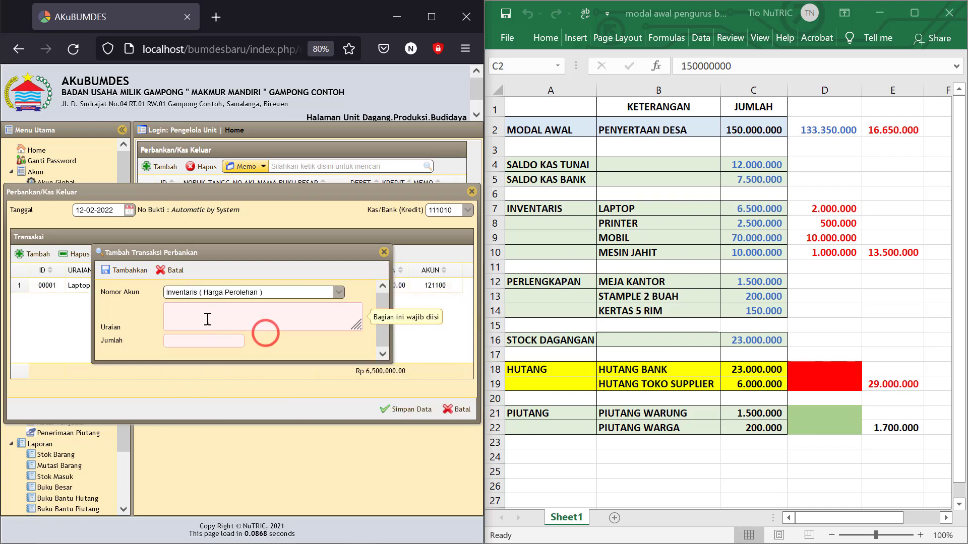
left_click(209, 317)
type("p")
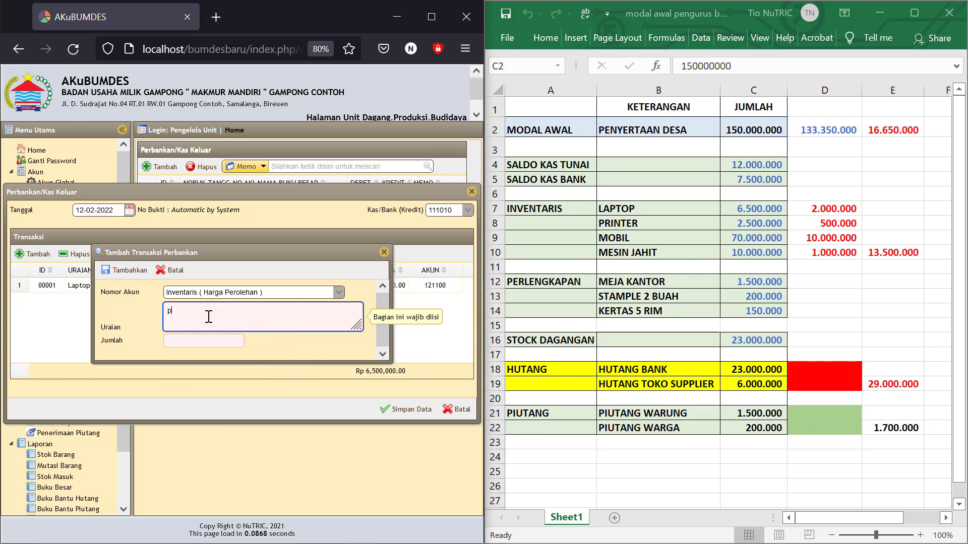
type("rinter")
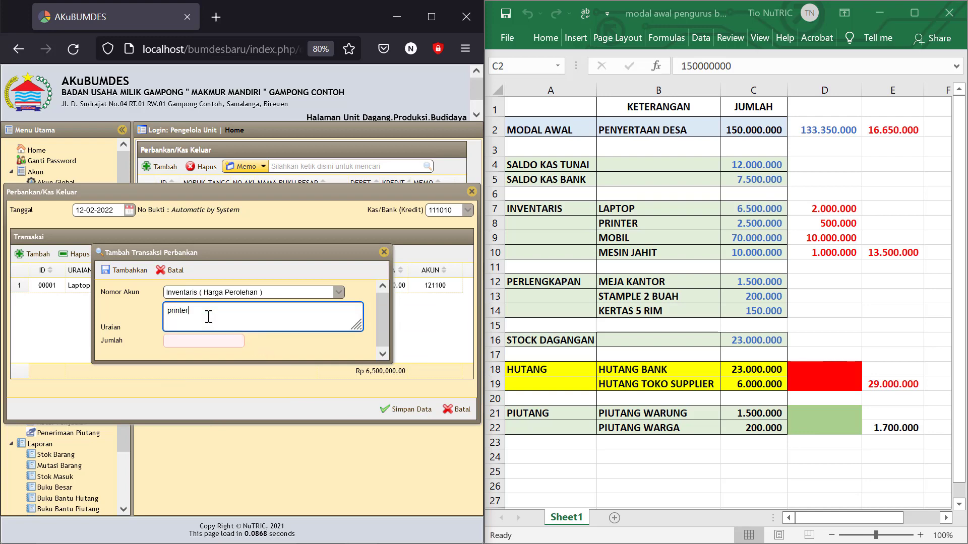
left_click(204, 343)
type("2")
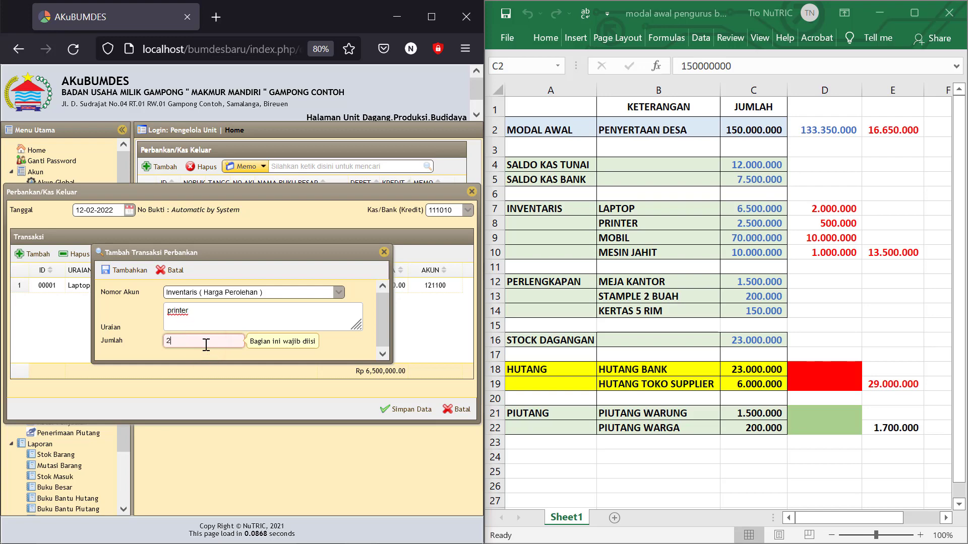
type(",500000")
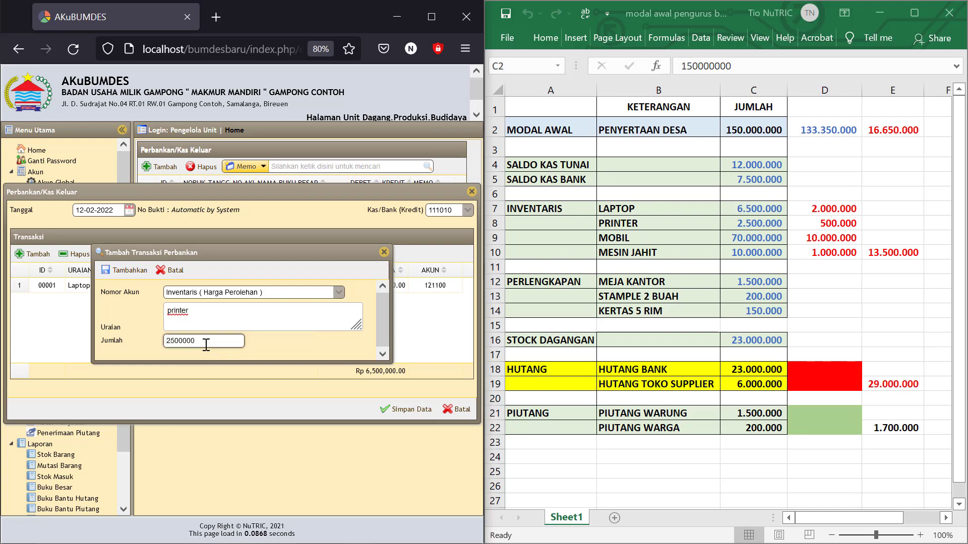
type(",000")
left_click(272, 351)
left_click(126, 270)
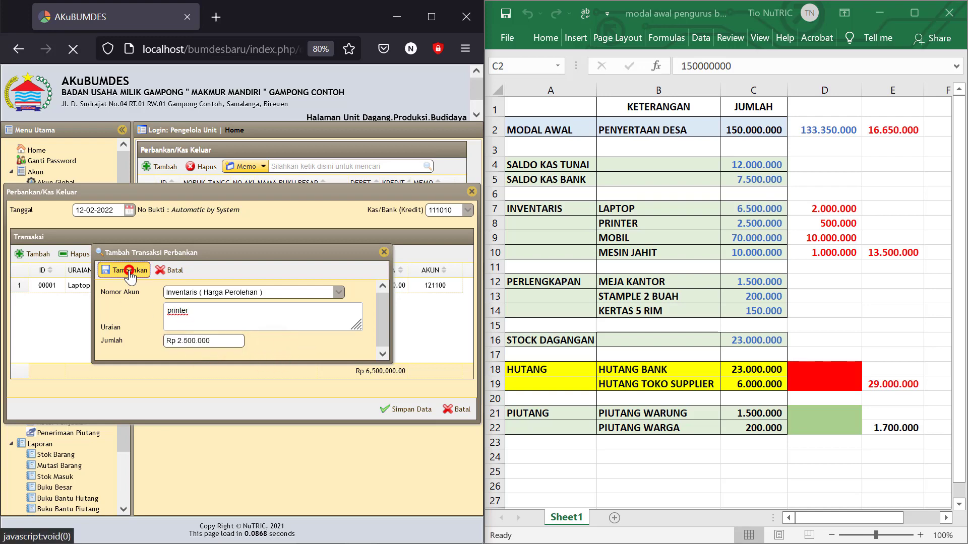
- Add an Inventaris ( Harga Perolehan ) line described "Mobil" for 70000000 to the cash-out entry
left_click(32, 254)
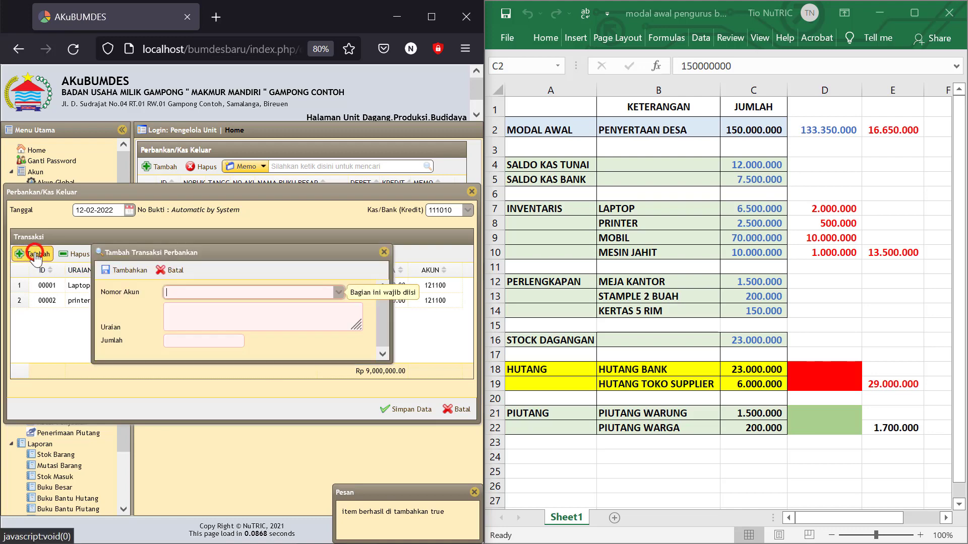
left_click(180, 292)
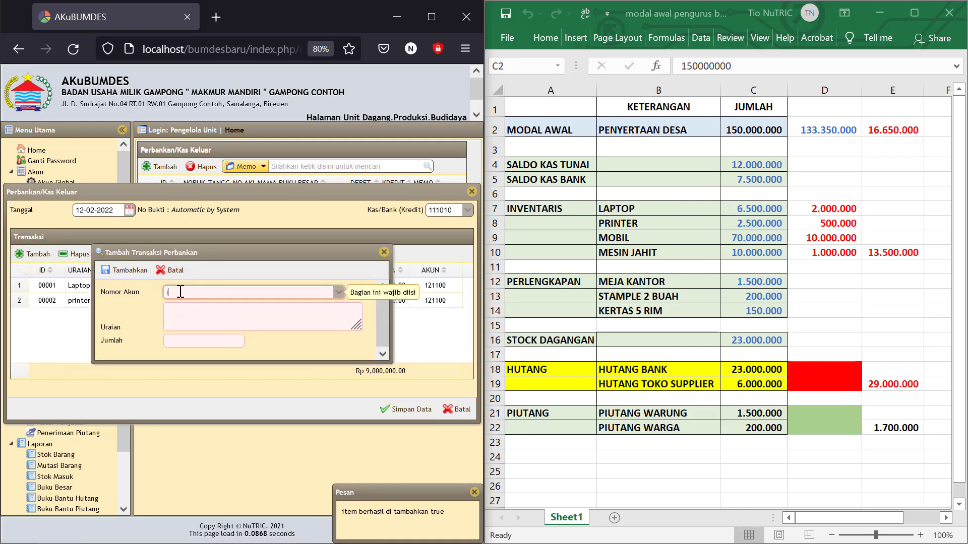
type("inventaris")
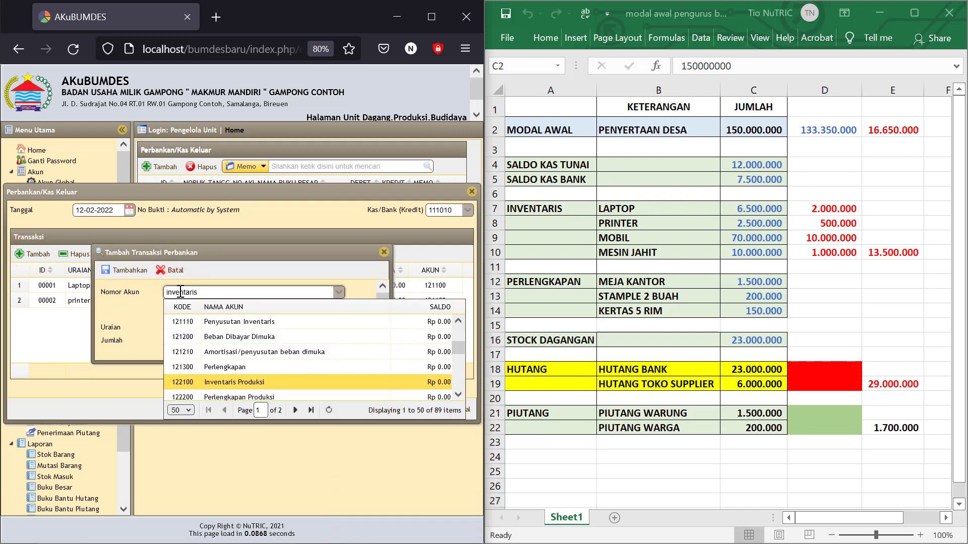
left_click(458, 320)
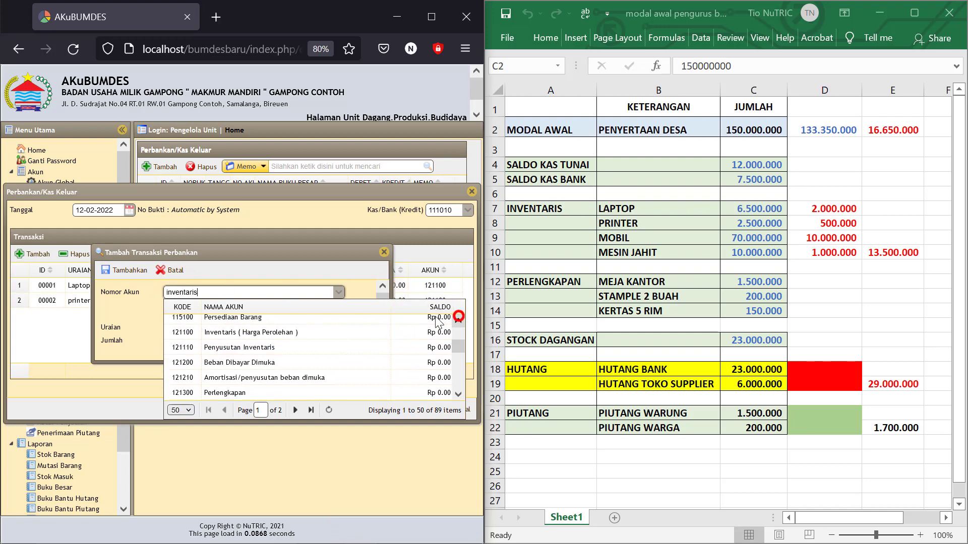
left_click(270, 331)
left_click(172, 310)
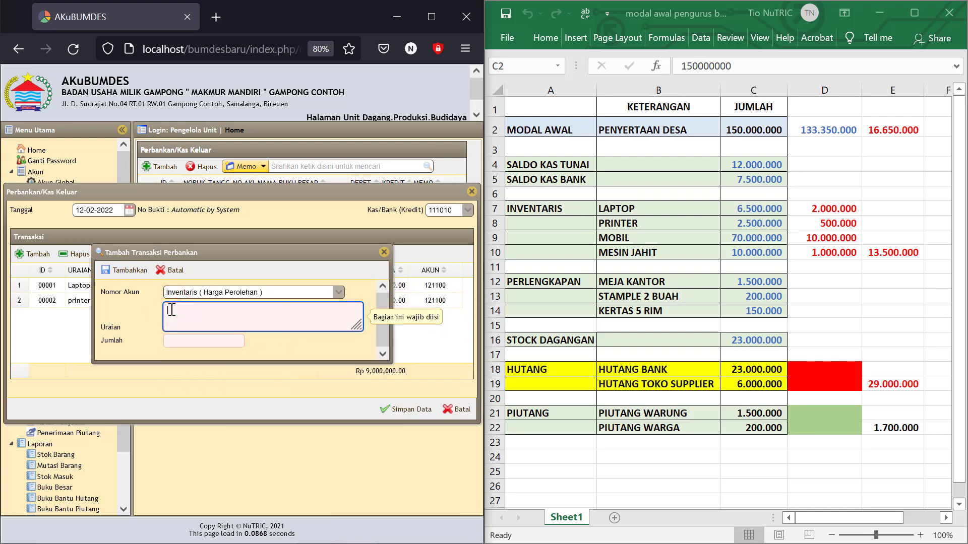
type("Mobil")
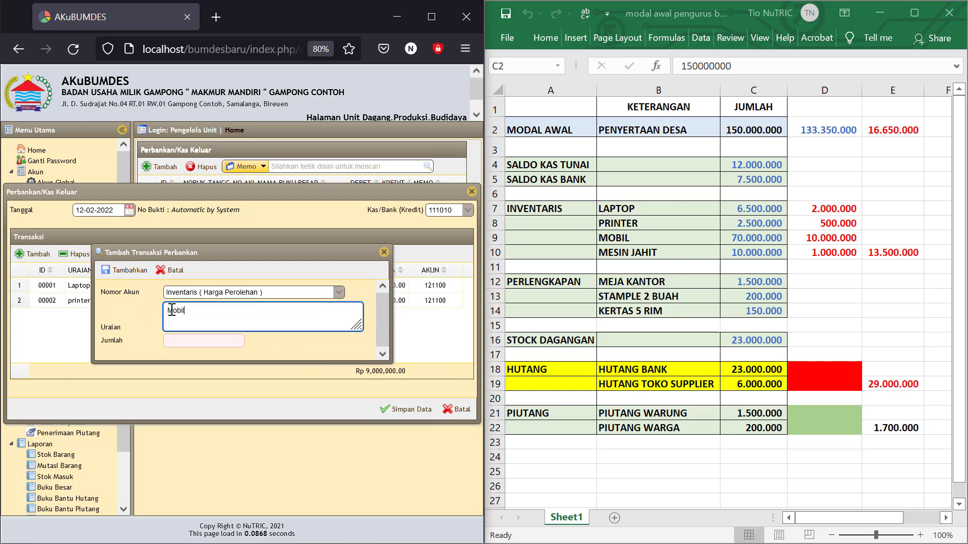
left_click(187, 340)
type("70,")
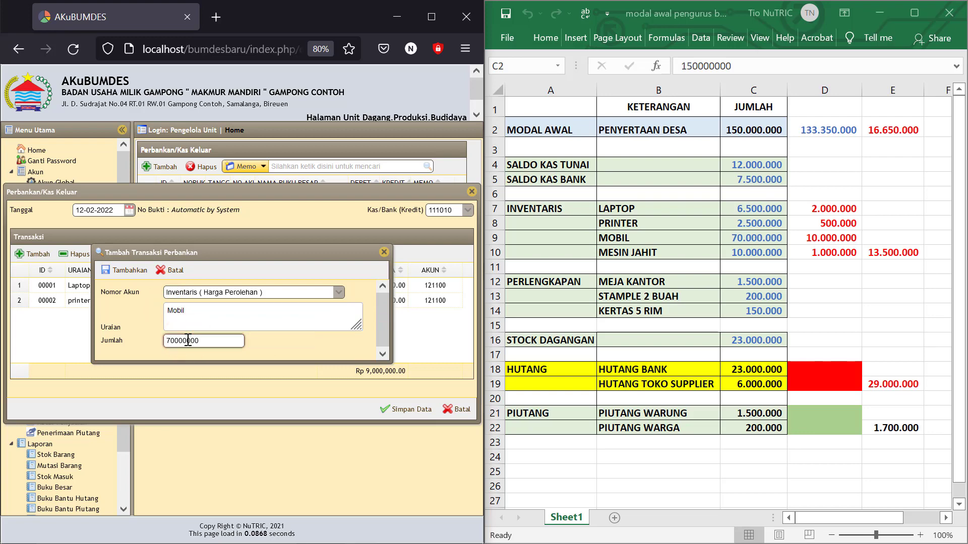
type("000,000")
left_click(283, 339)
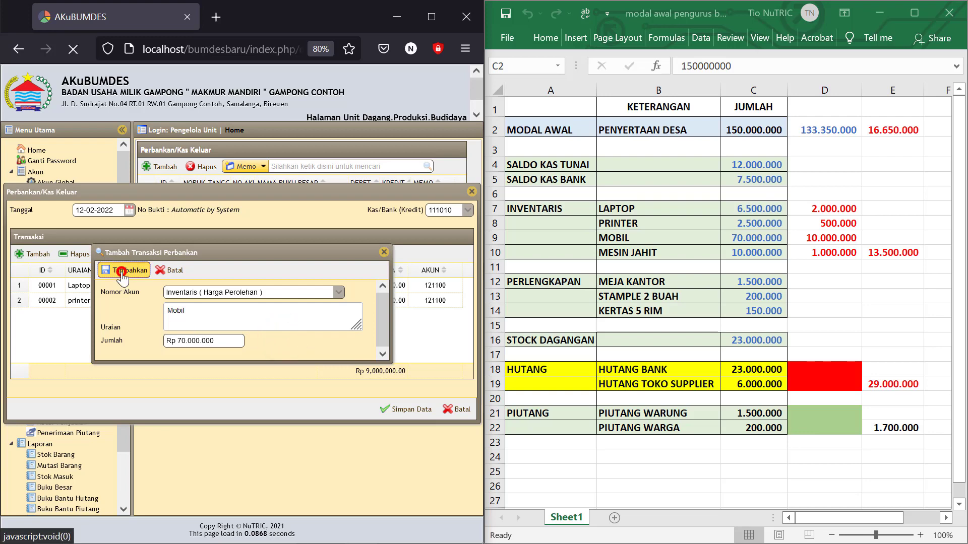
left_click(121, 271)
- Add an Inventaris ( Harga Perolehan ) line described "mesin jahit" for 10000000 and save the whole cash-out entry
left_click(33, 254)
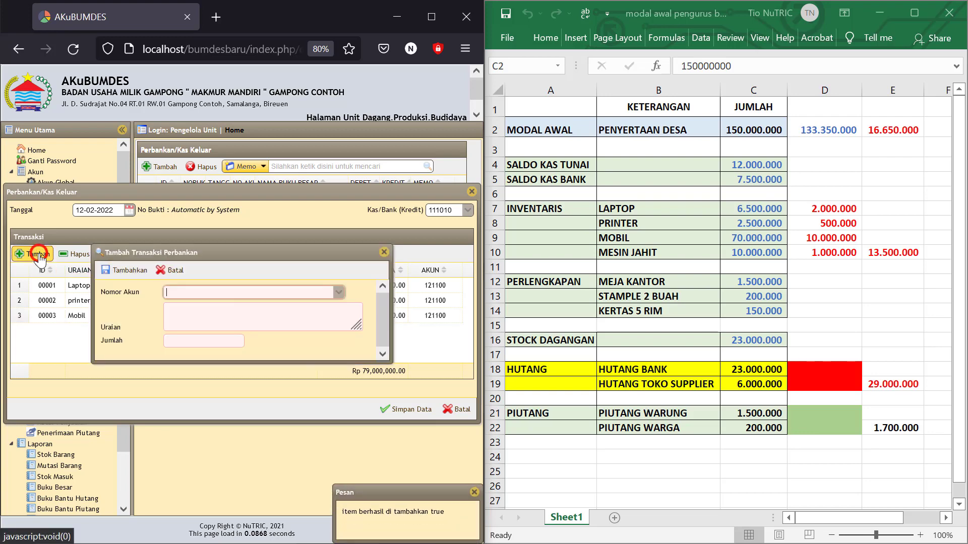
left_click(173, 294)
type("i")
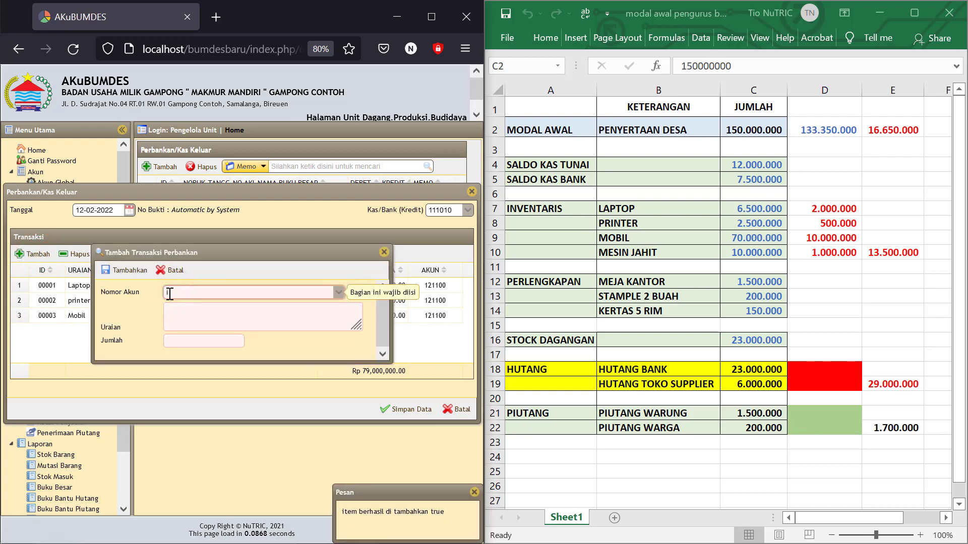
type("nvent")
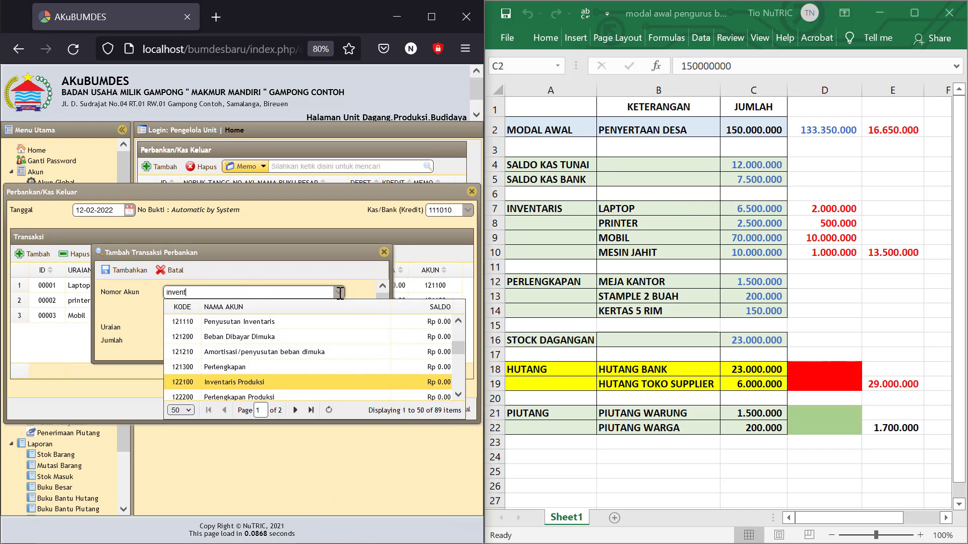
left_click(459, 321)
left_click(285, 332)
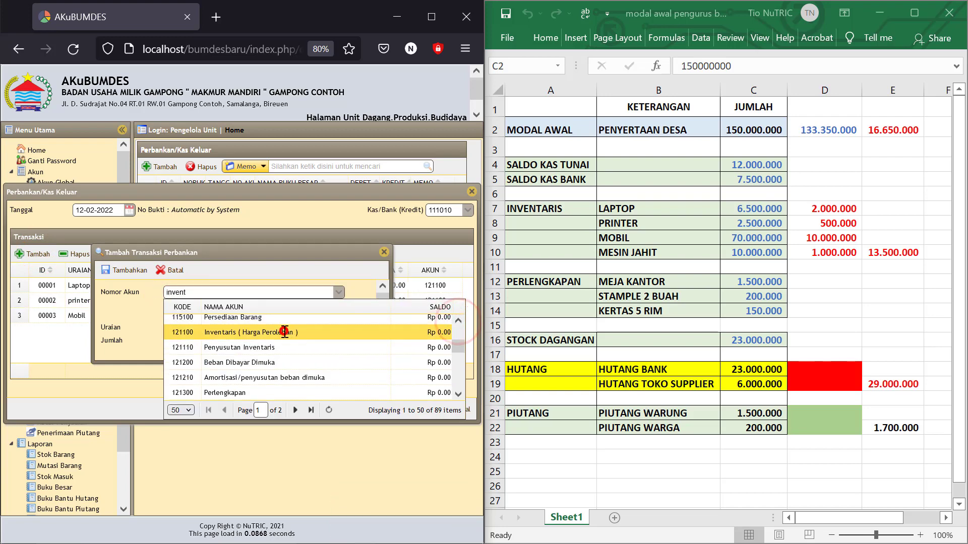
left_click(216, 317)
type("mesin jahit")
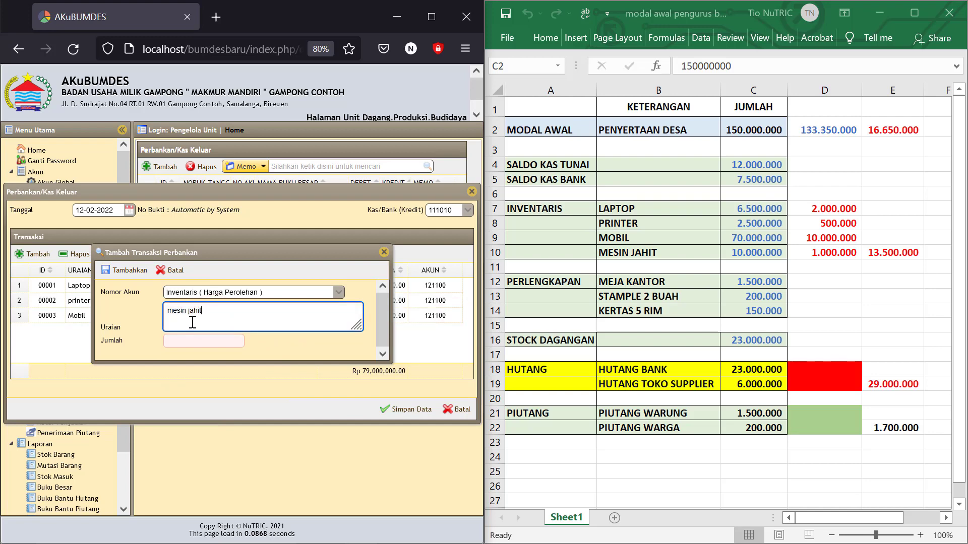
left_click(189, 342)
type("10000000")
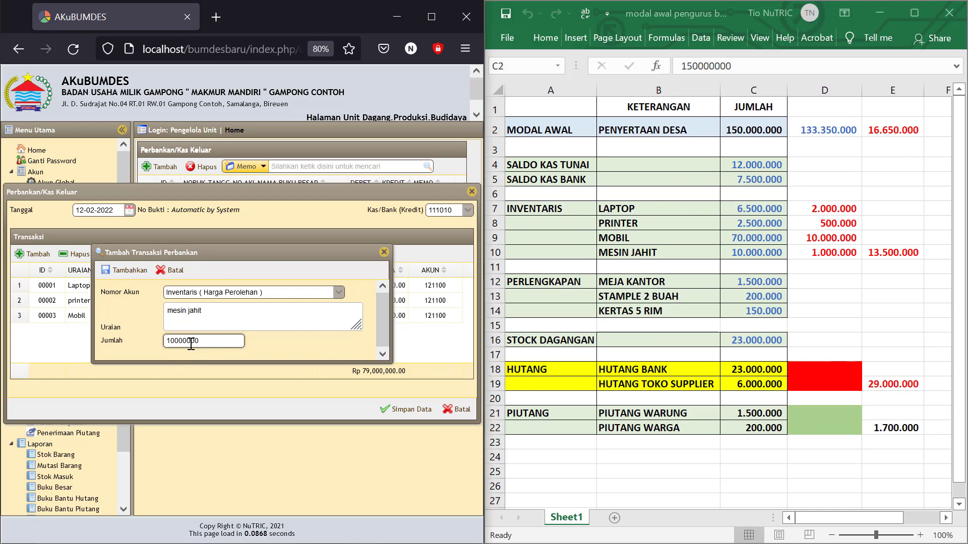
left_click(286, 356)
left_click(124, 271)
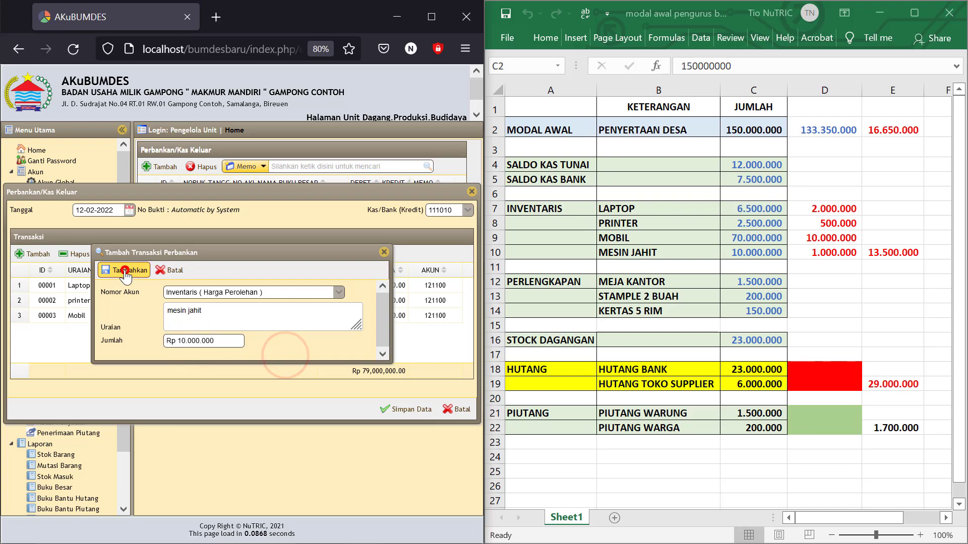
left_click(407, 409)
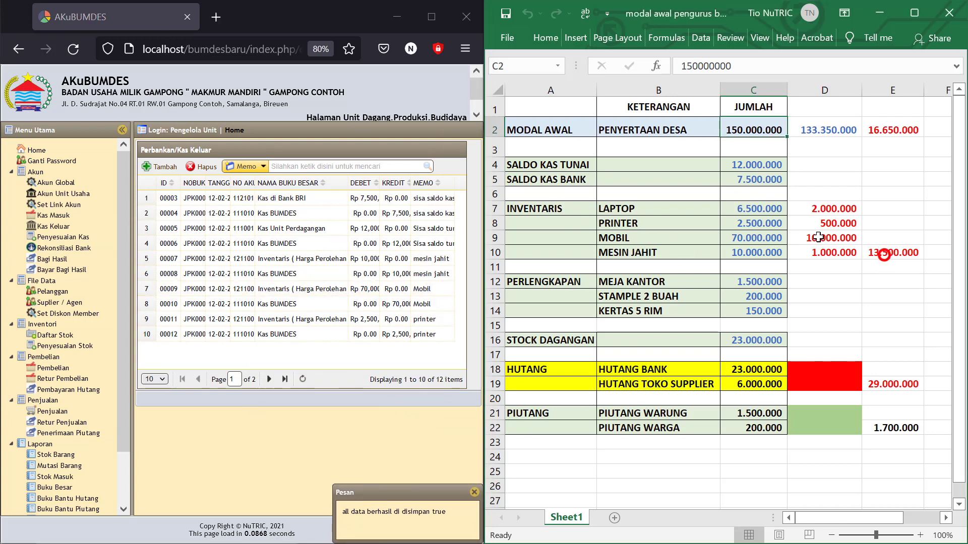
- Review the amounts of the inventory items from LAPTOP to MESIN JAHIT in the Excel sheet
left_click(888, 253)
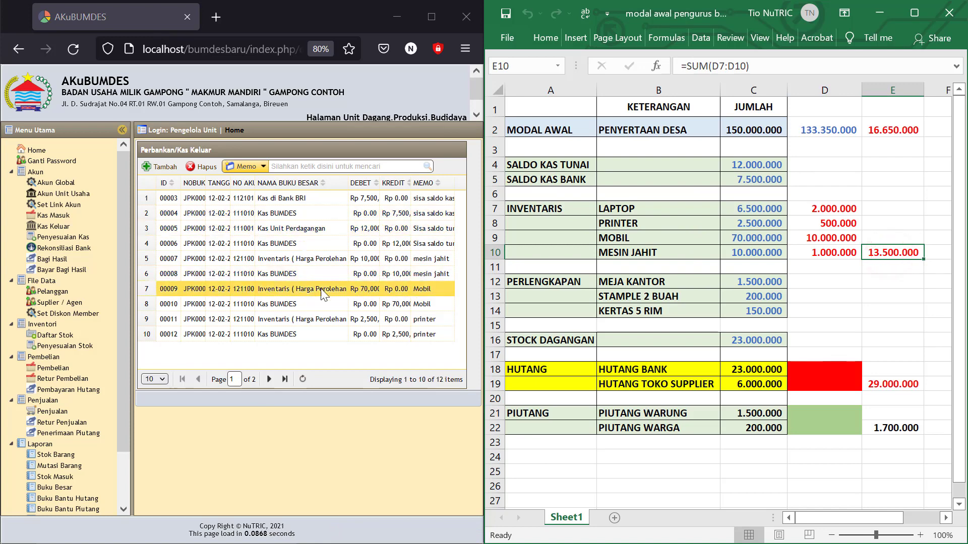
left_click(747, 221)
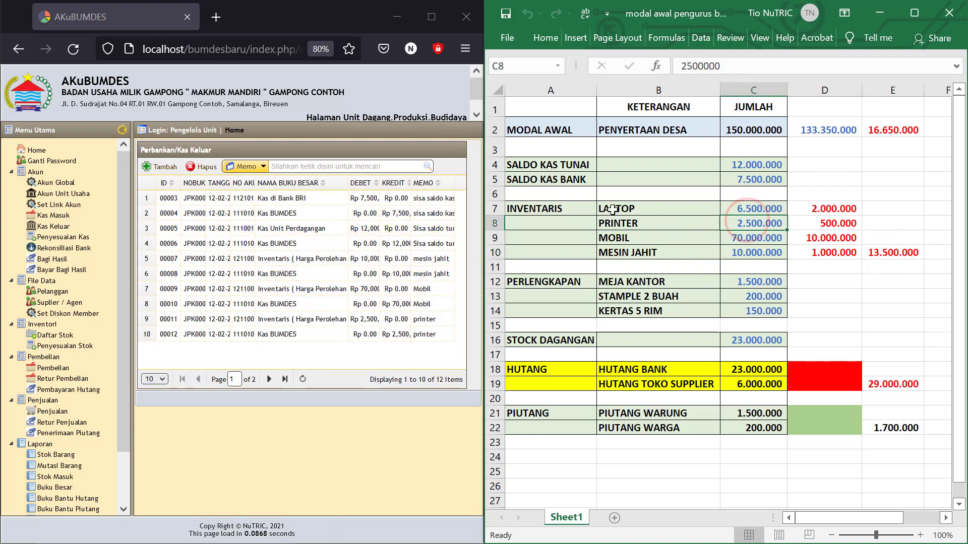
left_click_drag(618, 203, 740, 251)
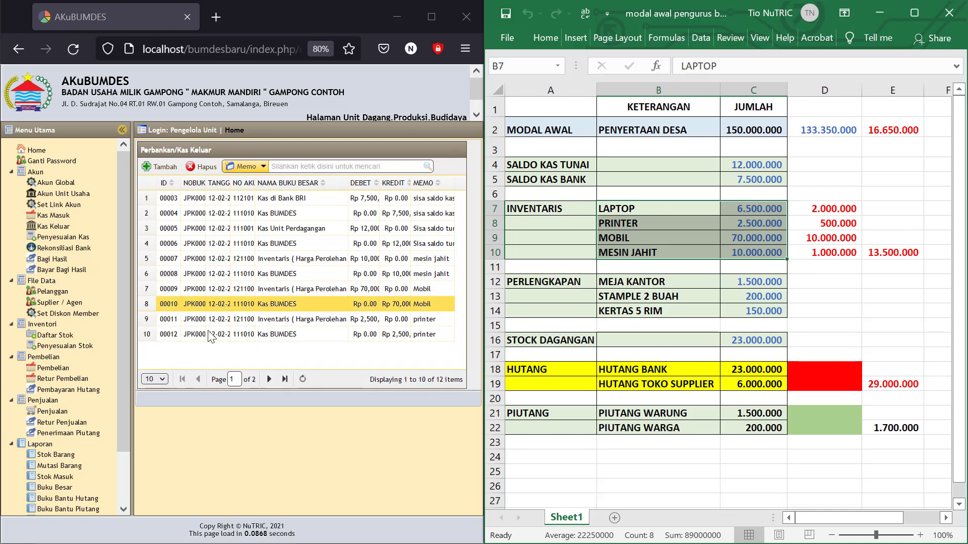
- Display the balance sheet (Neraca) report for 12-02-2022
left_click_drag(126, 350, 128, 445)
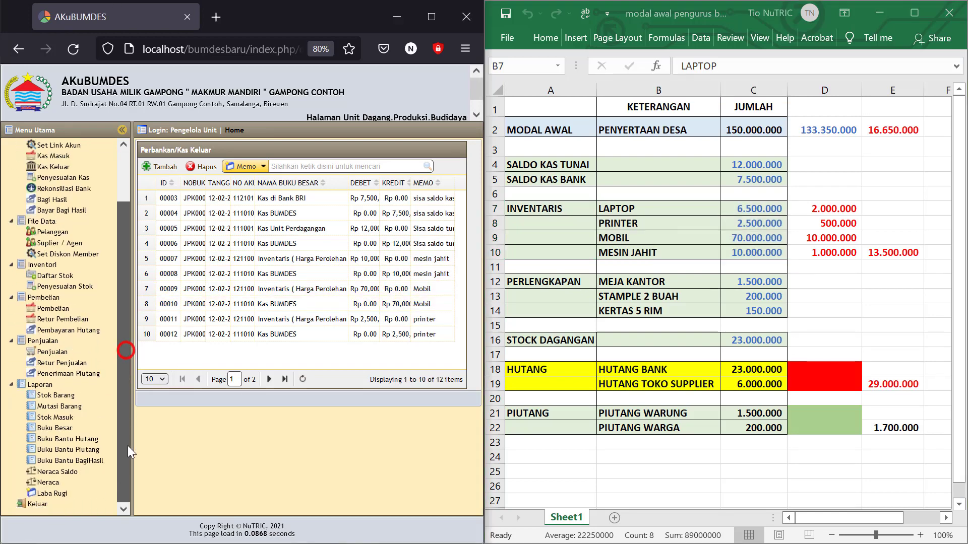
left_click(48, 480)
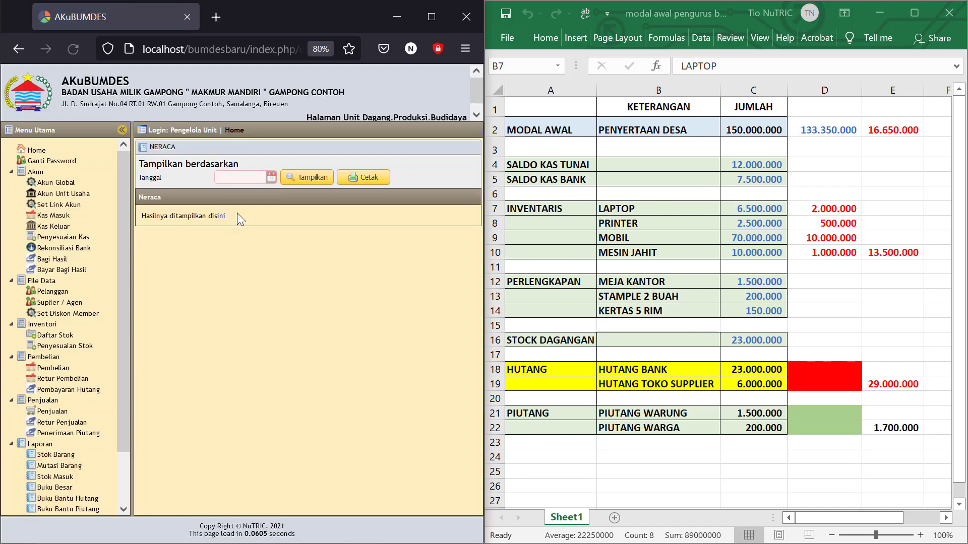
left_click(271, 177)
left_click(313, 232)
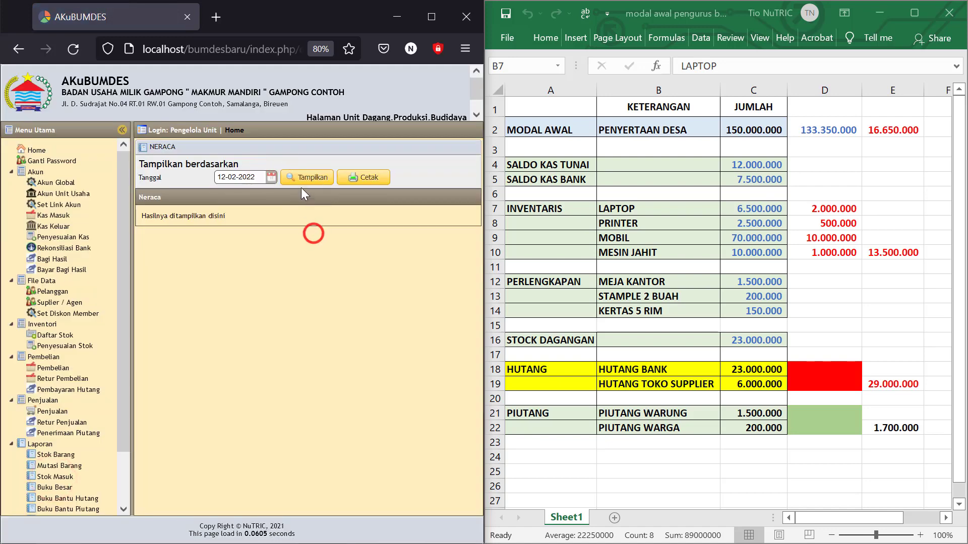
left_click(304, 180)
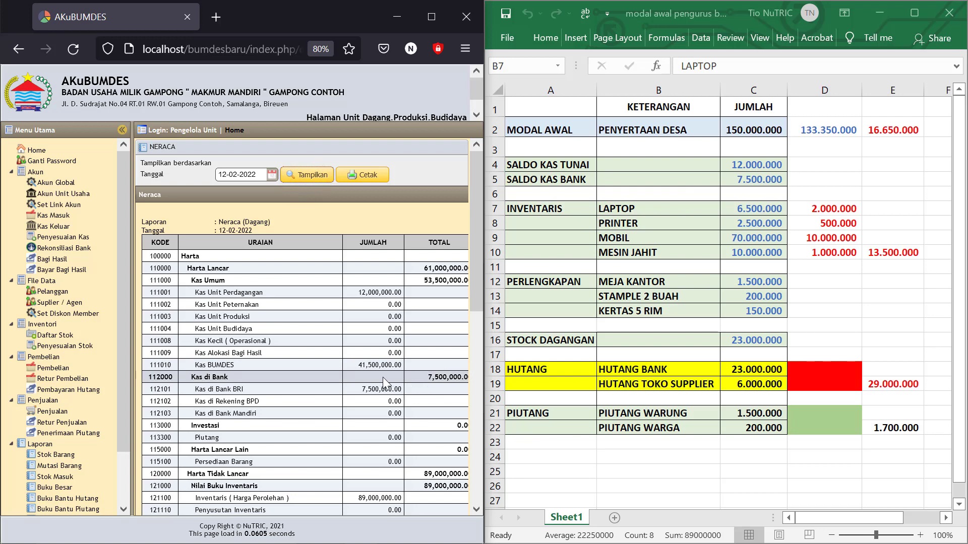
- Check the Kas BUMDES, Inventaris ( Harga Perolehan ) and TOTAL AKTIVA amounts in the balance sheet
left_click_drag(353, 370, 405, 370)
scroll(396, 365, "down", 3)
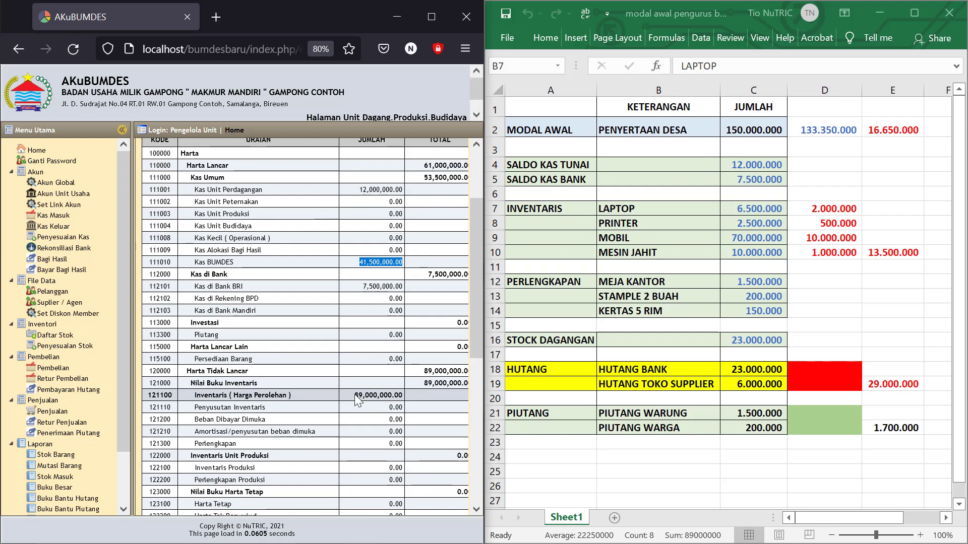
left_click_drag(355, 394, 403, 396)
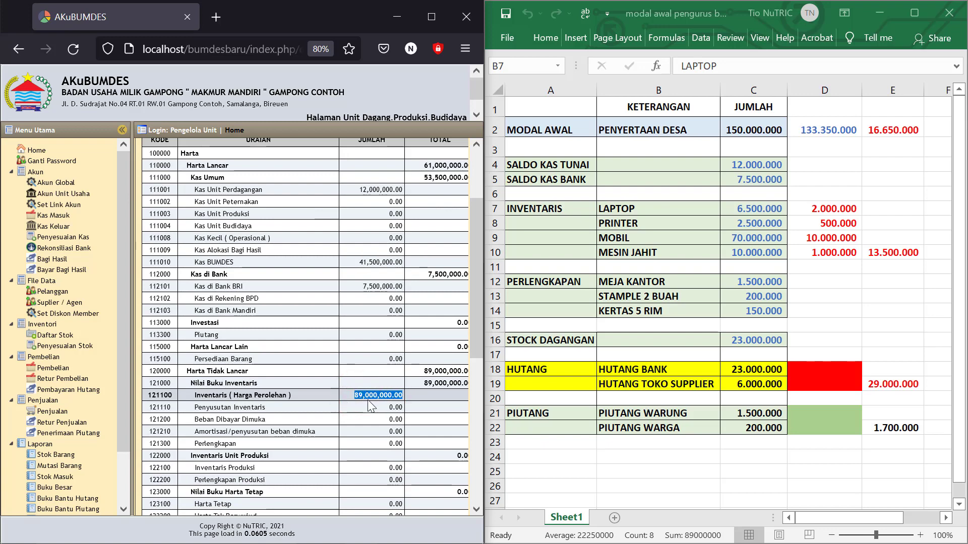
left_click_drag(362, 262, 402, 263)
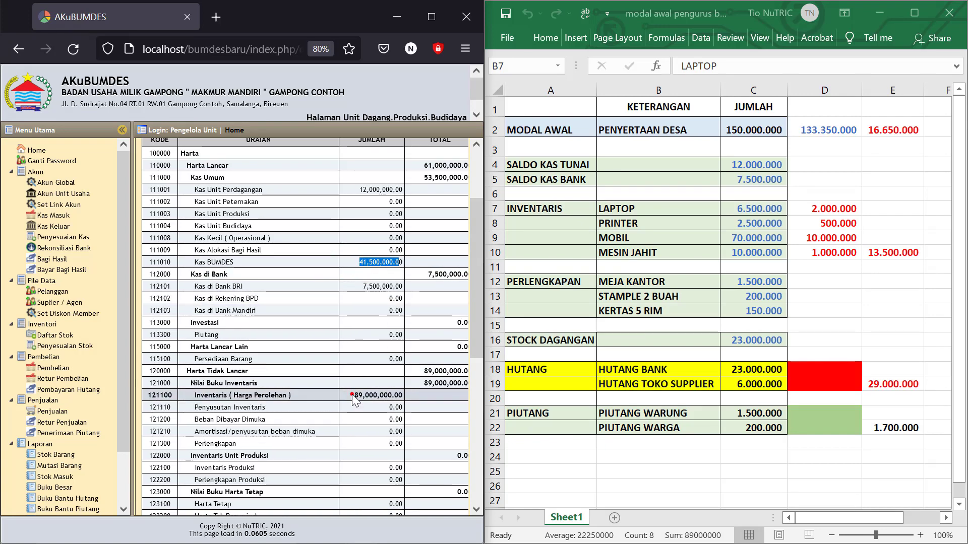
left_click_drag(352, 394, 447, 375)
scroll(404, 394, "down", 3)
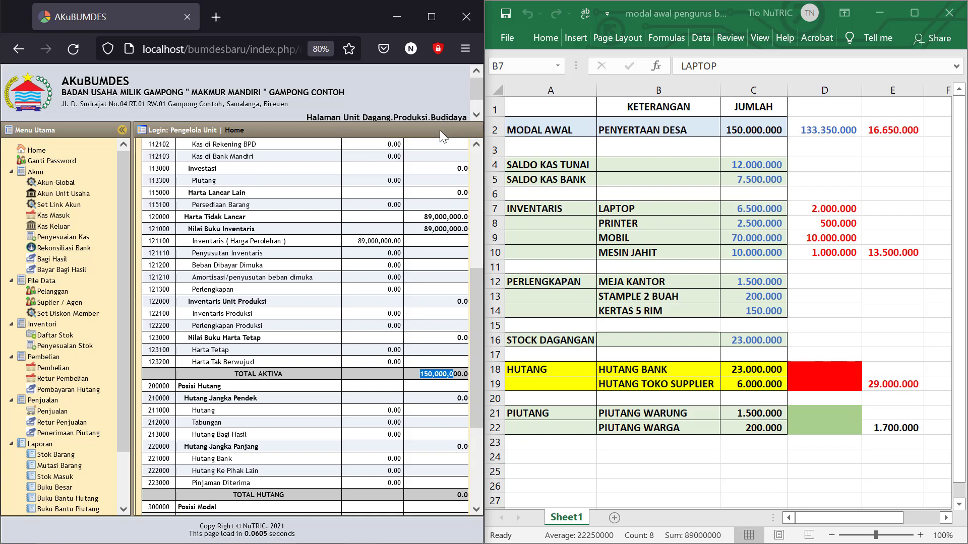
- Start a new cash-out (Kas Keluar) entry dated 12-02-2022 with Kas BUMDES (111010) as the credit account
left_click(53, 227)
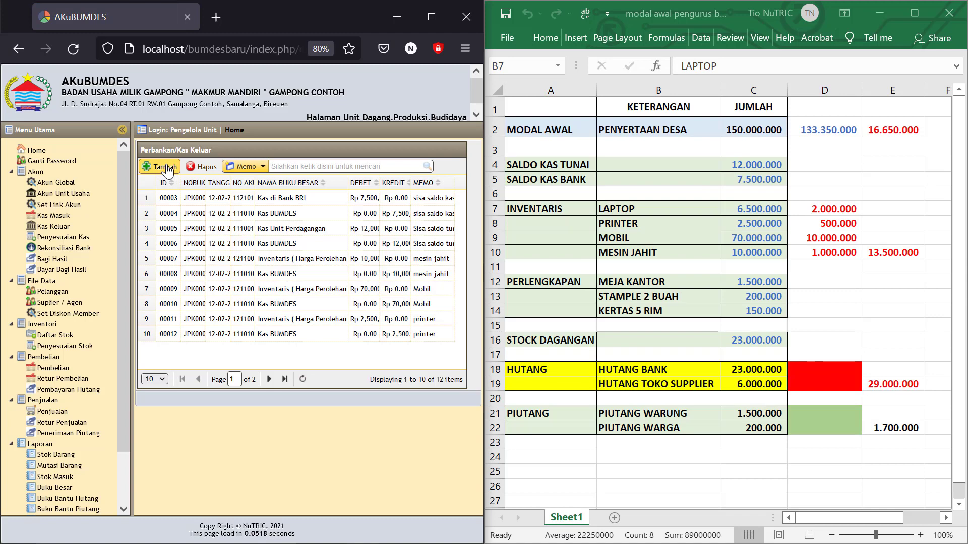
left_click(164, 167)
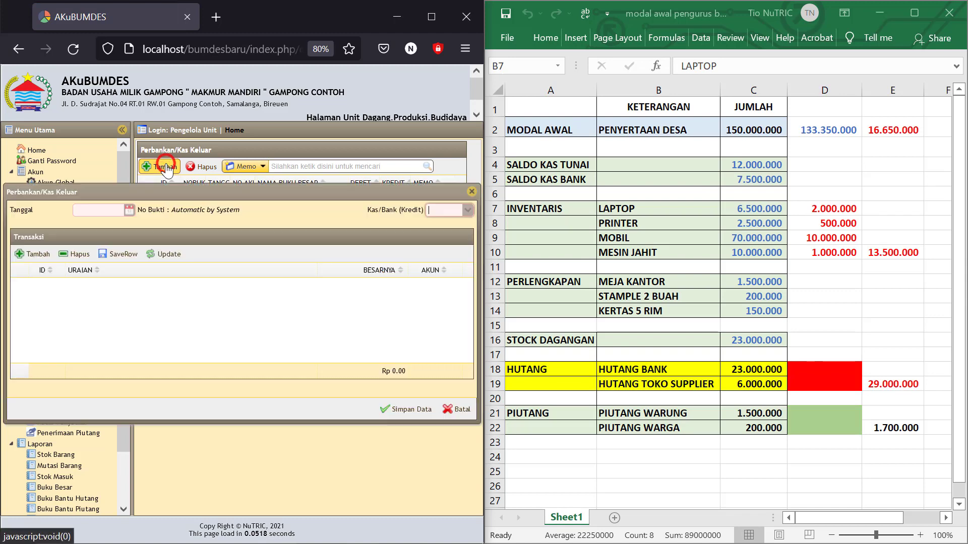
left_click(129, 210)
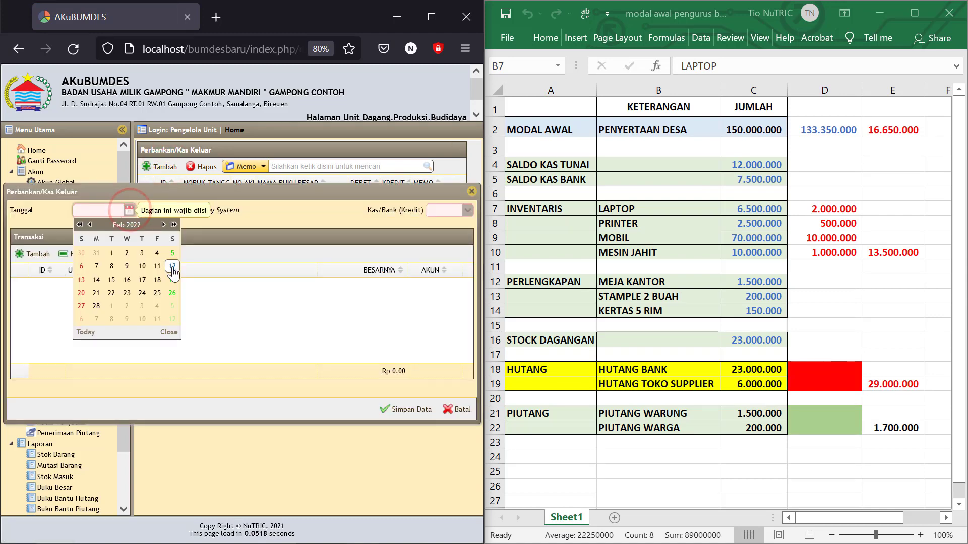
left_click(172, 267)
left_click(468, 210)
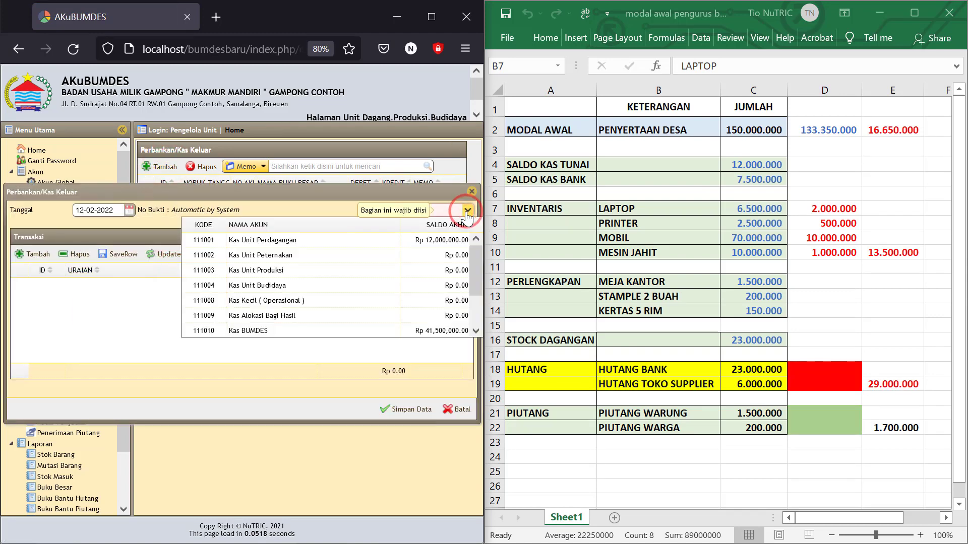
left_click(262, 330)
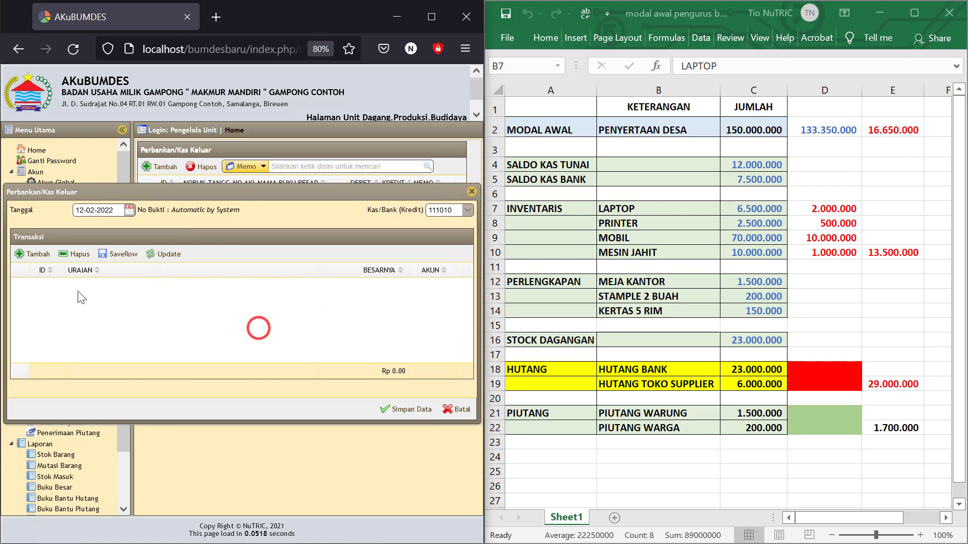
- Add a Perlengkapan line described "meja kantor" for 1.500.000 to the cash-out entry
left_click(37, 255)
left_click(181, 288)
type("pe")
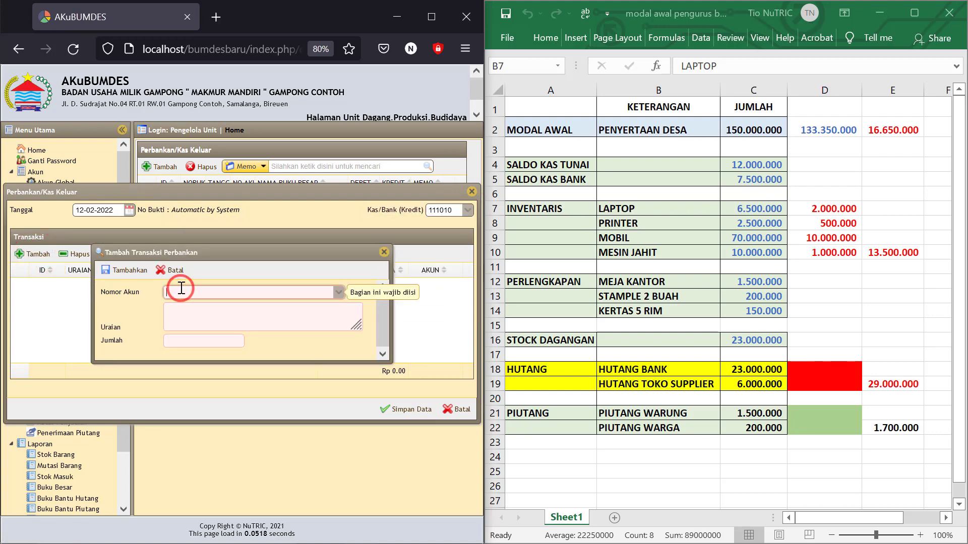
type("rl")
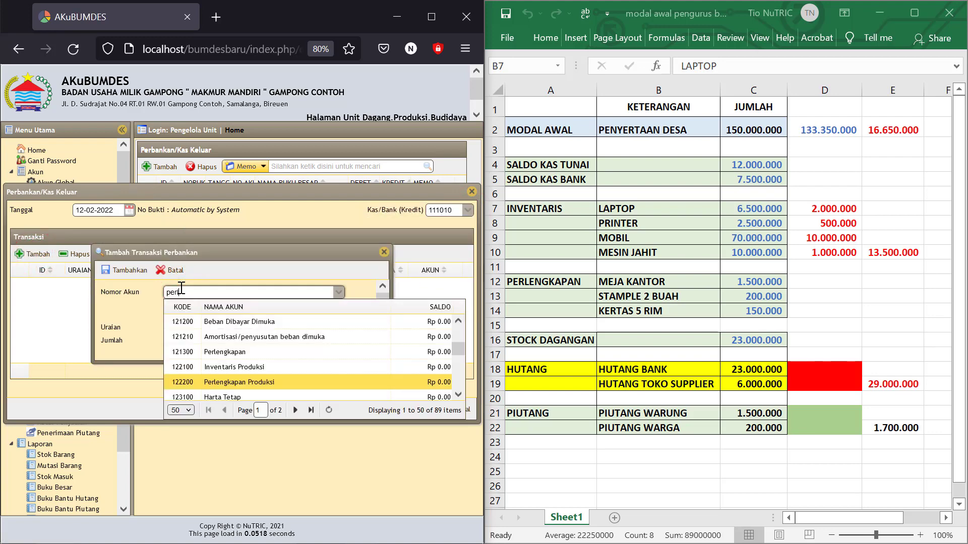
left_click(227, 353)
left_click(184, 322)
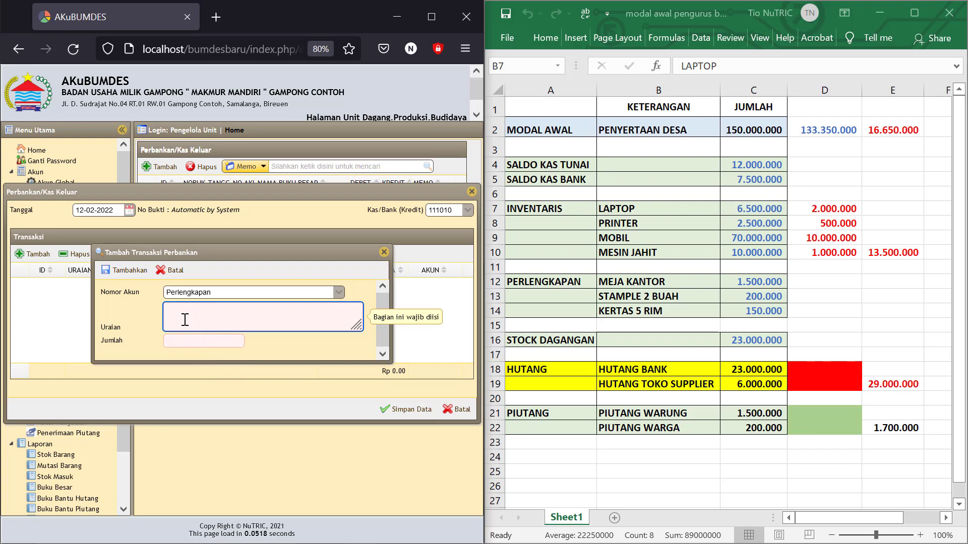
type("meja kantor")
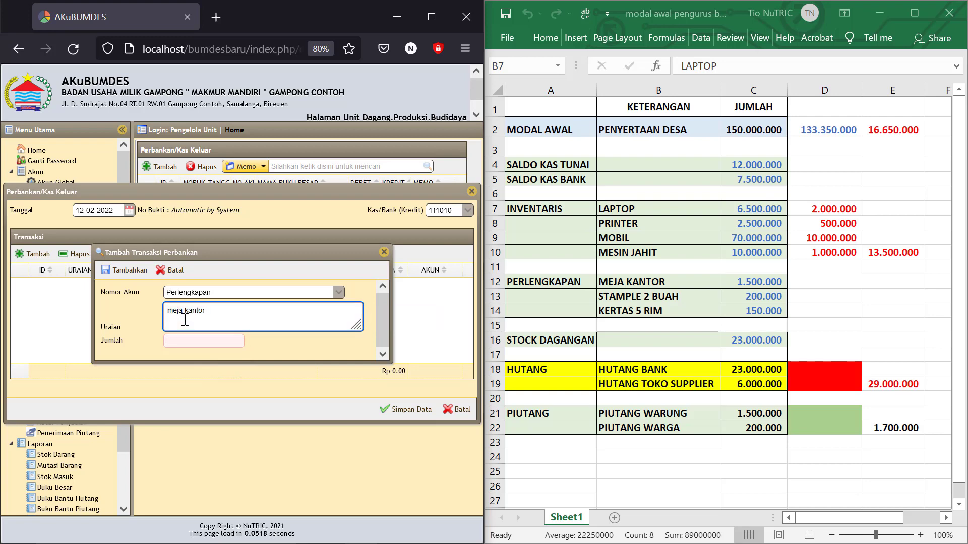
left_click(179, 342)
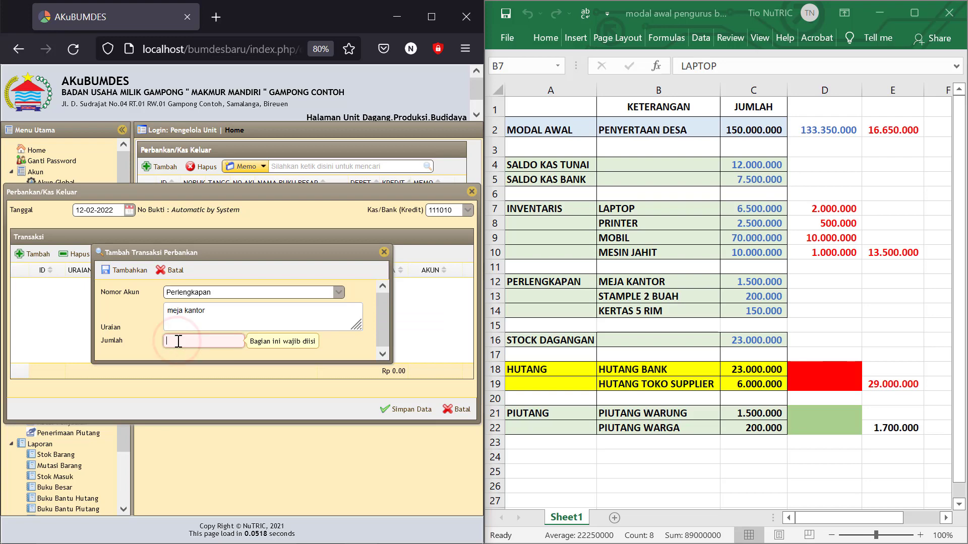
type("1.500")
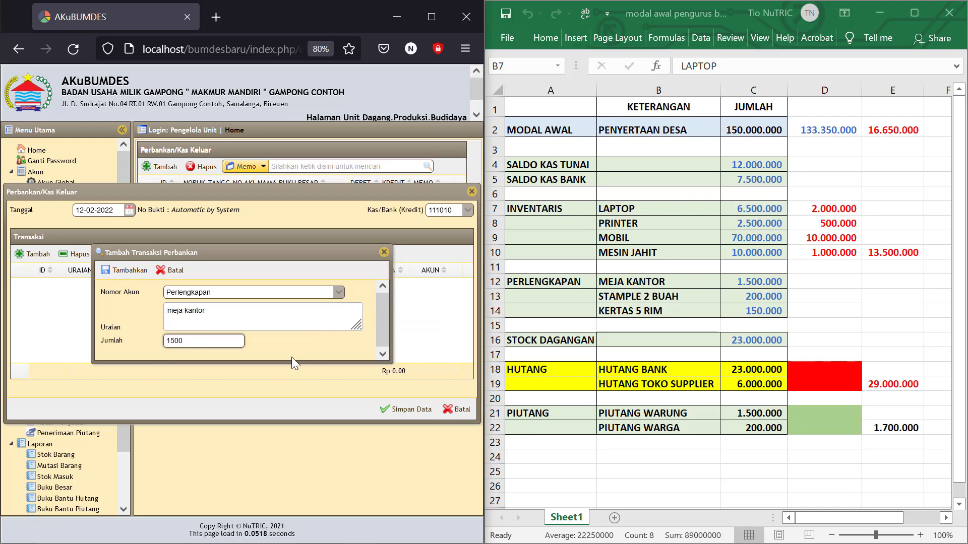
type(".000")
left_click(292, 357)
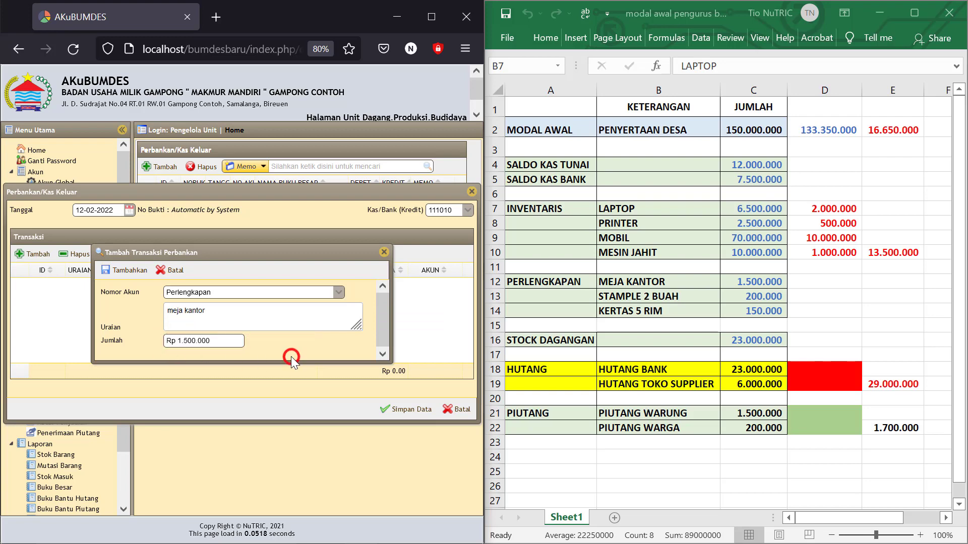
left_click(129, 272)
left_click(31, 253)
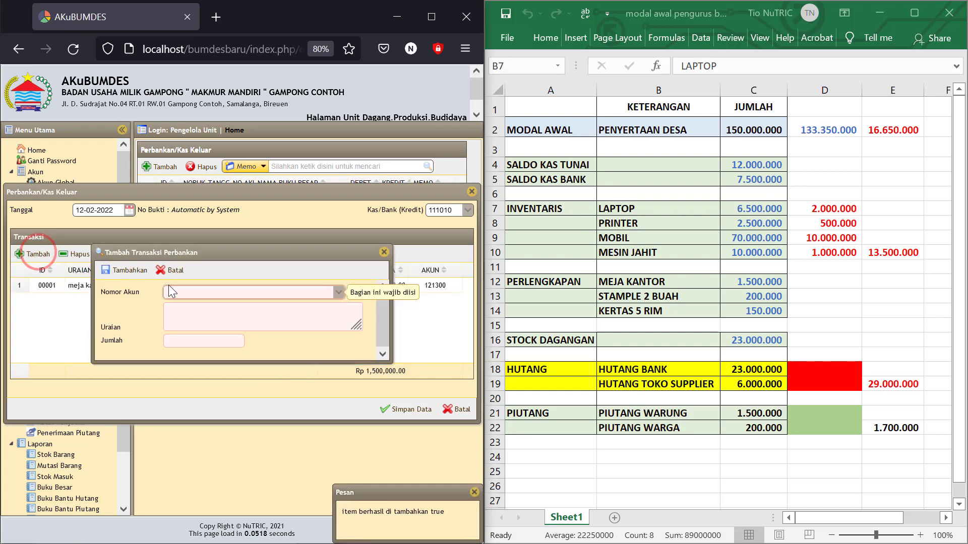
left_click(173, 290)
type("perleng")
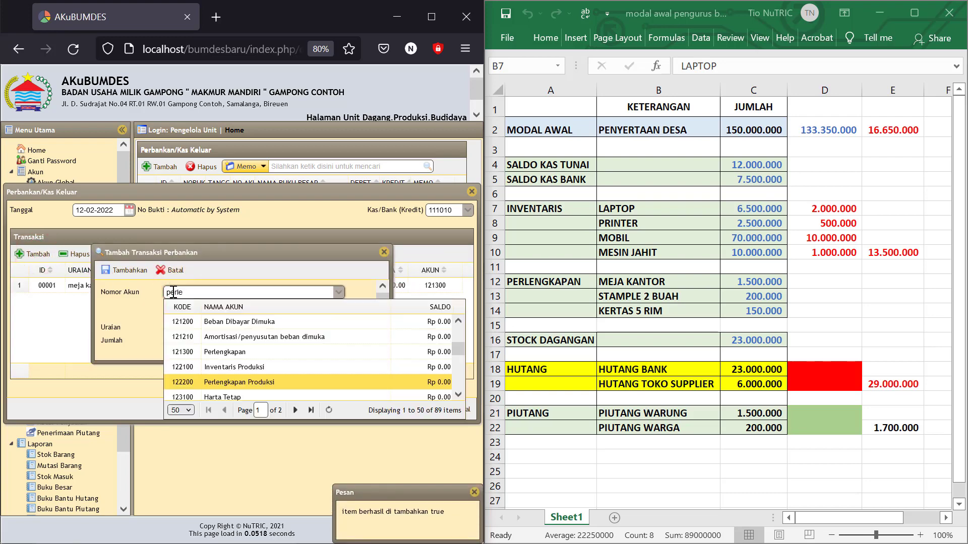
left_click(220, 351)
left_click(196, 321)
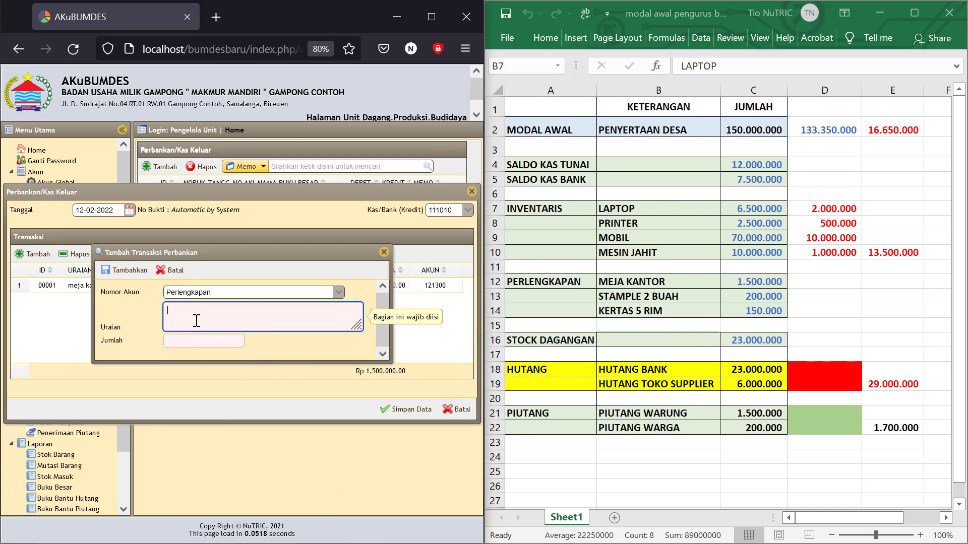
type("stample 2 buah @100.000")
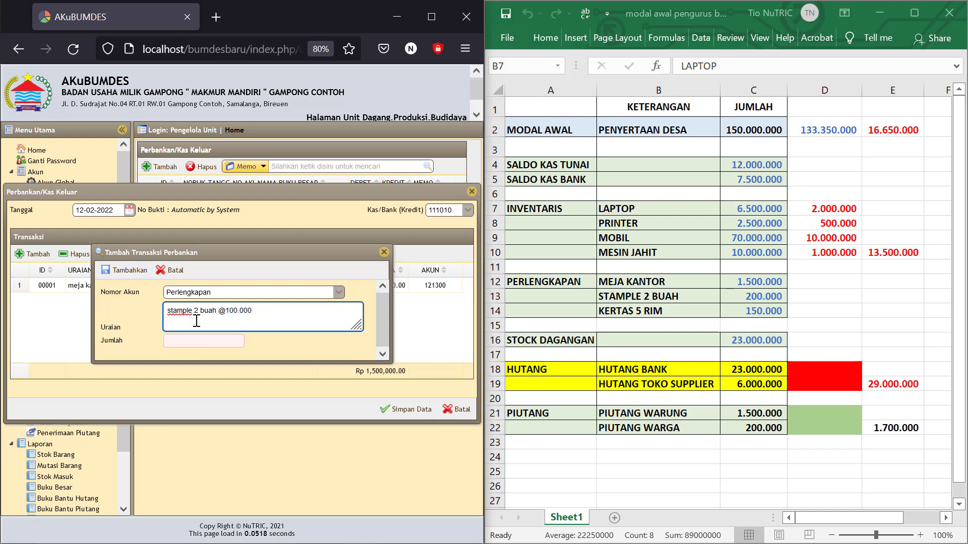
left_click(184, 341)
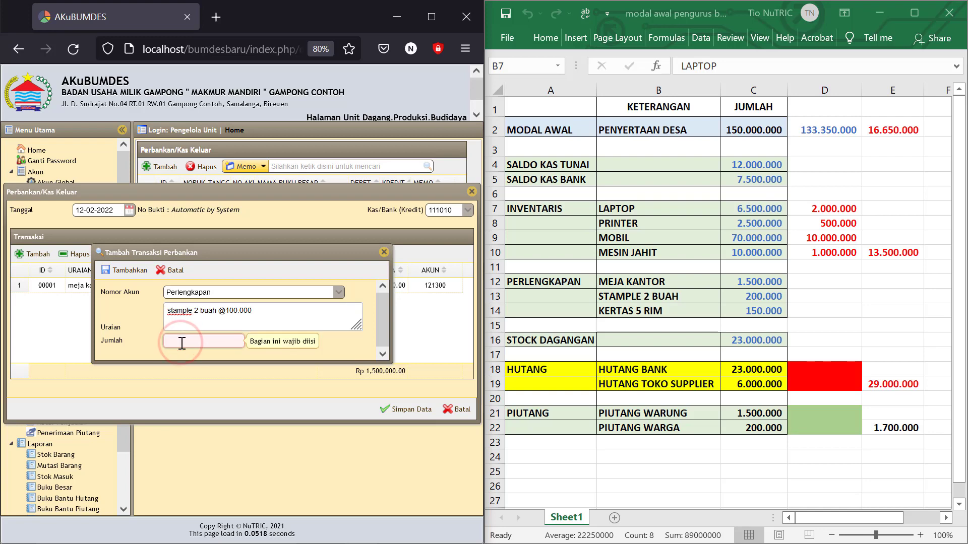
type("2.000.000")
left_click(301, 346)
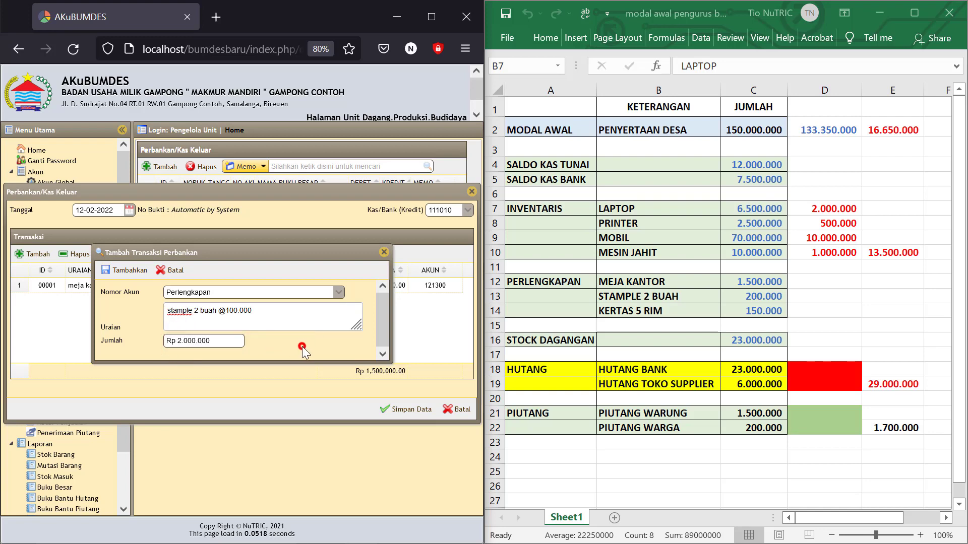
left_click(217, 345)
key("BackSpace")
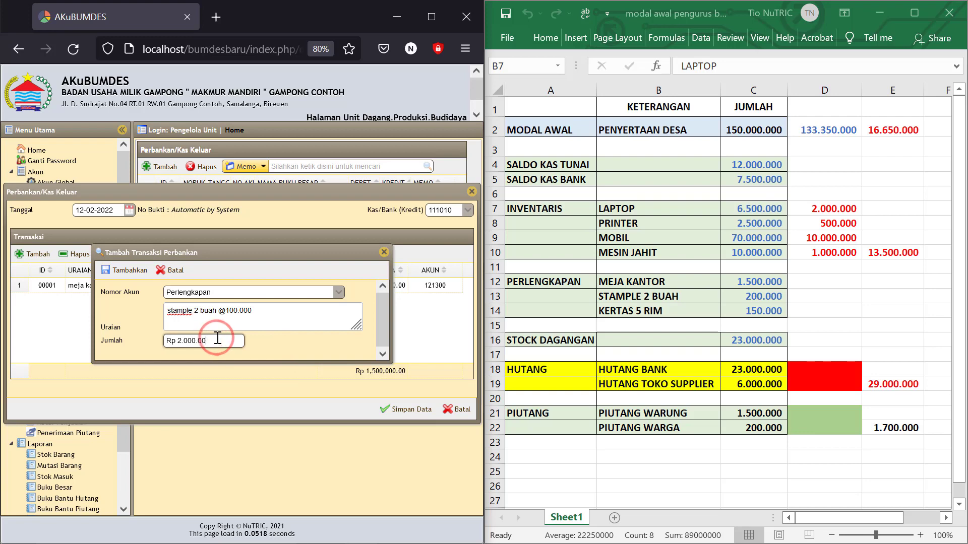
left_click(278, 349)
left_click(123, 271)
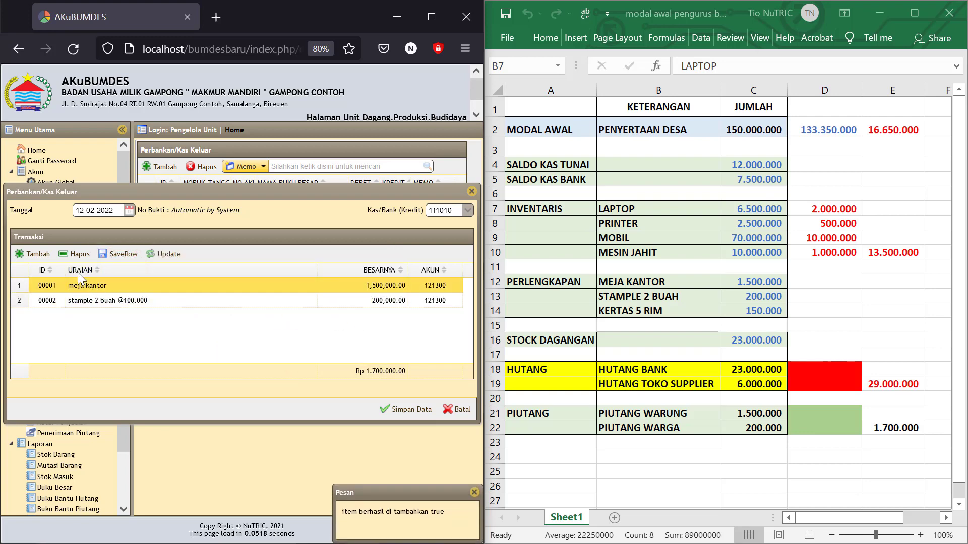
- Fill in a third Perlengkapan line described "kertas 5 RIM # 30.000" with the amount 150000
left_click(32, 254)
left_click(188, 289)
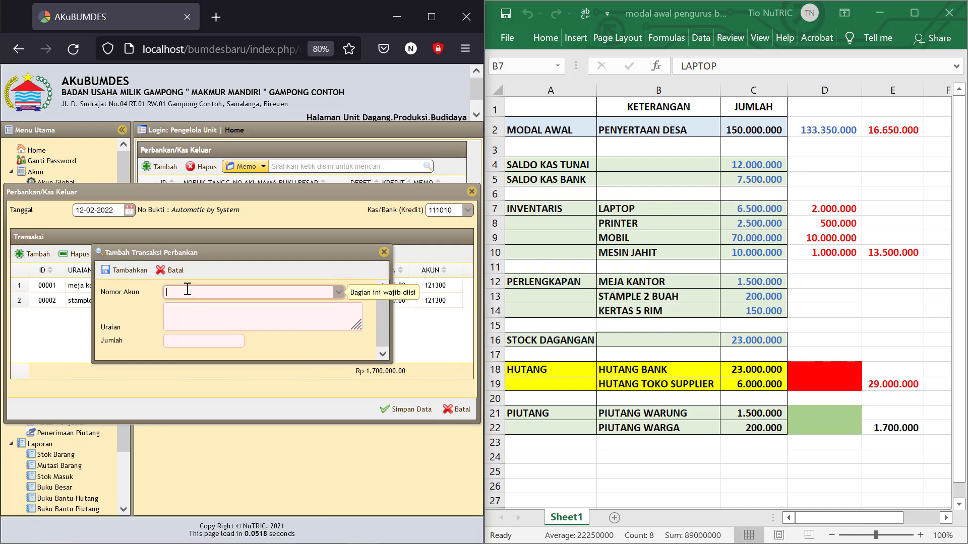
type("perleng")
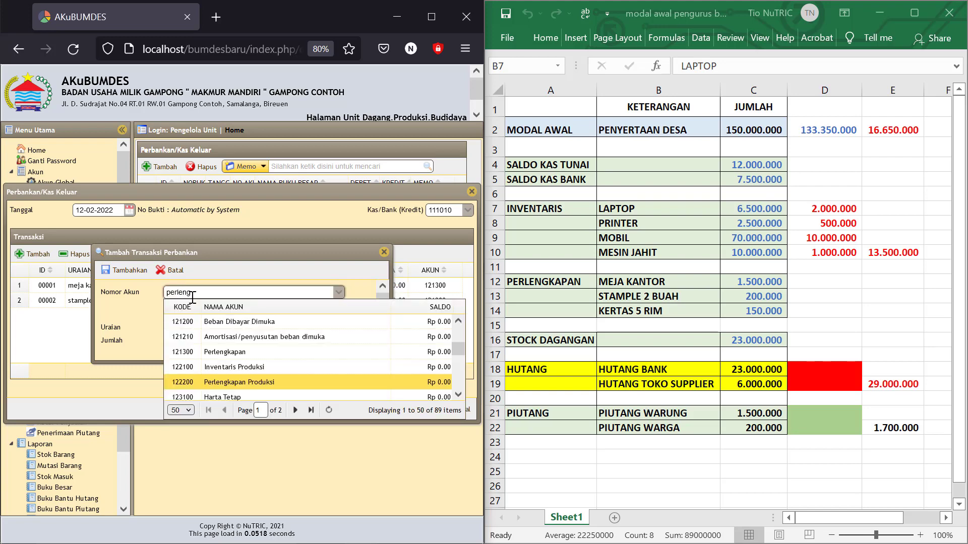
left_click(227, 352)
left_click(199, 320)
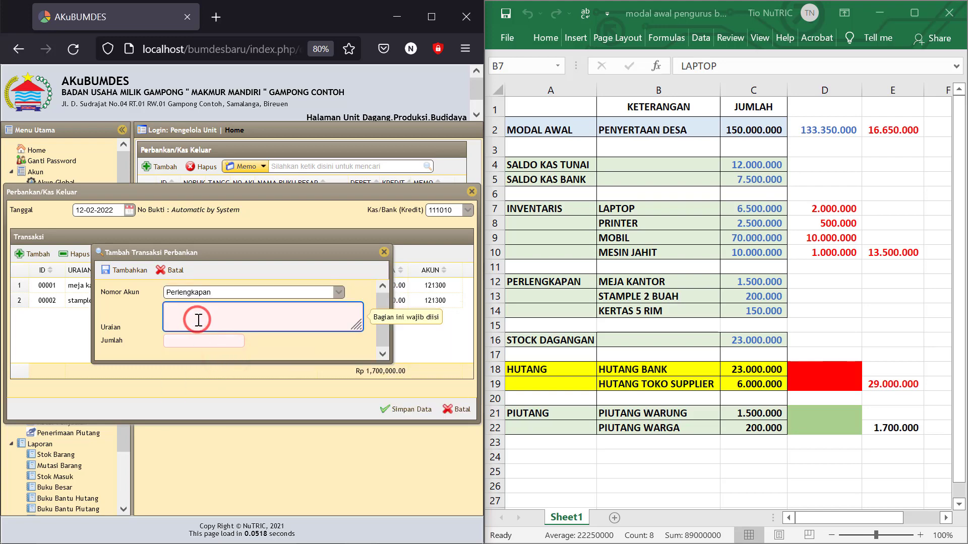
type("kertas 5 RIM  # 30.000")
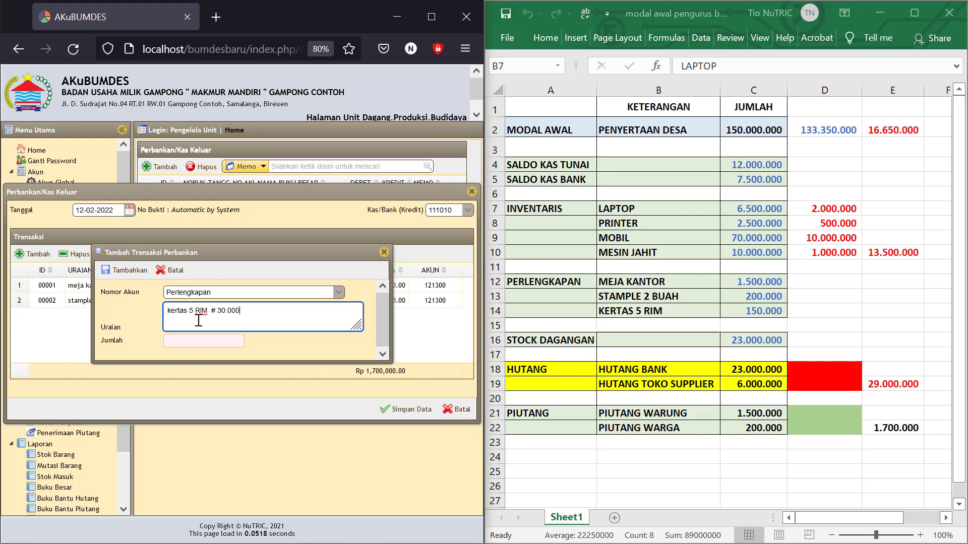
left_click(184, 342)
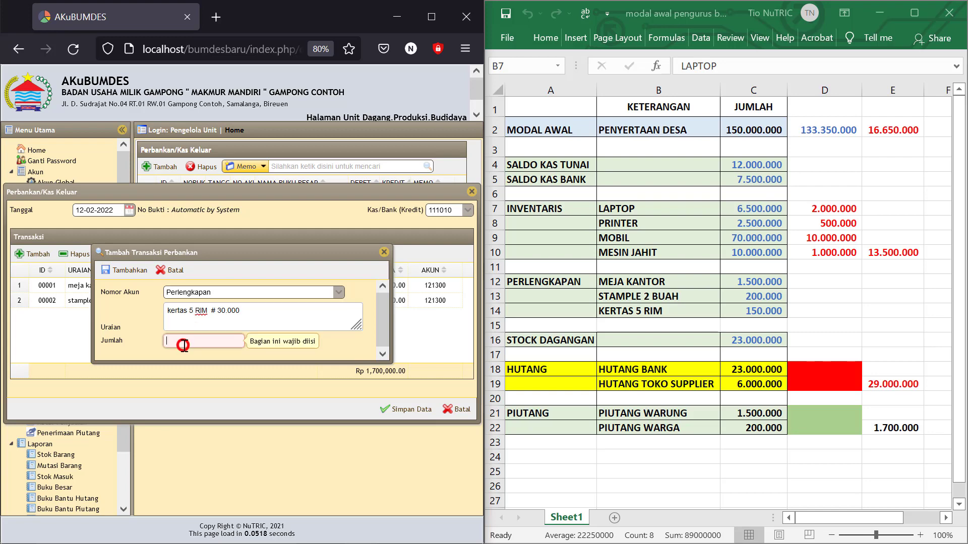
type("150000")
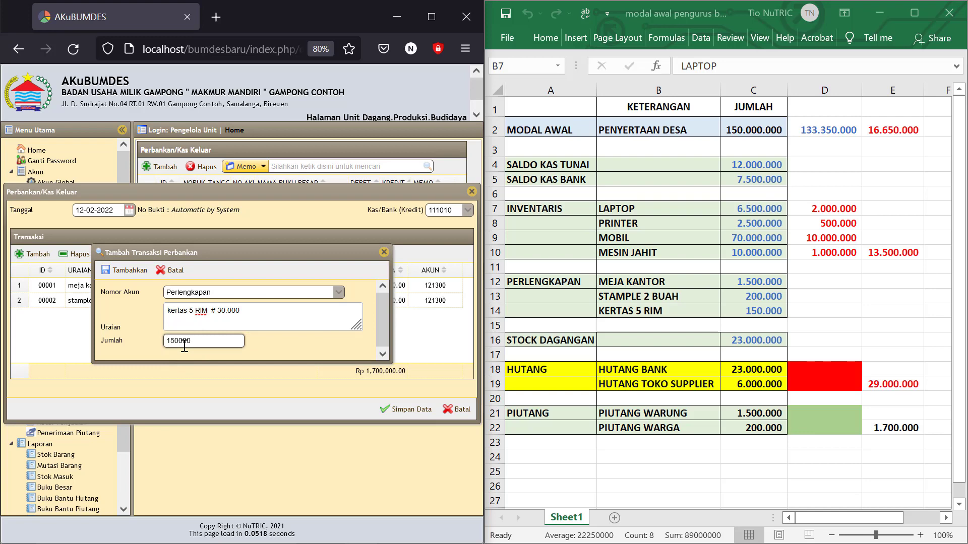
left_click(221, 312)
key("BackSpace")
key("BackSpace")
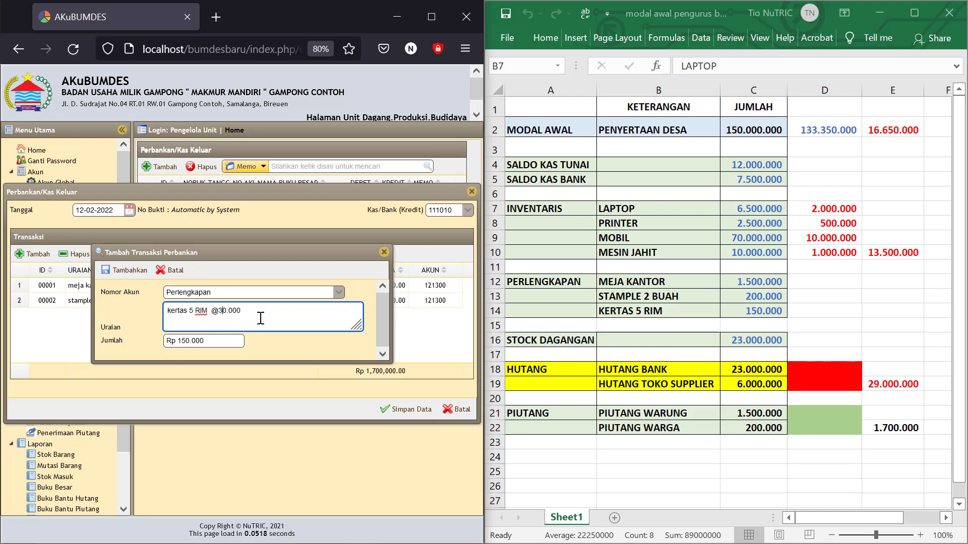
left_click(125, 270)
left_click(412, 415)
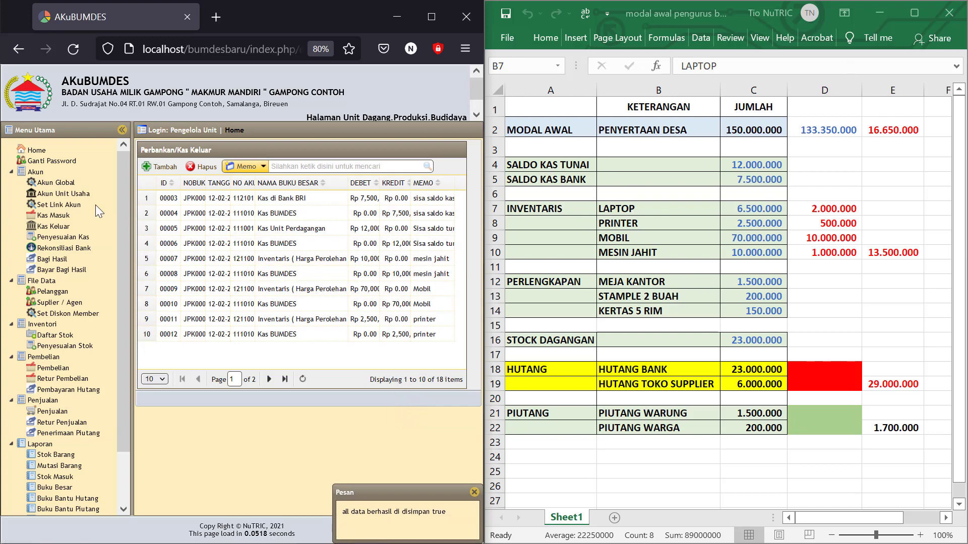
- Display the updated balance sheet (Neraca) report for 12-02-2022
left_click(124, 344)
left_click(48, 484)
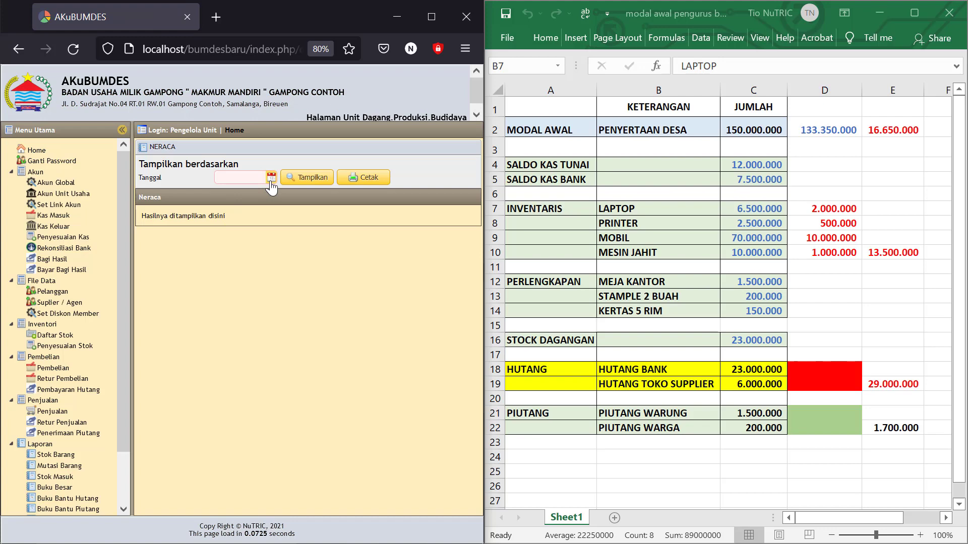
left_click(270, 181)
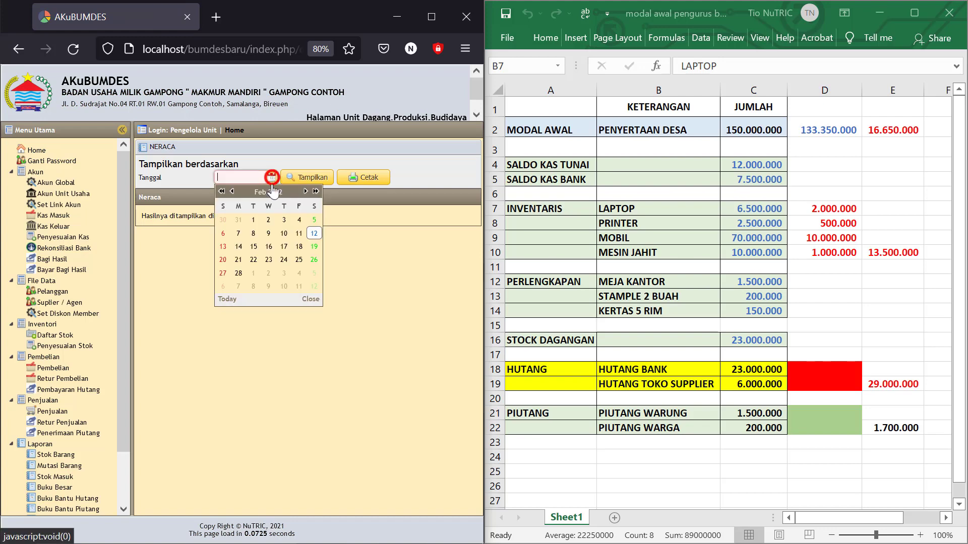
left_click(313, 233)
left_click(313, 180)
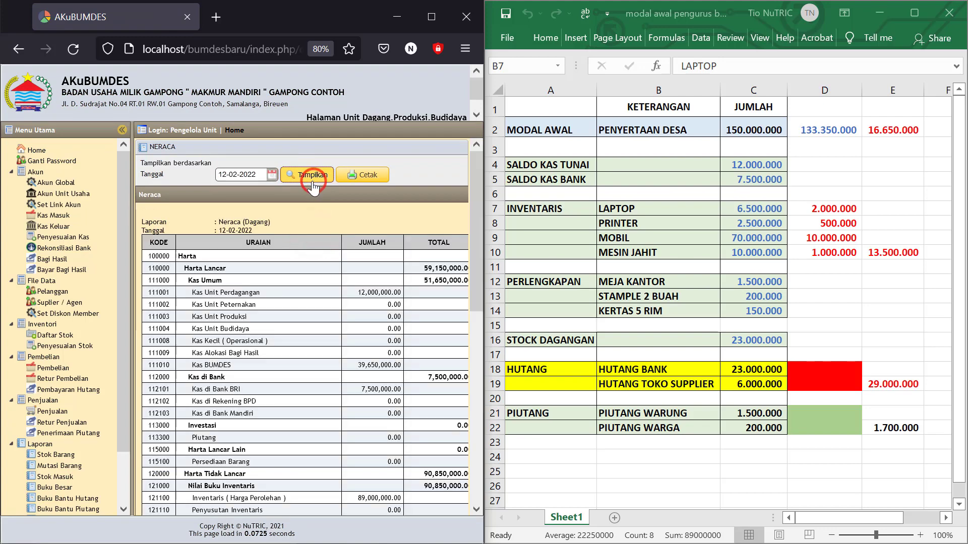
- Check the Kas BUMDES, Perlengkapan and TOTAL AKTIVA amounts in the balance sheet
left_click_drag(356, 365, 400, 365)
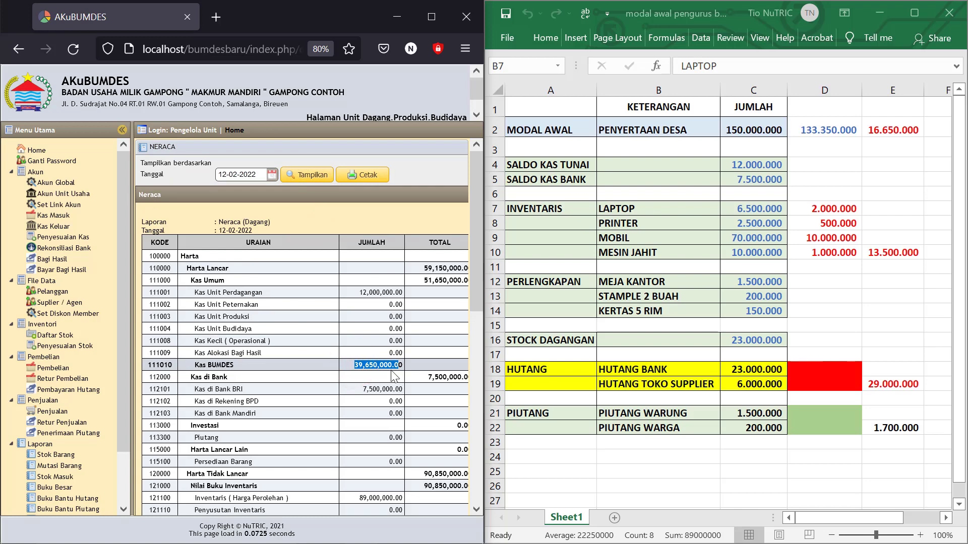
scroll(394, 378, "down", 5)
left_click(363, 393)
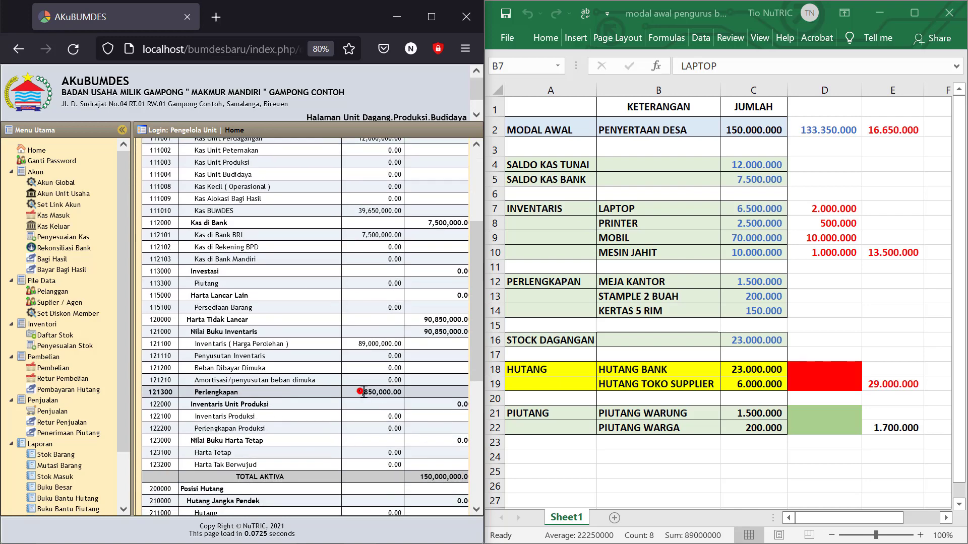
left_click_drag(360, 392, 401, 392)
left_click(377, 394)
scroll(418, 323, "down", 3)
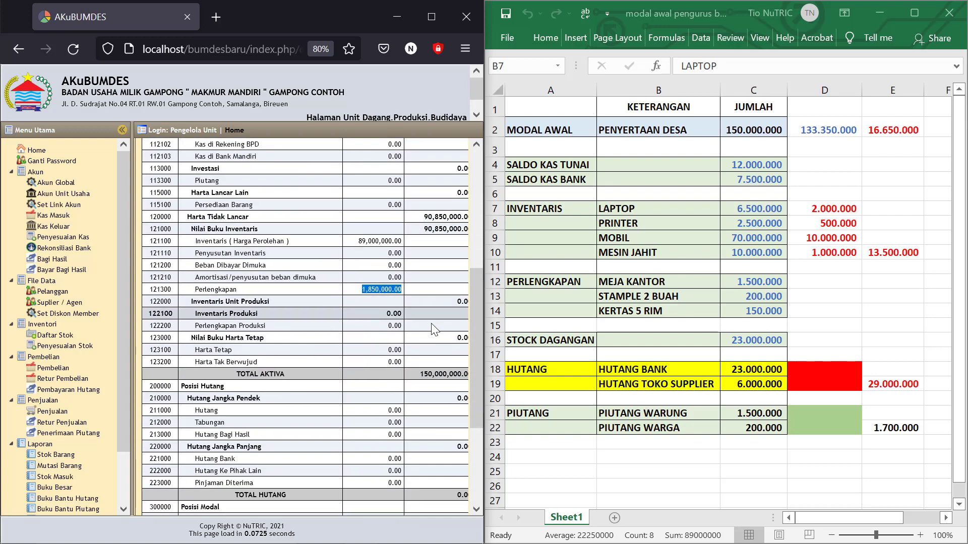
left_click_drag(420, 374, 442, 374)
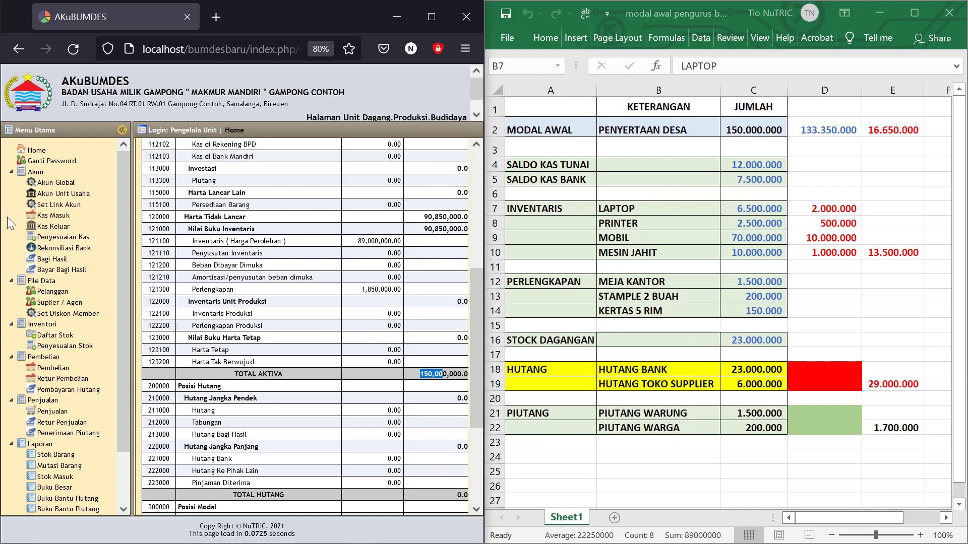
- Start a new cash-out (Kas Keluar) entry dated 12-02-2022 with Kas BUMDES (111010) as the credit account
left_click(51, 227)
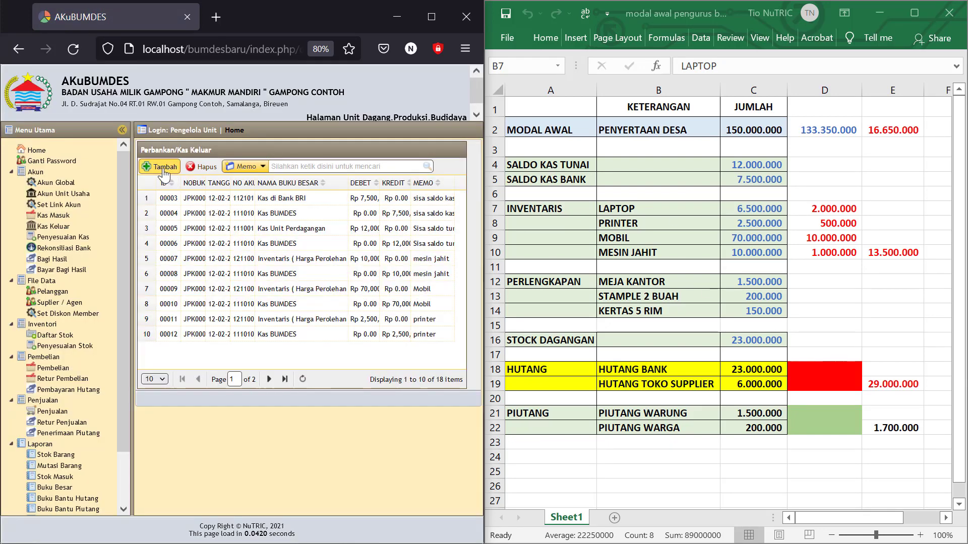
left_click(161, 168)
left_click(129, 209)
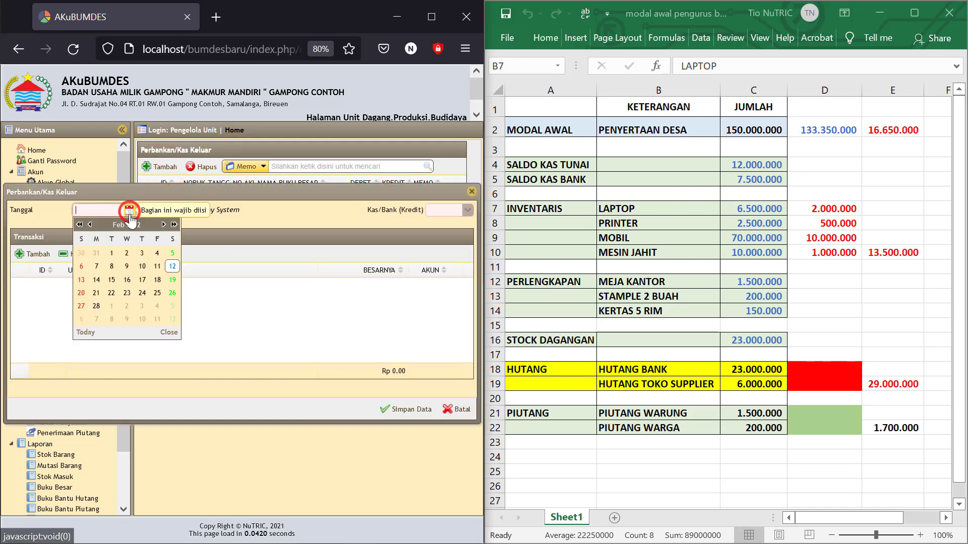
left_click(173, 266)
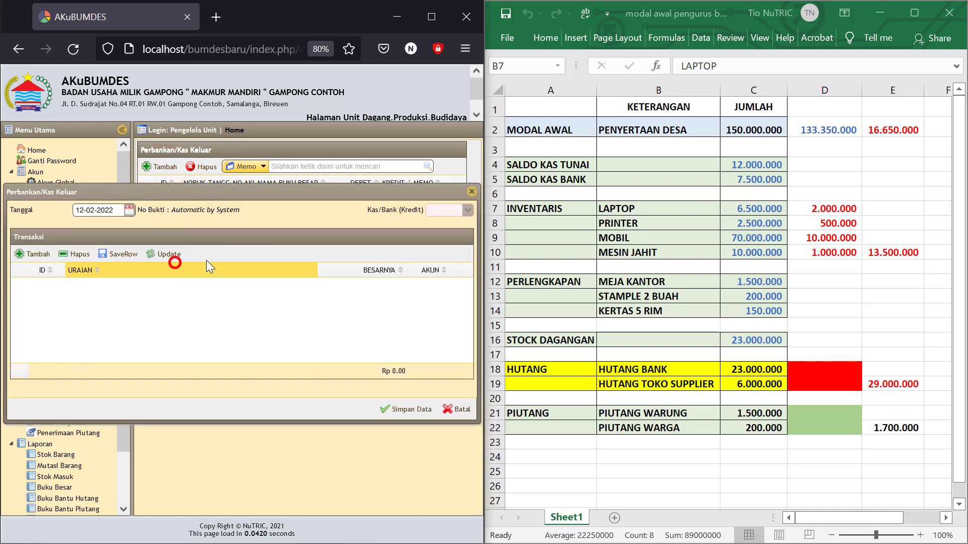
left_click(467, 210)
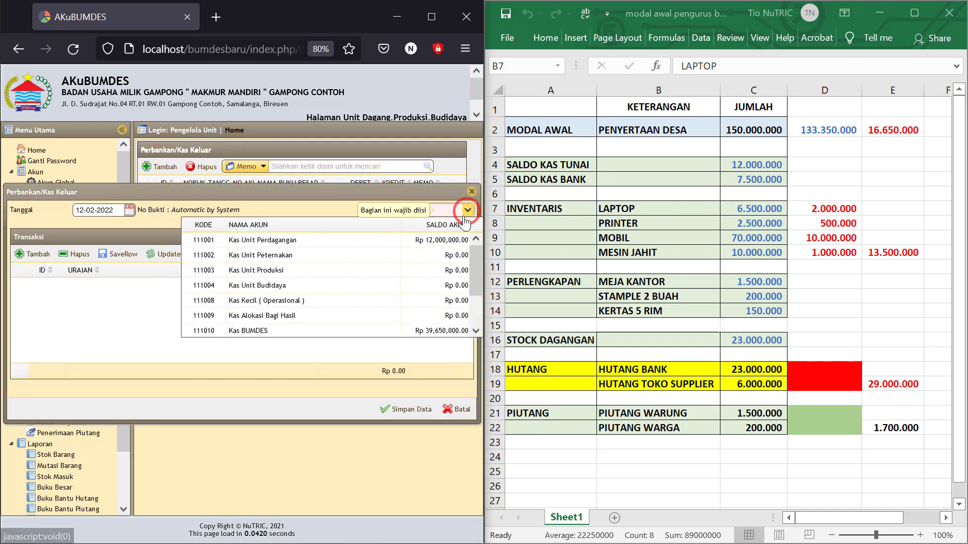
left_click(249, 331)
- Add a transaction line on the Persediaan Barang account with the description "sisa stock barang dagangan"
left_click(31, 253)
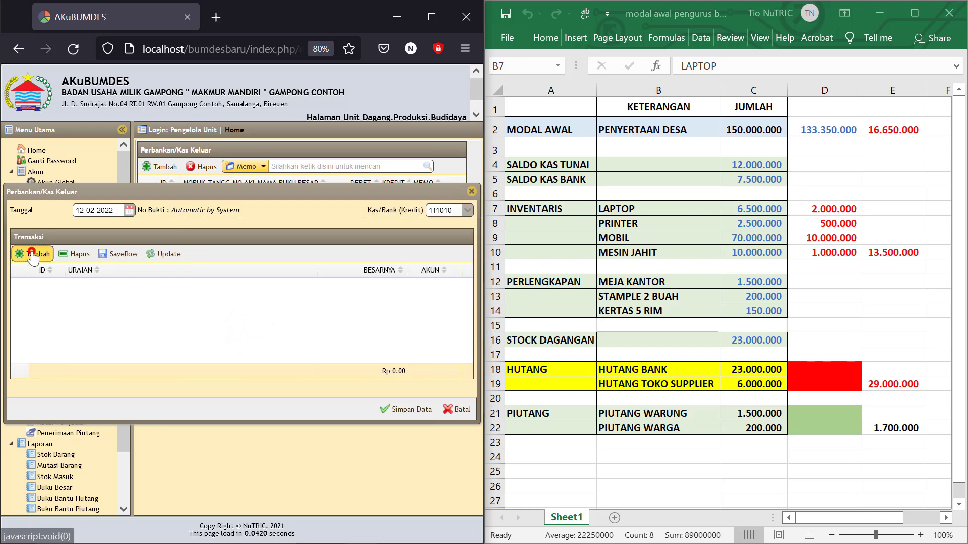
left_click(178, 292)
type("pe")
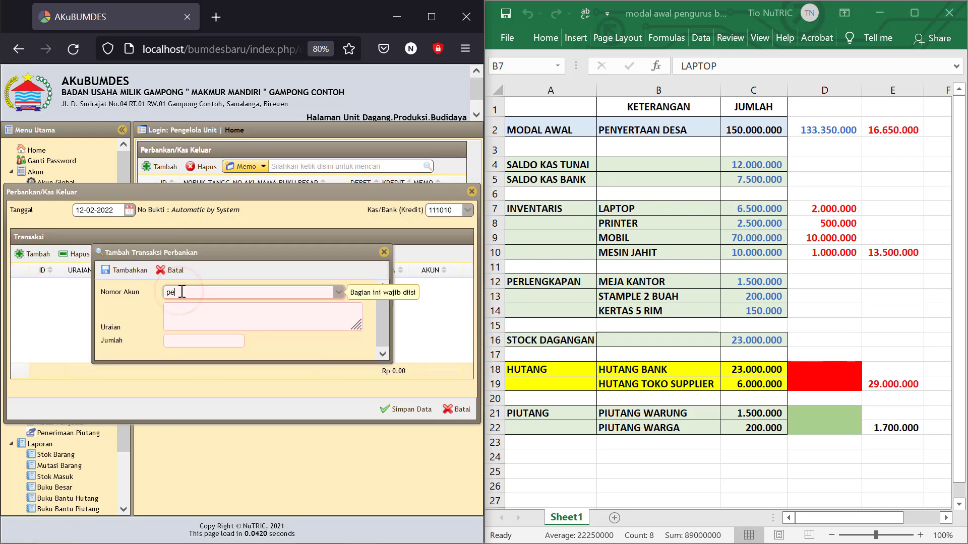
type("rsed")
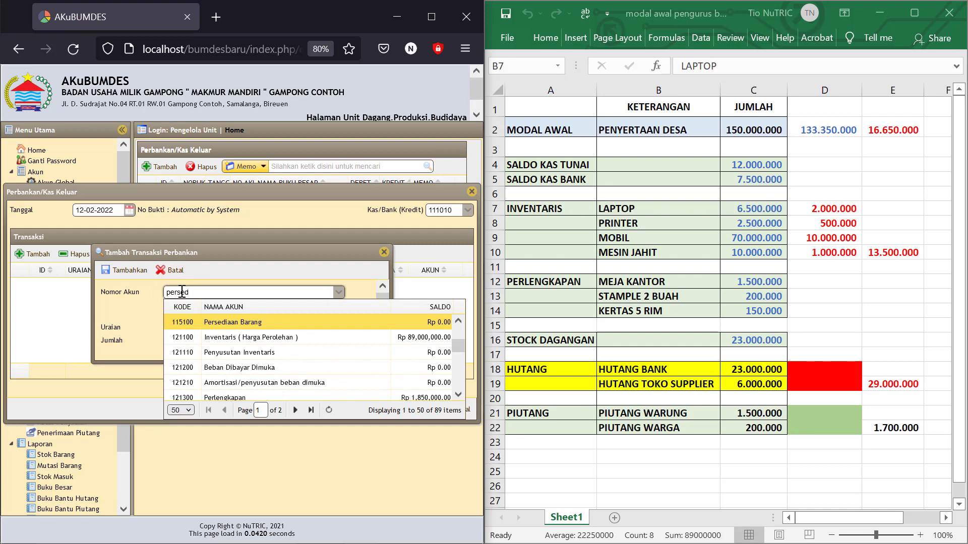
left_click(241, 321)
left_click(189, 316)
type("sisa stock barang dagangan")
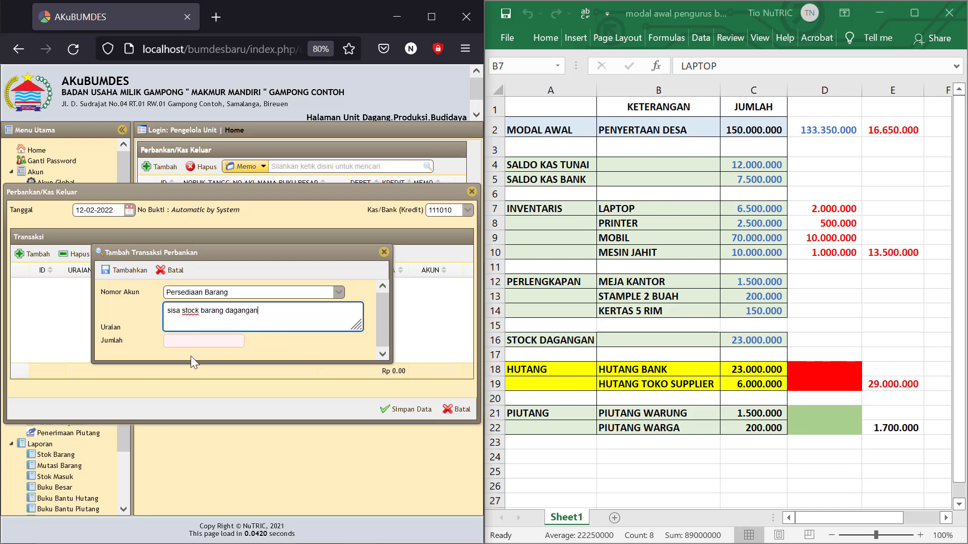
- Set the stock line's amount to 23000000 and save the line with the whole cash-out entry
left_click(182, 340)
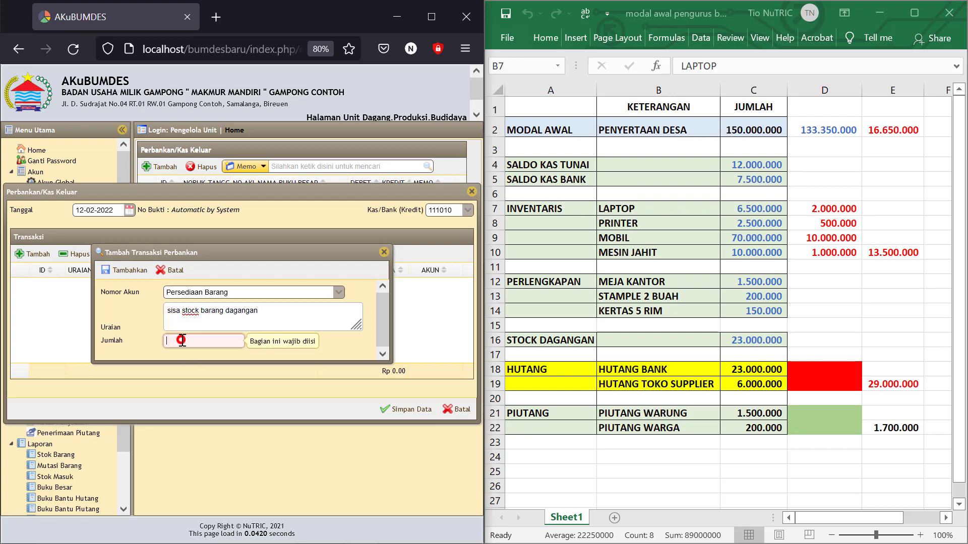
type("1")
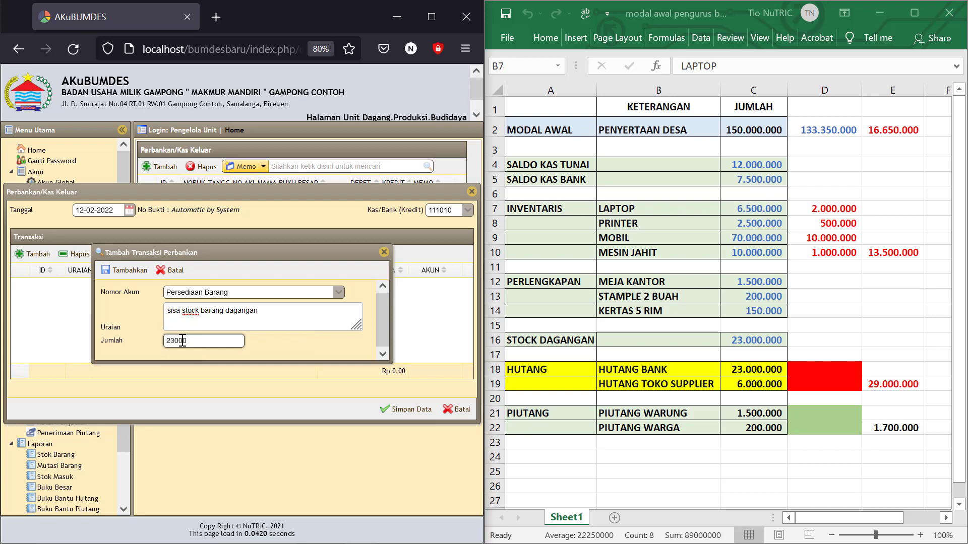
left_click(299, 346)
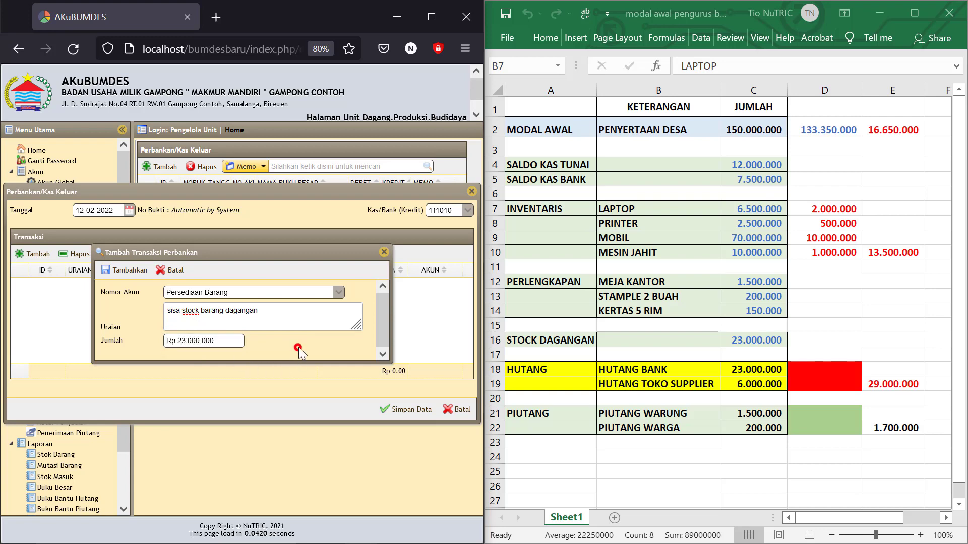
left_click(126, 273)
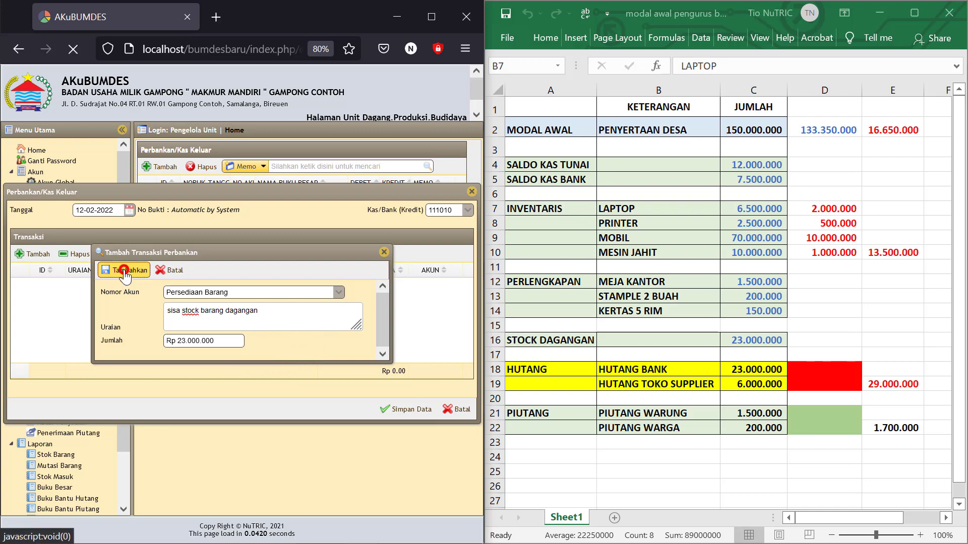
left_click(397, 409)
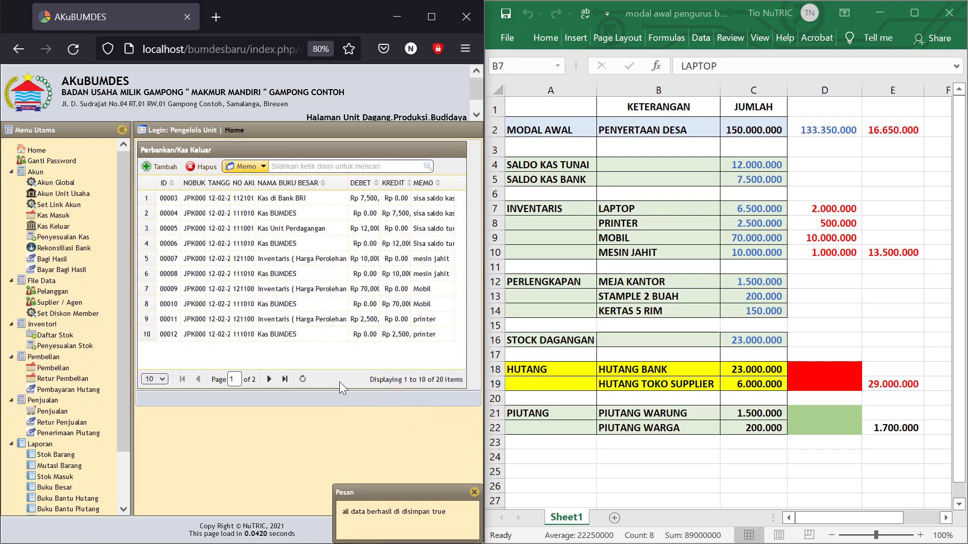
- Display the balance sheet (Neraca) report for 12-02-2022 with the stock entry included
scroll(129, 337, "down", 3)
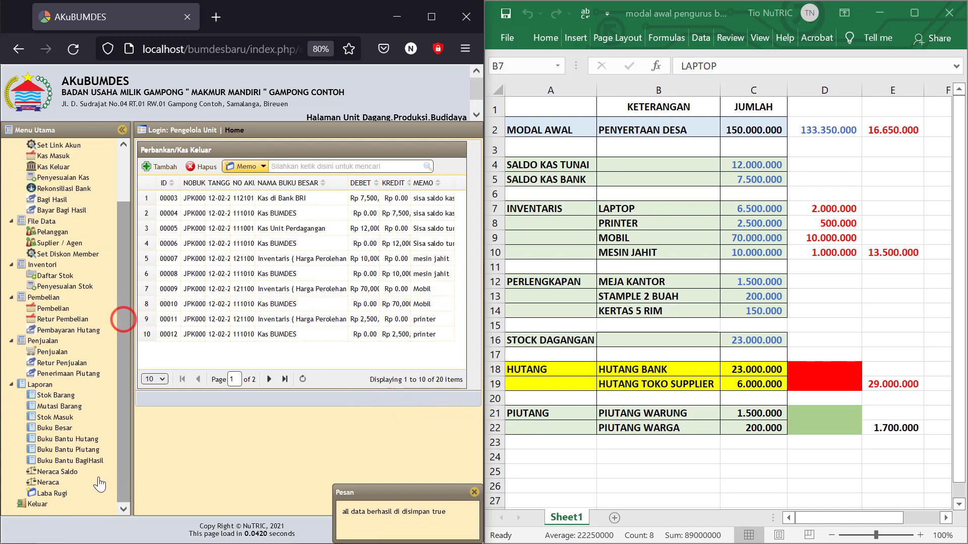
left_click(47, 483)
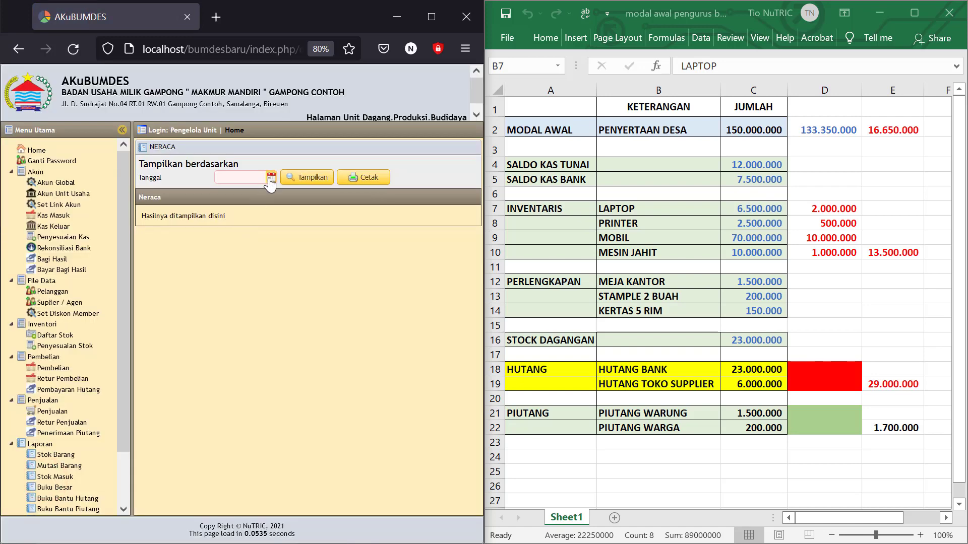
left_click(270, 178)
left_click(309, 232)
left_click(312, 177)
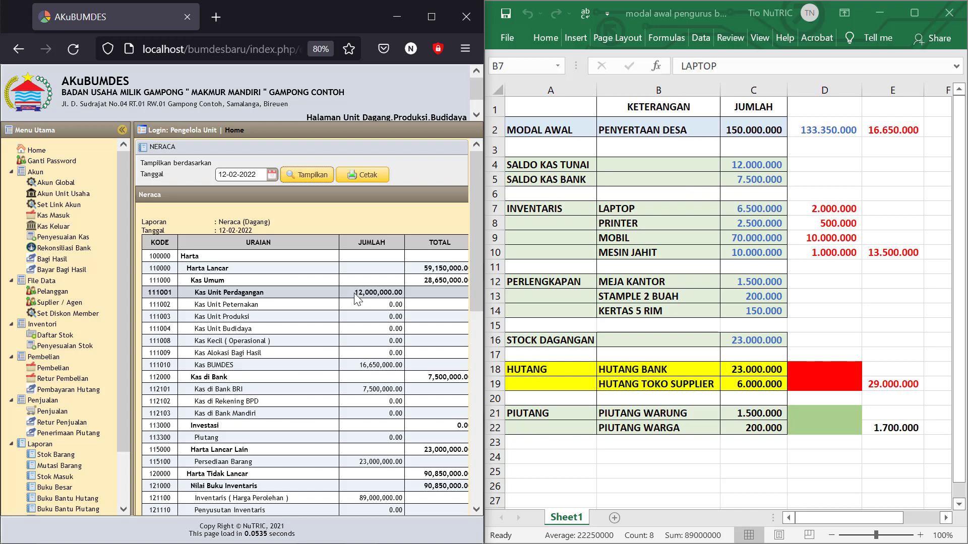
- Check the Kas Unit Perdagangan, Kas di Bank BRI and Persediaan Barang amounts in the balance sheet against the Excel sheet
left_click_drag(355, 293, 399, 295)
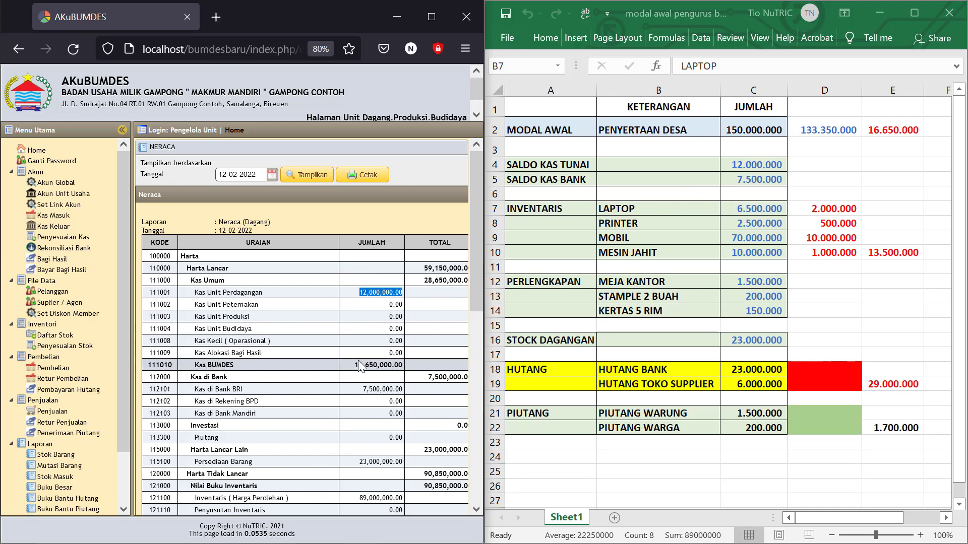
double_click(358, 391)
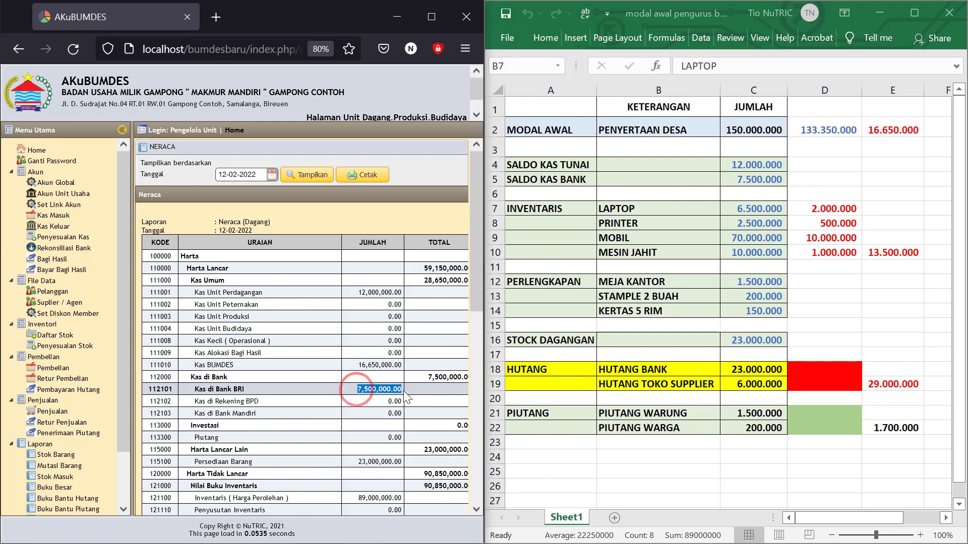
double_click(354, 463)
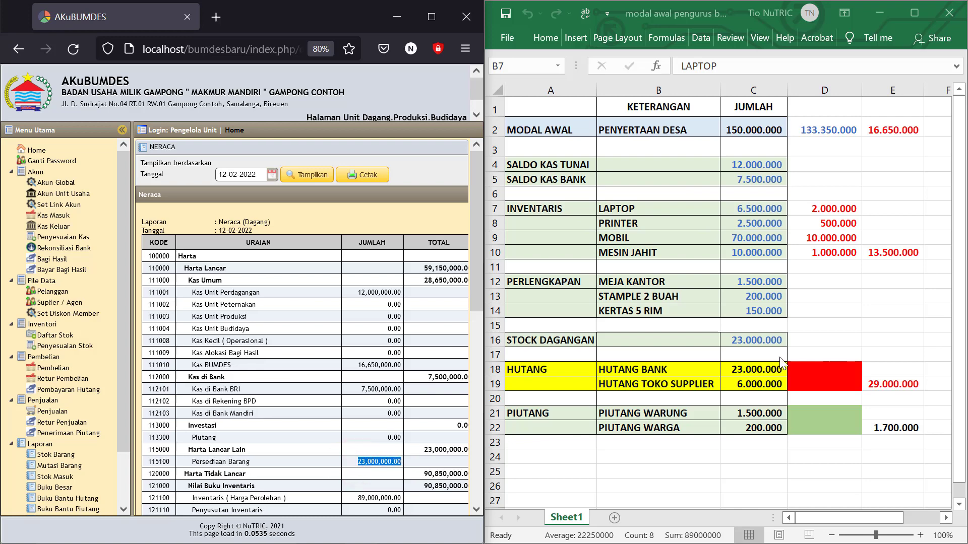
- Compare the Inventaris and Perlengkapan amounts in the balance sheet with the INVENTARIS and PERLENGKAPAN rows in Excel
scroll(453, 398, "down", 2)
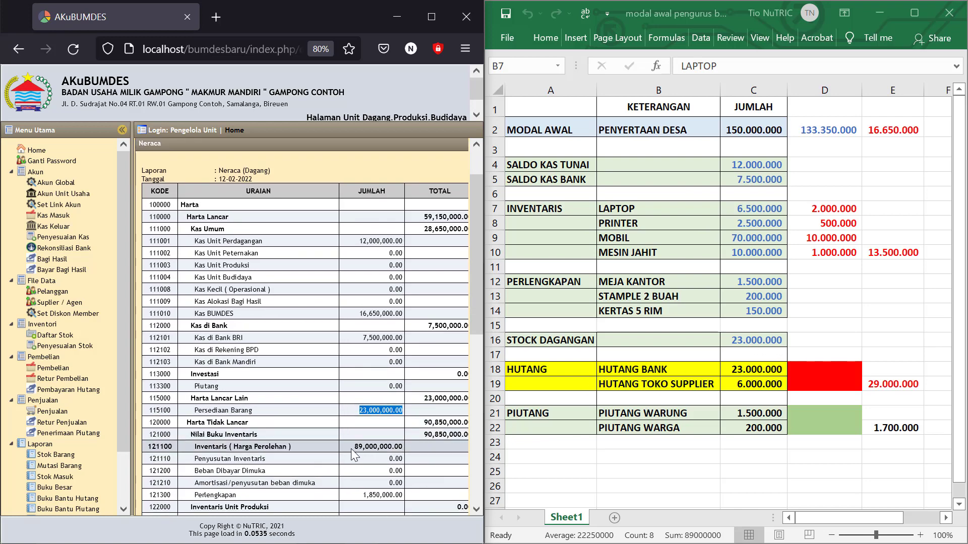
left_click_drag(353, 447, 403, 447)
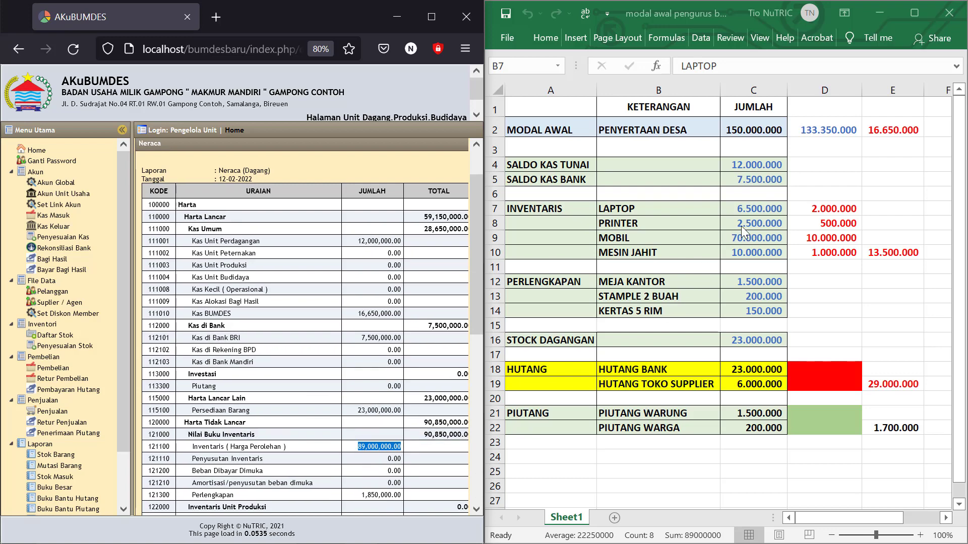
left_click(626, 208)
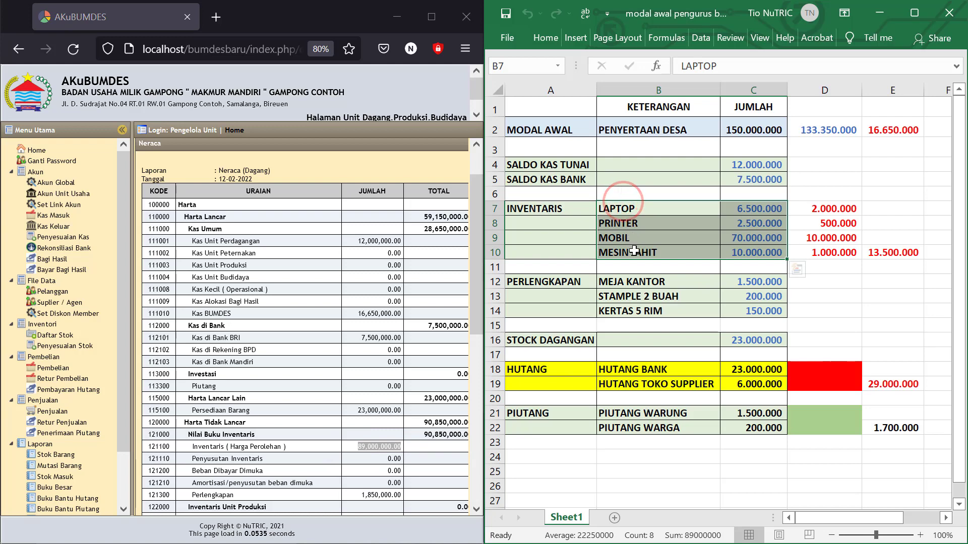
scroll(380, 373, "down", 1)
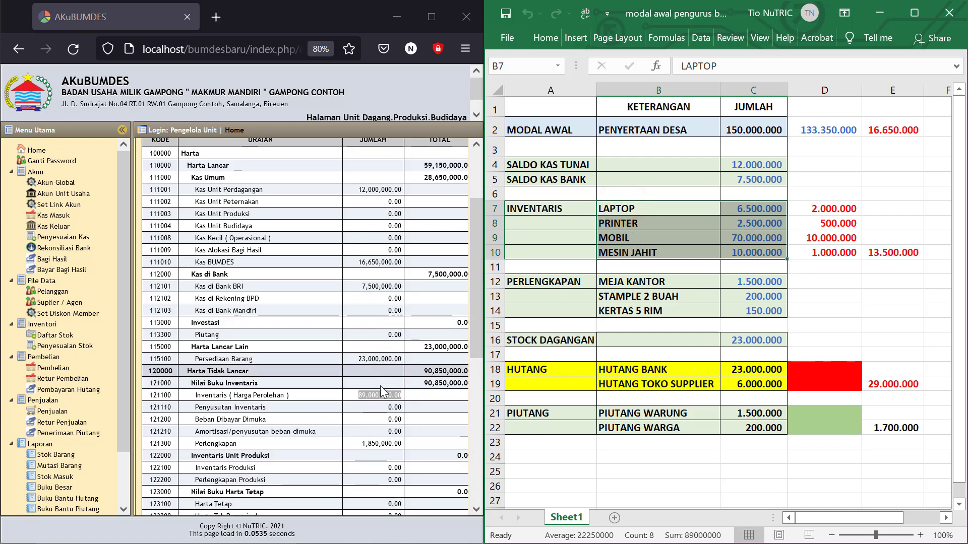
left_click(365, 381)
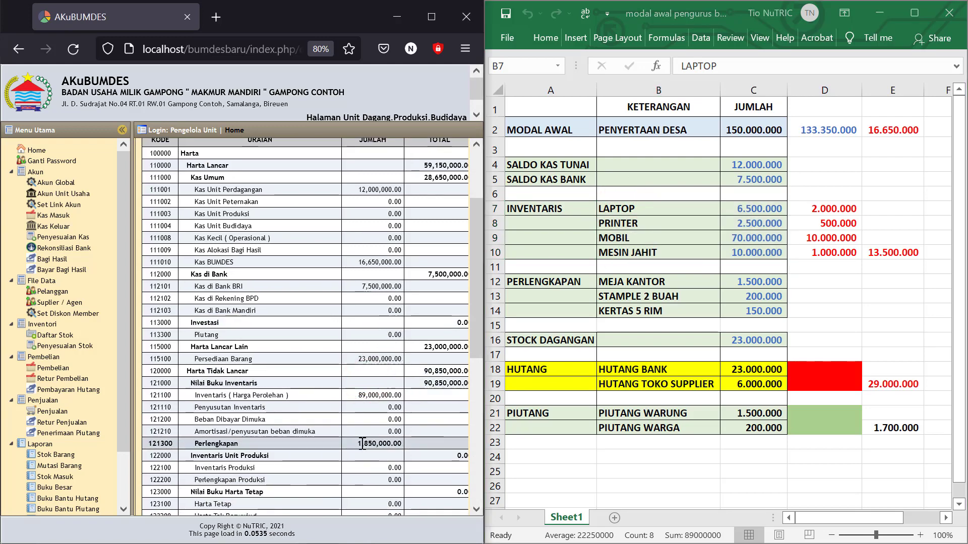
left_click_drag(358, 444, 401, 443)
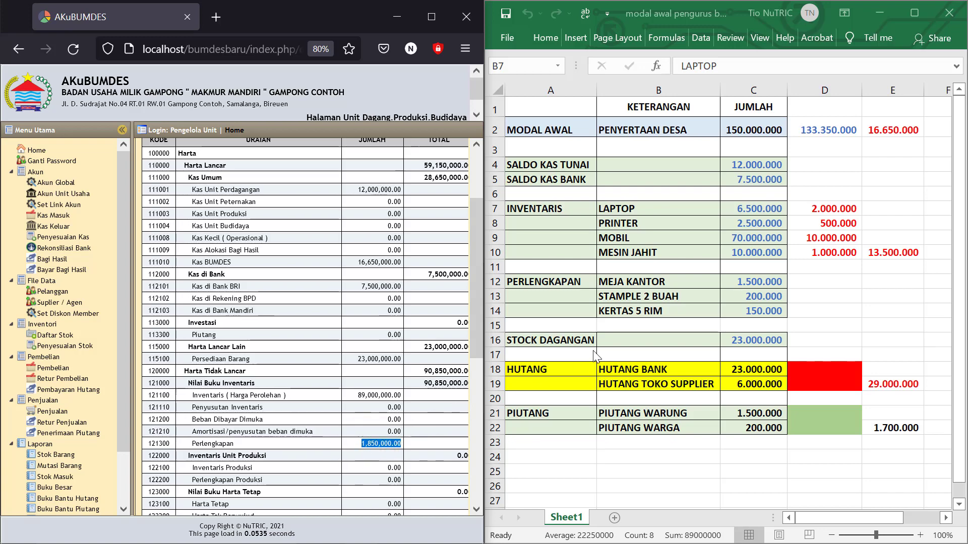
left_click(578, 297)
left_click_drag(541, 281, 732, 310)
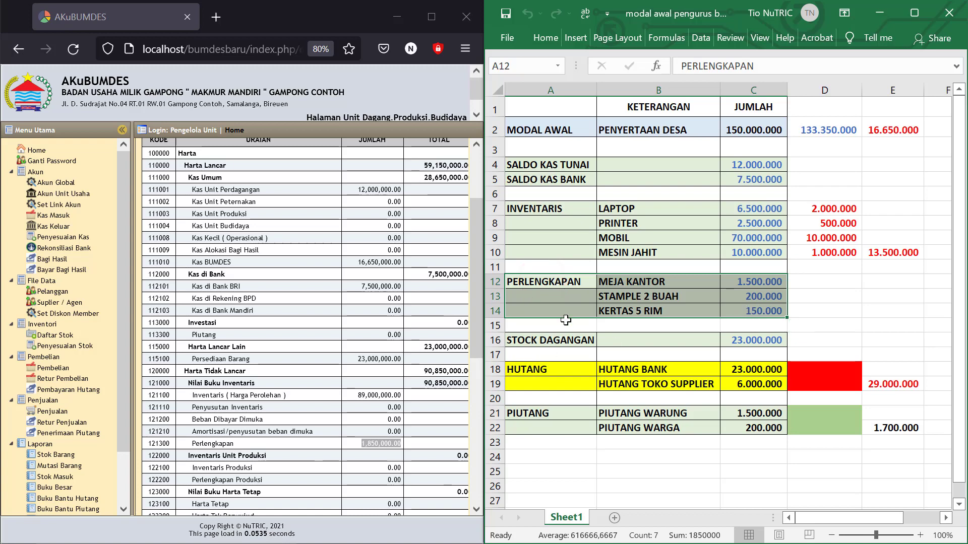
- Select the Excel rows from SALDO KAS TUNAI through STOCK DAGANGAN (A4:C16) to check the sum of their amounts
left_click(526, 340)
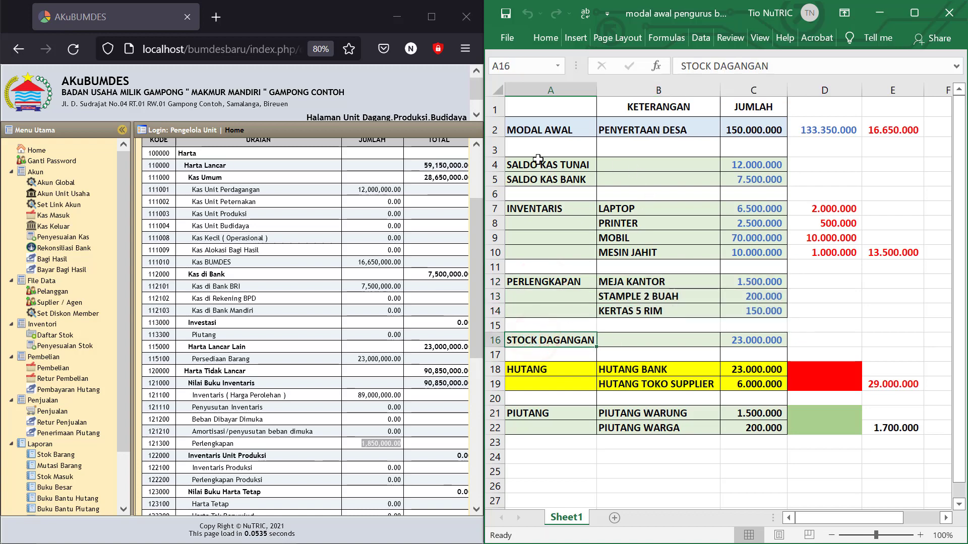
left_click_drag(528, 165, 530, 179)
left_click_drag(669, 202, 758, 340)
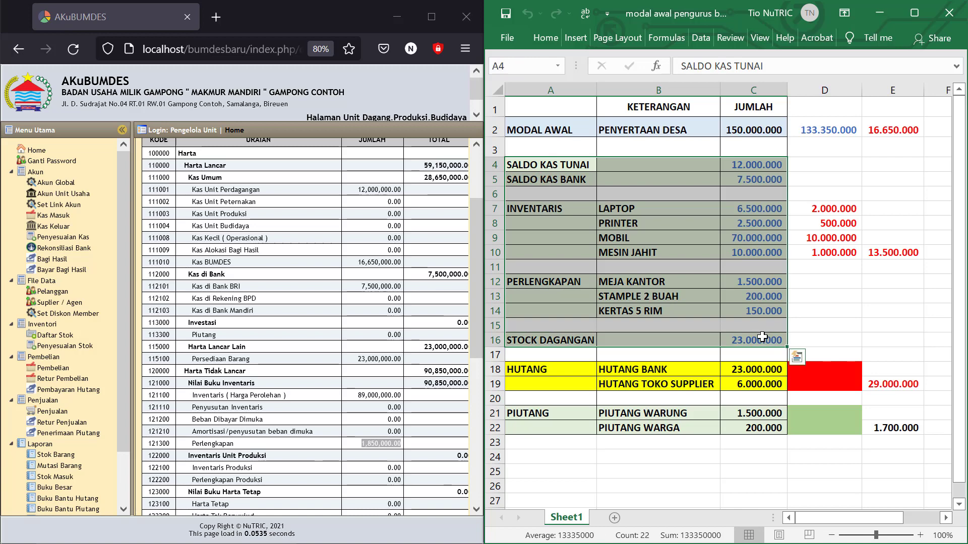
left_click(690, 247)
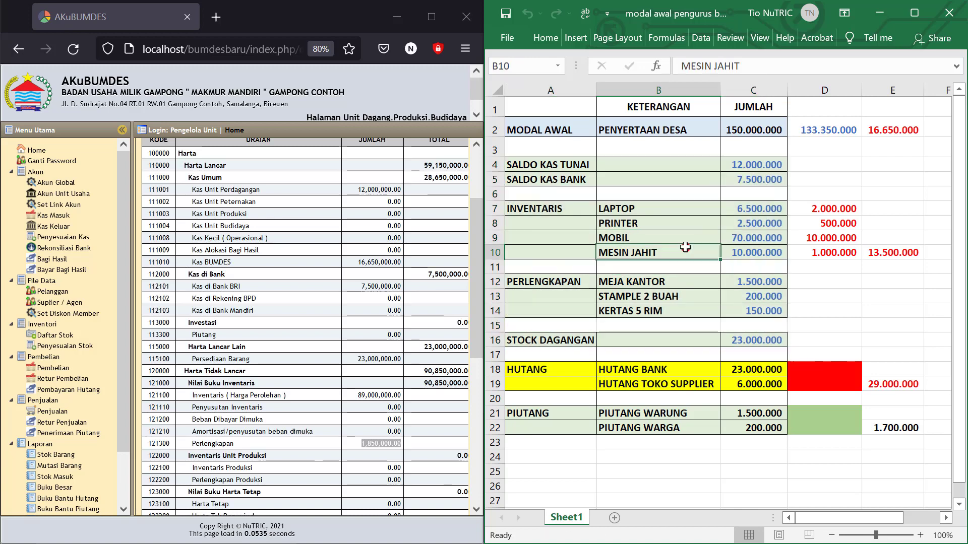
- Compare the Kas BUMDES amount in the balance sheet with the opening capital in C2 and the allocated amount in D2
left_click(353, 313)
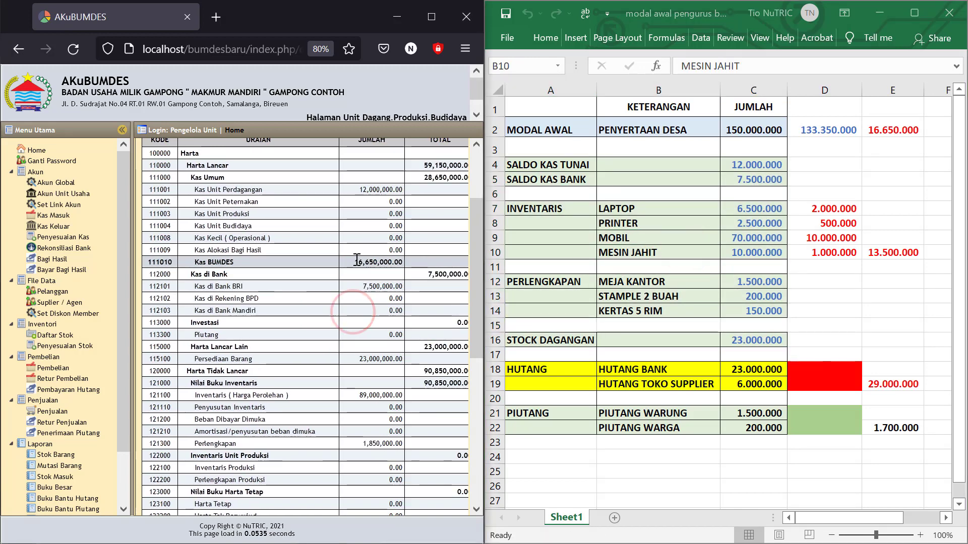
left_click_drag(353, 262, 400, 262)
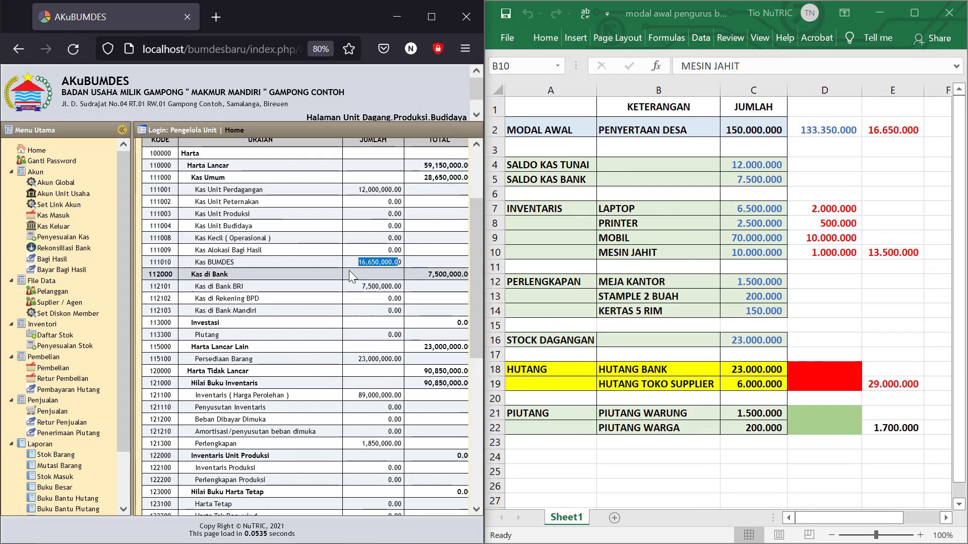
left_click_drag(355, 262, 402, 261)
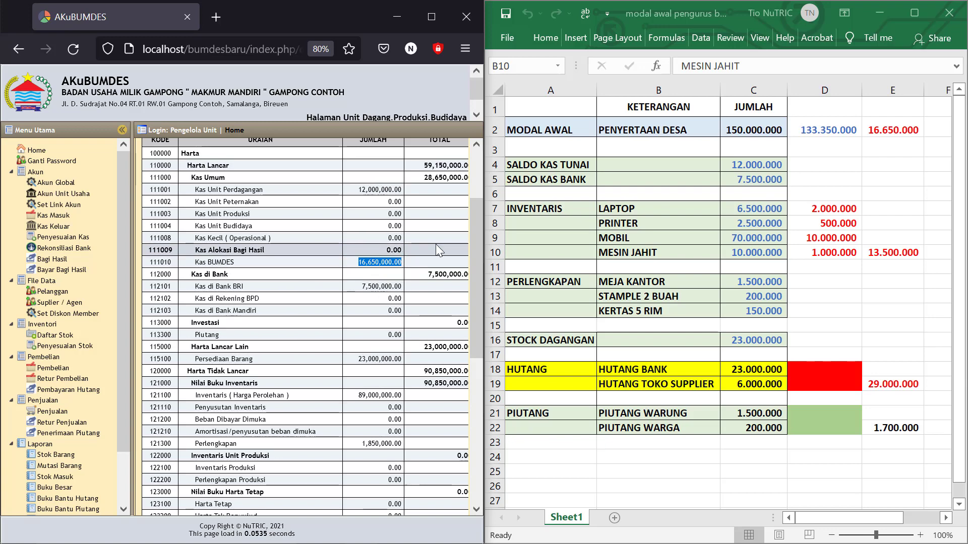
left_click(753, 128)
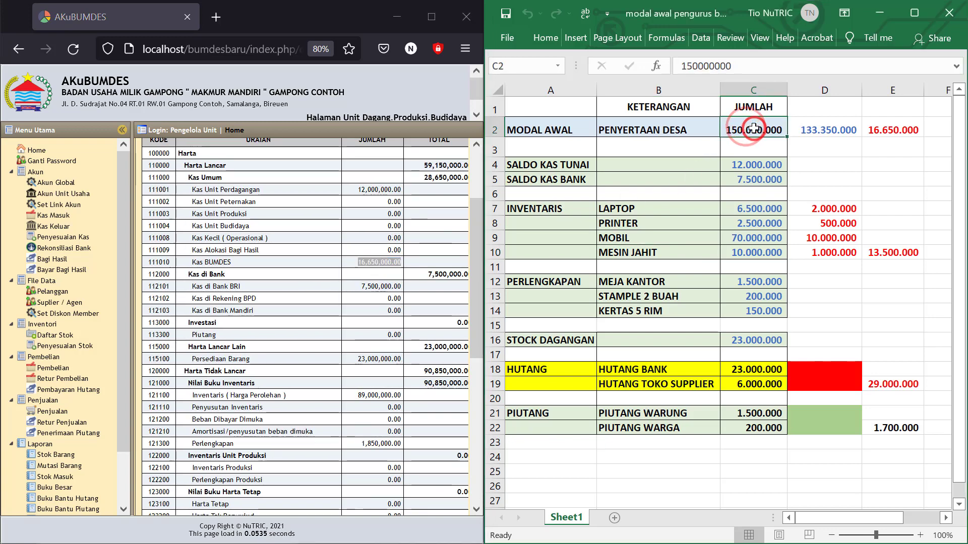
left_click(831, 132)
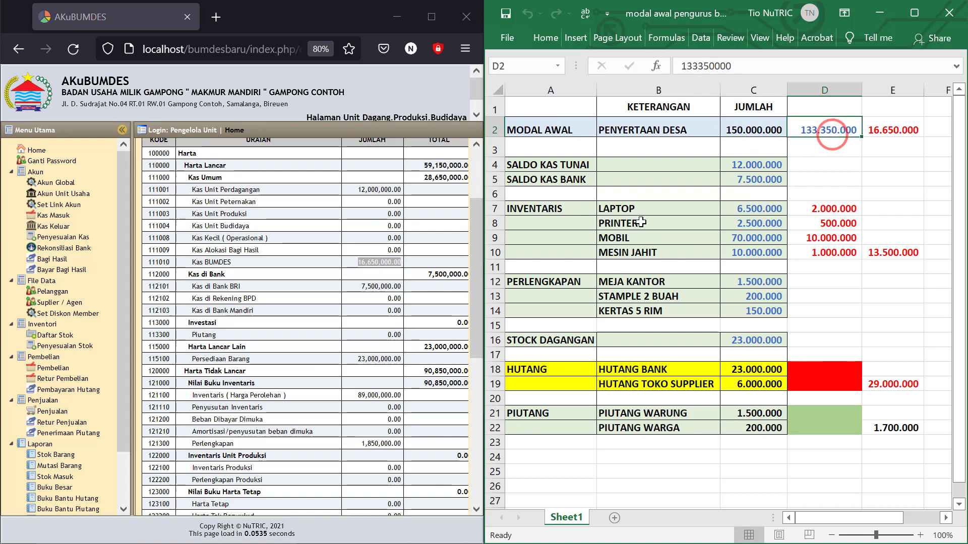
- Select A4:C16 in Excel again to review which cash, inventory, supplies and stock items make up the allocated capital
left_click(608, 221)
left_click(551, 163)
left_click_drag(551, 162, 759, 338)
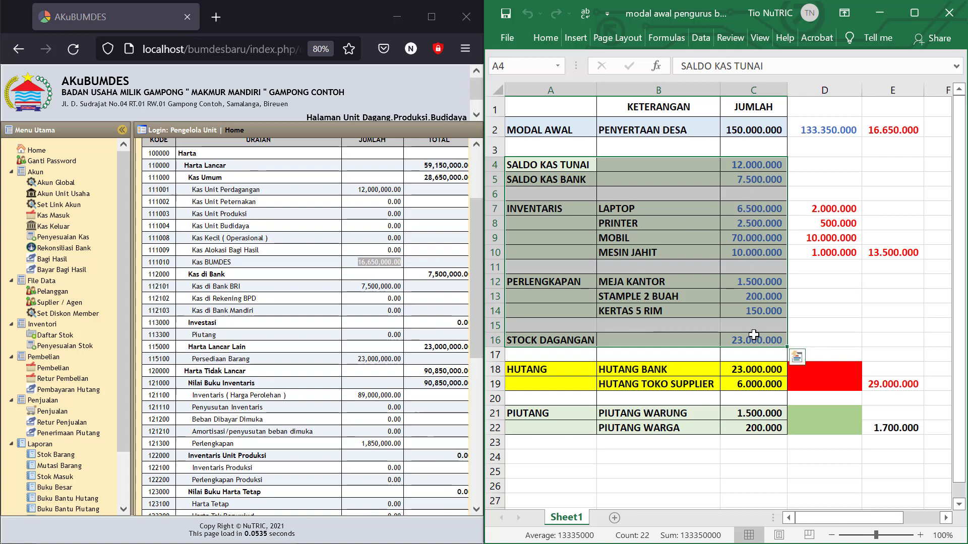
- Compare the sum of A4:C16 in Excel with the allocated capital in D2 and the remaining capital in E2
left_click(740, 290)
left_click_drag(533, 165, 759, 339)
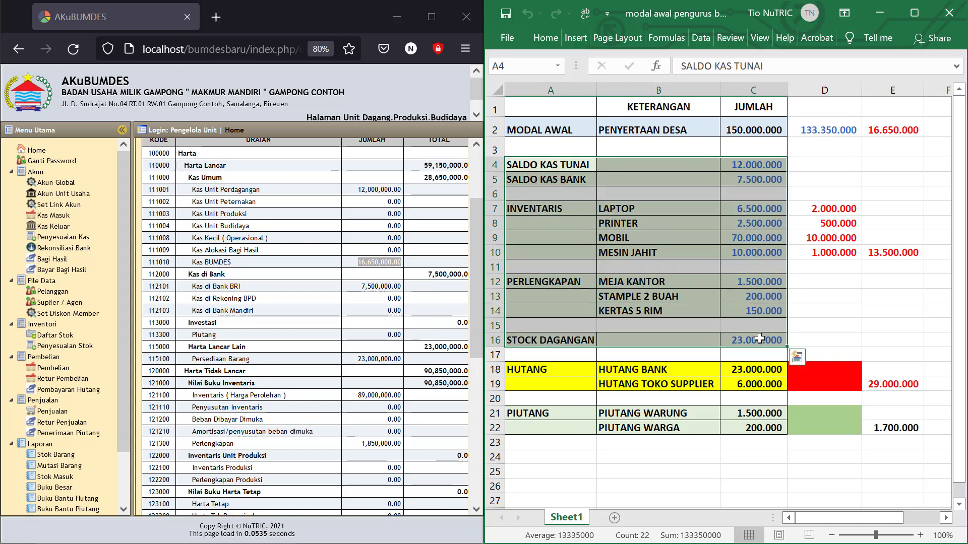
left_click(827, 131)
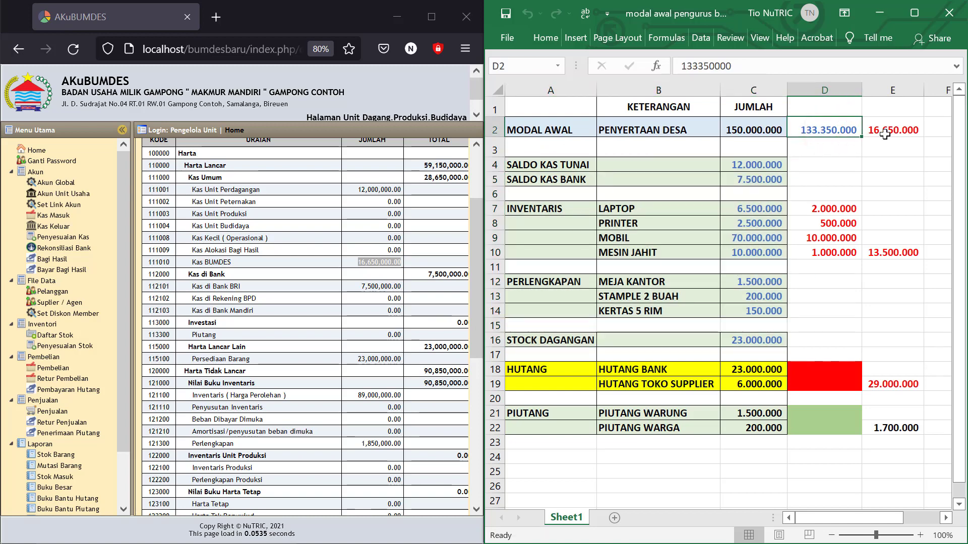
left_click(886, 133)
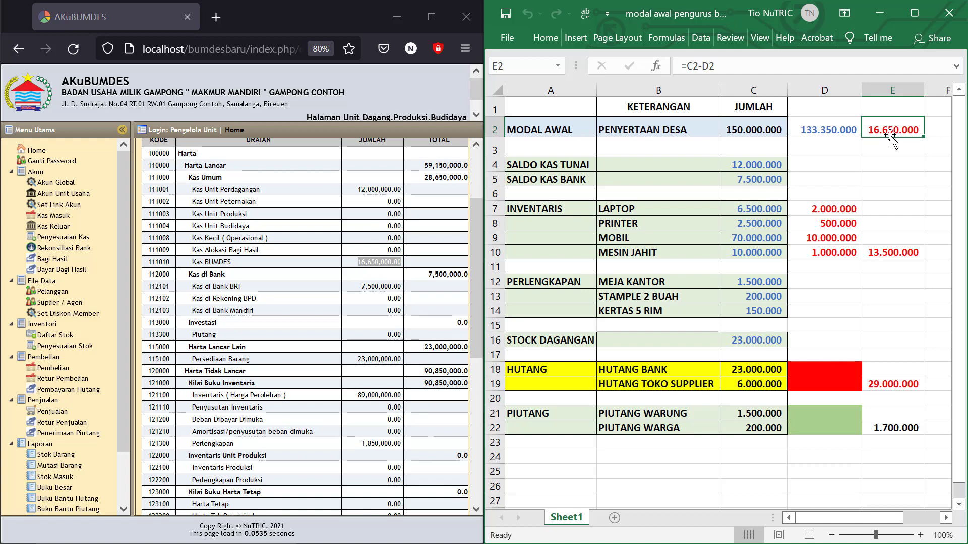
left_click(892, 132)
- Check the Kas BUMDES and Modal BUMDes amounts in the balance sheet against the Excel capital figures
left_click(257, 269)
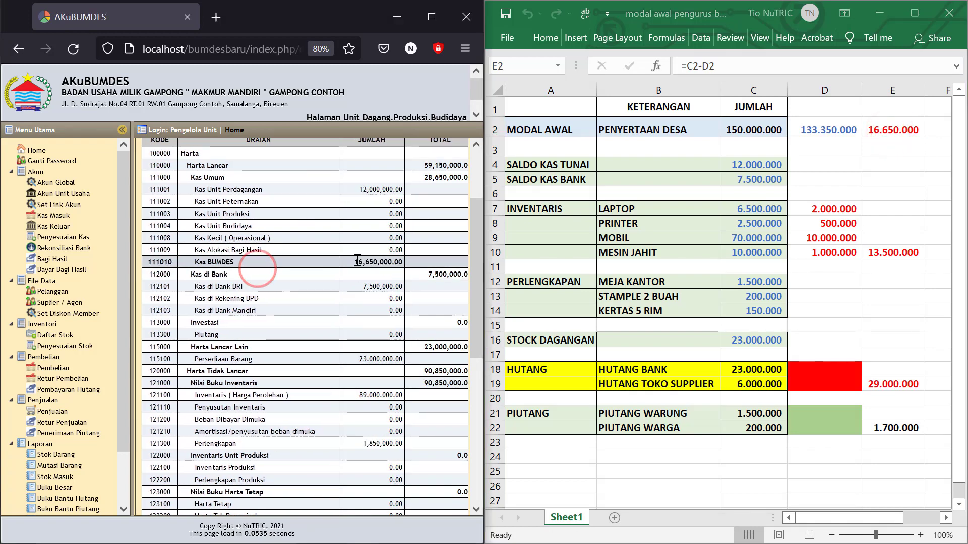
left_click_drag(355, 262, 402, 262)
scroll(388, 348, "down", 10)
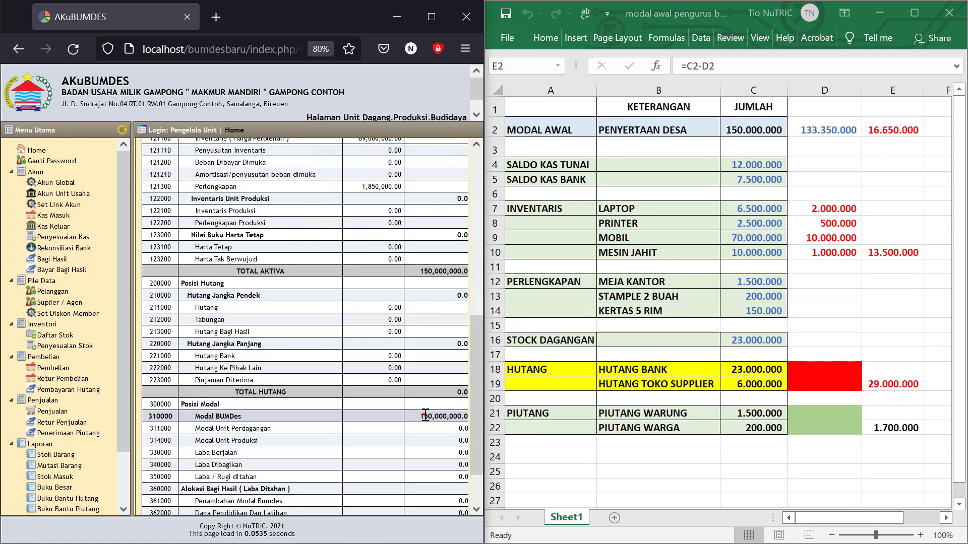
left_click_drag(429, 417, 459, 416)
scroll(420, 401, "up", 8)
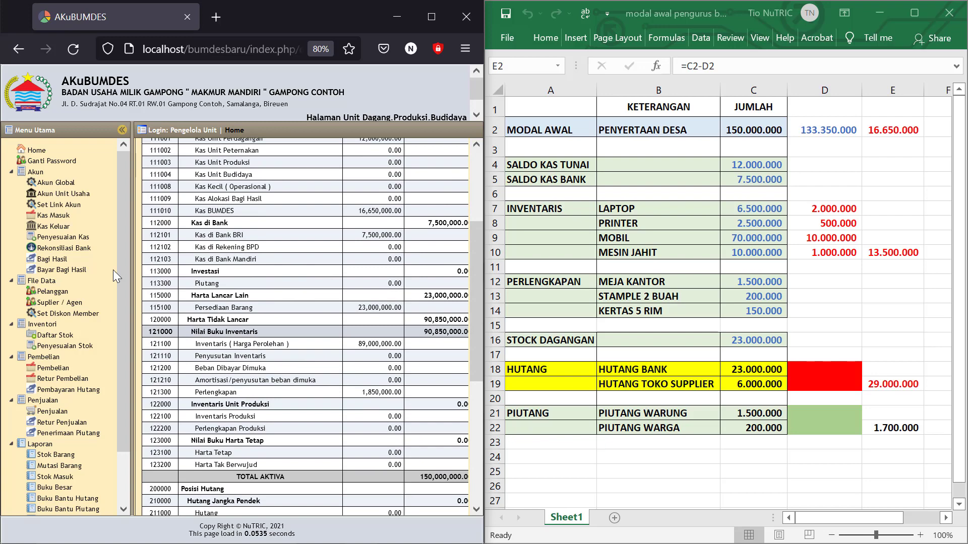
- Start a new Kas Keluar entry dated 12-02-2022 with Kas BUMDES (111010) as the credited cash account
left_click(42, 226)
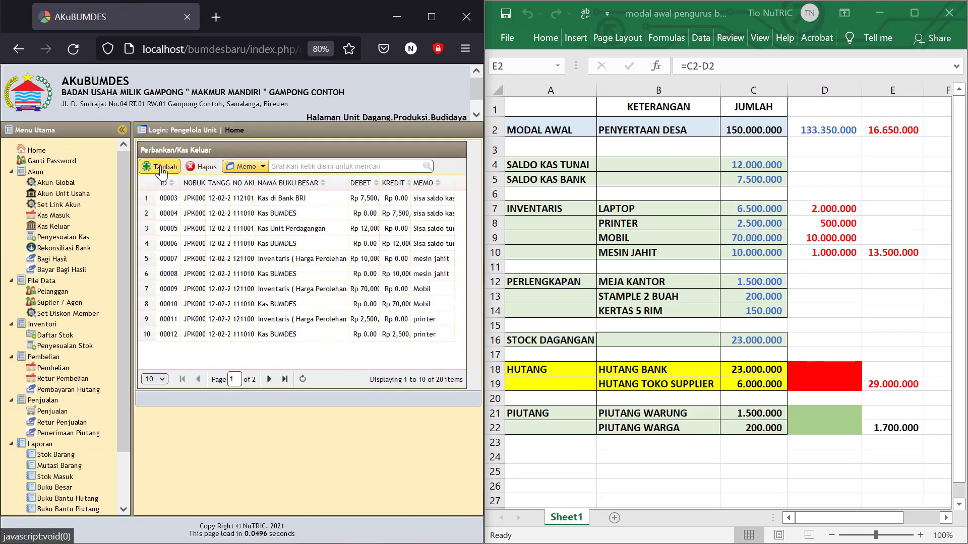
left_click(160, 167)
left_click(130, 216)
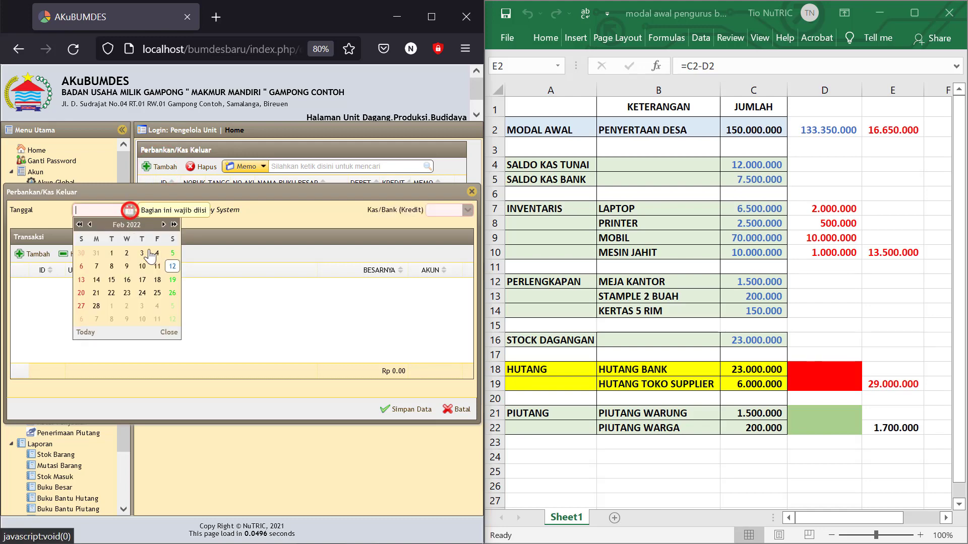
left_click(170, 267)
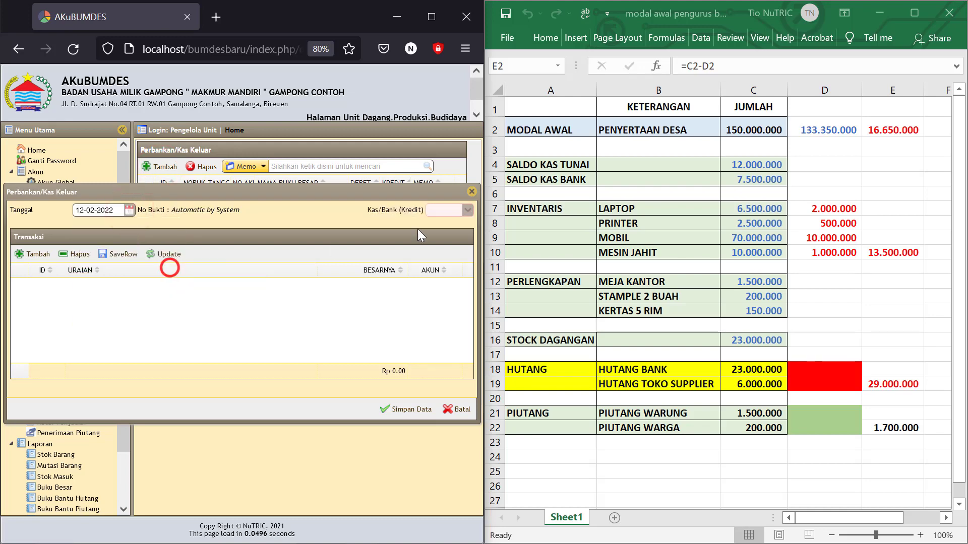
left_click(464, 211)
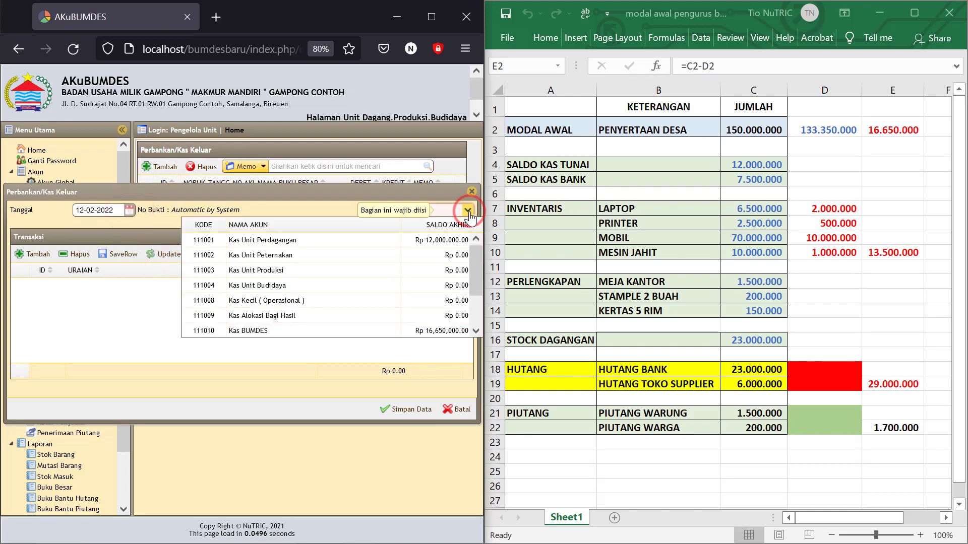
left_click(250, 330)
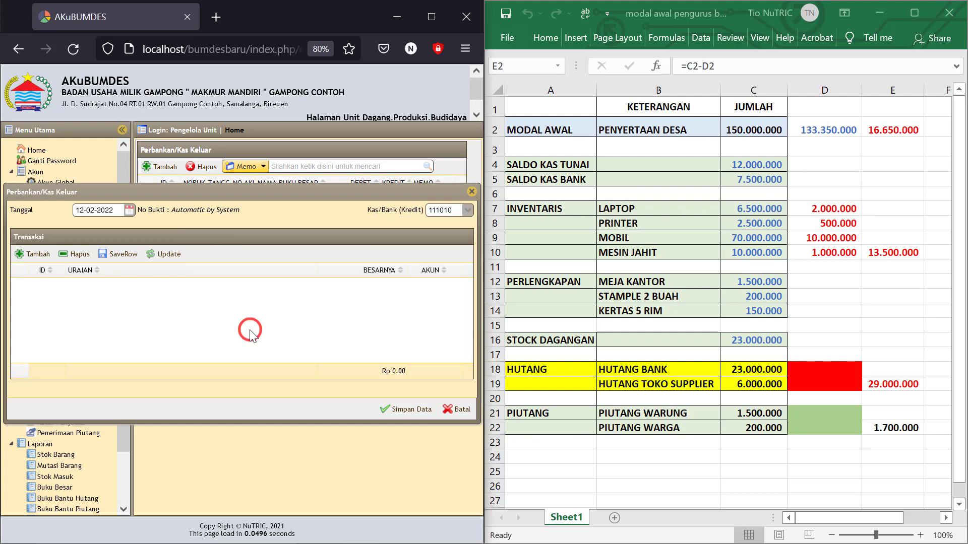
- Add a Modal BUMDes line described "Kerugian atau penyesuaian sisa modal" for Rp 16.650.000 and save the Kas Keluar entry
left_click(38, 254)
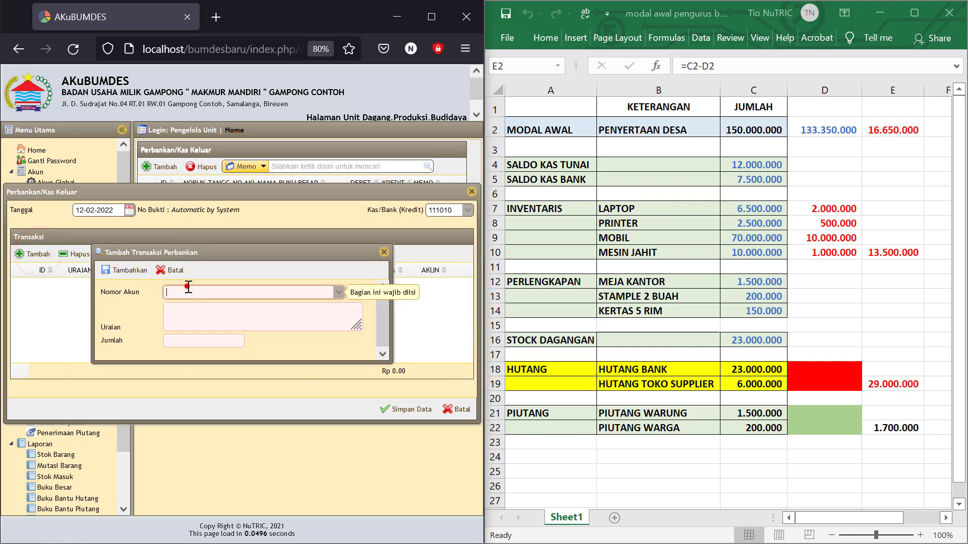
left_click(182, 294)
type("modal")
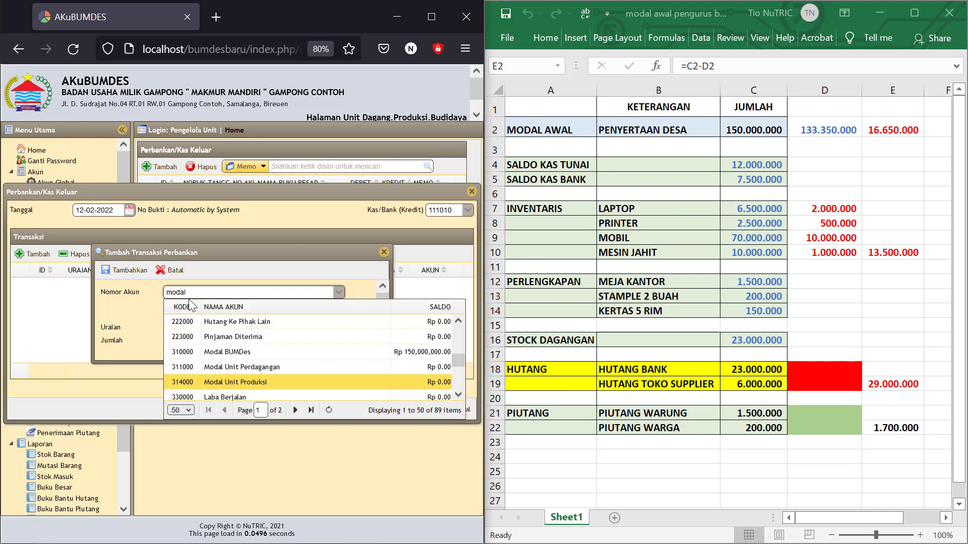
left_click(222, 352)
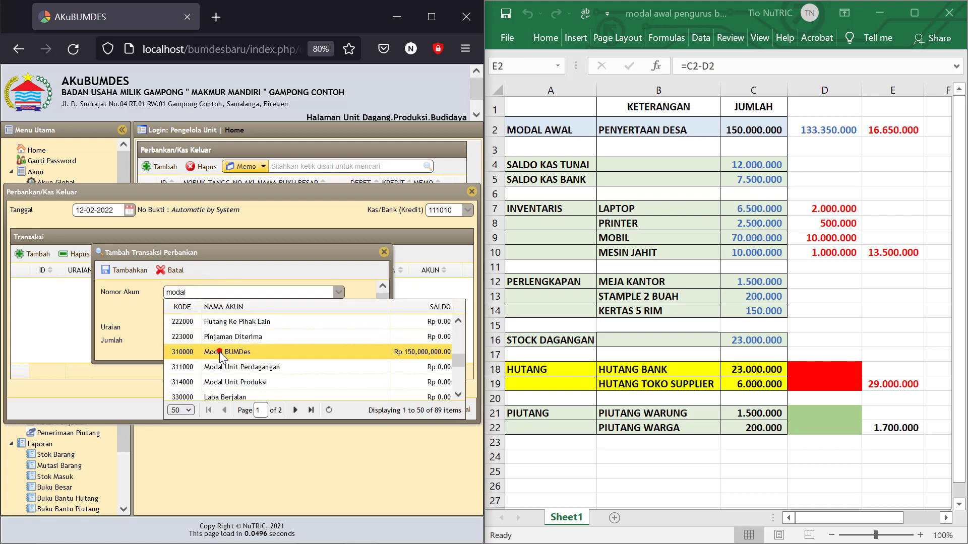
left_click(202, 321)
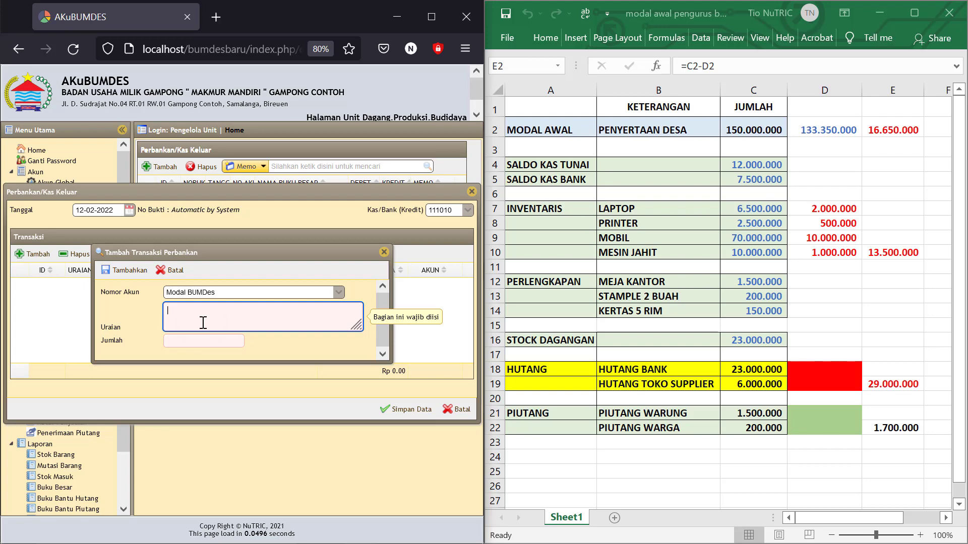
type("K")
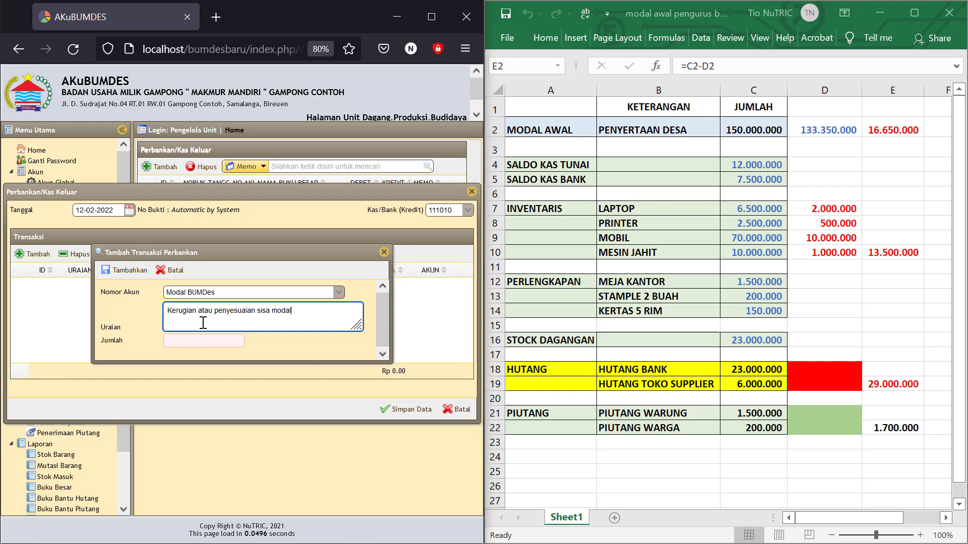
left_click(181, 342)
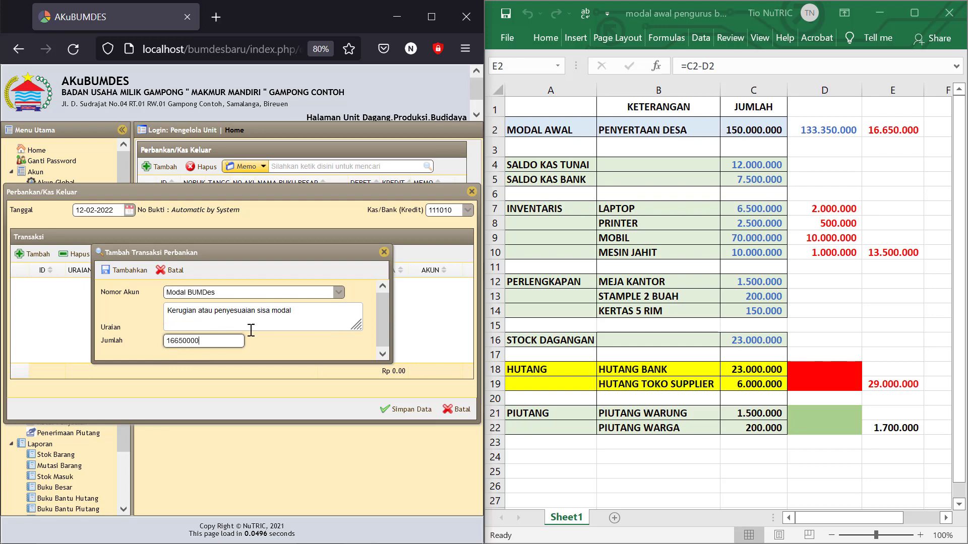
left_click(268, 348)
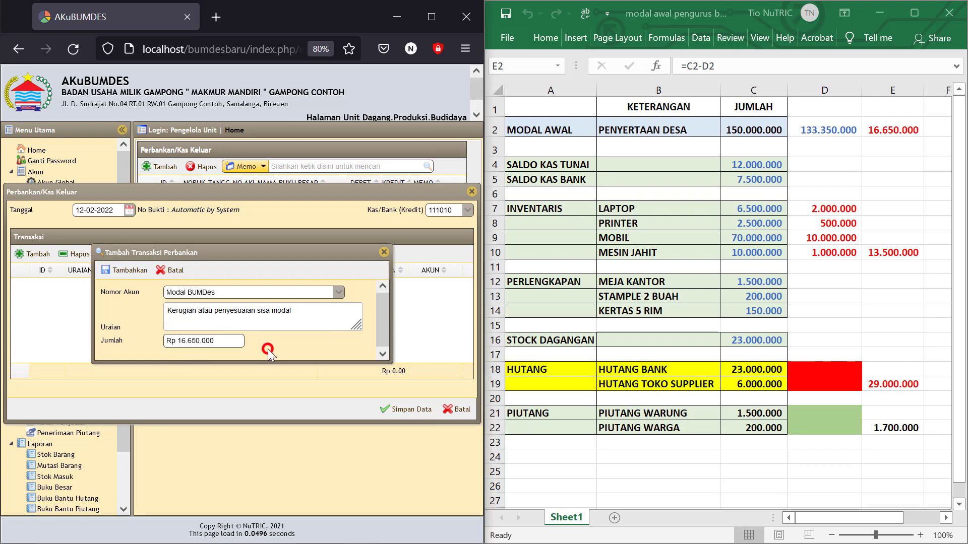
left_click(133, 275)
left_click(407, 410)
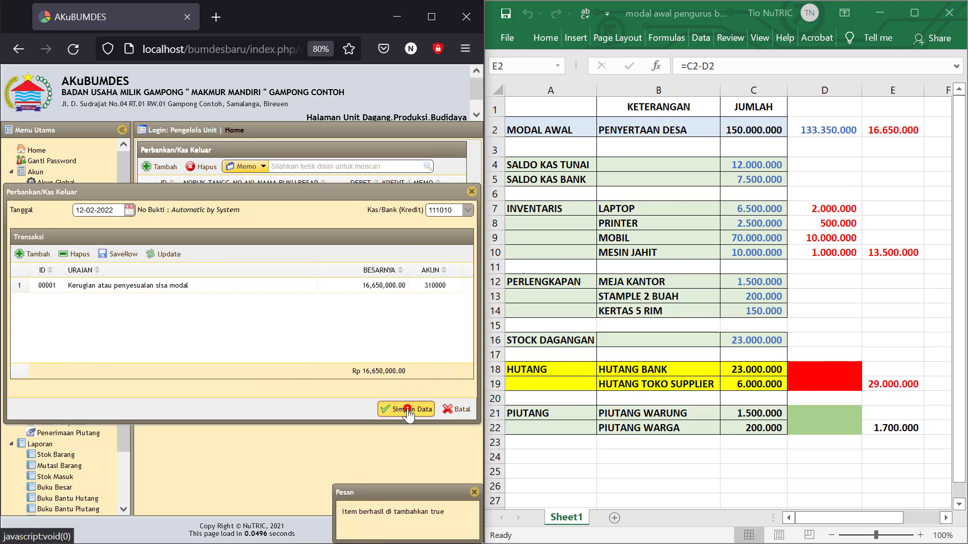
- Display the Neraca (balance sheet) report for 12-02-2022
left_click_drag(122, 343, 113, 450)
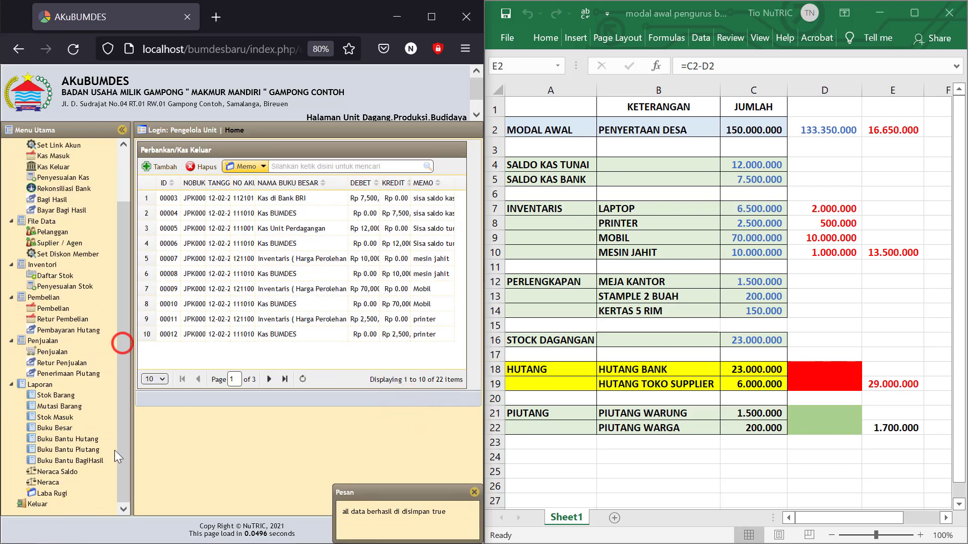
left_click(47, 483)
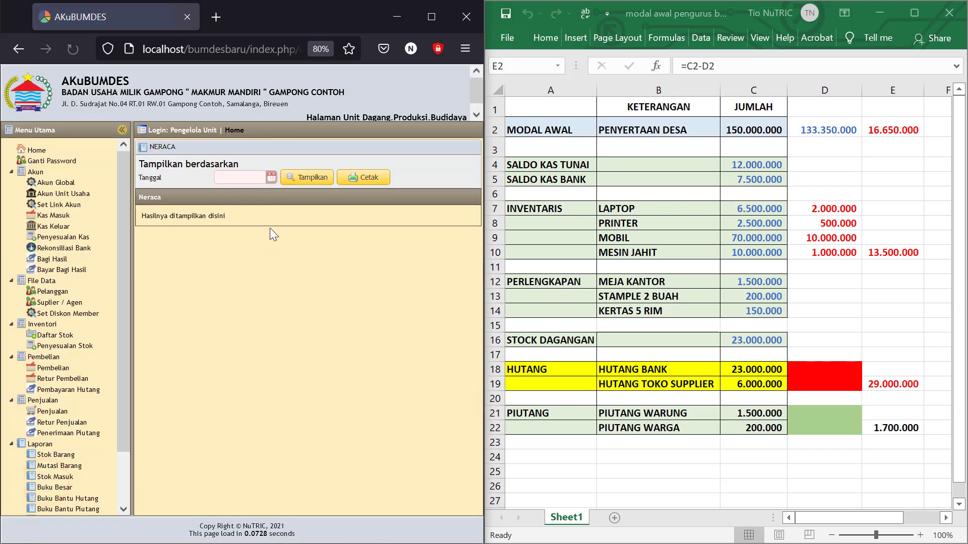
left_click(271, 178)
left_click(311, 230)
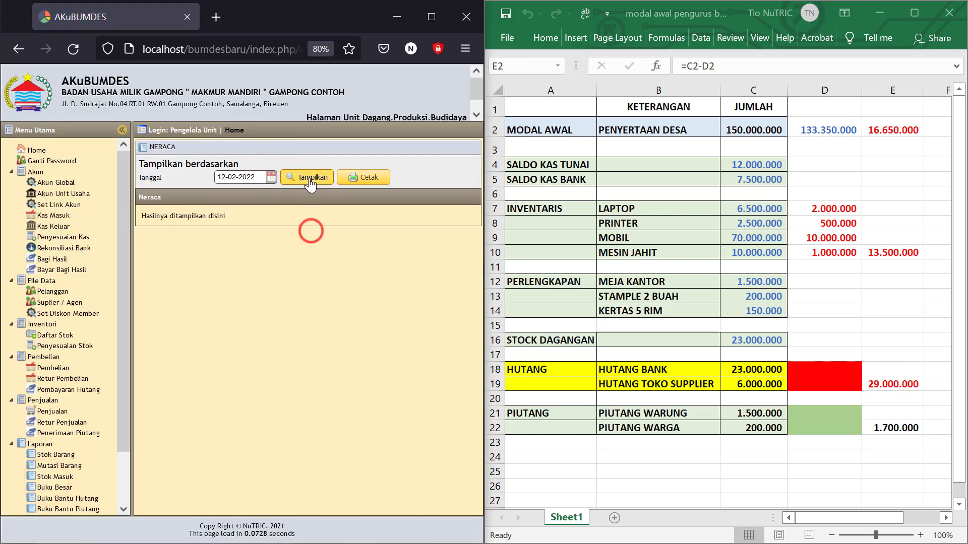
left_click(309, 176)
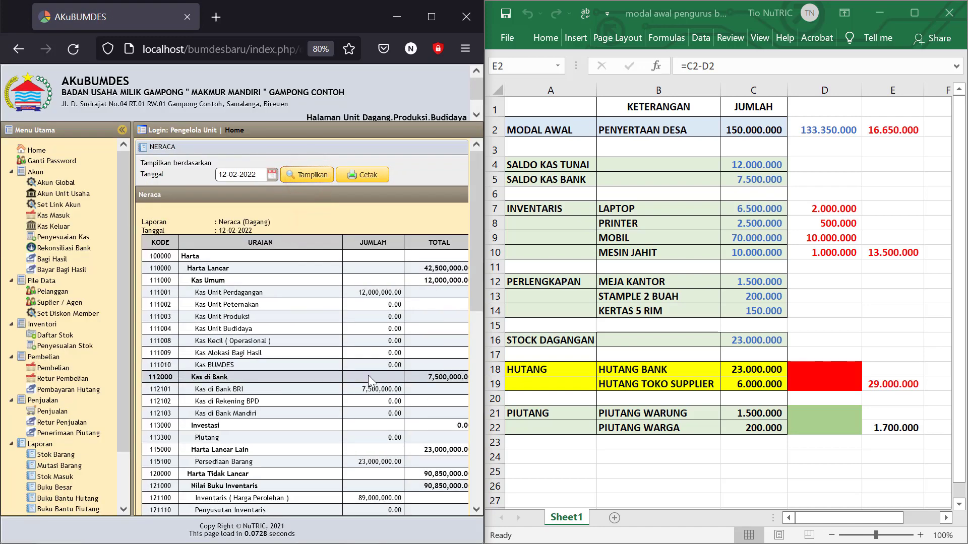
- Check the Kas BUMDES and Kas Unit Perdagangan amounts in the balance sheet
left_click_drag(353, 363, 401, 363)
left_click(366, 289)
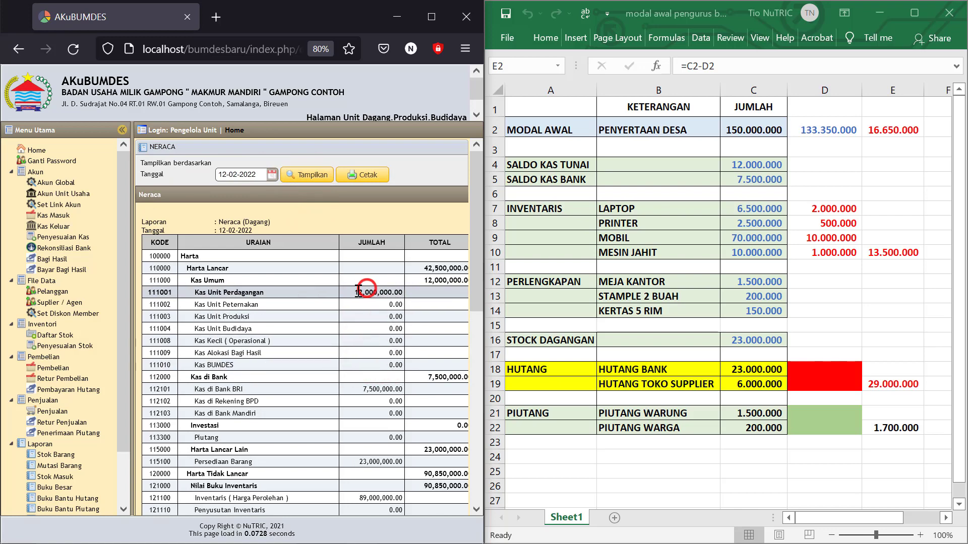
left_click_drag(354, 293, 403, 292)
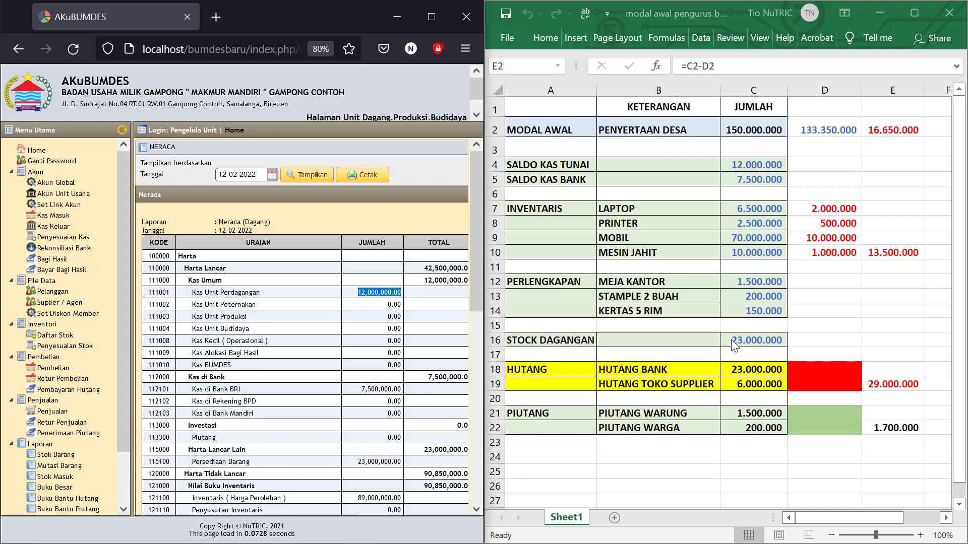
scroll(363, 394, "down", 4)
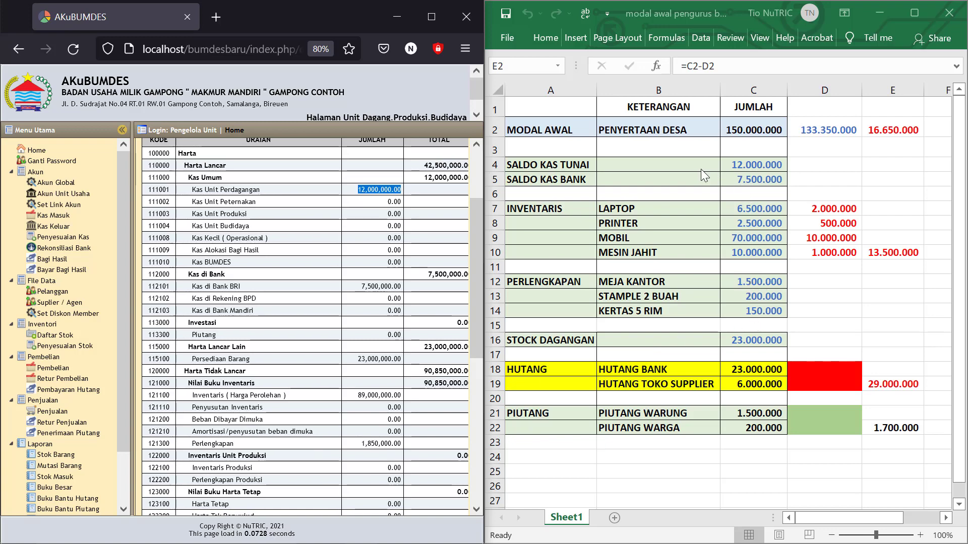
- Compare the sum of A4:C16 in Excel with the TOTAL AKTIVA, Modal BUMDes and TOTAL PASIVA amounts in the balance sheet
left_click_drag(533, 164, 752, 340)
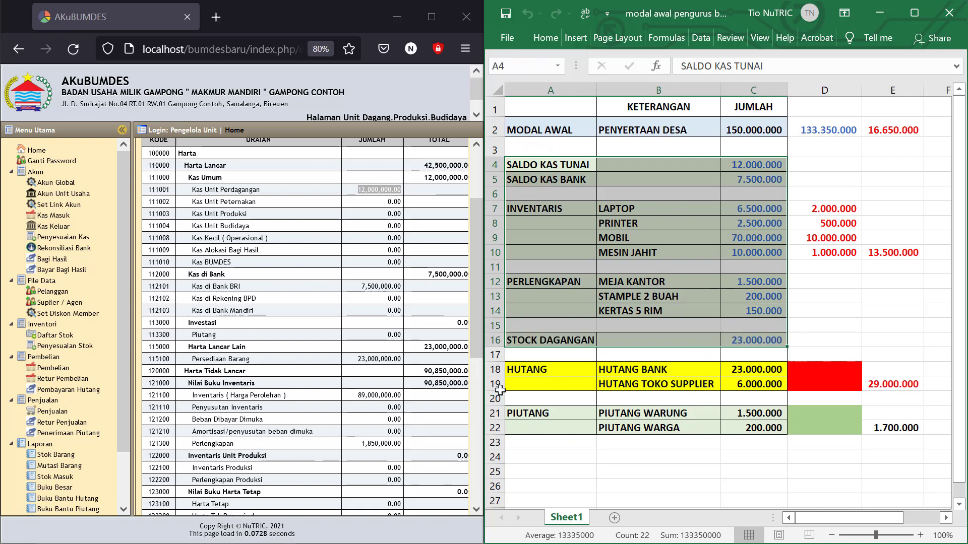
scroll(398, 285, "down", 10)
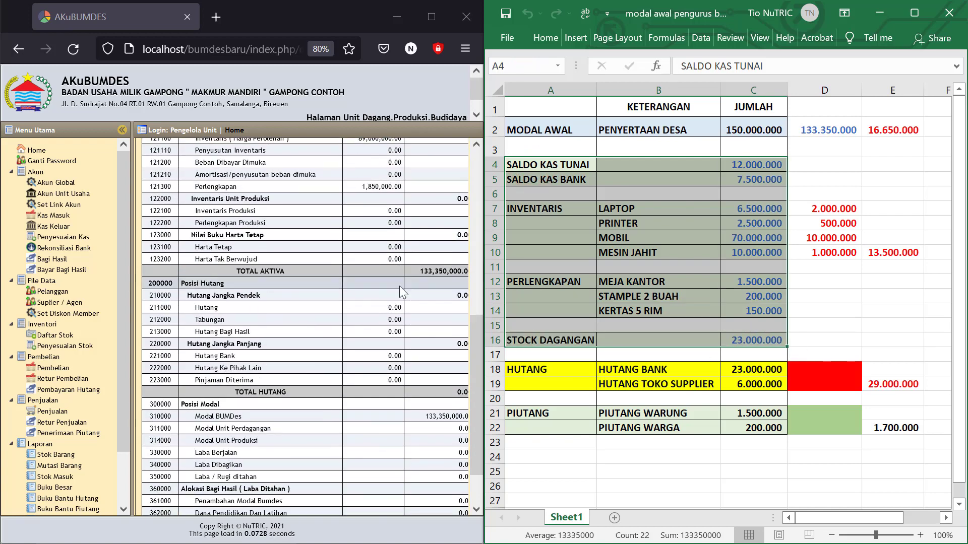
left_click(425, 272)
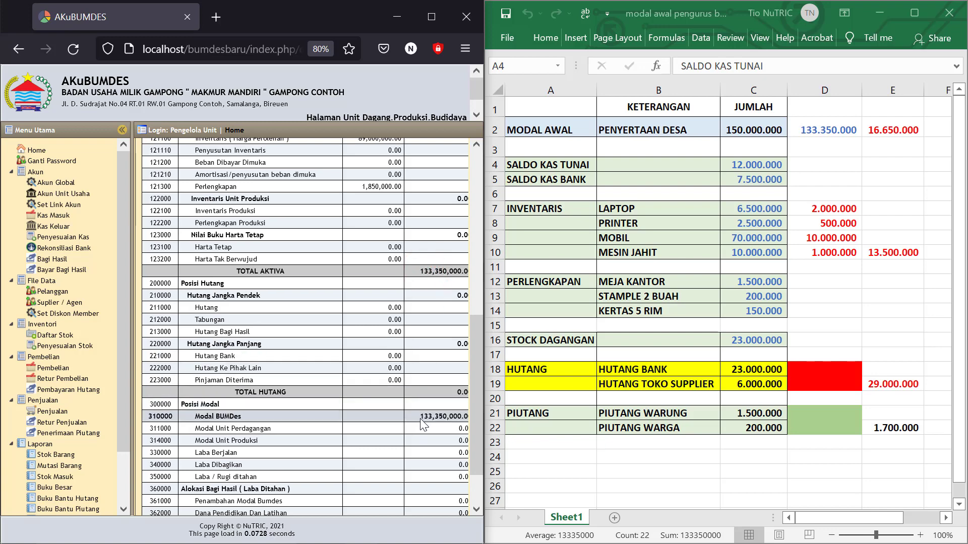
left_click_drag(418, 417, 442, 417)
left_click(442, 416)
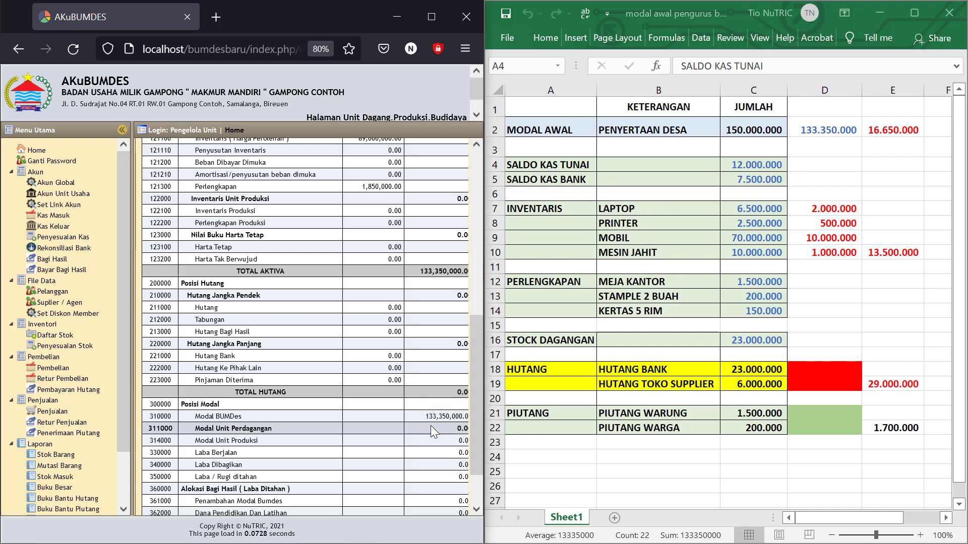
scroll(426, 424, "down", 2)
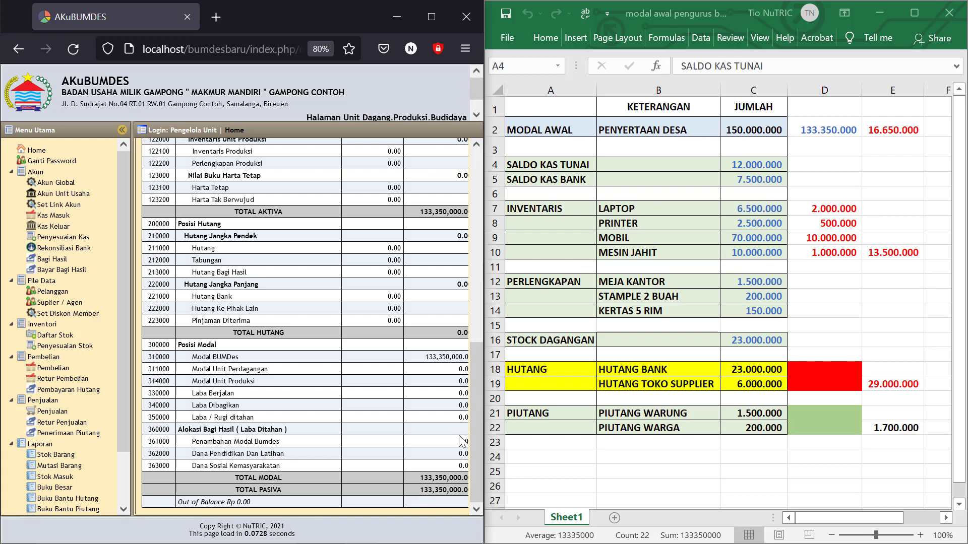
- Review the recorded items in A4:C16, plus the HUTANG BANK and HUTANG TOKO SUPPLIER rows in Excel
left_click_drag(525, 160, 757, 336)
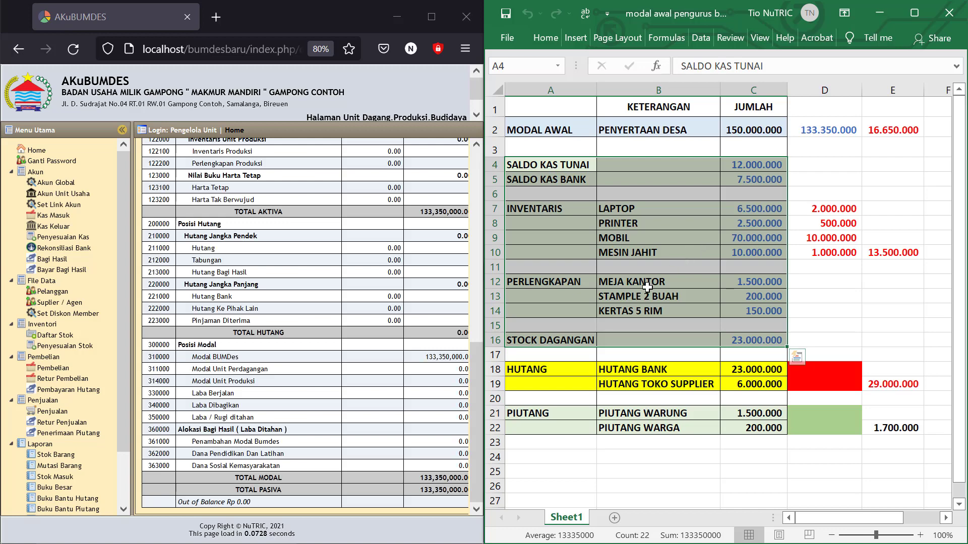
left_click(538, 379)
left_click_drag(526, 366, 746, 386)
left_click(838, 310)
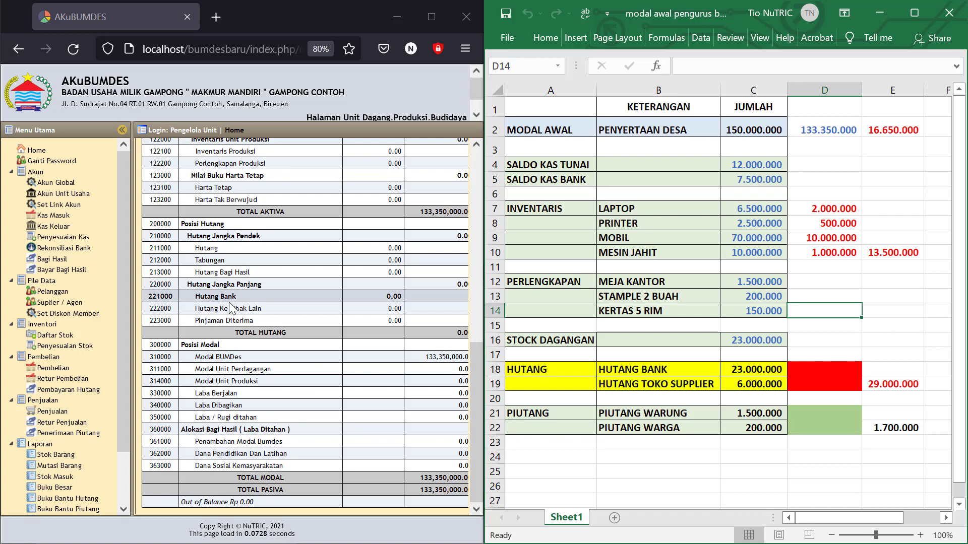
left_click(559, 384)
left_click(543, 371)
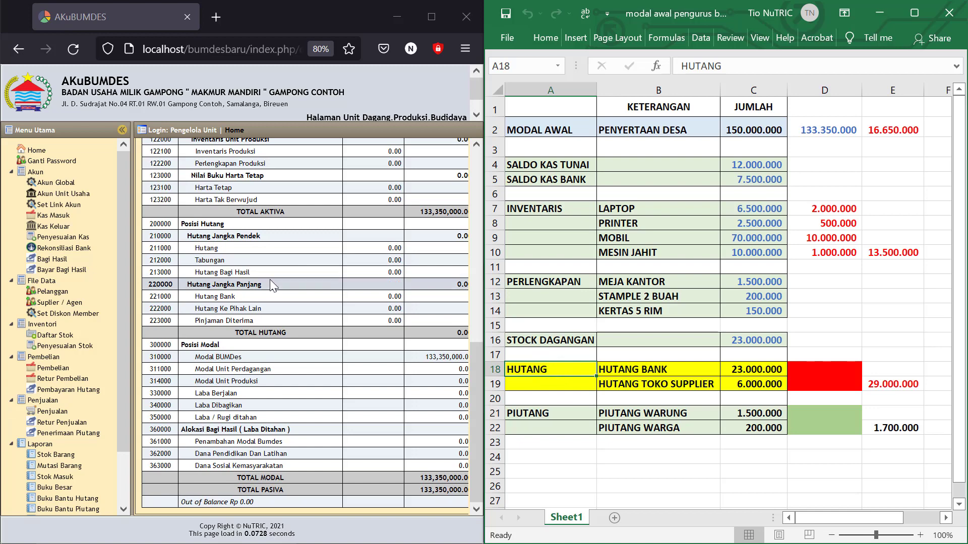
- Start a new Kas Masuk entry dated 12-02-2022 that debits the Kas BUMDES account (111010)
left_click(48, 215)
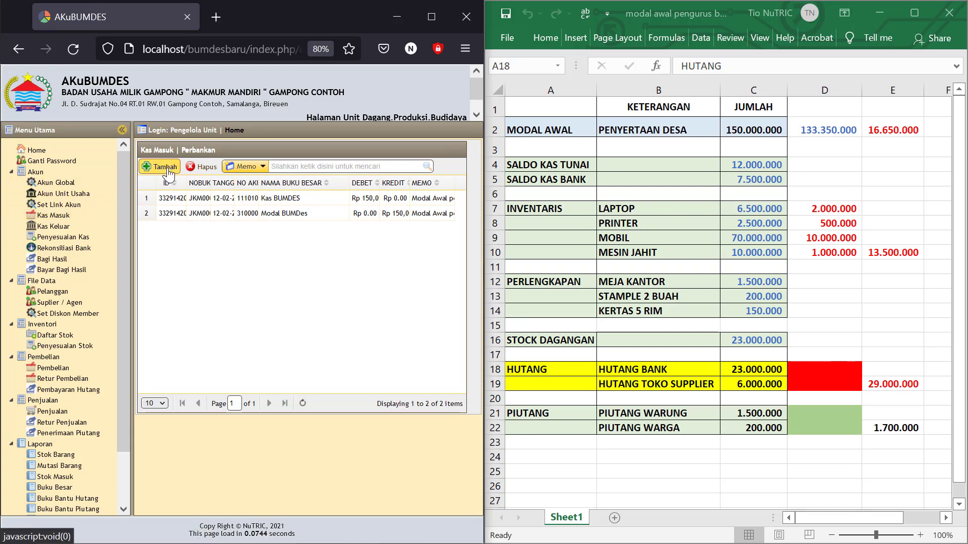
left_click(166, 170)
left_click(129, 210)
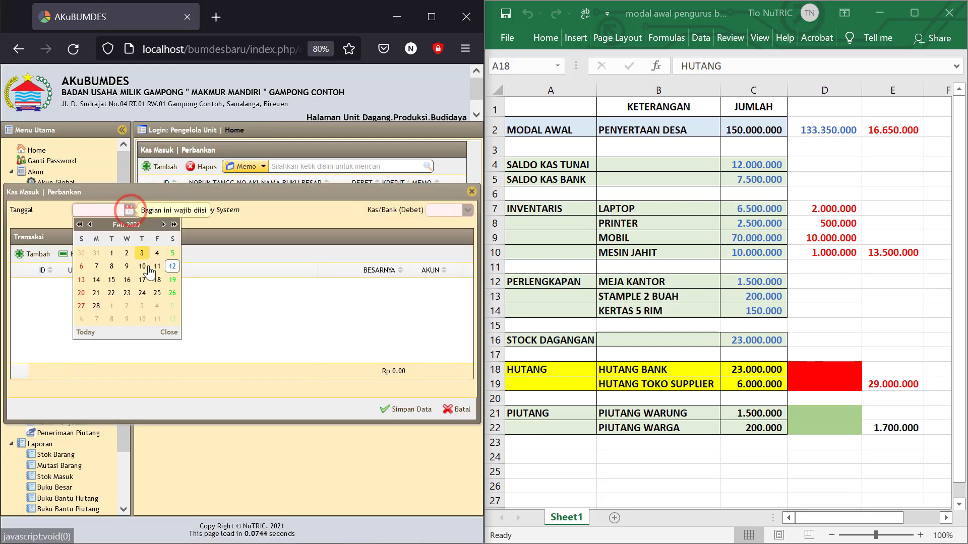
left_click(172, 266)
left_click(468, 209)
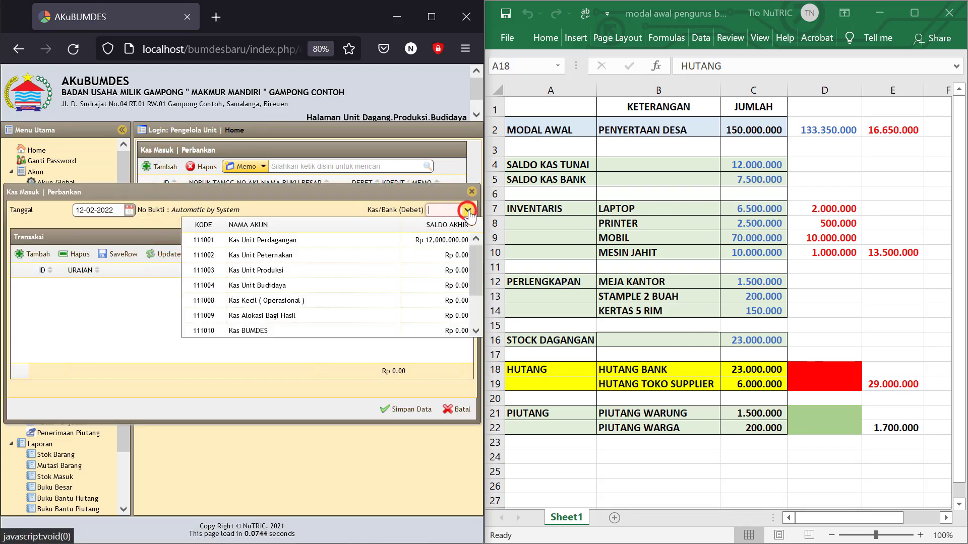
left_click(261, 328)
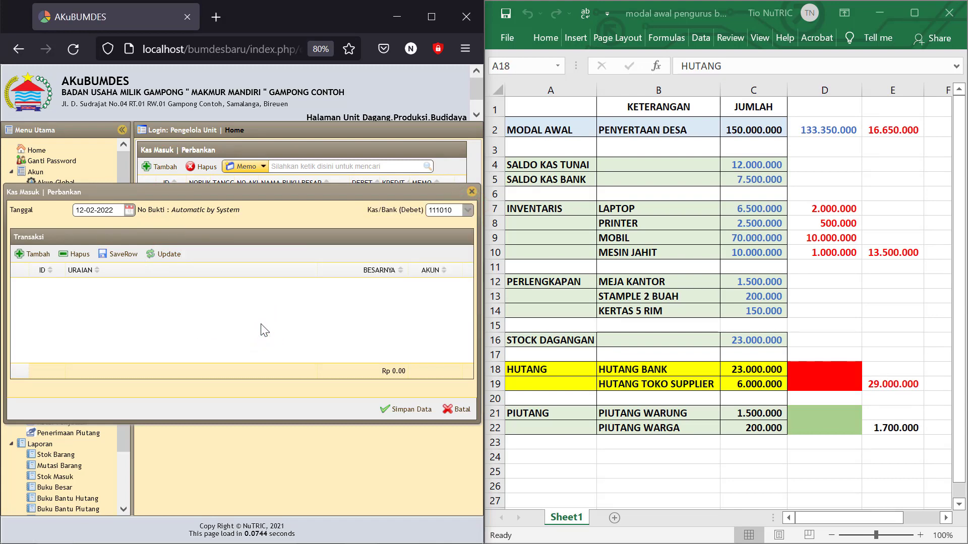
- Add a Hutang Bank line described "sisa saldo hutang bank" for Rp 23.000.000 and save the cash-in entry
left_click(33, 254)
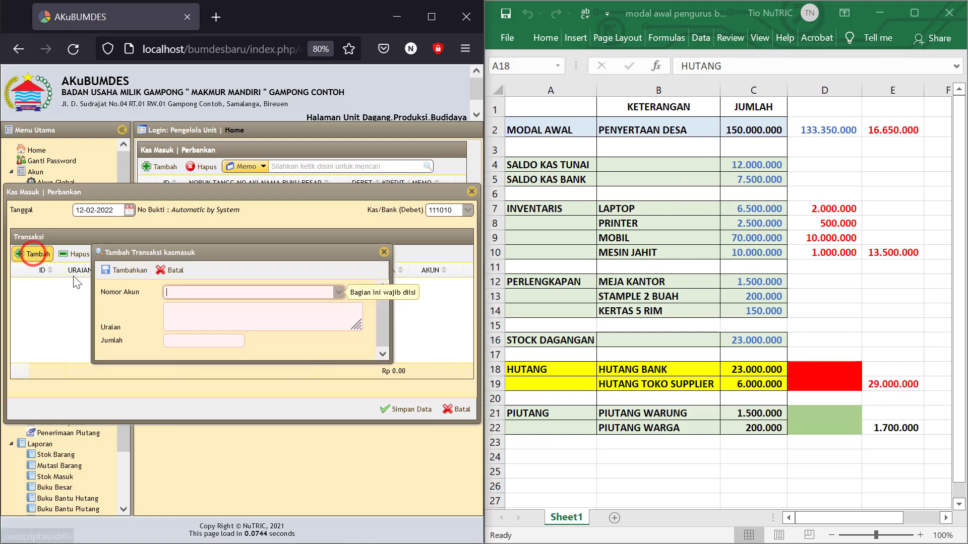
left_click(183, 293)
type("hutan")
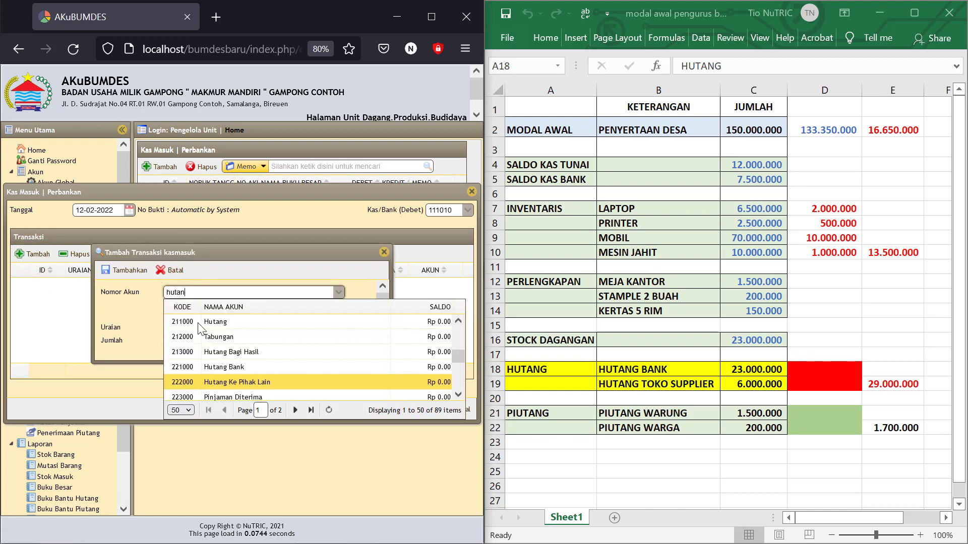
left_click(222, 367)
left_click_drag(204, 321, 142, 307)
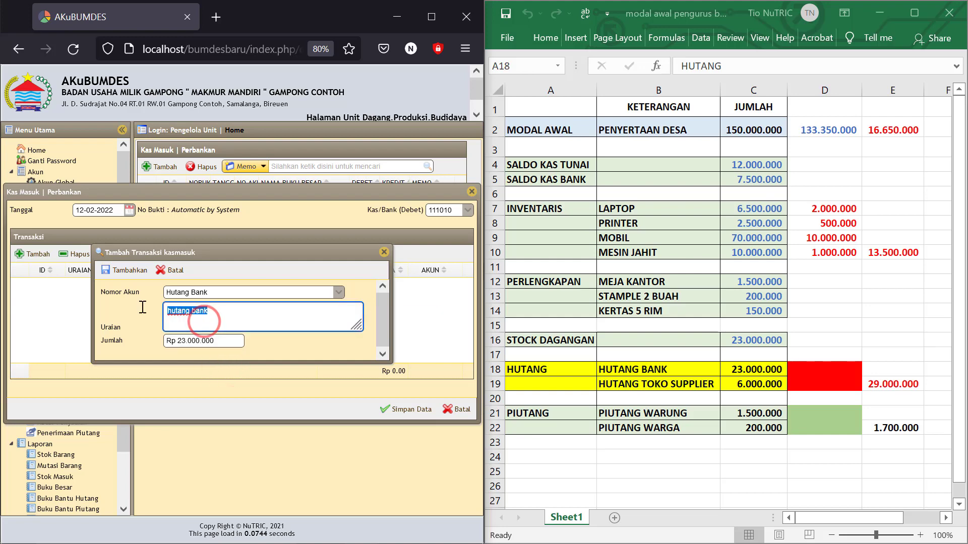
type("sisa saldo")
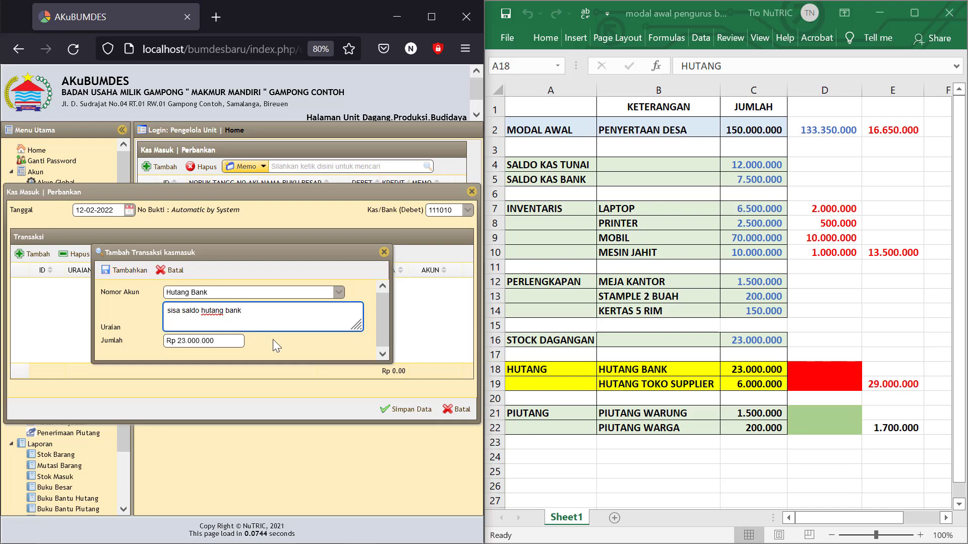
left_click(121, 271)
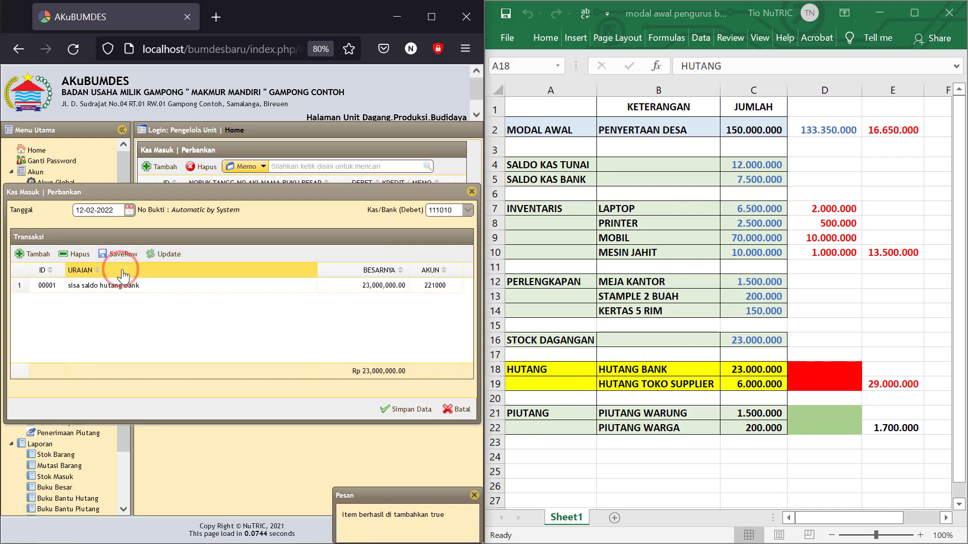
left_click(395, 408)
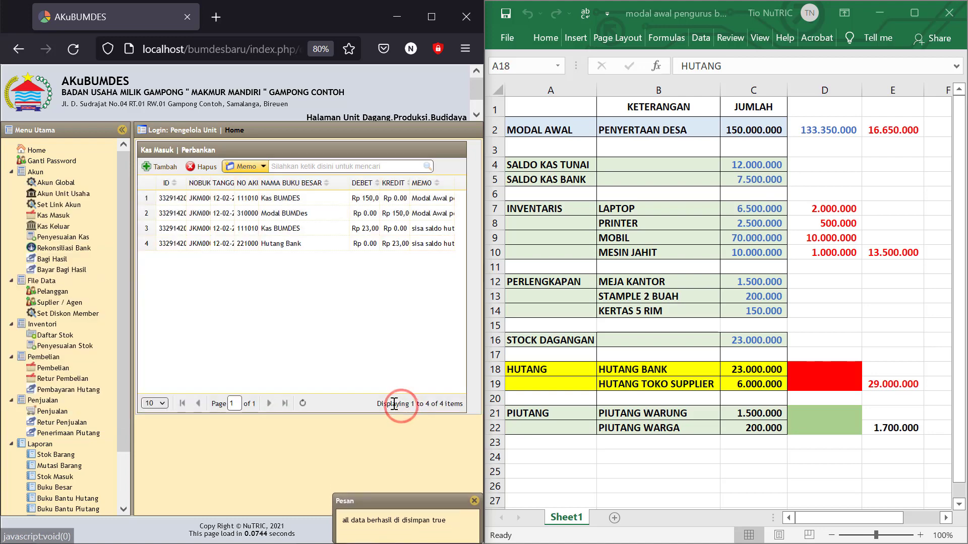
- Display the Neraca report for 12-02-2022 and check its Kas BUMDES and Hutang Bank amounts
scroll(56, 434, "down", 2)
left_click(49, 482)
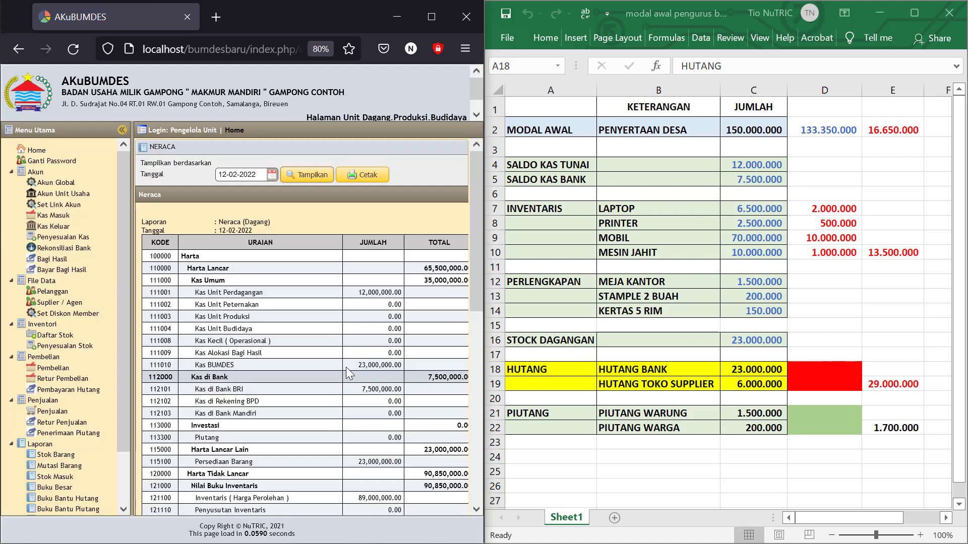
left_click_drag(352, 365, 406, 371)
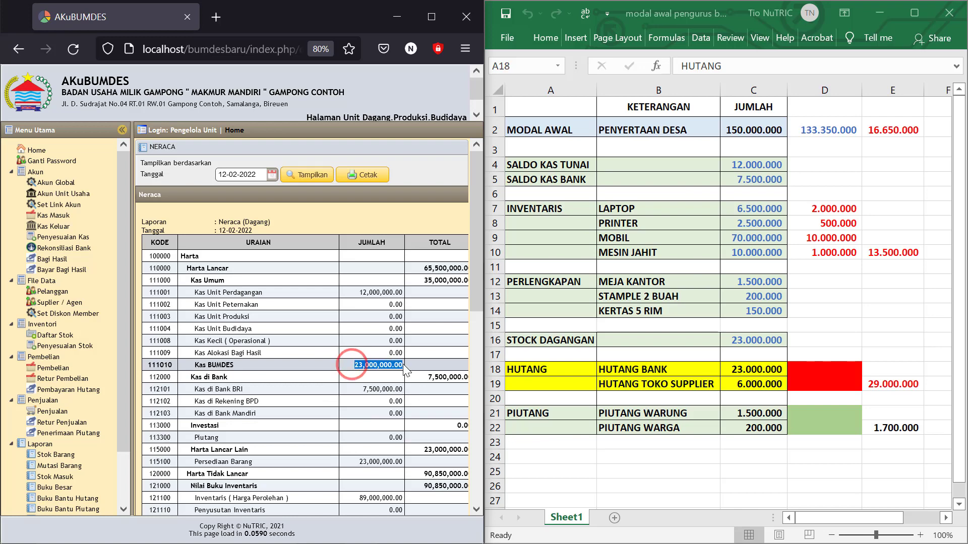
scroll(370, 322, "down", 7)
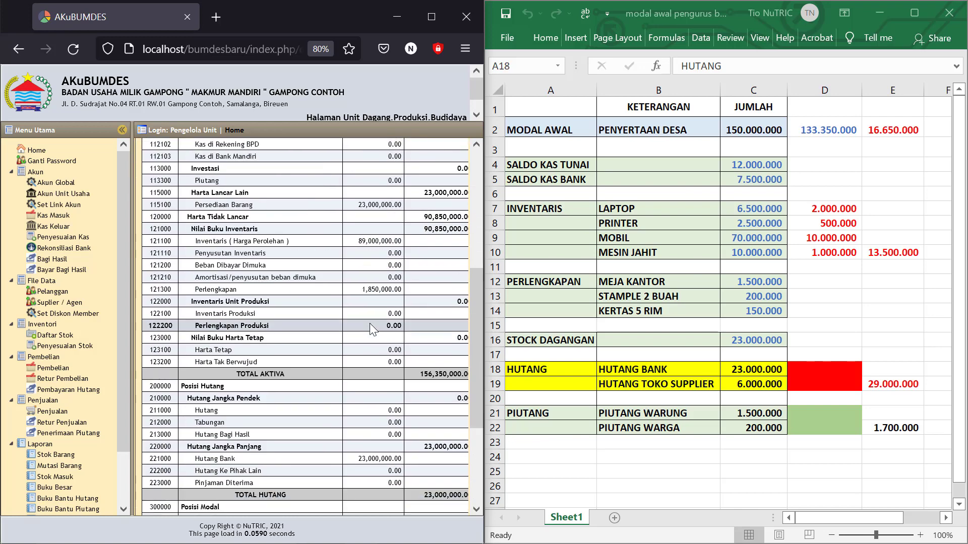
scroll(370, 323, "down", 1)
left_click_drag(354, 407, 404, 407)
scroll(378, 411, "down", 3)
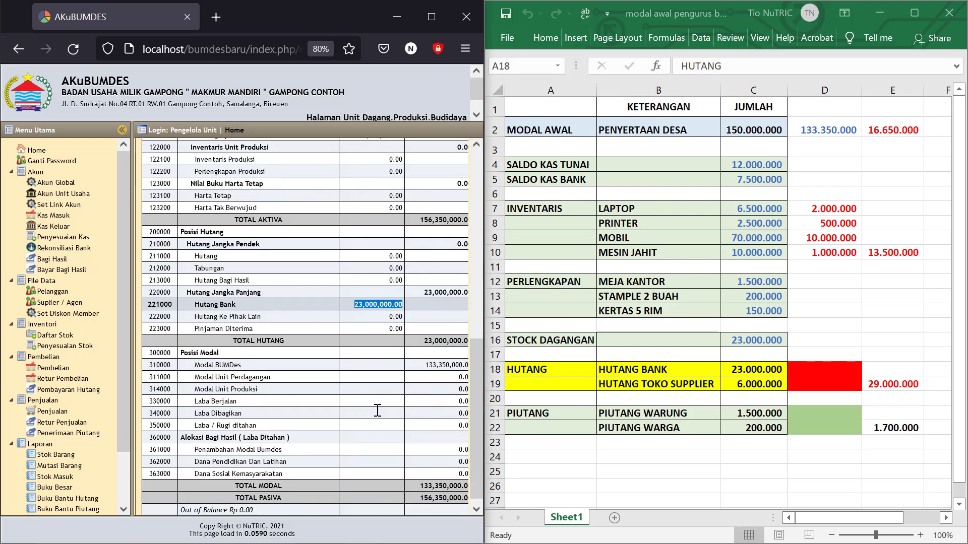
- Check the TOTAL HUTANG, Modal BUMDes and TOTAL PASIVA amounts in the balance sheet
left_click_drag(425, 341, 467, 341)
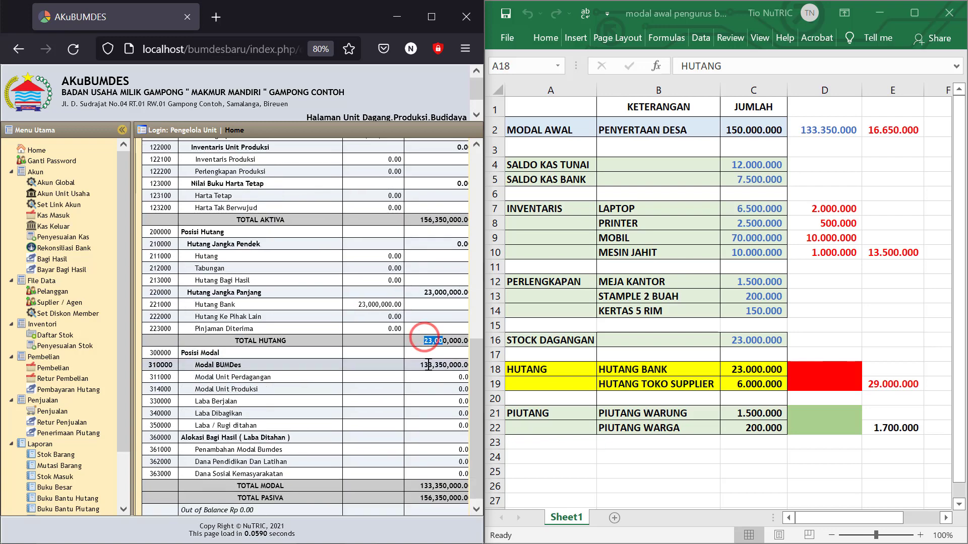
left_click_drag(425, 365, 441, 365)
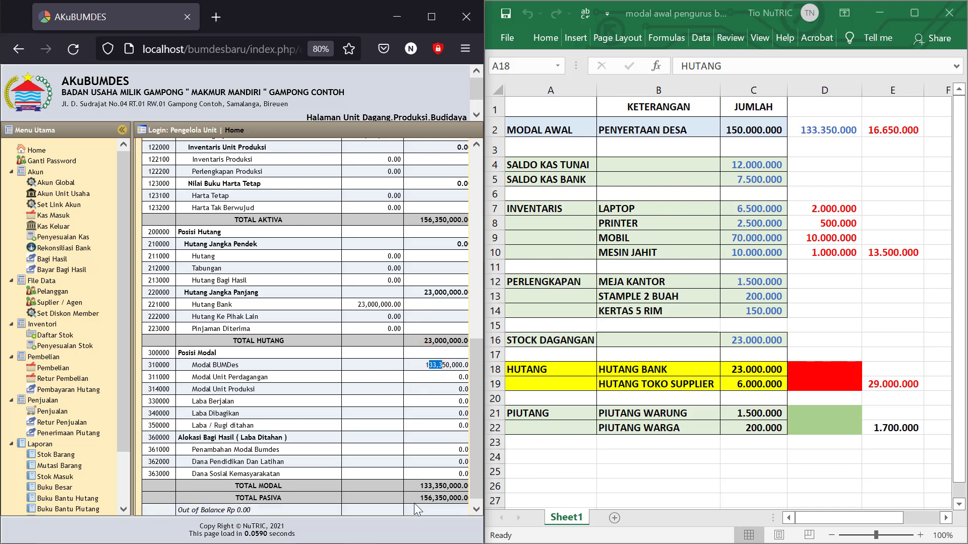
mouse_move(415, 500)
left_mouse_down()
mouse_move(424, 485)
mouse_move(448, 485)
mouse_move(430, 499)
left_mouse_up()
- Compare the Hutang Bank amount with the Kas BUMDES amount in the balance sheet
left_click_drag(353, 305, 405, 305)
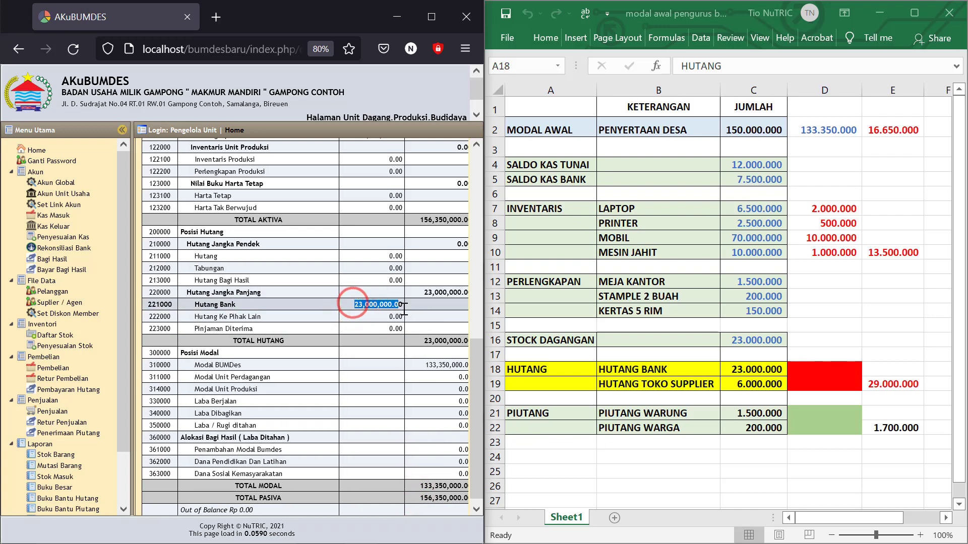
scroll(403, 306, "up", 3)
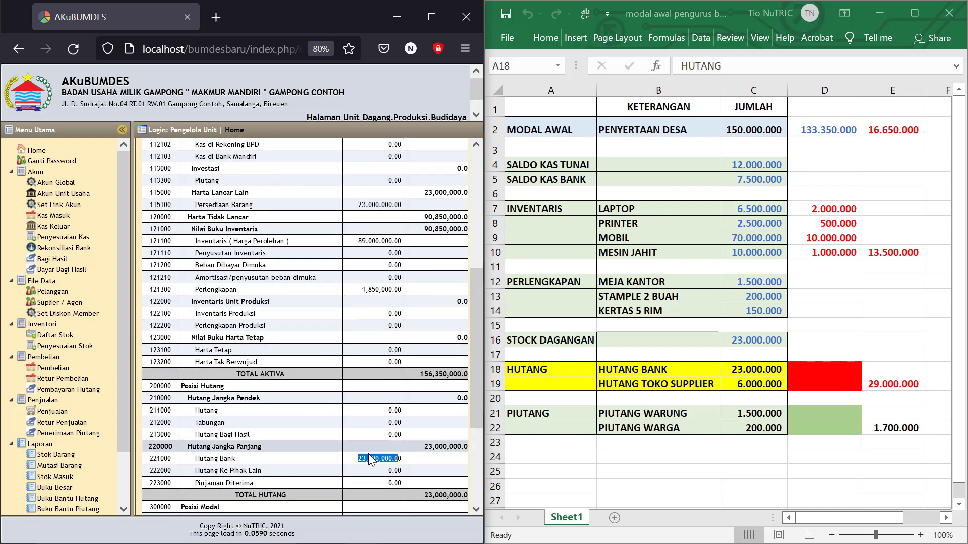
scroll(371, 459, "up", 3)
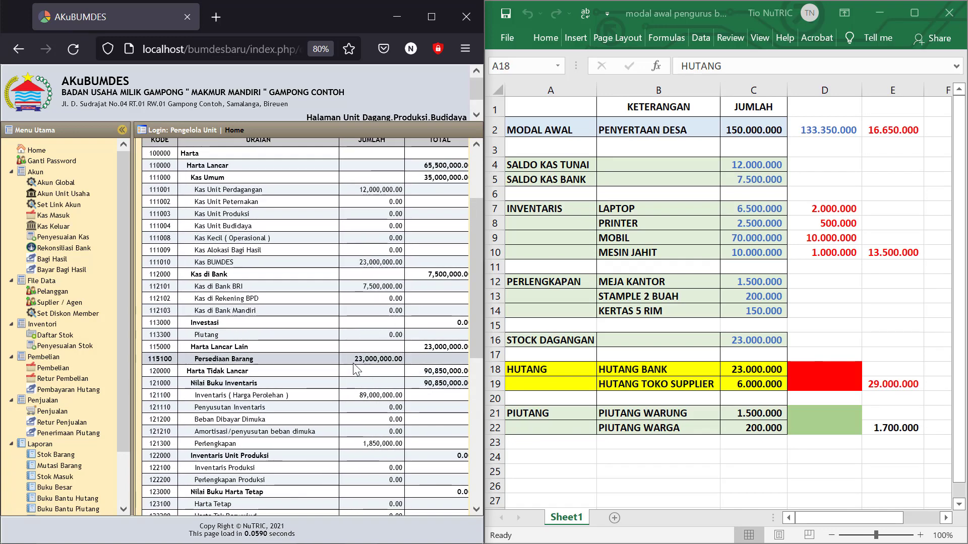
left_click_drag(353, 262, 399, 263)
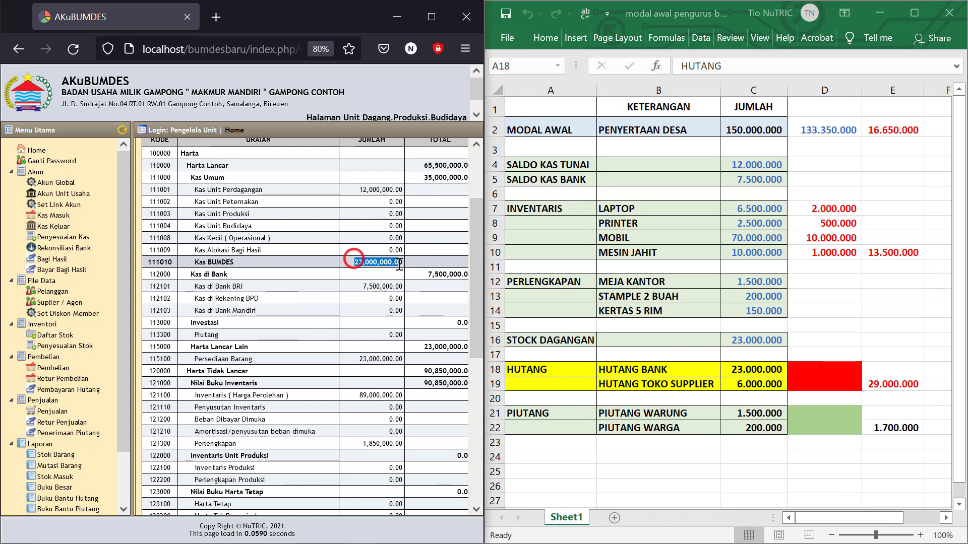
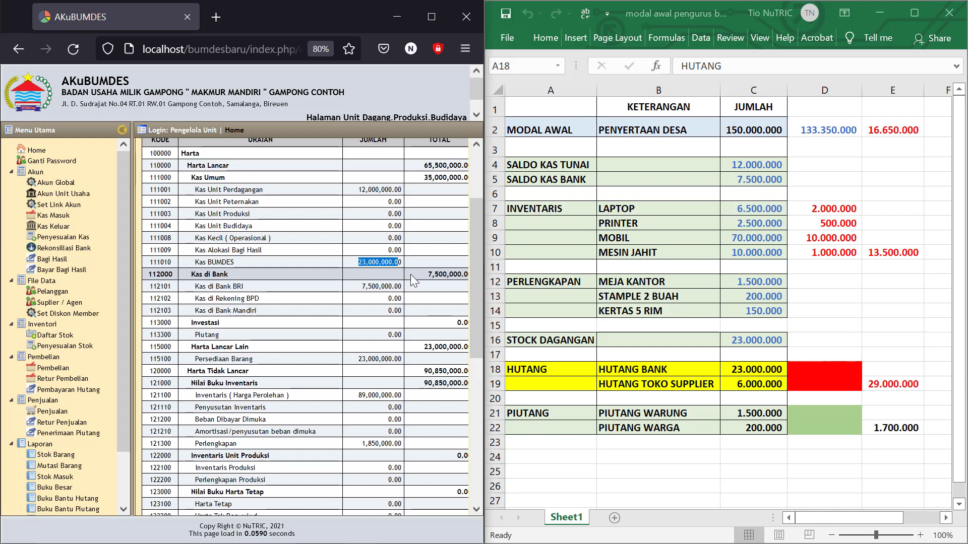
scroll(383, 322, "down", 5)
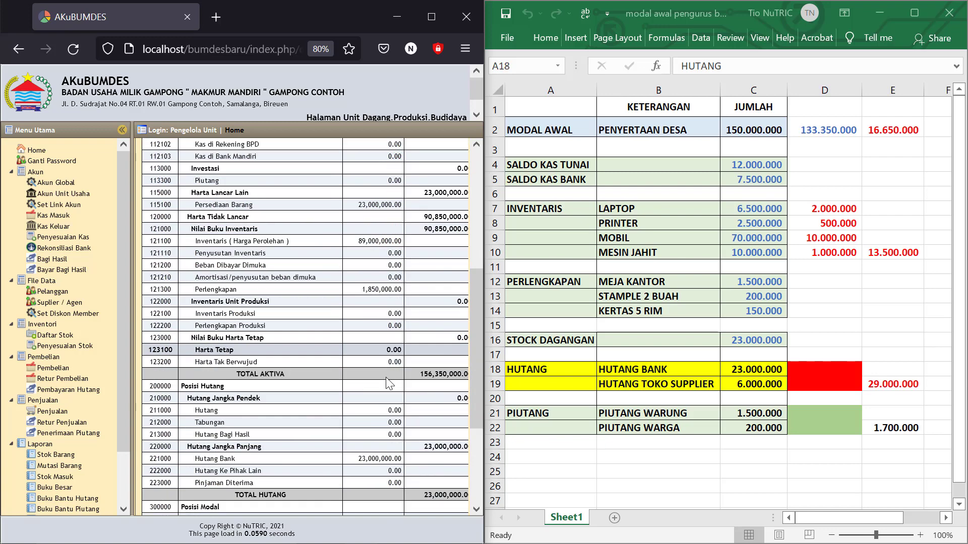
left_click_drag(356, 460, 400, 459)
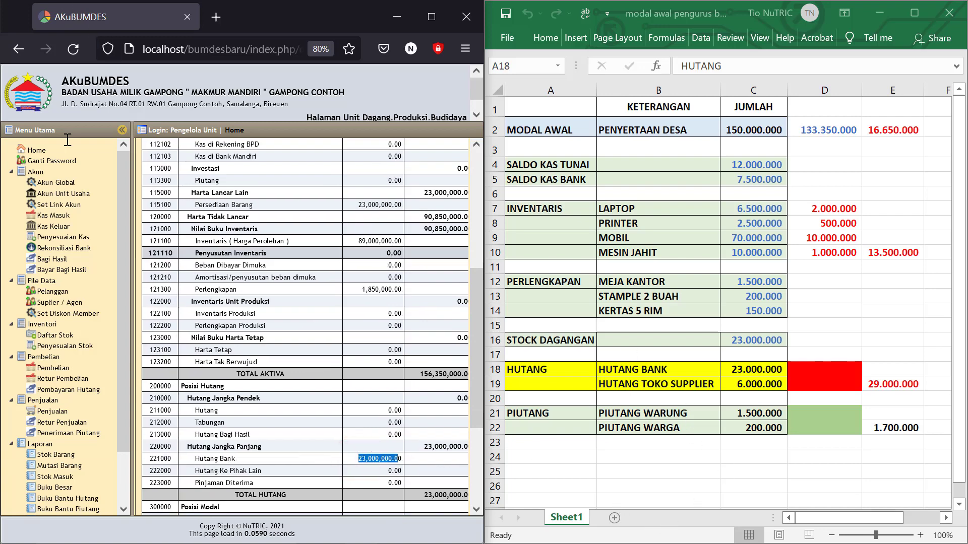
- Create another Kas Masuk entry dated 12-02-2022 with Kas BUMDES (111010) as the debit account
left_click(52, 219)
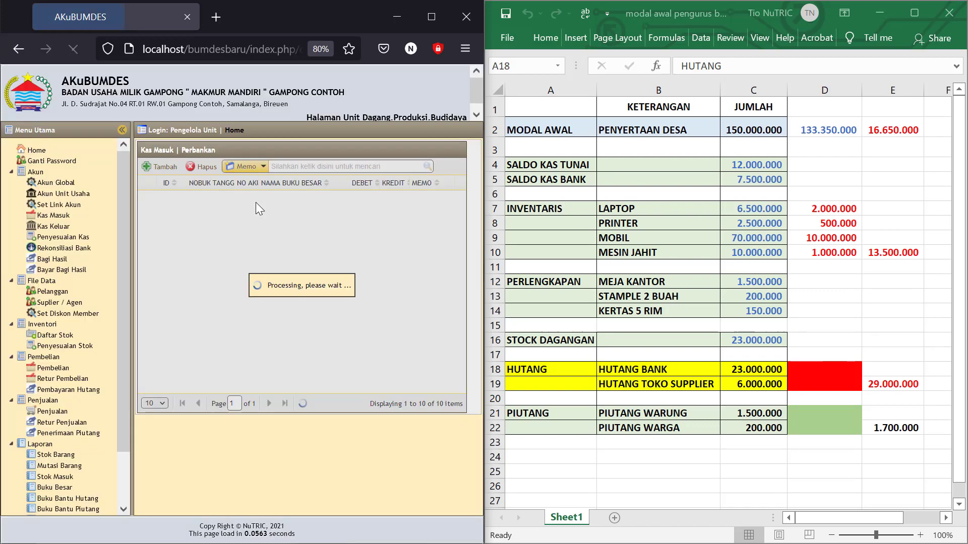
left_click(162, 167)
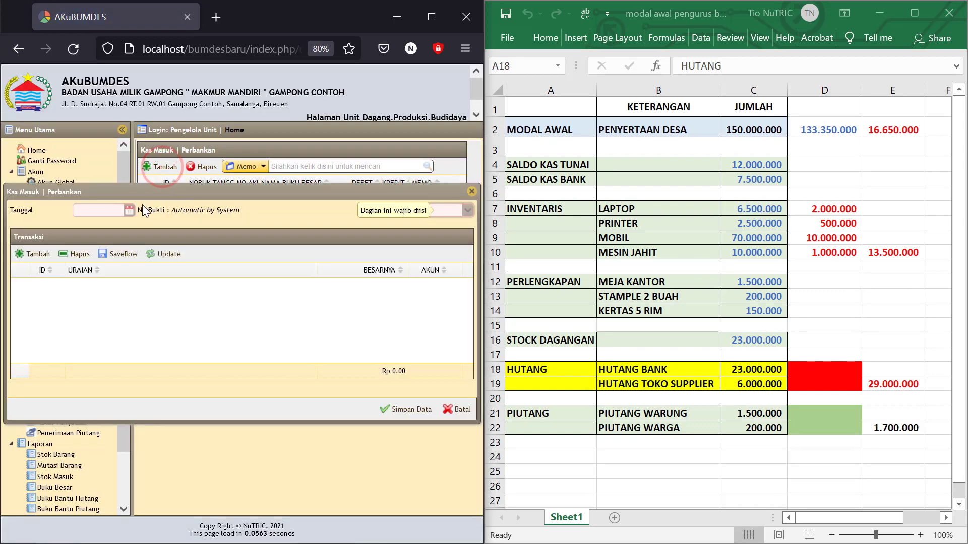
left_click(129, 210)
left_click(173, 270)
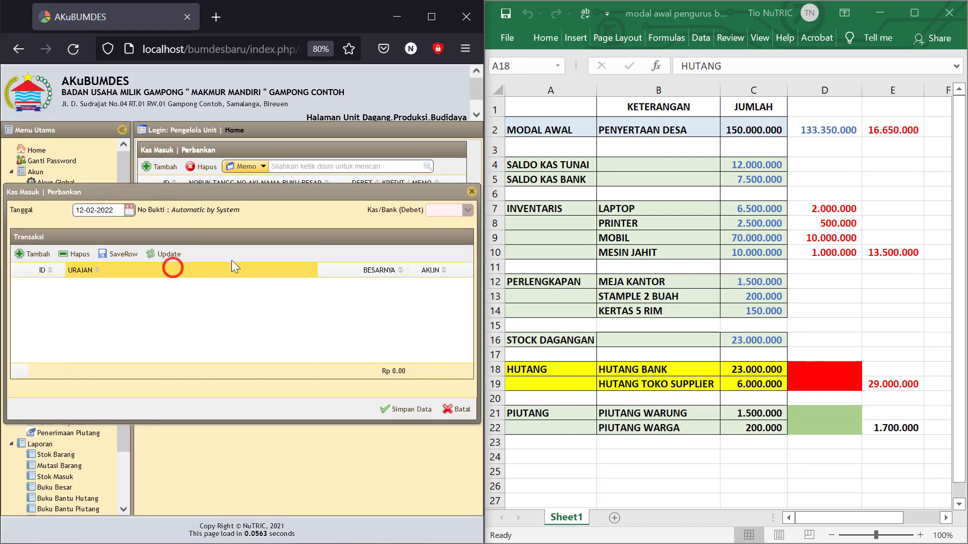
left_click(469, 211)
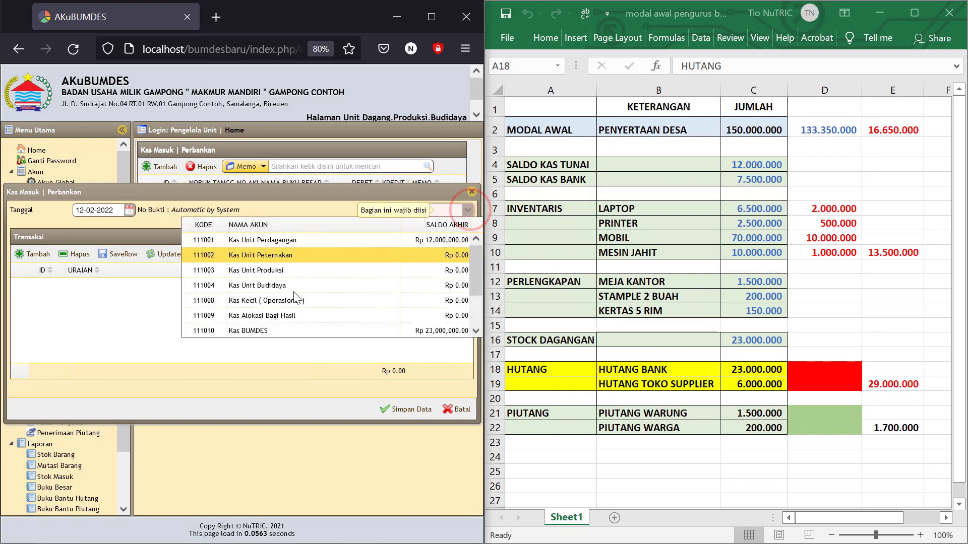
left_click(264, 329)
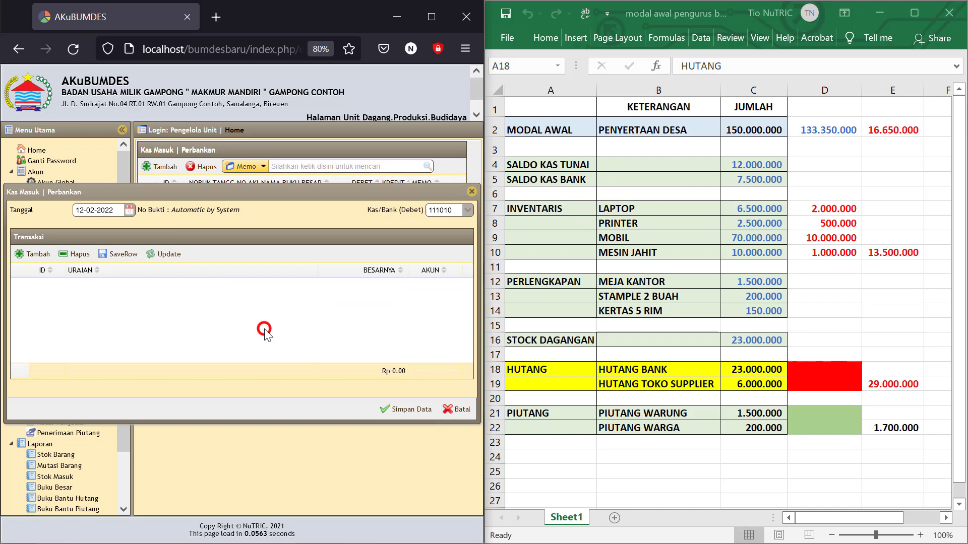
- Add a Hutang (211000) transaction described as "hutang toko suplier" for 6000000 and save the Kas Masuk entry
left_click(31, 253)
left_click(178, 292)
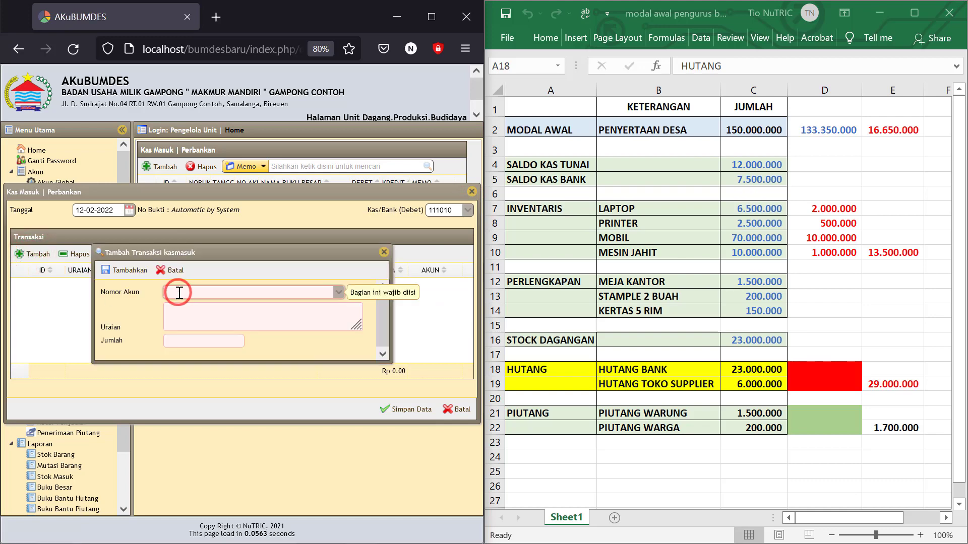
type("hutang")
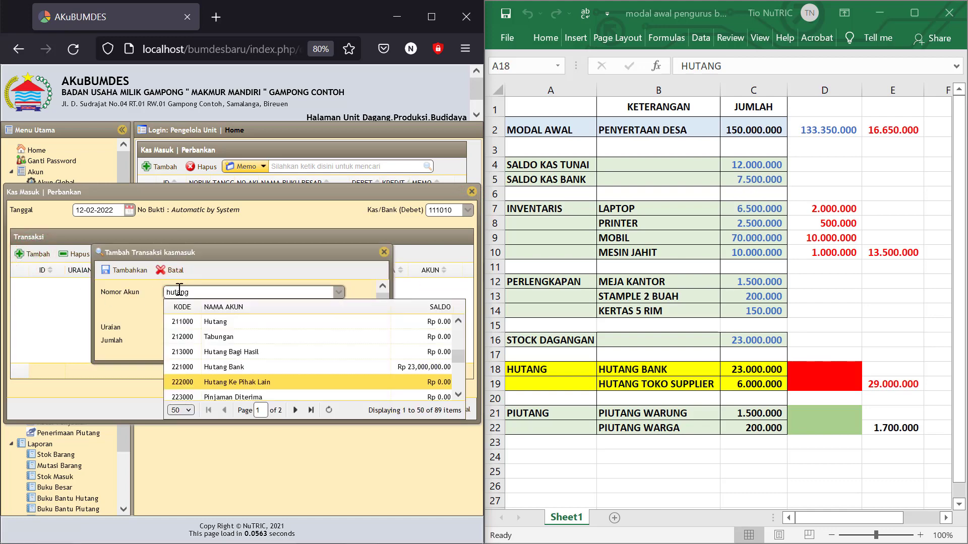
left_click(216, 322)
left_click(200, 323)
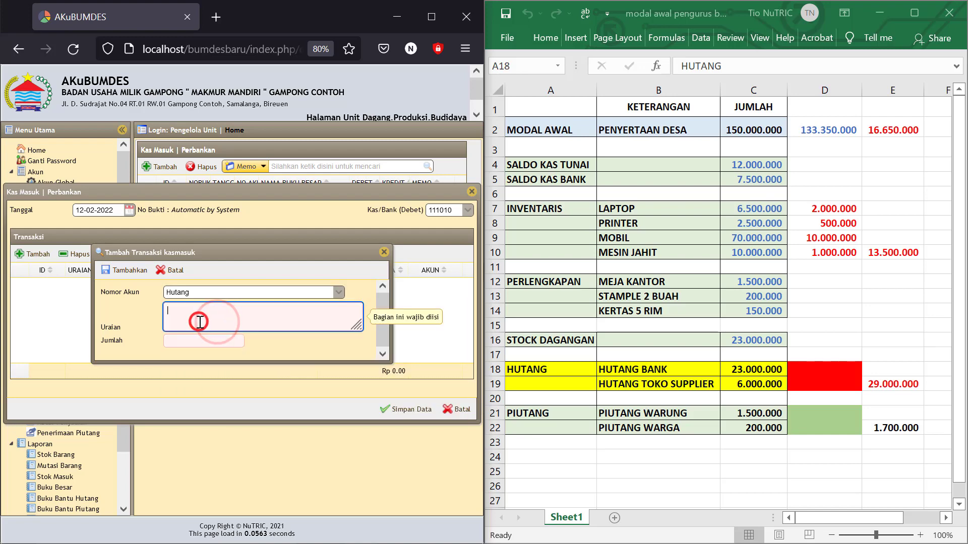
type("hutang toko suplier")
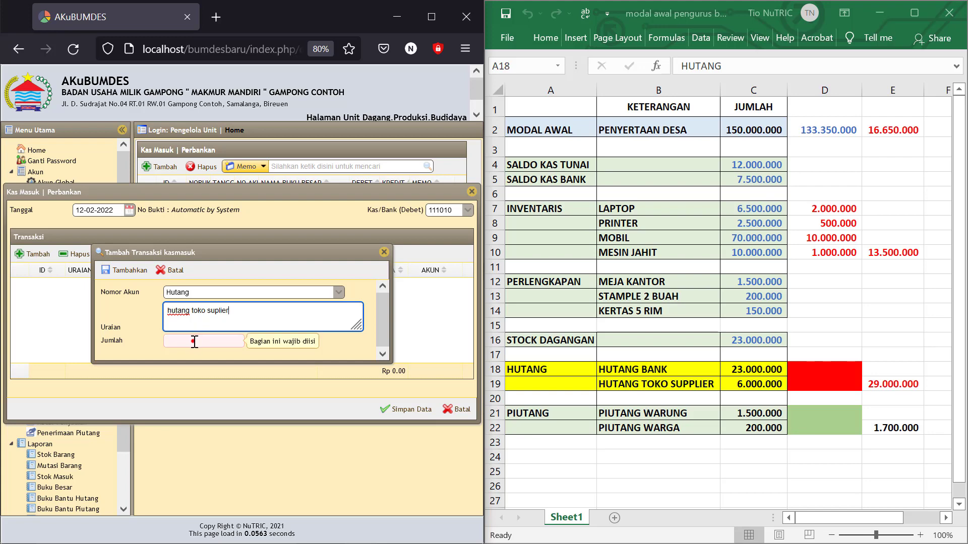
left_click(195, 342)
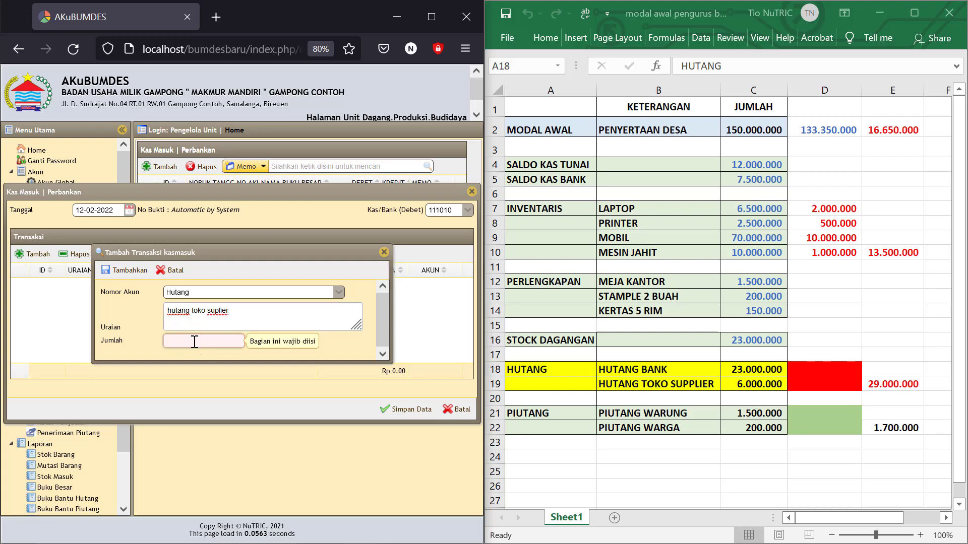
type("6000000")
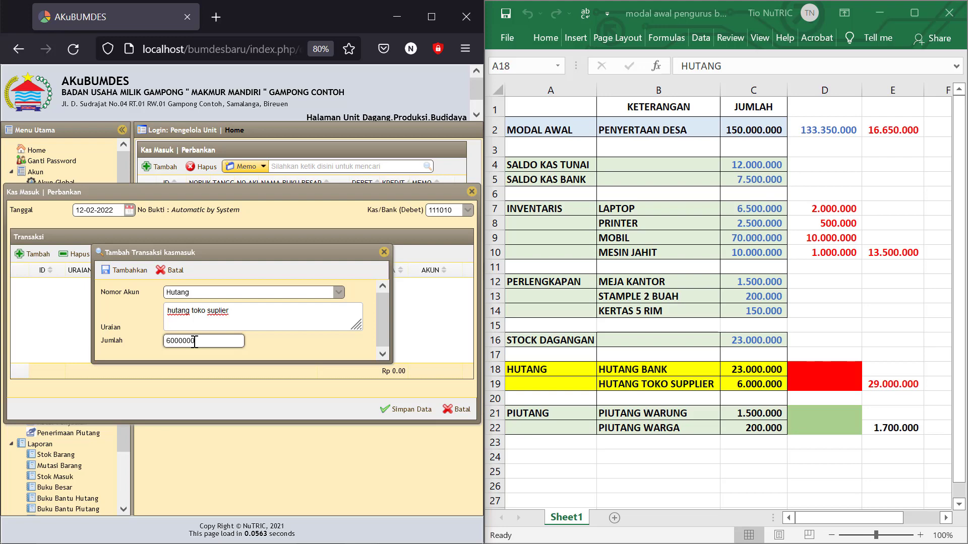
left_click(320, 337)
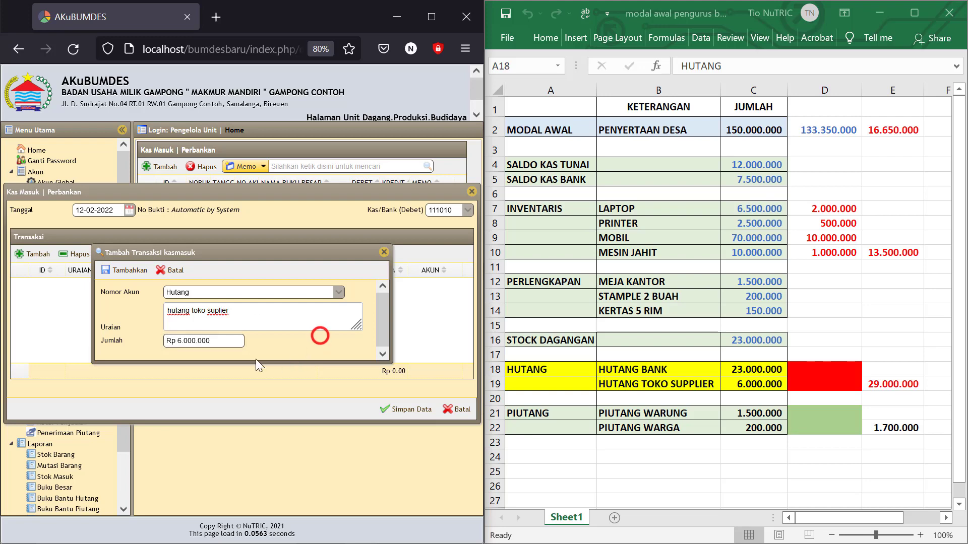
left_click(125, 270)
left_click(397, 408)
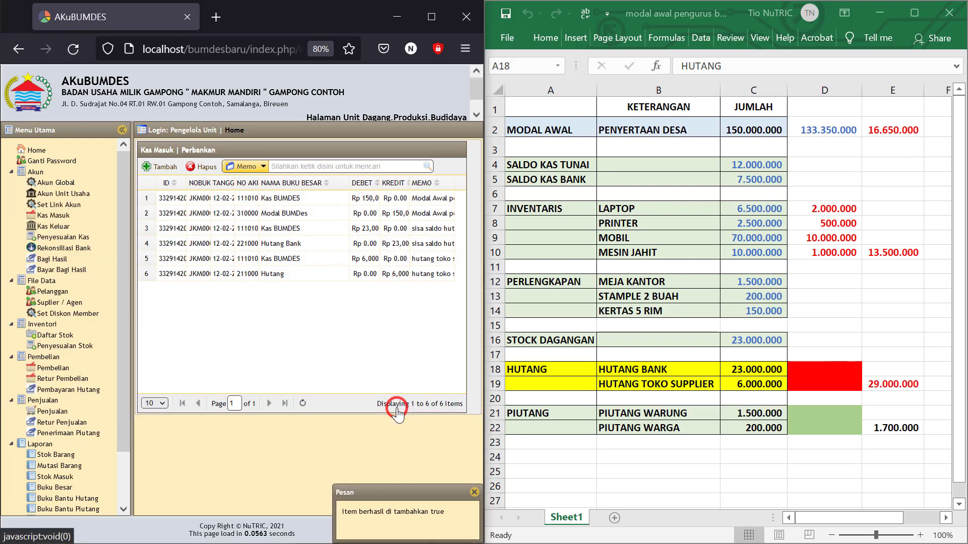
- Display the Neraca report for 12-02-2022 and check its Kas BUMDES amount against the debt total in the sheet
left_click_drag(124, 383, 122, 480)
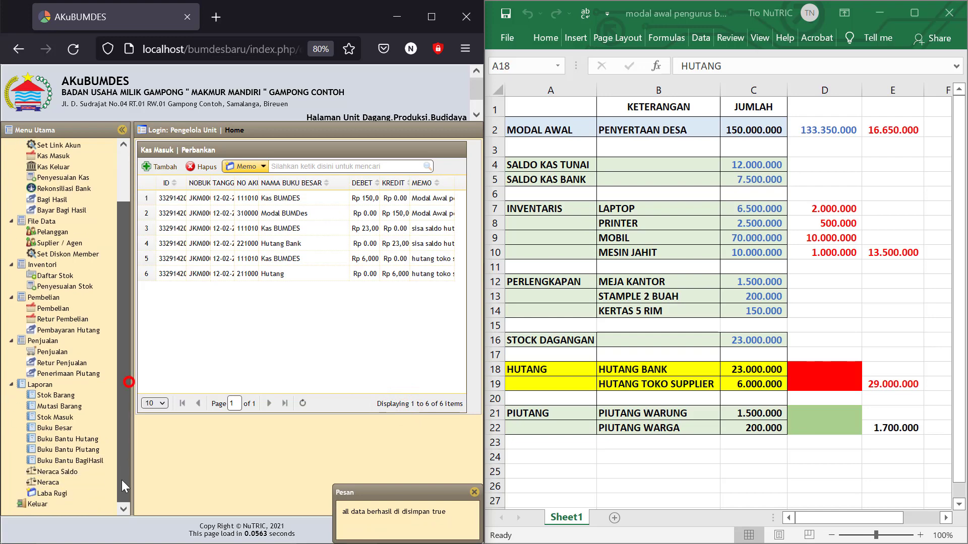
left_click(45, 482)
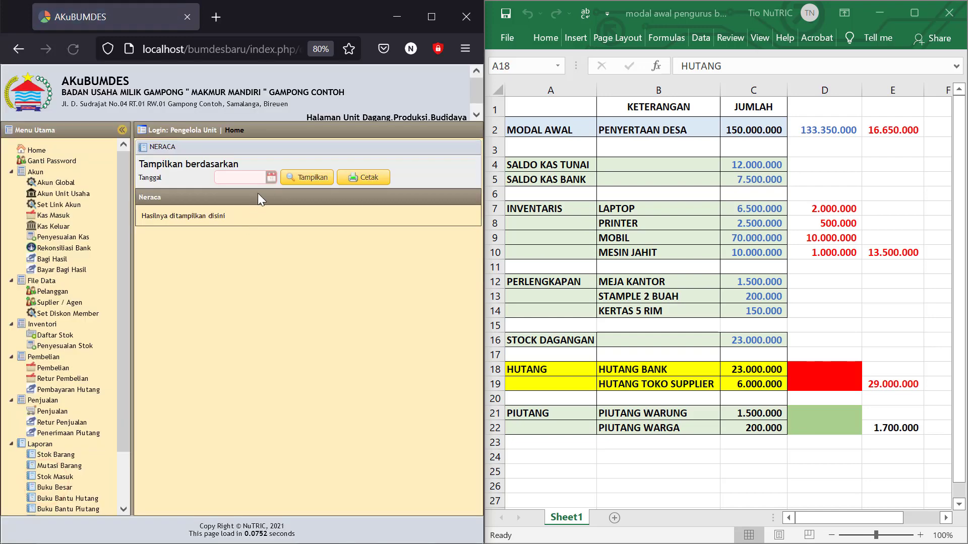
left_click(270, 176)
left_click(314, 232)
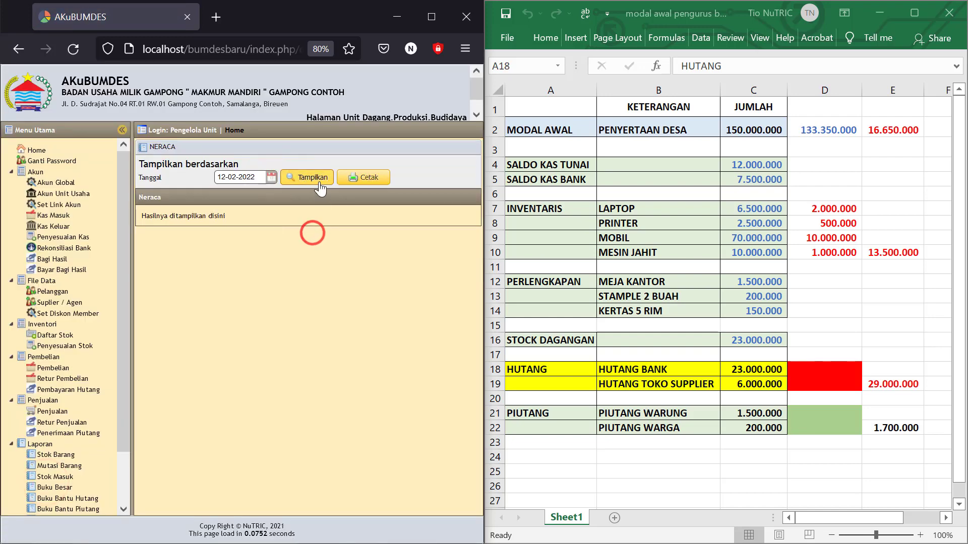
left_click(316, 176)
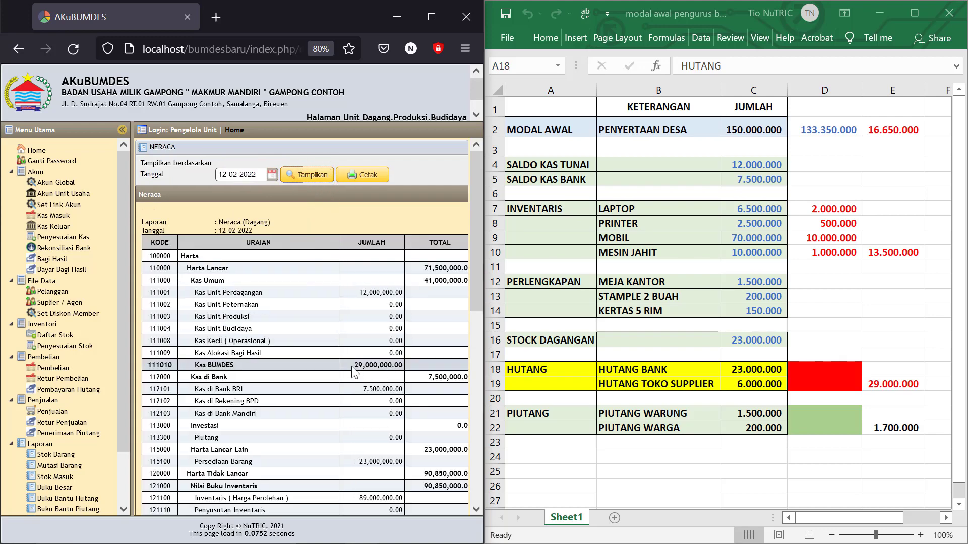
left_click_drag(355, 368, 409, 373)
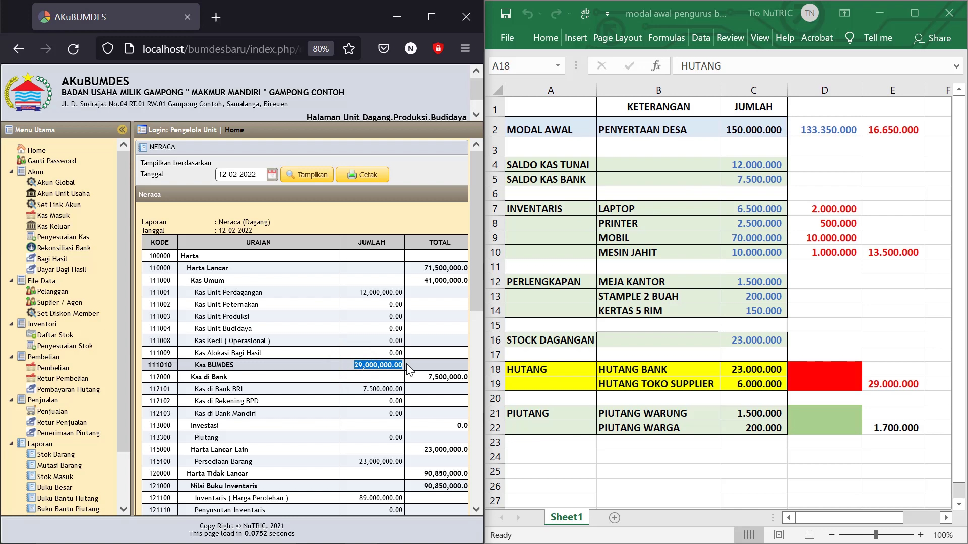
- Check the Hutang, Hutang Bank and Persediaan Barang amounts in the balance sheet
scroll(387, 373, "down", 5)
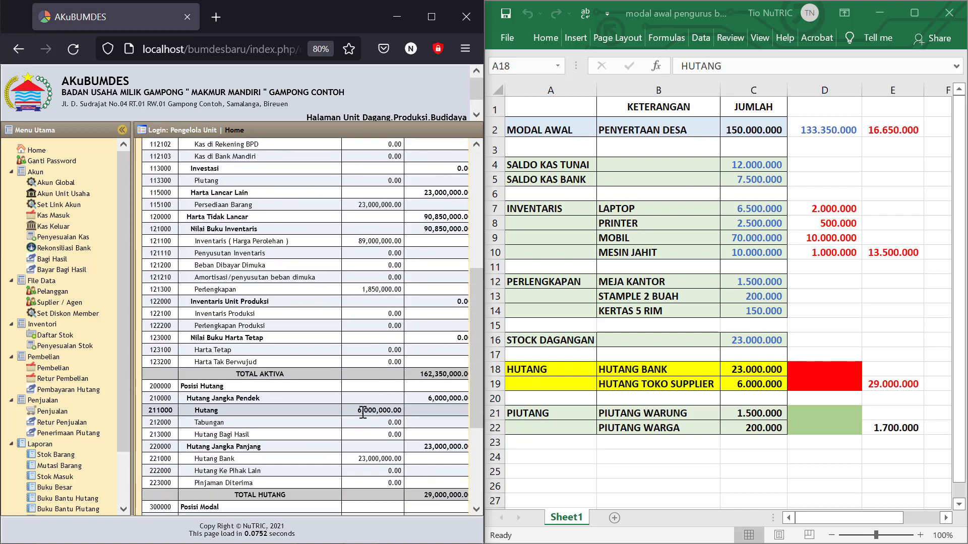
left_click_drag(357, 412, 401, 414)
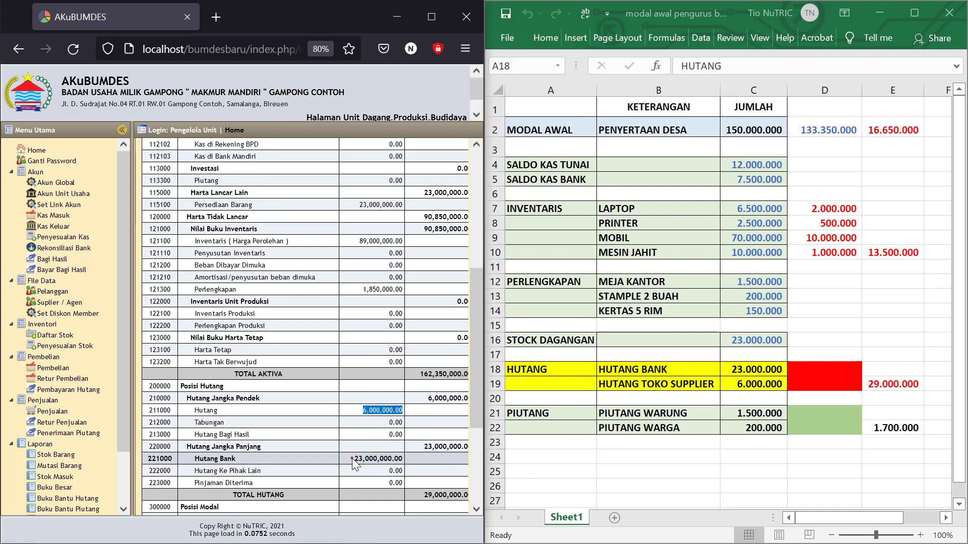
left_click_drag(352, 459, 406, 458)
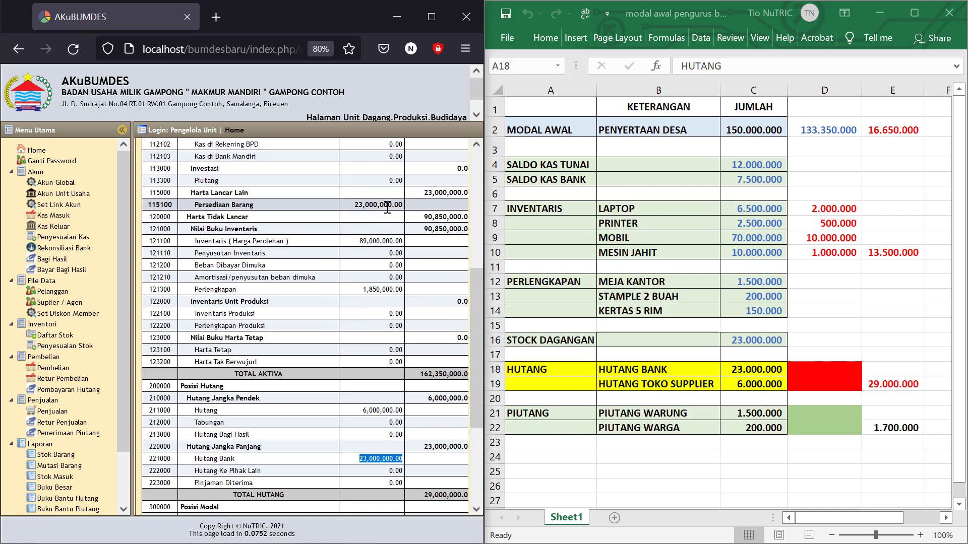
left_click_drag(348, 206, 382, 206)
- Re-examine the Kas BUMDES amount among the current assets of the balance sheet
scroll(365, 222, "up", 2)
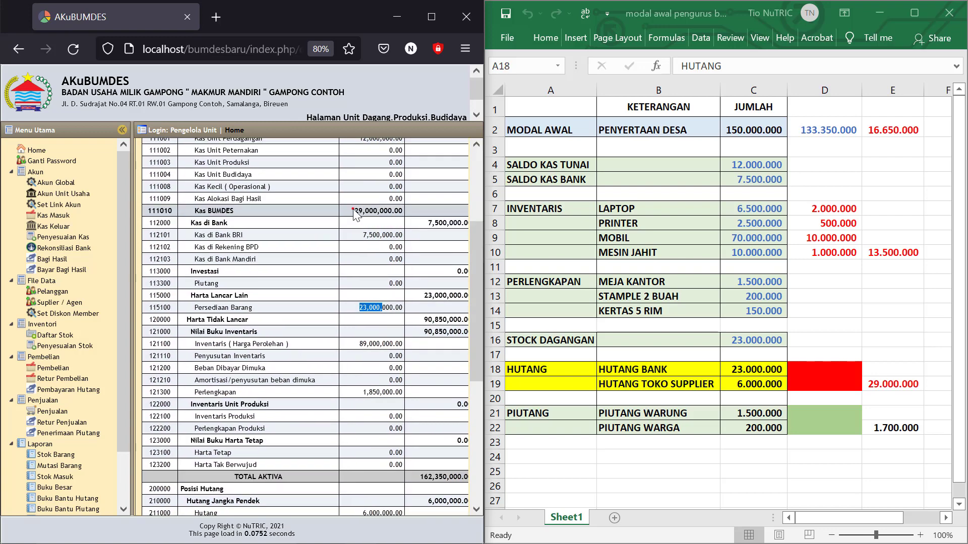
left_click_drag(353, 210, 406, 218)
left_click(355, 210)
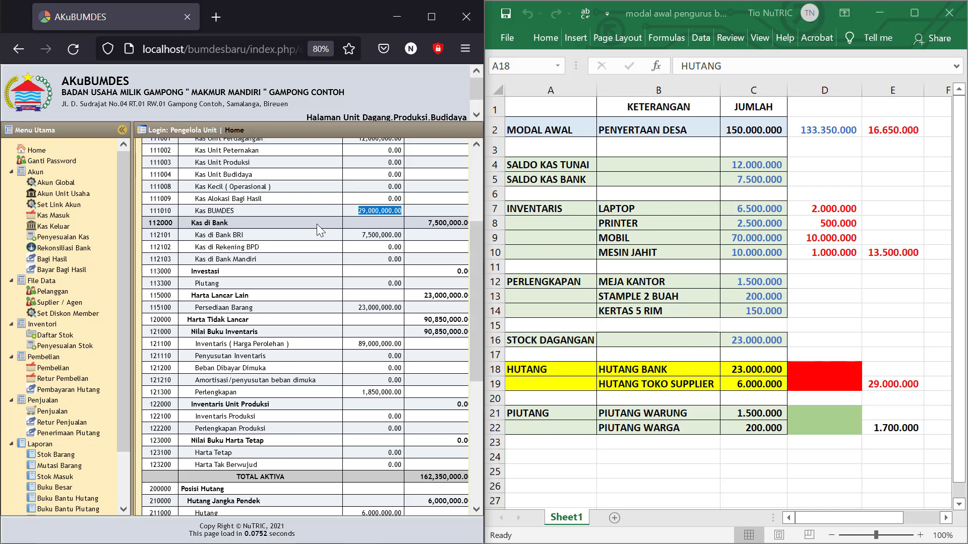
left_click(363, 213)
left_click_drag(353, 211, 412, 212)
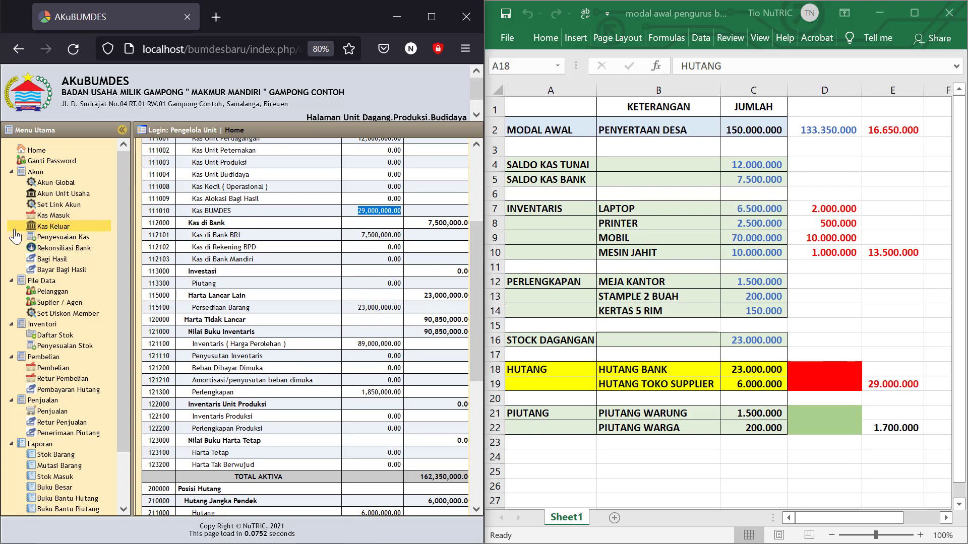
- Create a Kas Keluar entry dated 12-02-2022 with Kas BUMDES (111010) as the credit account
left_click(47, 226)
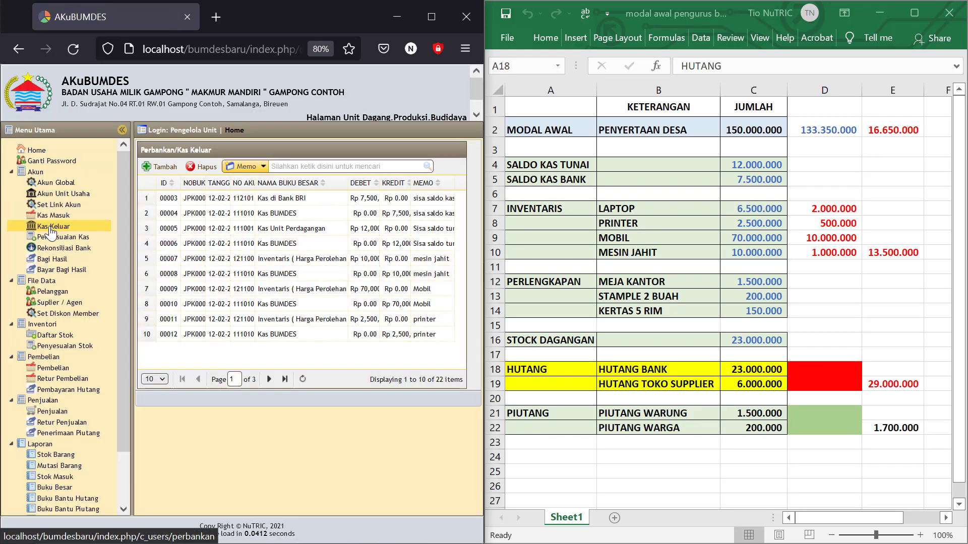
left_click(159, 167)
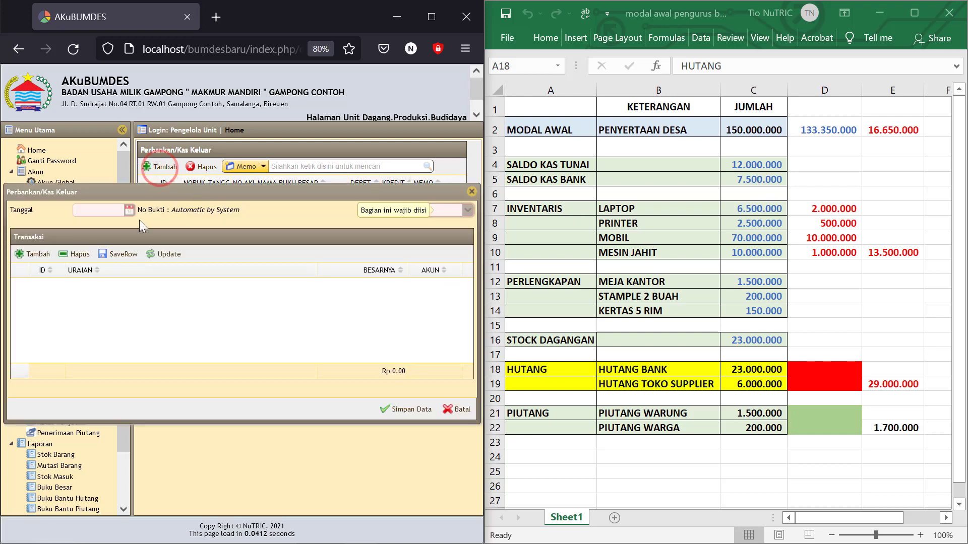
left_click(129, 210)
left_click(171, 267)
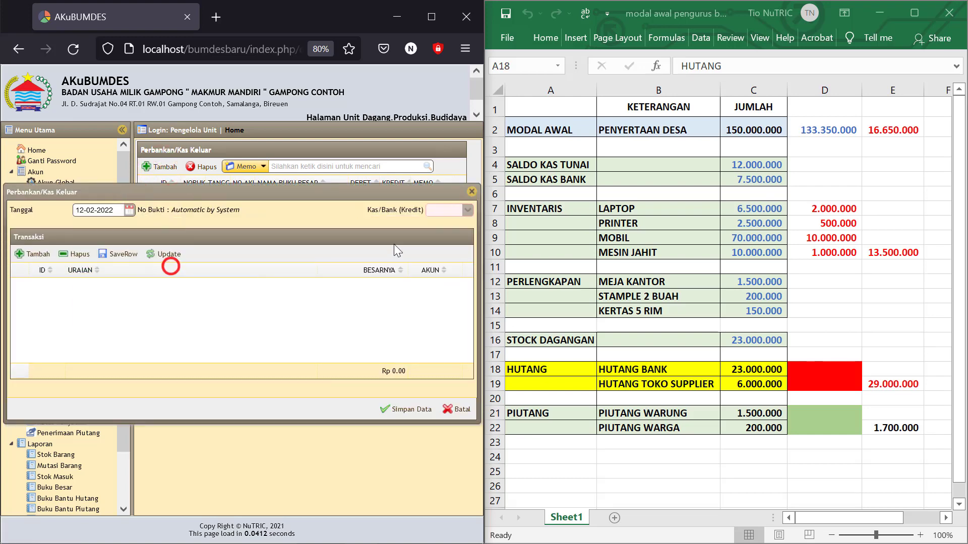
left_click(468, 210)
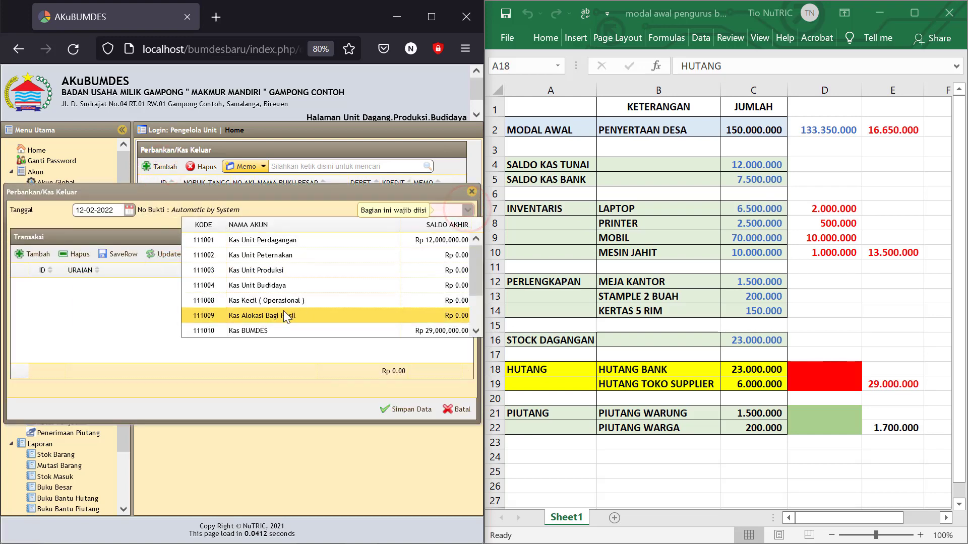
left_click(275, 329)
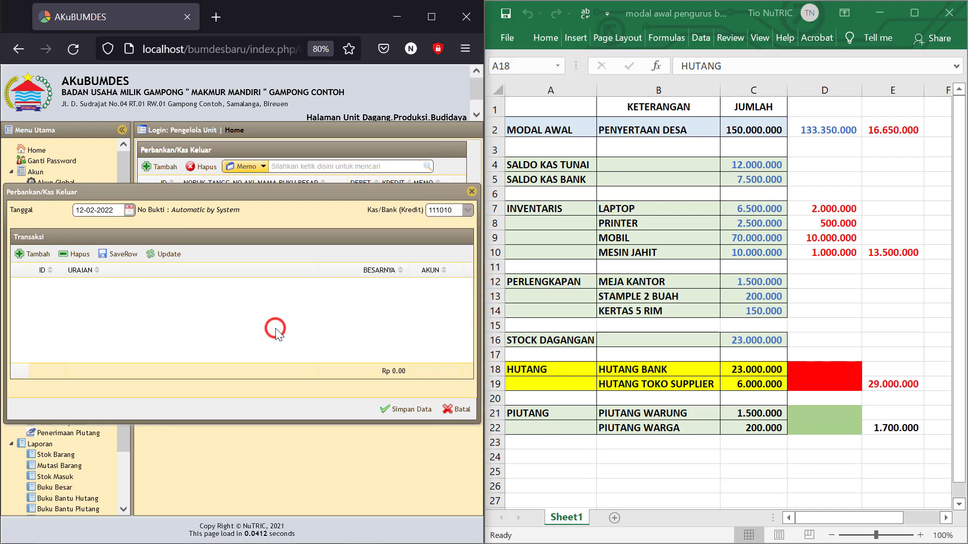
- Start a transaction in the Kas Keluar entry with Modal BUMDes (310000) as its account
left_click(36, 254)
left_click(181, 295)
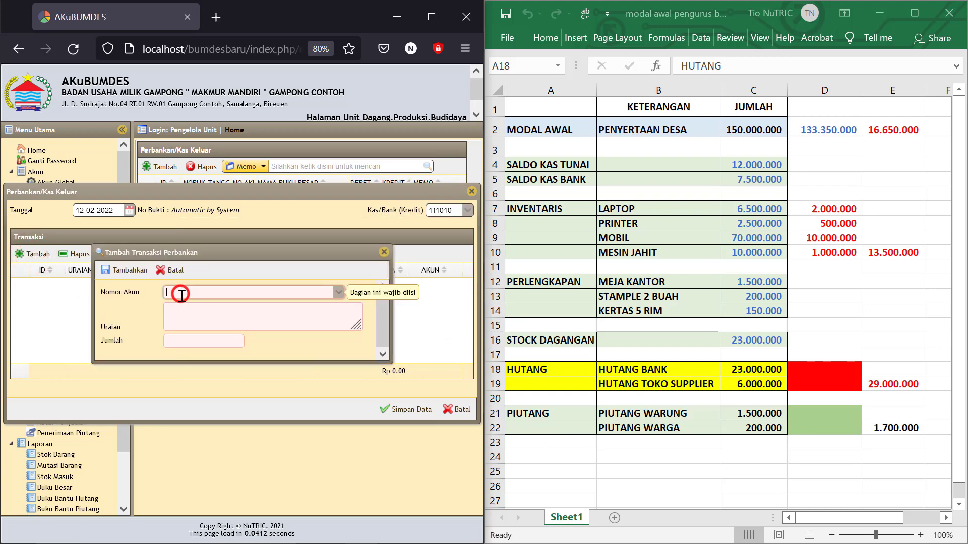
type("modal")
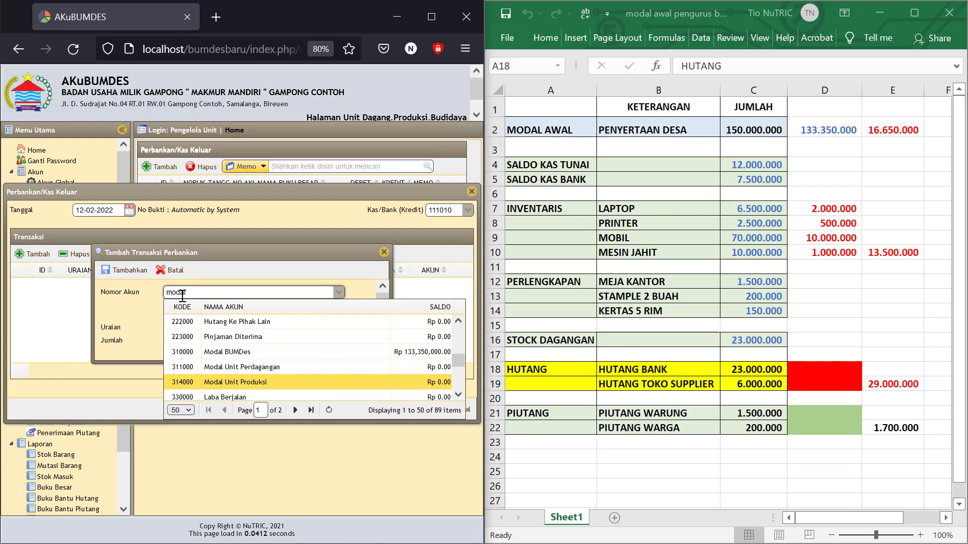
left_click(218, 352)
left_click(195, 320)
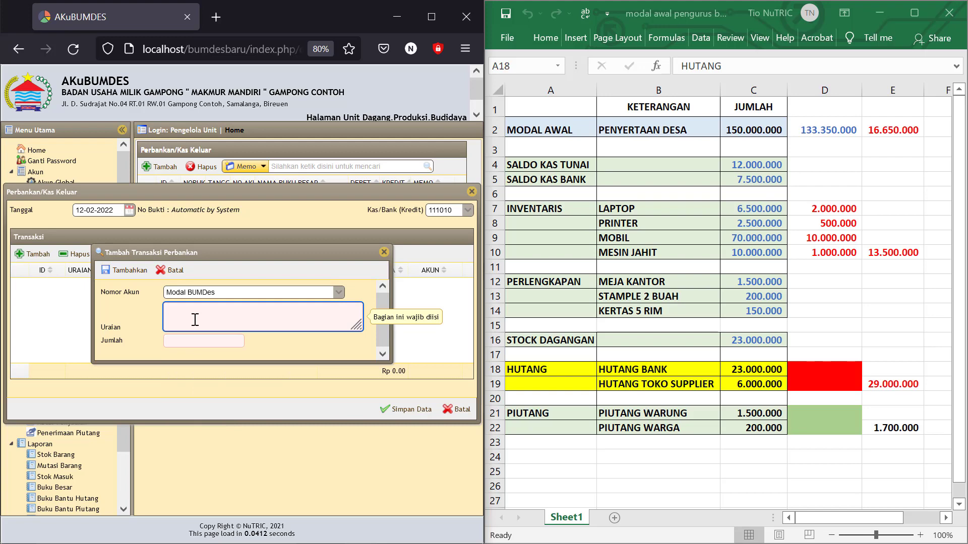
type("sisa saldo")
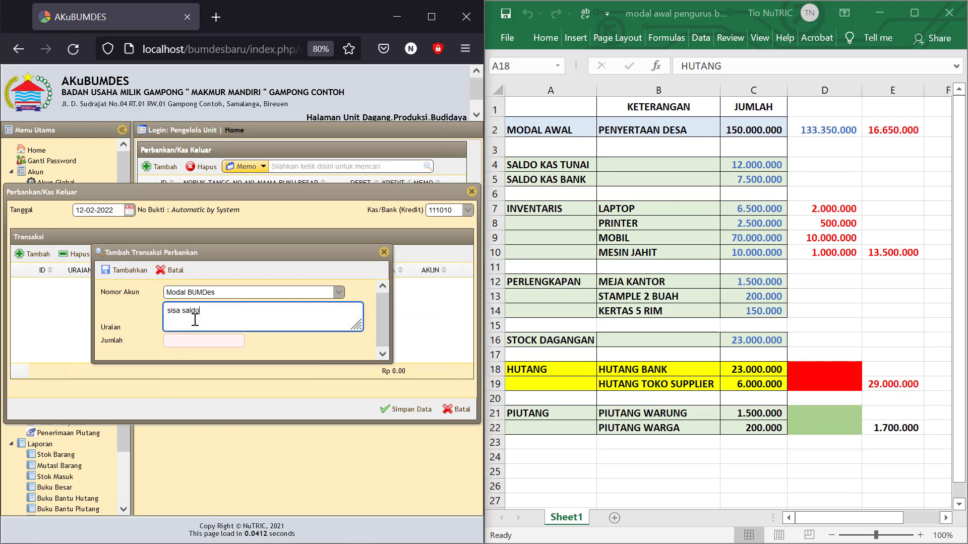
key("BackSpace")
key("BackSpace")
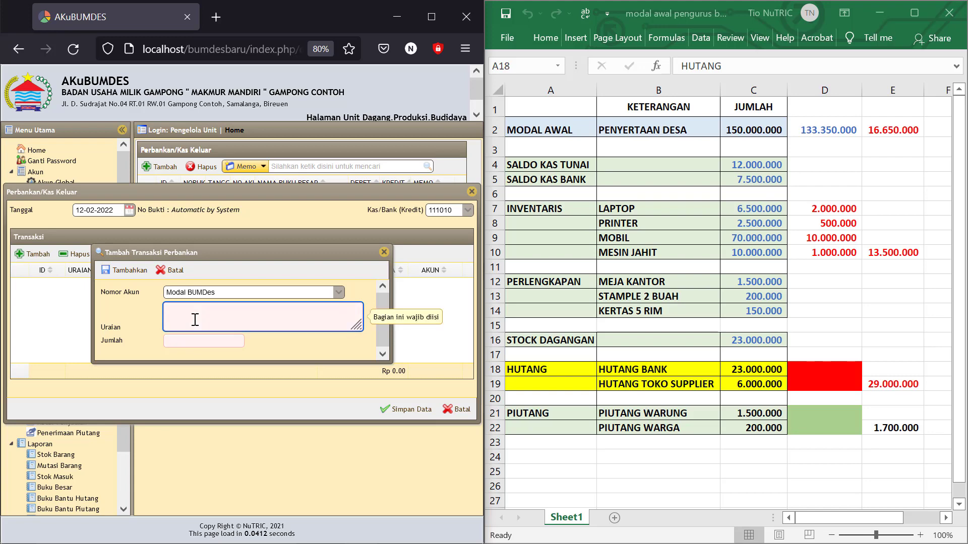
- Describe the transaction as "penyesuaian saldo sisa hutang", set its amount to 29000000, and save it with the Kas Keluar entry
type("penyesuai")
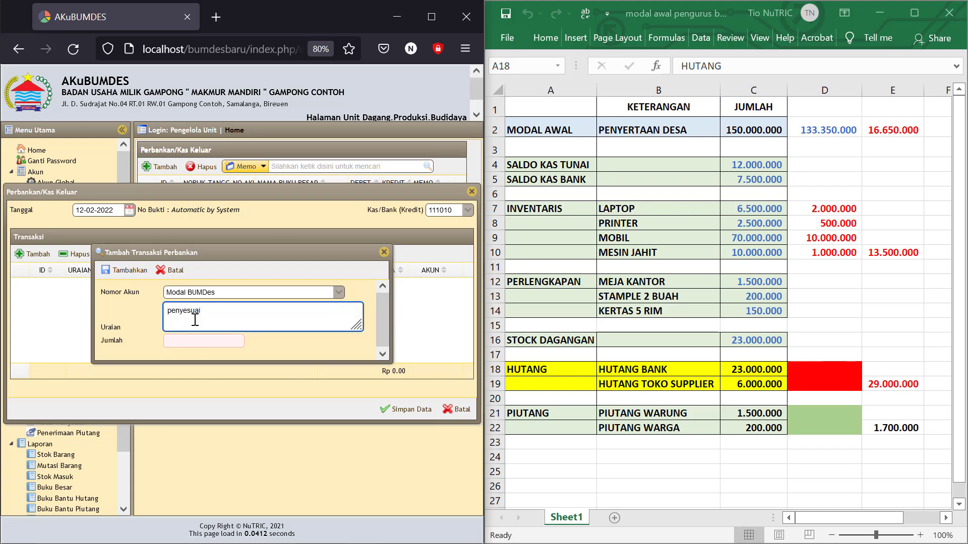
type("an saldo sisa hutang")
left_click(183, 341)
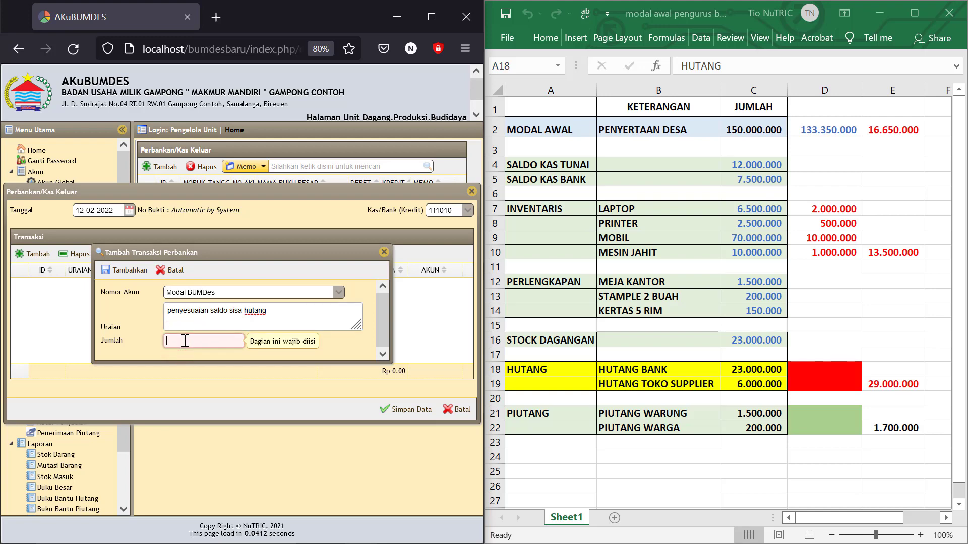
type("29000000")
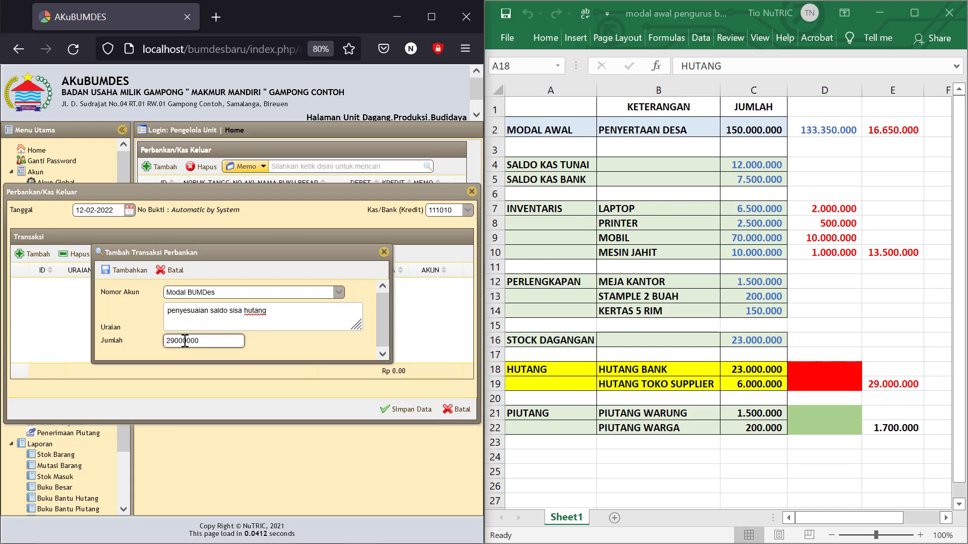
left_click(262, 344)
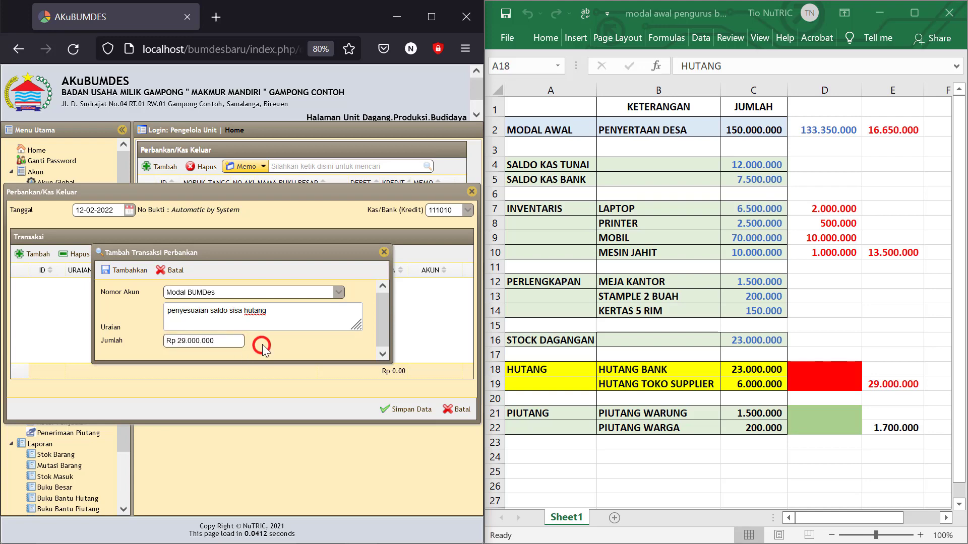
left_click(879, 383)
left_click(304, 353)
left_click(130, 273)
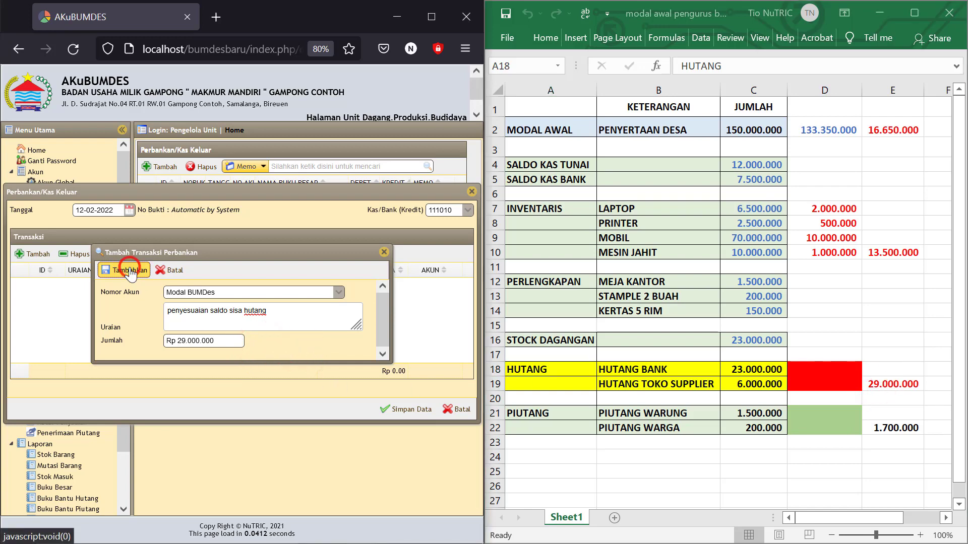
left_click(409, 411)
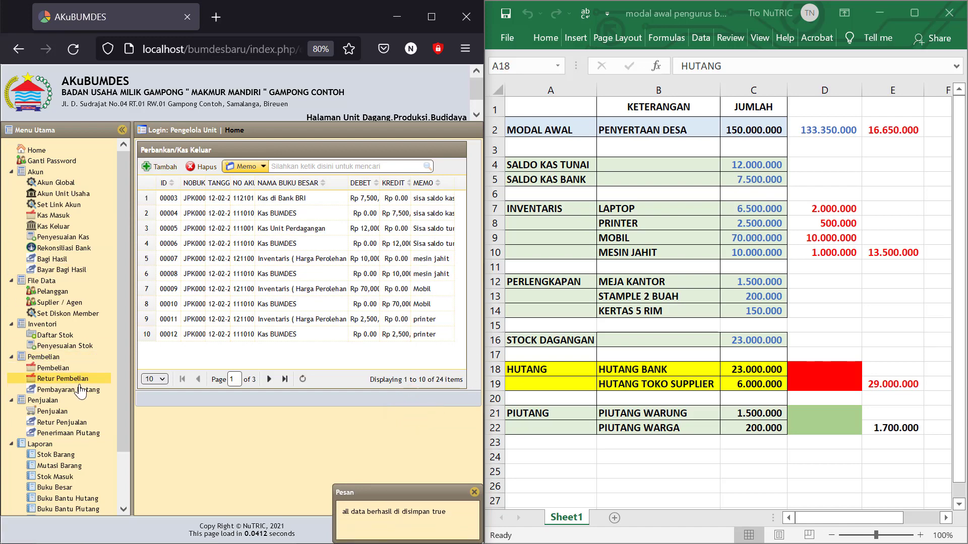
- Open the Neraca report for 12-02-2022 and examine the Kas BUMDES, Hutang Bank, total debt and Modal BUMDes amounts
left_click_drag(125, 397, 123, 477)
left_click(41, 481)
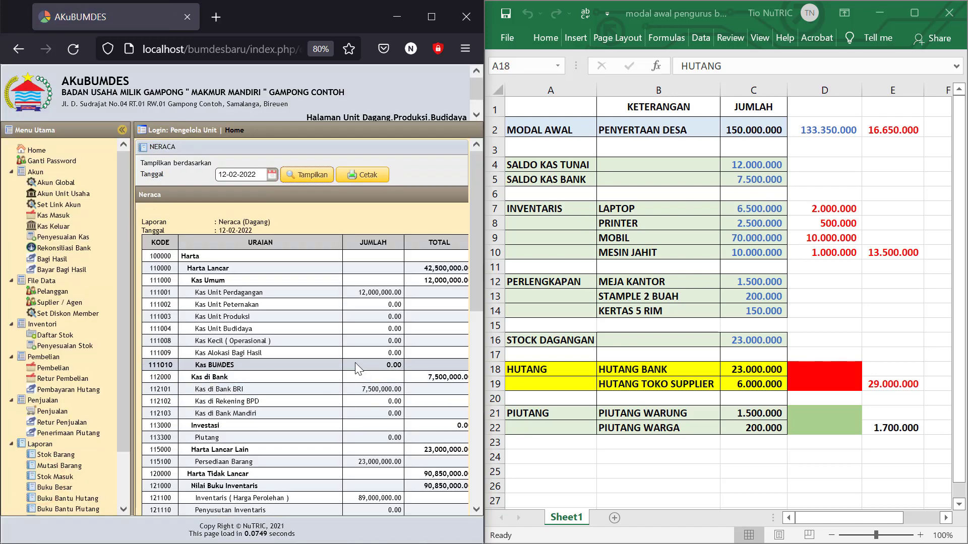
scroll(388, 371, "down", 5)
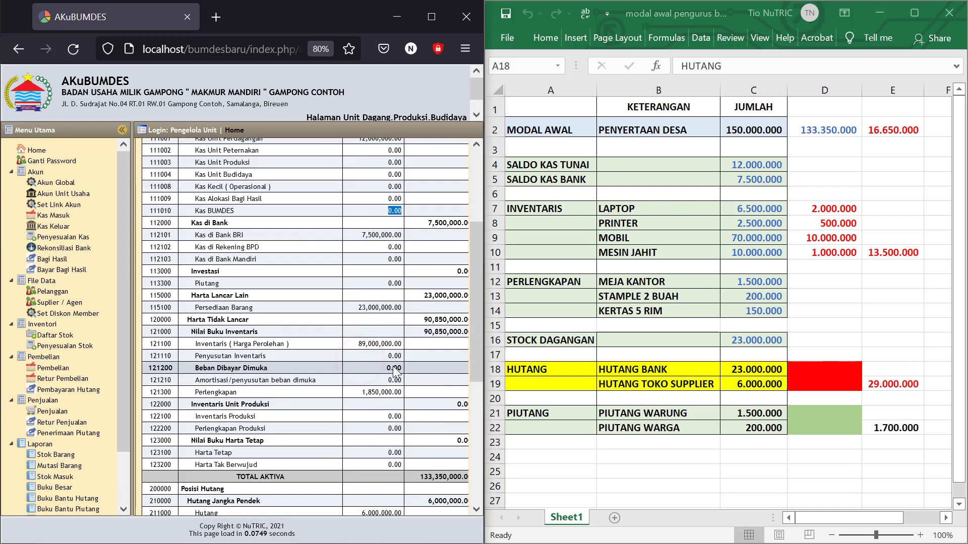
scroll(386, 373, "down", 2)
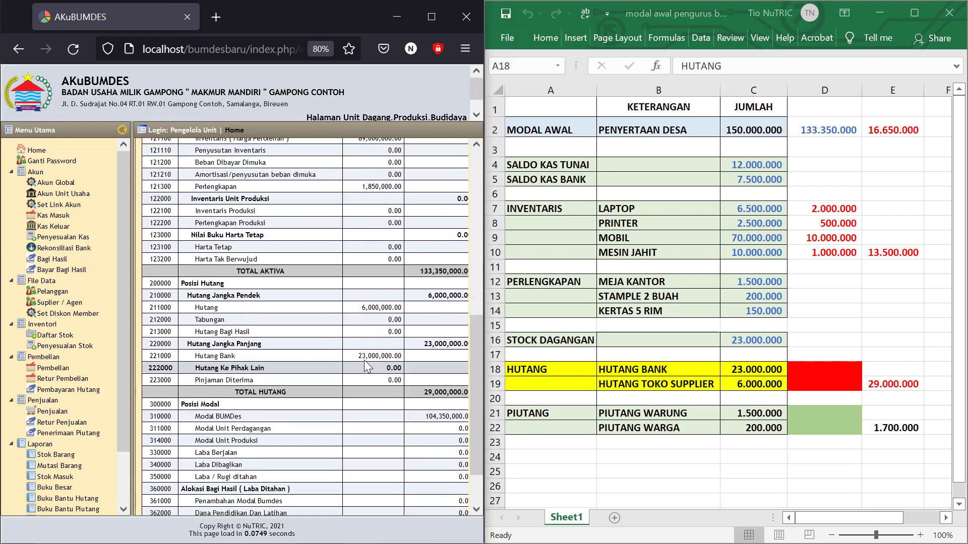
double_click(355, 307)
left_click_drag(356, 355, 405, 356)
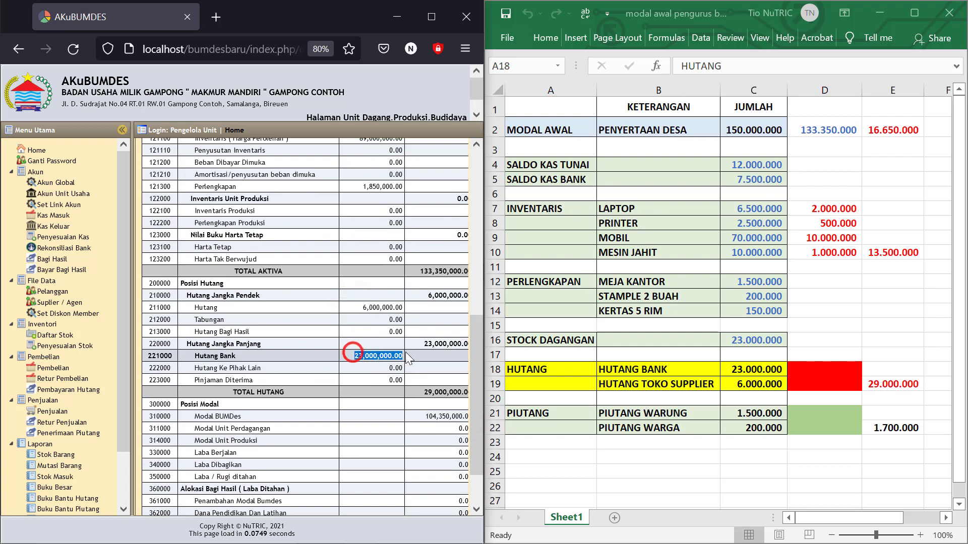
left_click_drag(423, 392, 463, 393)
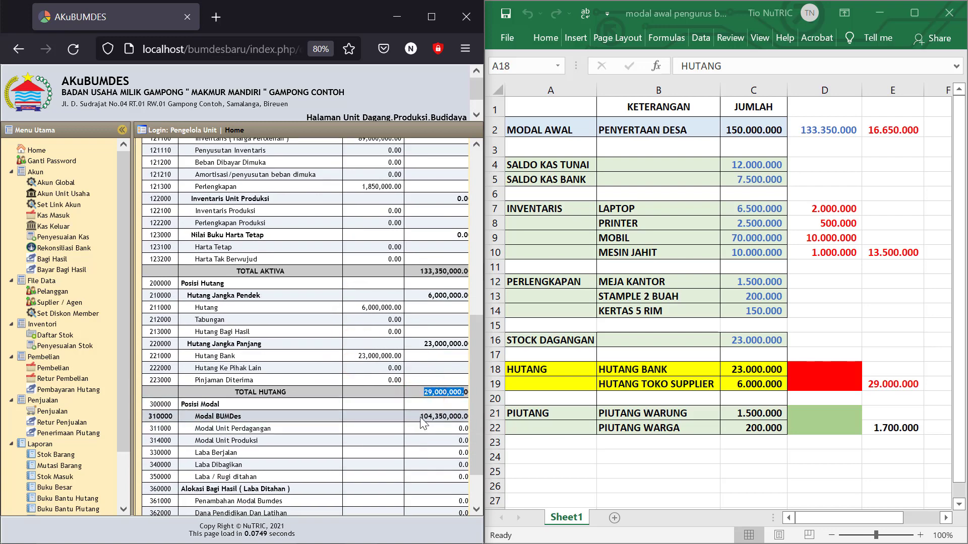
left_click_drag(420, 418, 467, 418)
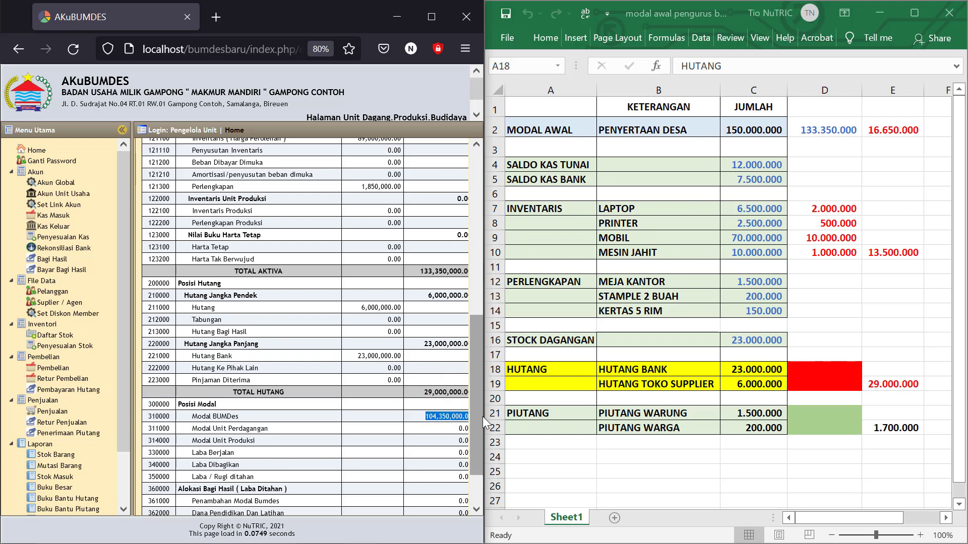
left_click_drag(420, 417, 442, 414)
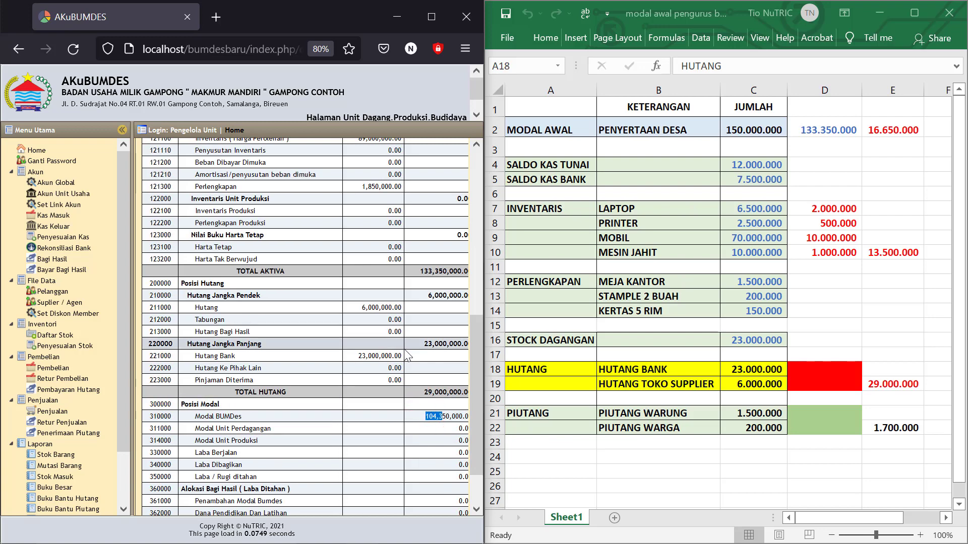
- Re-examine the Hutang and Hutang Bank amounts against TOTAL HUTANG in the balance sheet
scroll(408, 355, "up", 3)
scroll(359, 322, "down", 3)
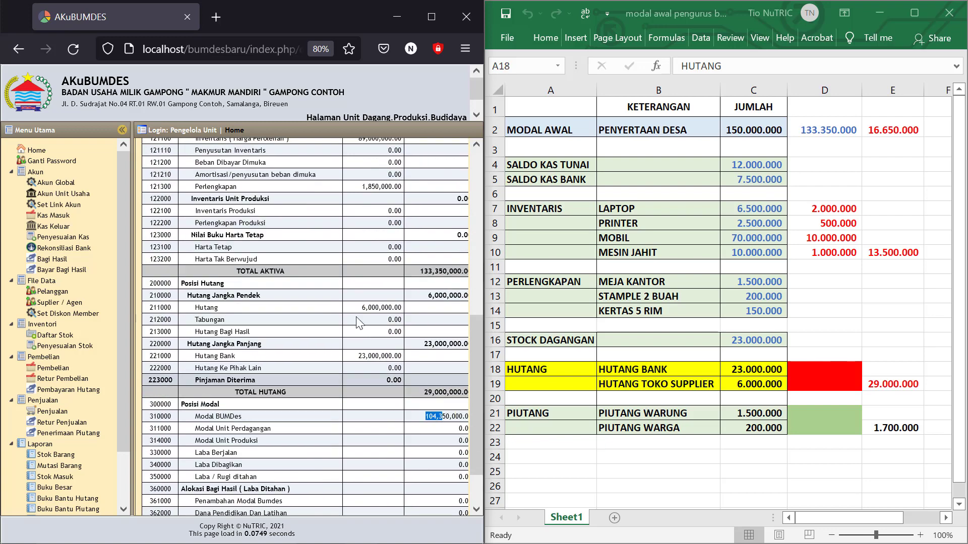
scroll(358, 322, "up", 3)
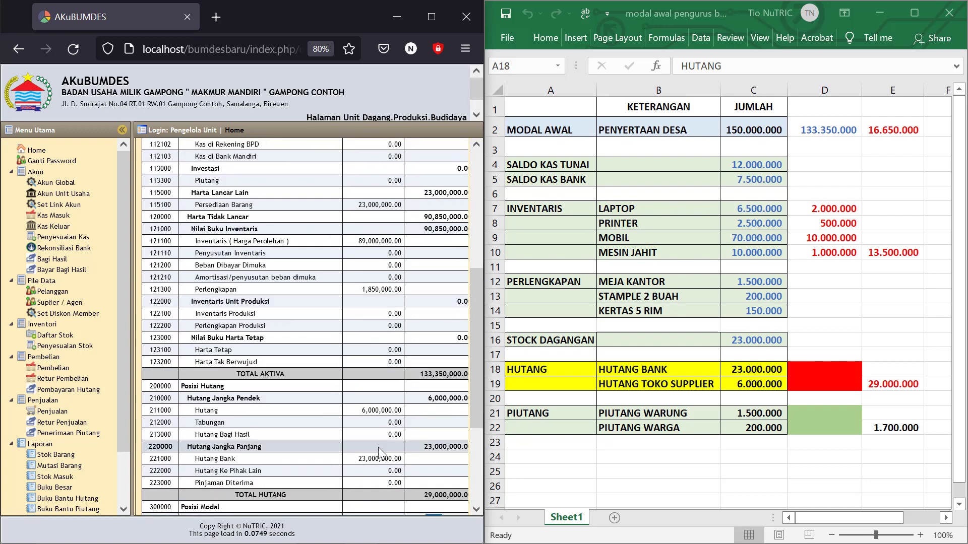
left_click_drag(362, 410, 389, 411)
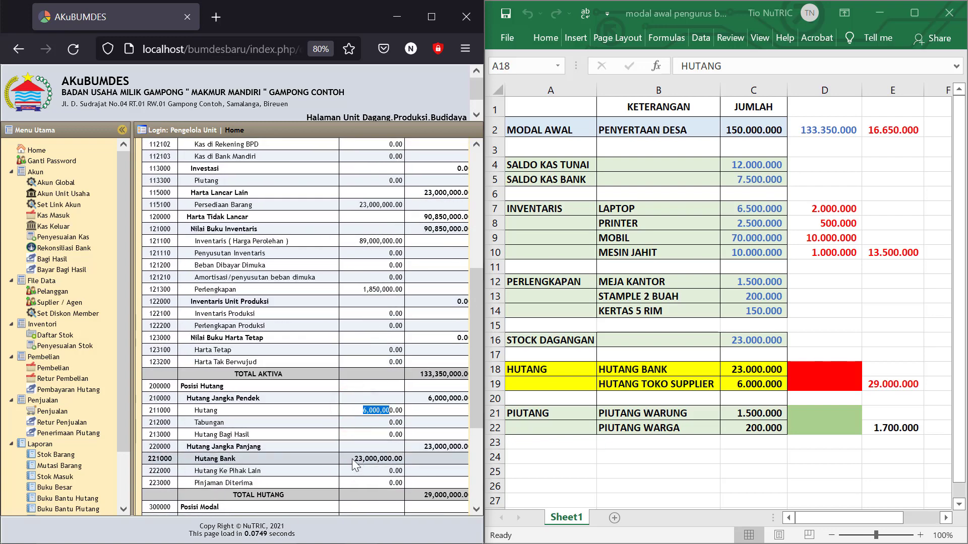
left_click(354, 465)
scroll(354, 465, "down", 3)
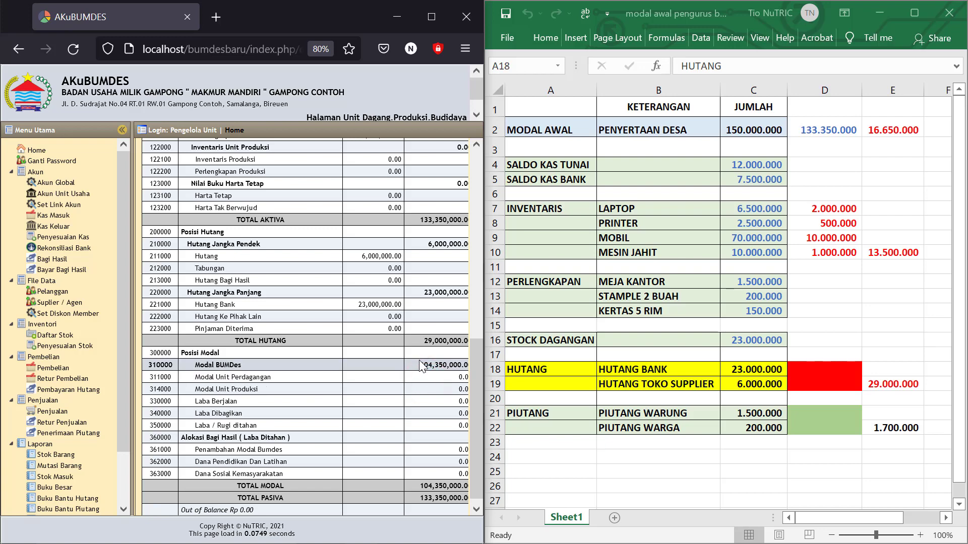
left_click_drag(418, 368, 439, 341)
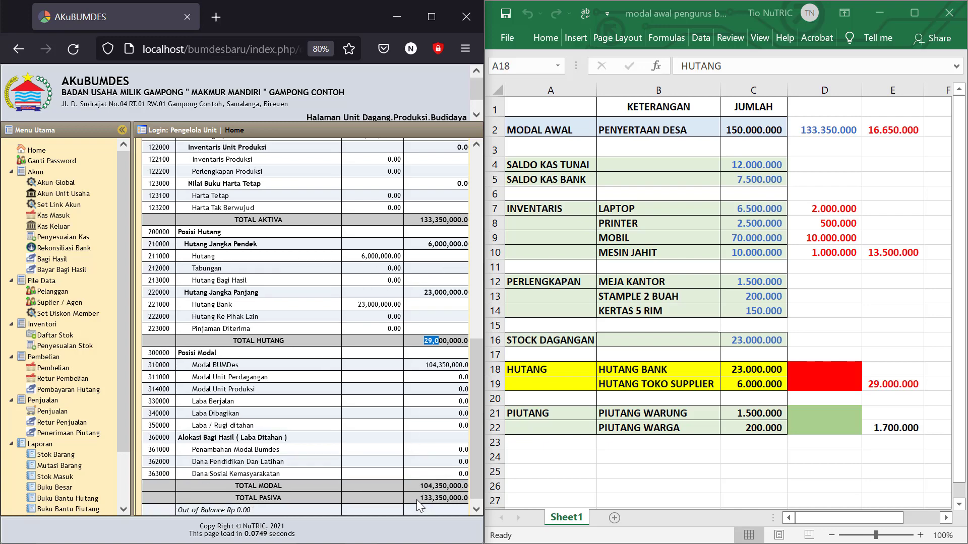
- Compare TOTAL PASIVA with TOTAL AKTIVA in the balance sheet and re-examine the Modal BUMDes amount and the asset accounts
left_click_drag(416, 498, 432, 499)
left_click(450, 501)
scroll(412, 208, "up", 2)
left_click_drag(420, 271, 453, 272)
scroll(443, 267, "up", 2)
scroll(440, 266, "down", 3)
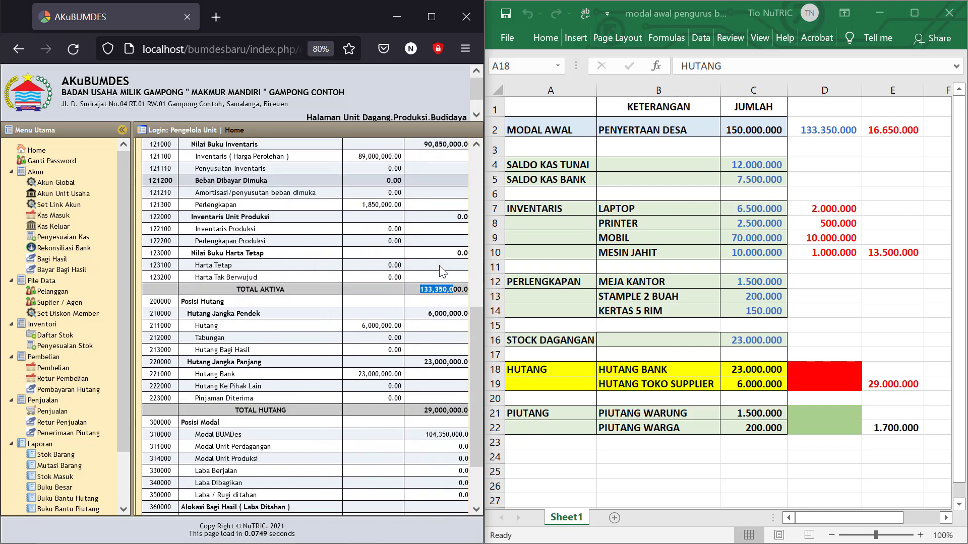
left_click_drag(419, 365, 446, 365)
left_click(436, 366)
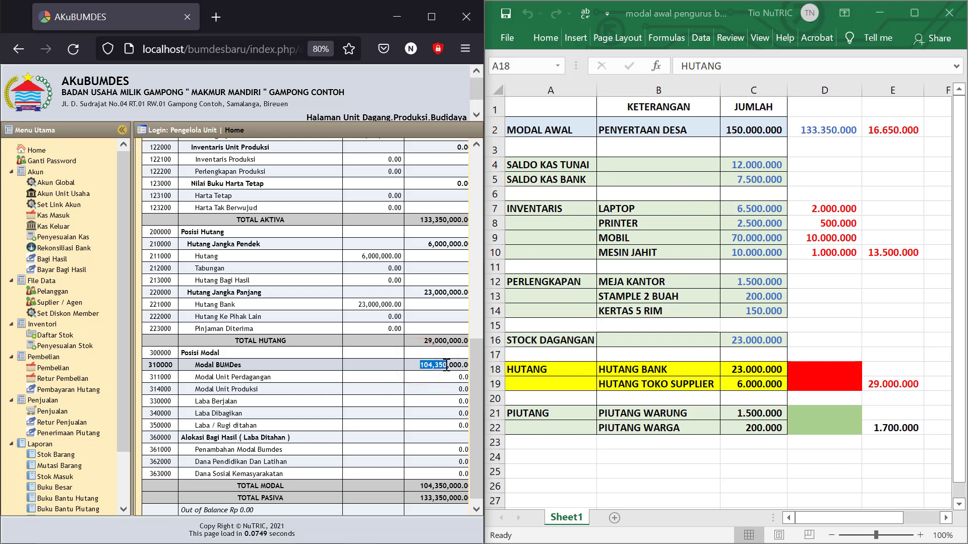
scroll(443, 364, "up", 3)
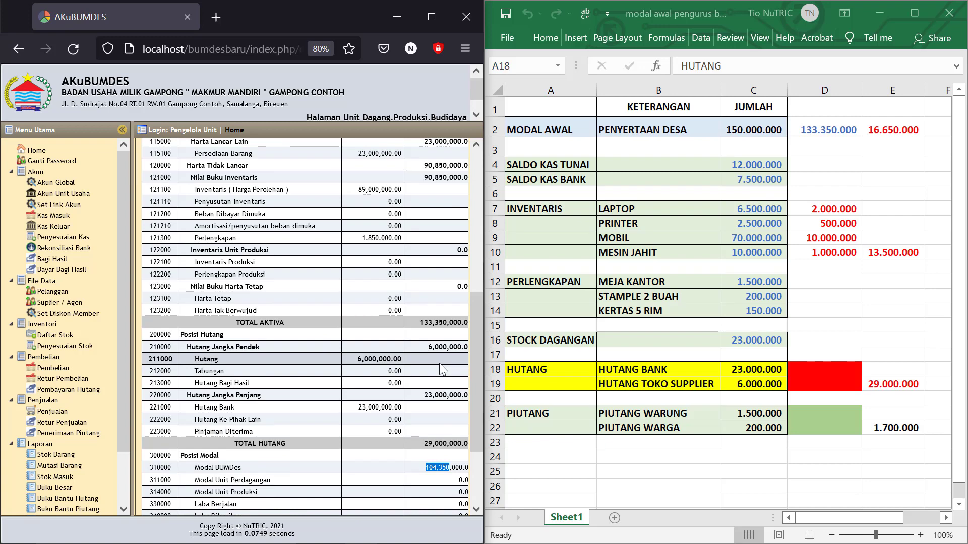
scroll(431, 357, "up", 3)
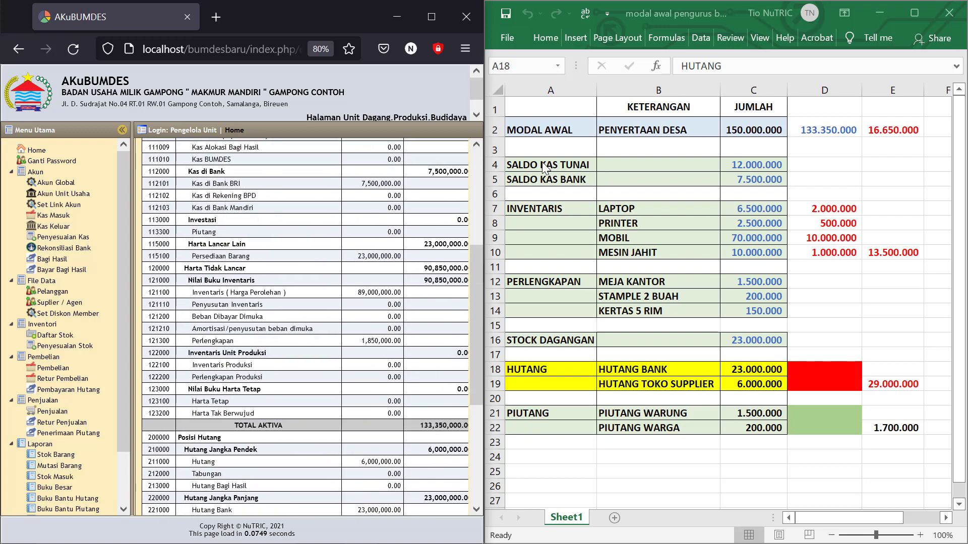
- Compare the asset and HUTANG rows of the Excel sheet with the Hutang, Hutang Bank and Modal BUMDes amounts in the Neraca
left_click_drag(528, 164, 755, 345)
left_click(518, 367)
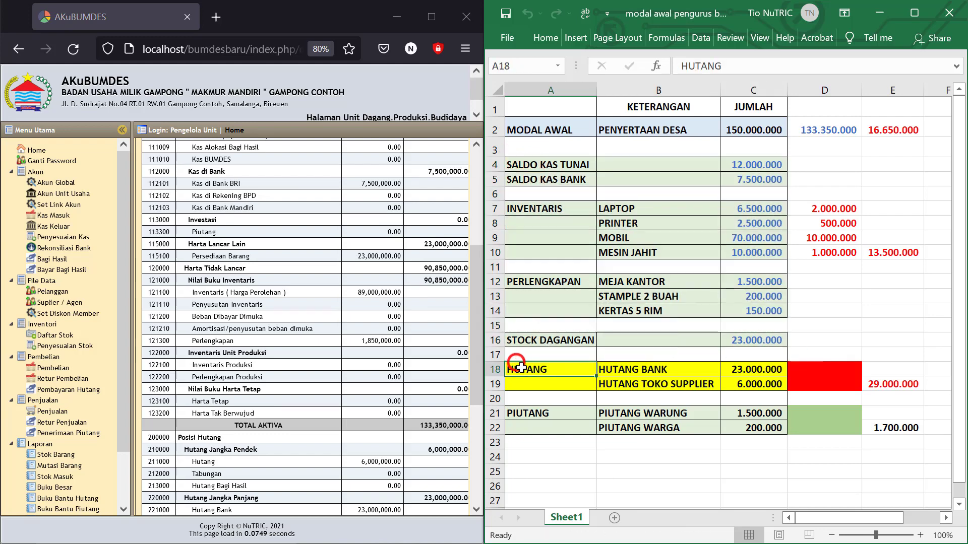
left_click_drag(519, 367, 753, 384)
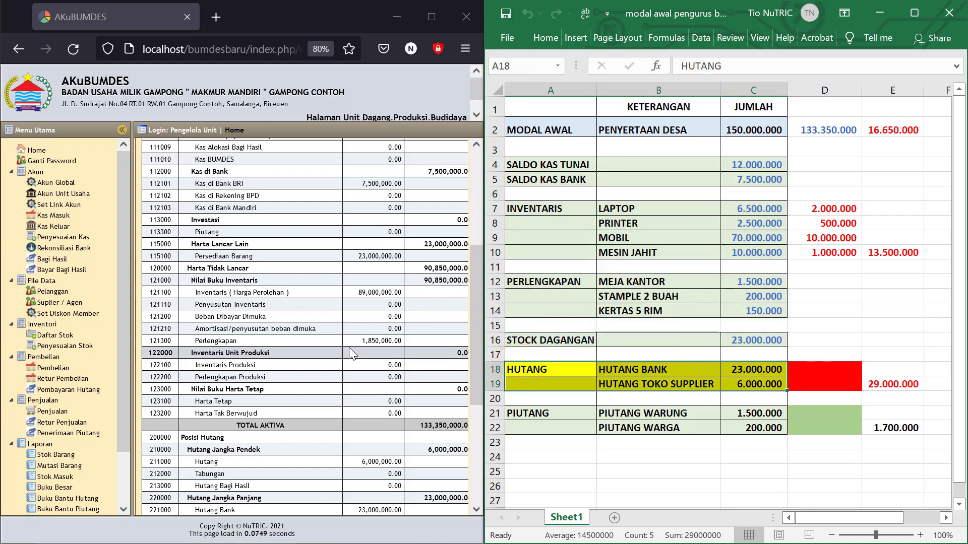
scroll(350, 348, "down", 4)
left_click_drag(356, 359, 393, 359)
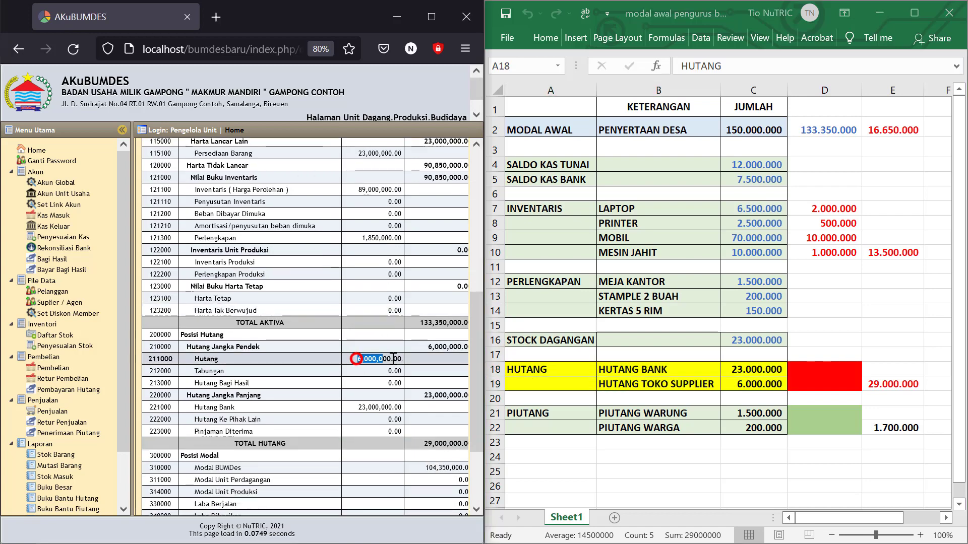
left_click_drag(352, 407, 373, 407)
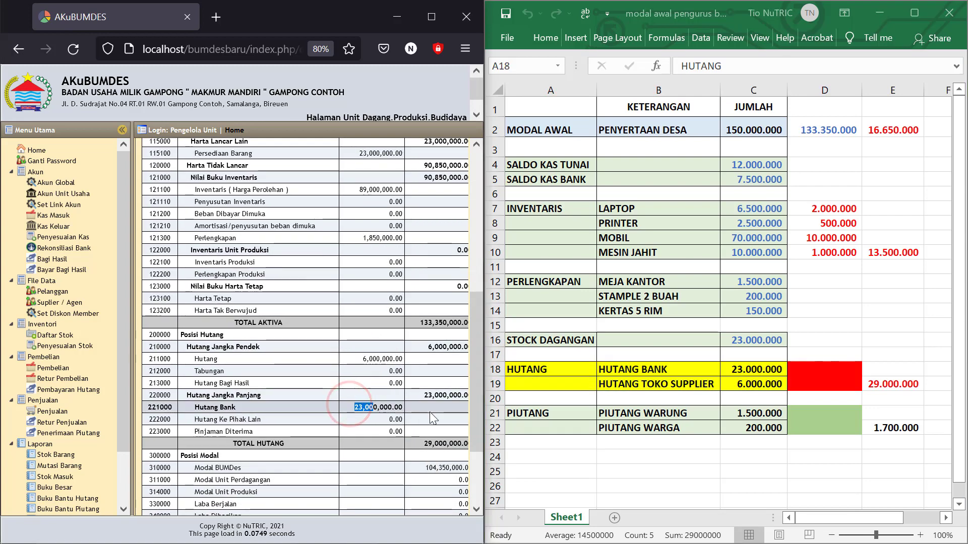
scroll(430, 410, "down", 4)
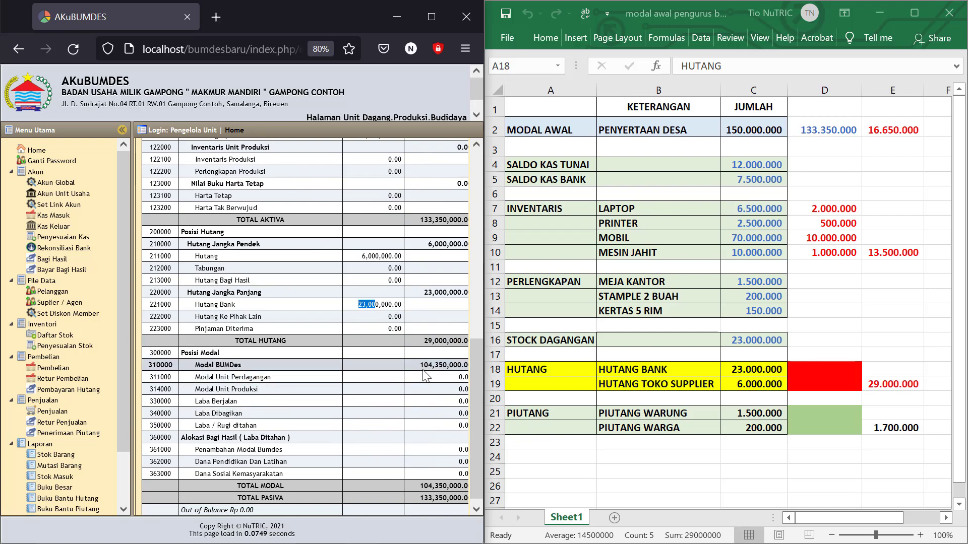
left_click_drag(420, 365, 467, 365)
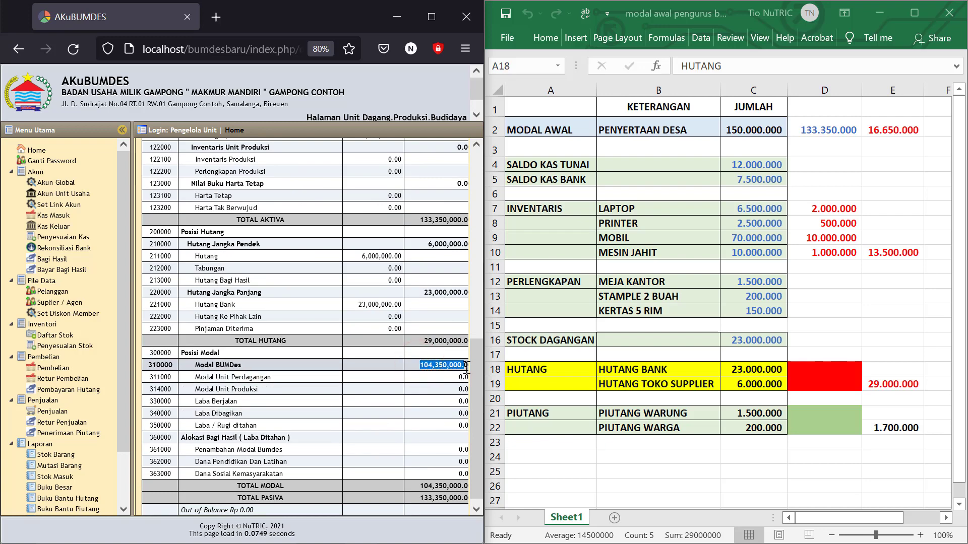
left_click(438, 383)
left_click_drag(418, 363, 438, 366)
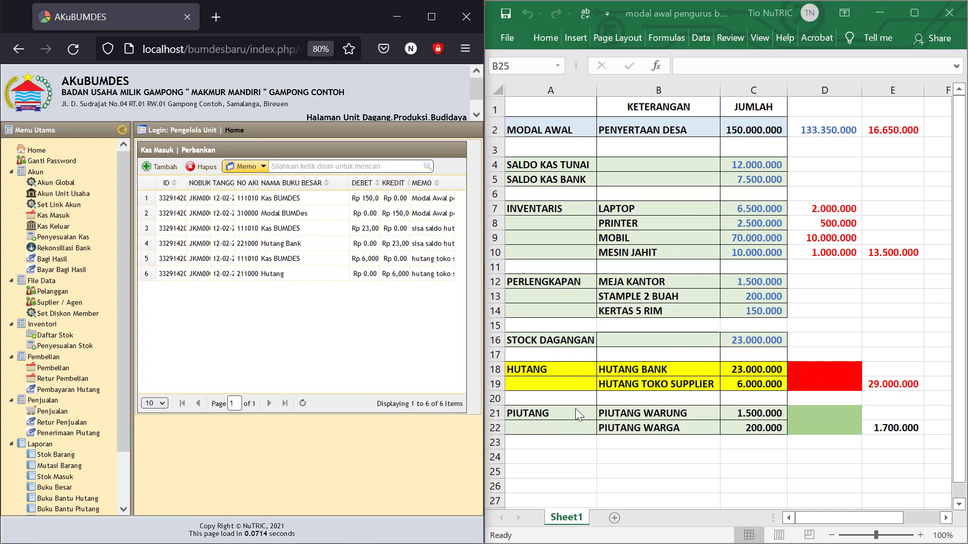
- Review the Piutang Warung and Piutang Warga rows in the Excel sheet, and open the Penyesuaian Kas journal in AKuBUMDES
left_click(525, 414)
left_click(648, 414)
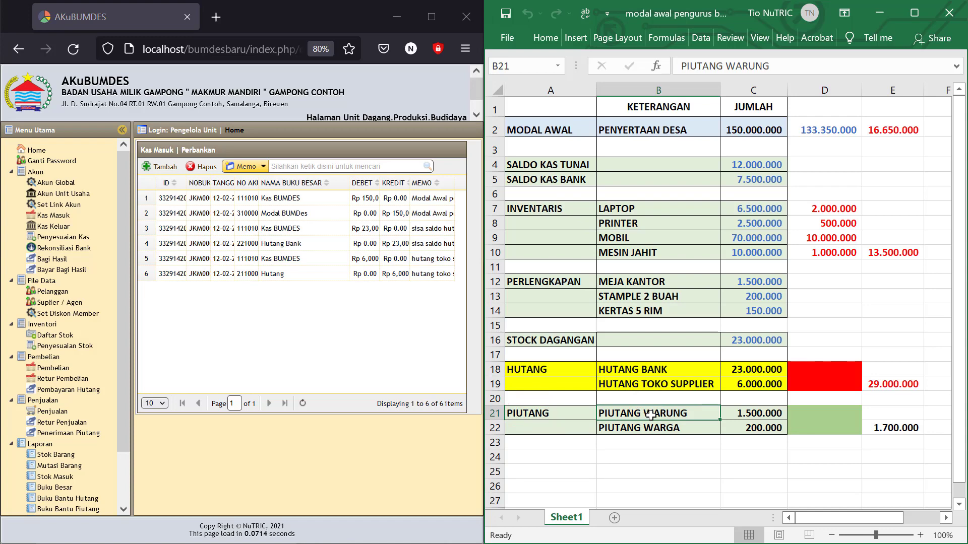
left_click(750, 416)
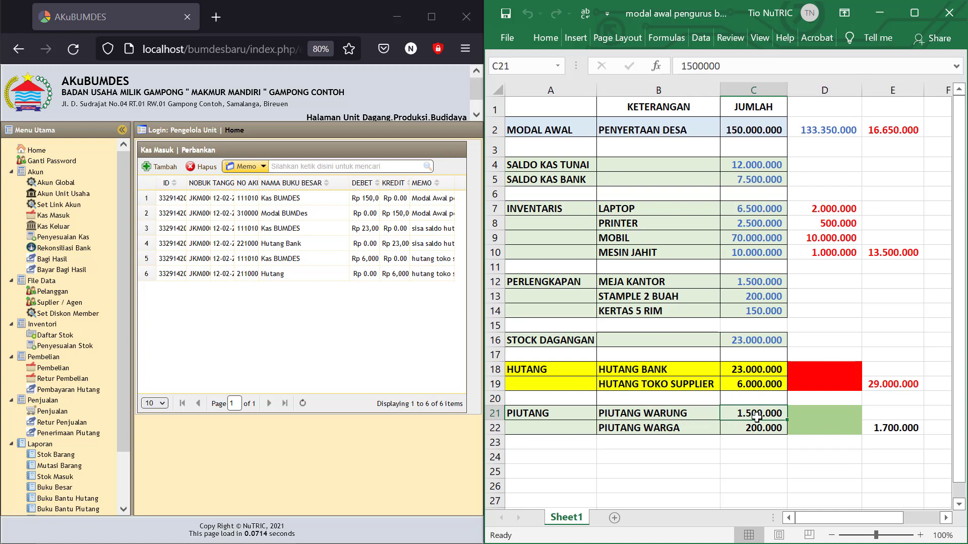
left_click(644, 427)
left_click(544, 414)
left_click(610, 418)
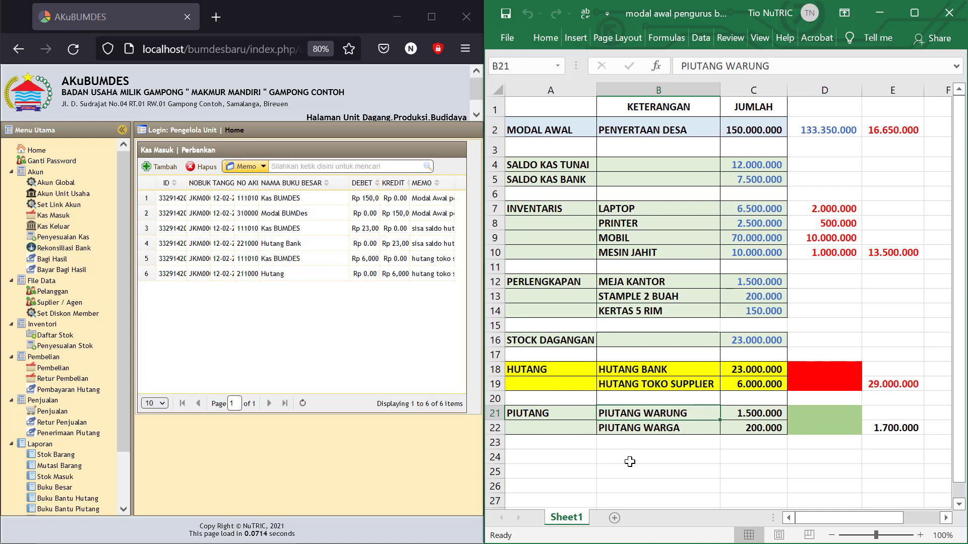
left_click(640, 438)
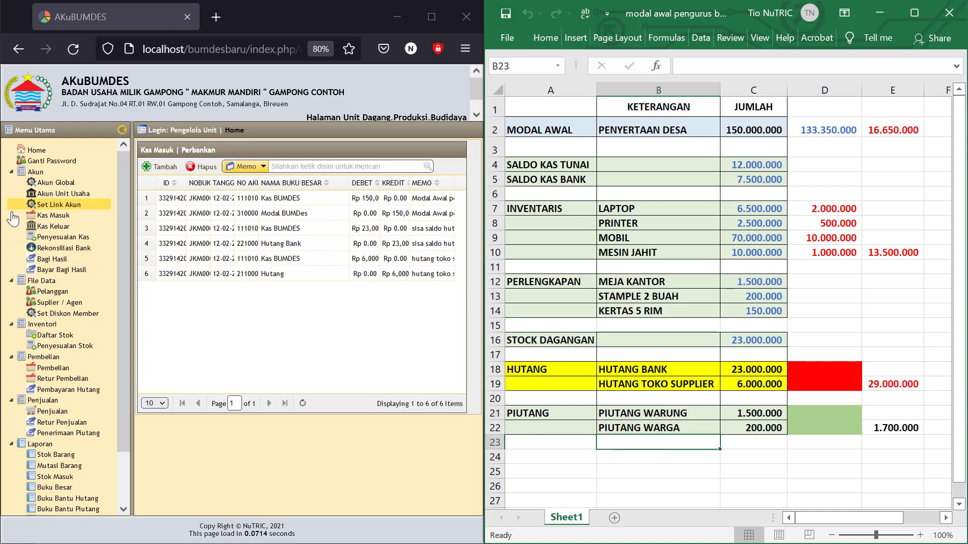
left_click(54, 238)
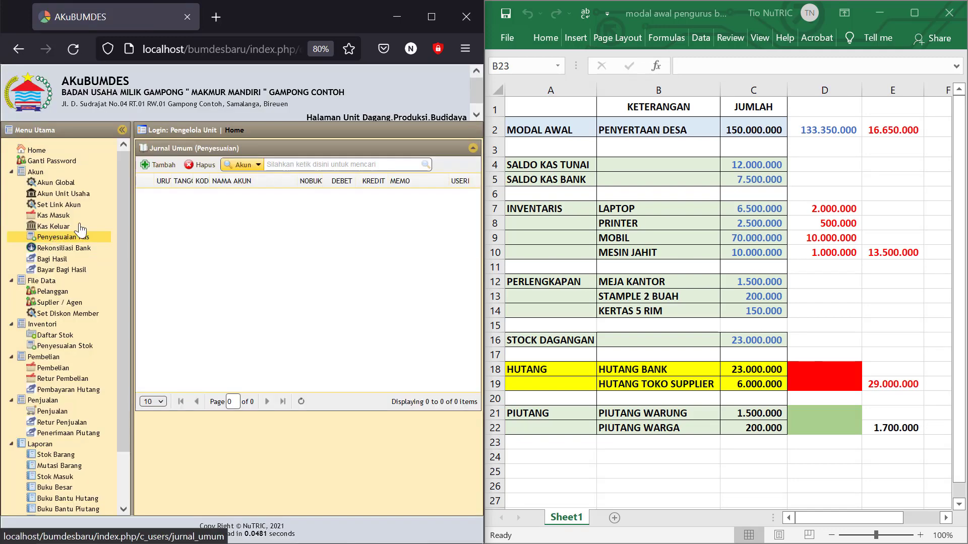
left_click(157, 169)
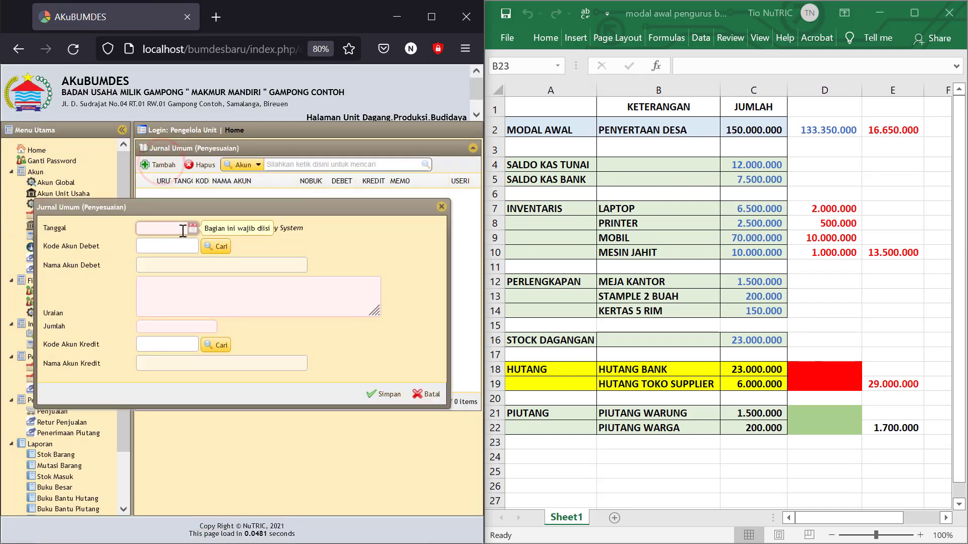
left_click(193, 230)
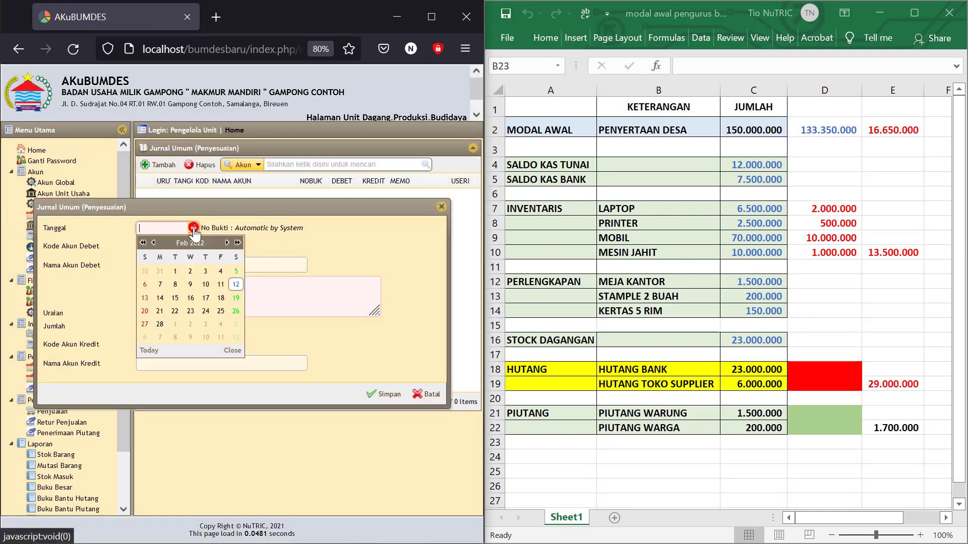
left_click(232, 284)
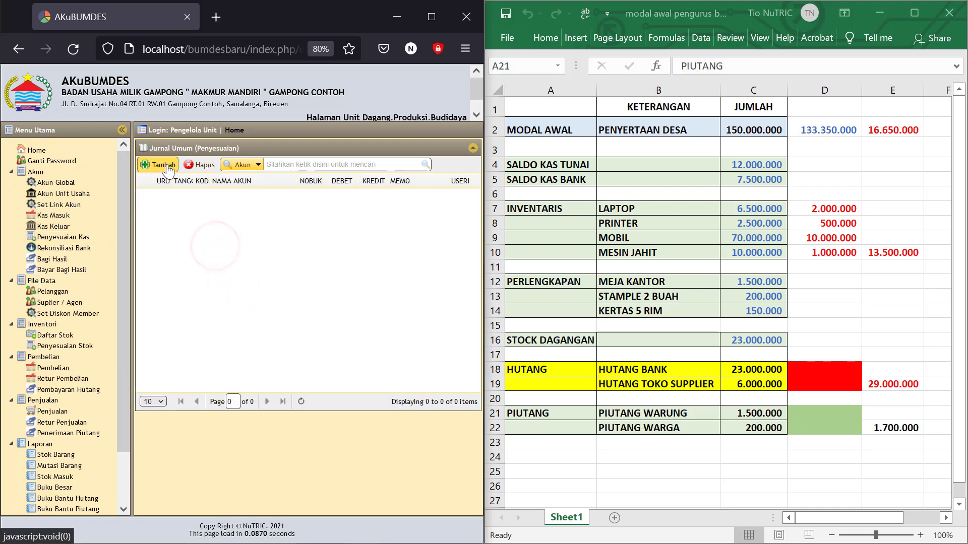
- Start a new Jurnal Umum (Penyesuaian) entry dated 12-02-2022 with Piutang as the debit account
left_click(159, 165)
left_click(191, 224)
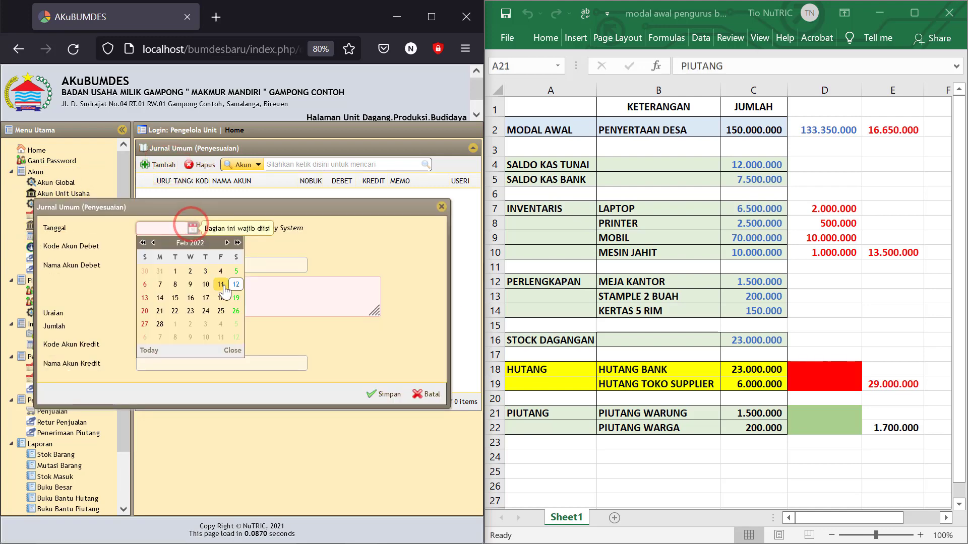
left_click(236, 285)
left_click(217, 244)
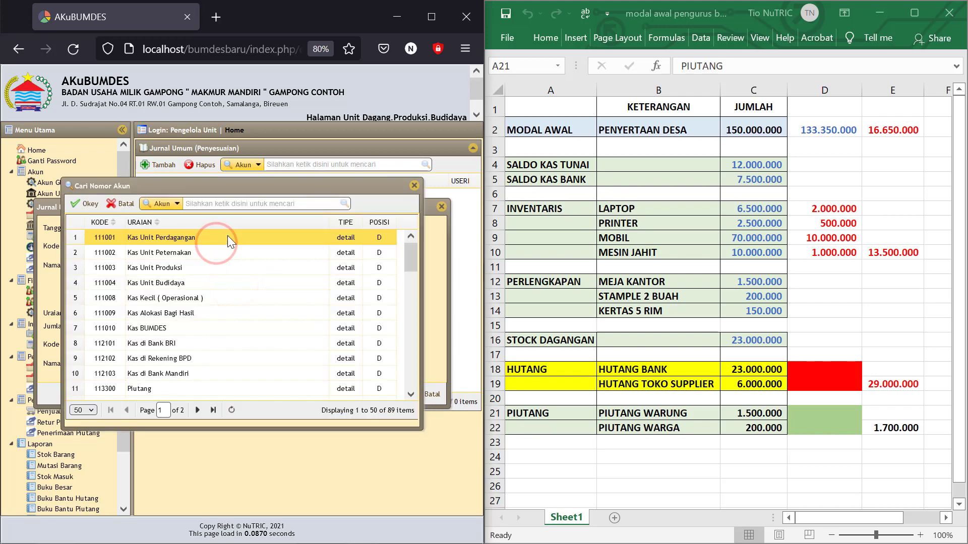
left_click(212, 203)
type("piutang")
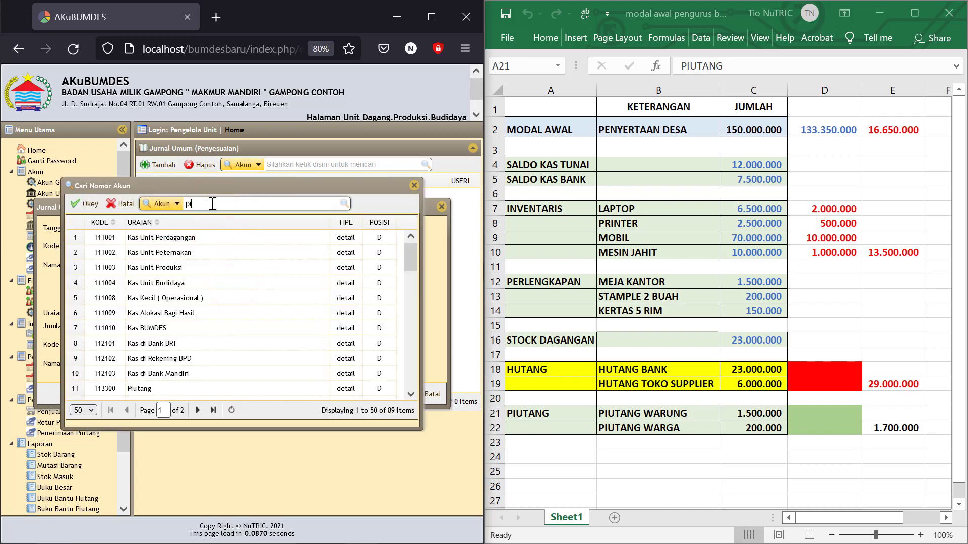
left_click(344, 203)
left_click(156, 238)
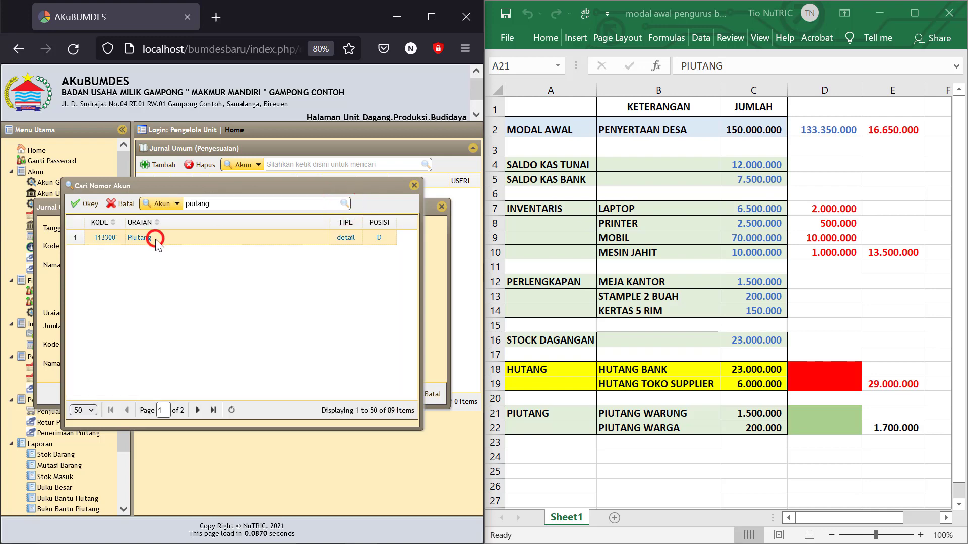
left_click(85, 204)
- Describe the entry as "piutang warung" and set its amount to Rp 1.500.000
left_click(155, 298)
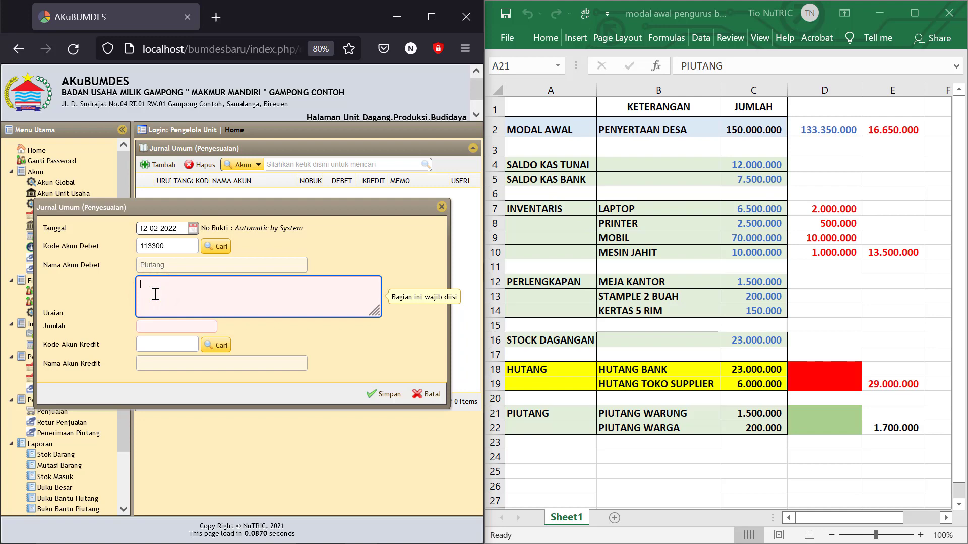
type("piutang warung")
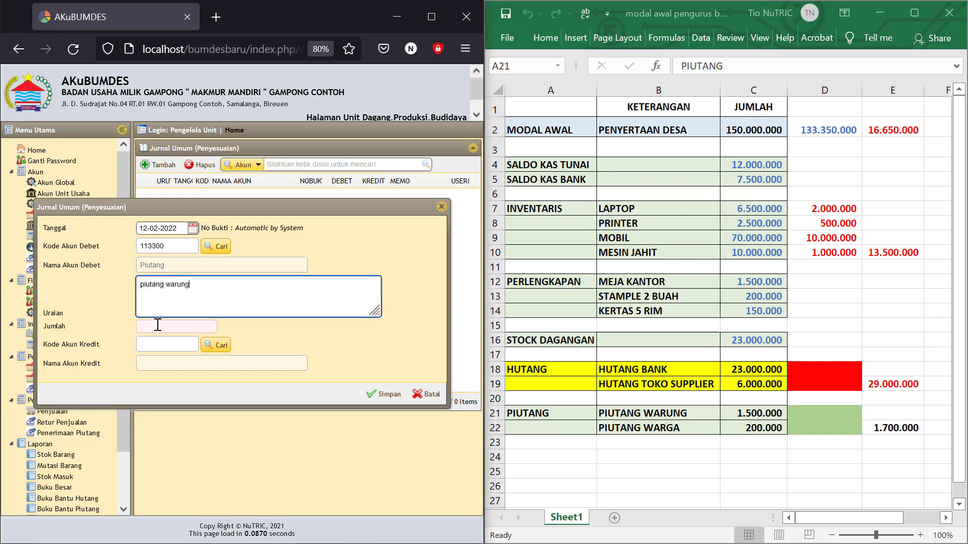
left_click(158, 325)
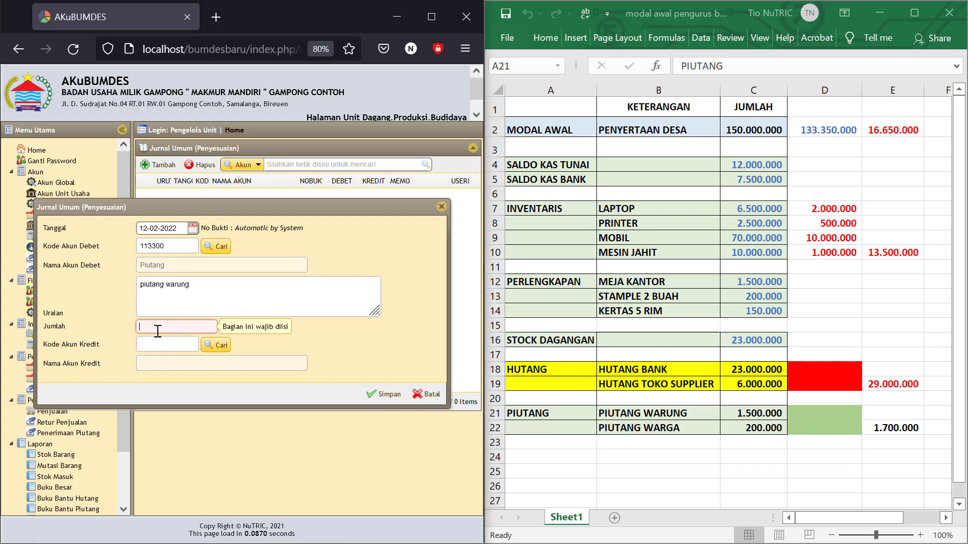
type("1500000")
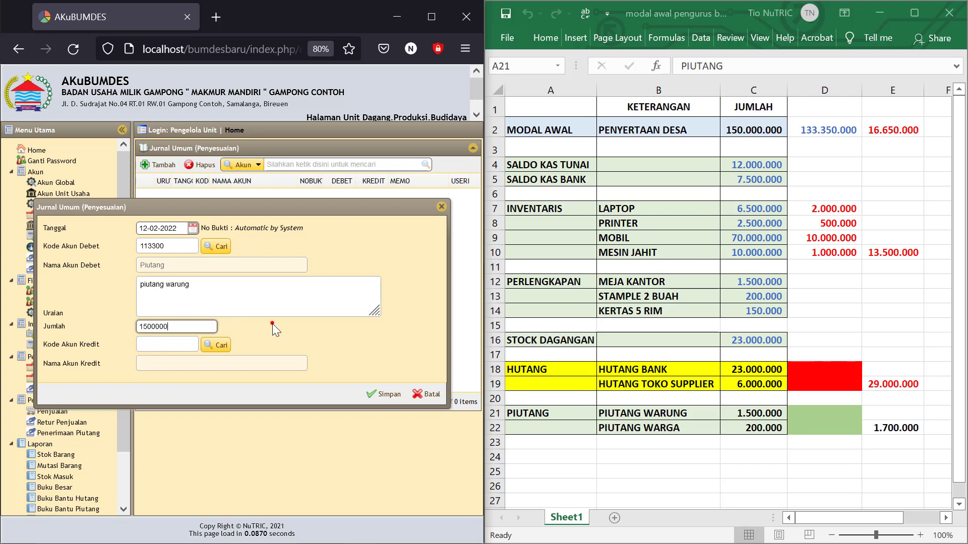
left_click(272, 323)
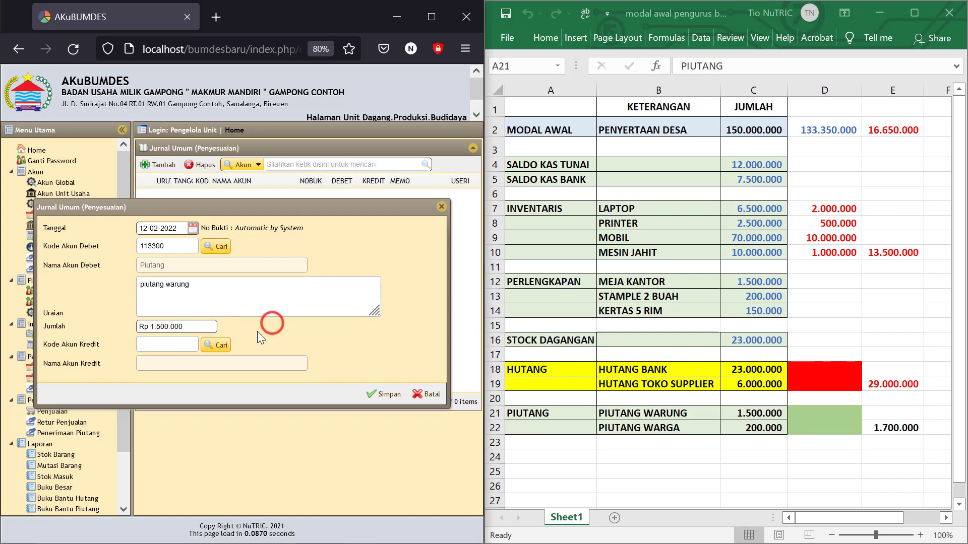
- Search the accounts for "modal" and assign Modal BUMDes as the credit account of the piutang warung entry
left_click(216, 345)
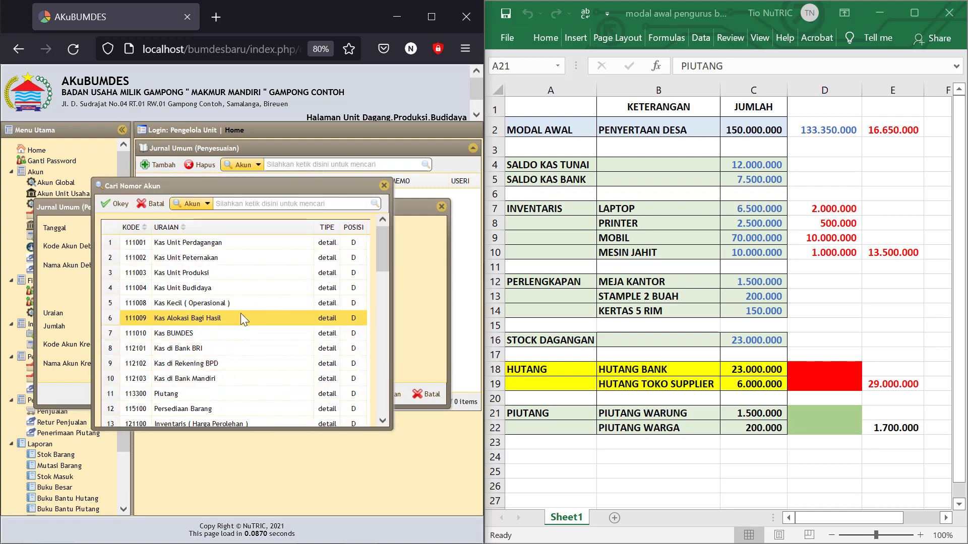
left_click(230, 203)
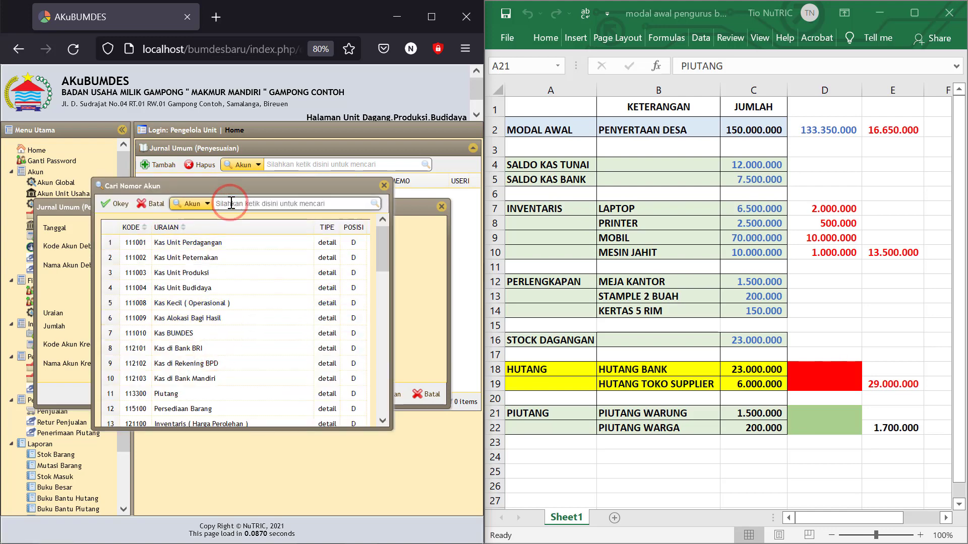
type("modal")
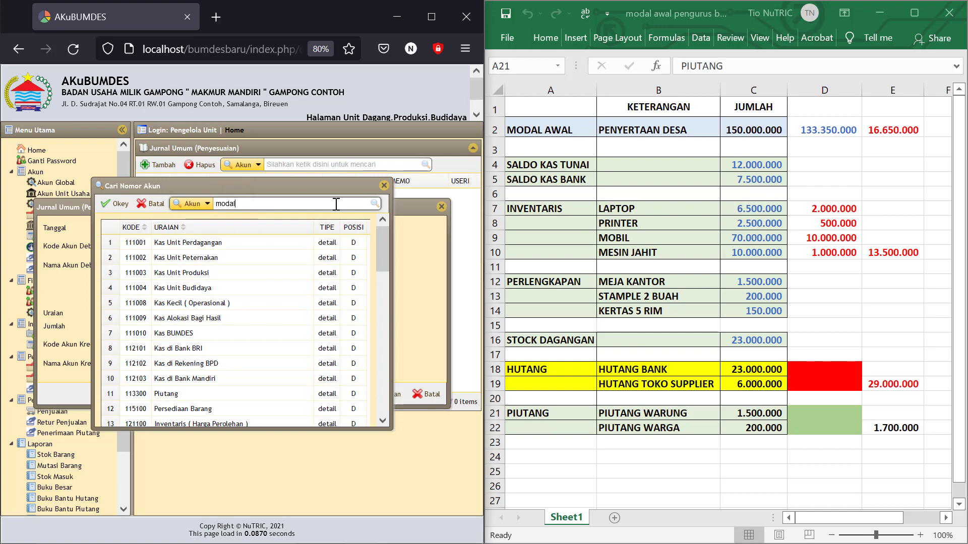
left_click(374, 204)
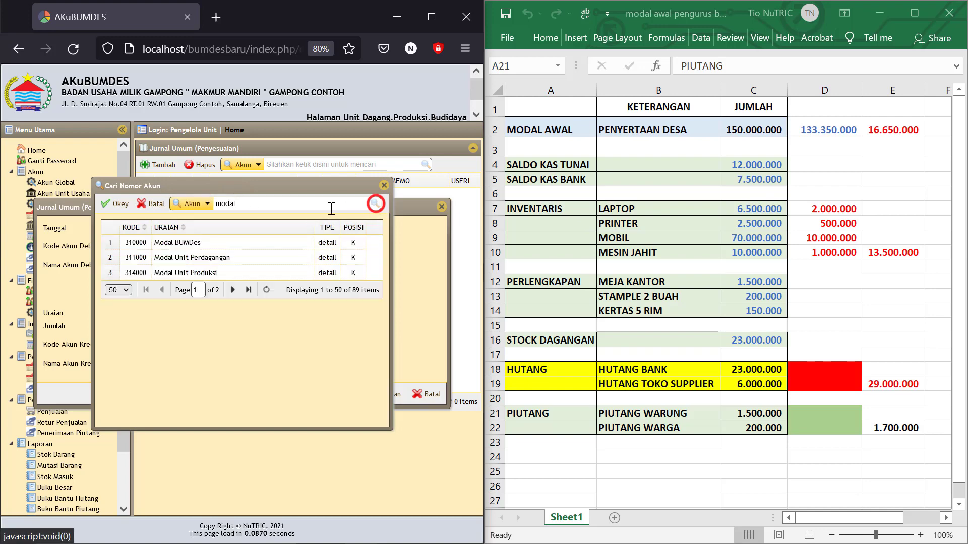
left_click(210, 245)
left_click(116, 203)
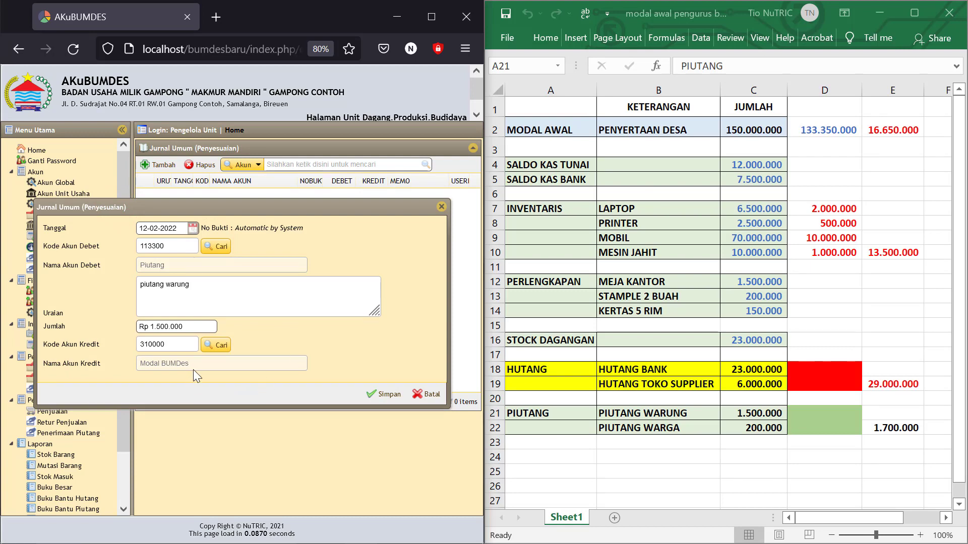
- Check the debit and credit account names of the piutang warung entry and save it
left_click(174, 265)
left_click(381, 334)
left_click_drag(180, 265, 124, 262)
left_click_drag(202, 362, 125, 359)
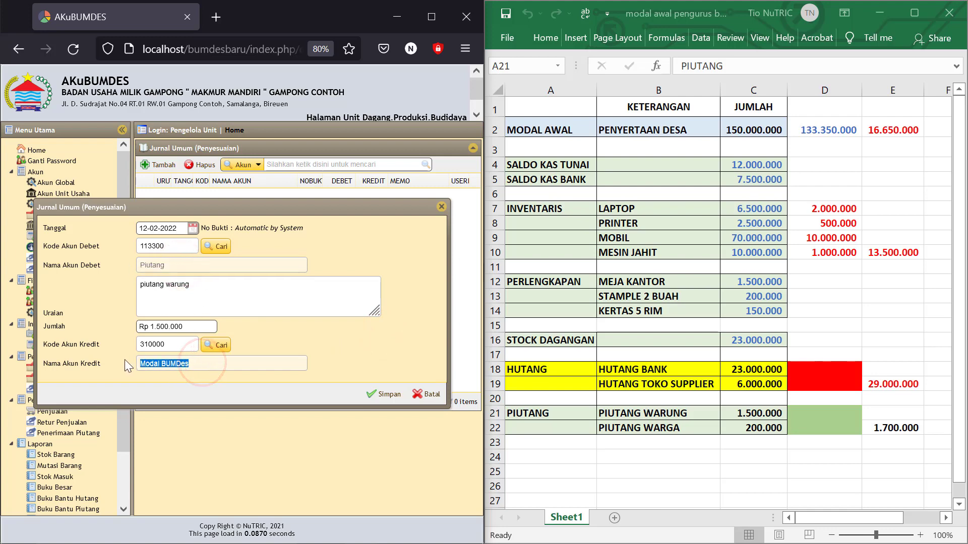
left_click(347, 349)
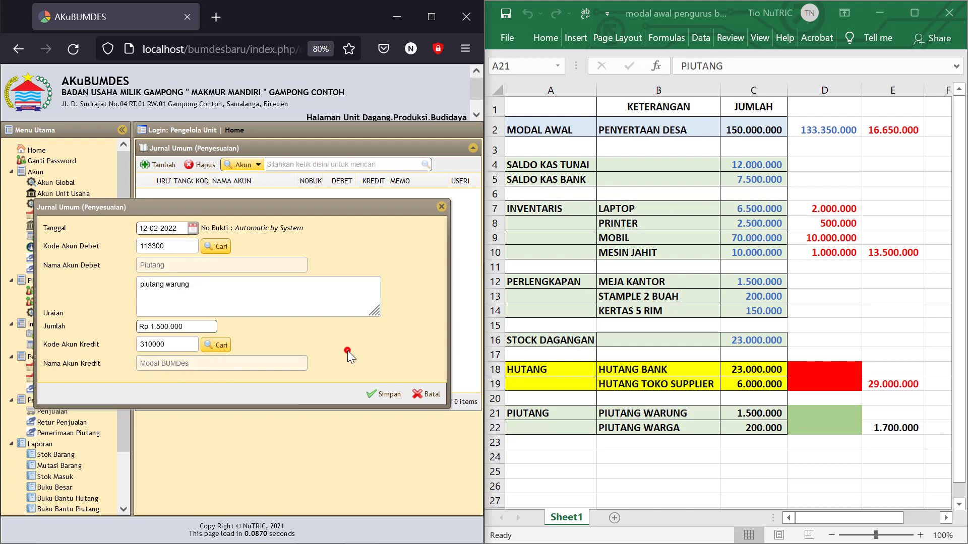
left_click(382, 398)
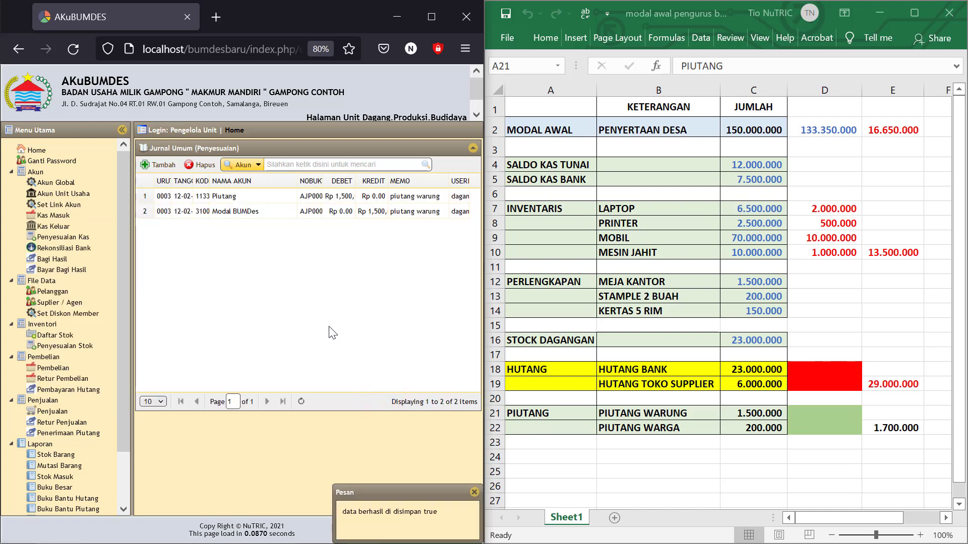
- Add another adjustment journal entry dated 12-02-2022 with Piutang as the debit account
left_click(157, 164)
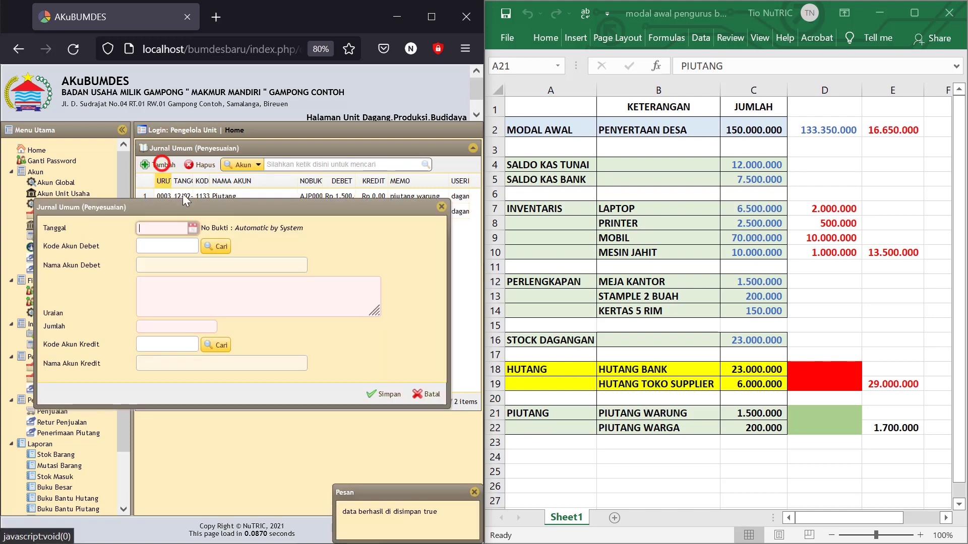
left_click(192, 223)
left_click(235, 284)
left_click(220, 247)
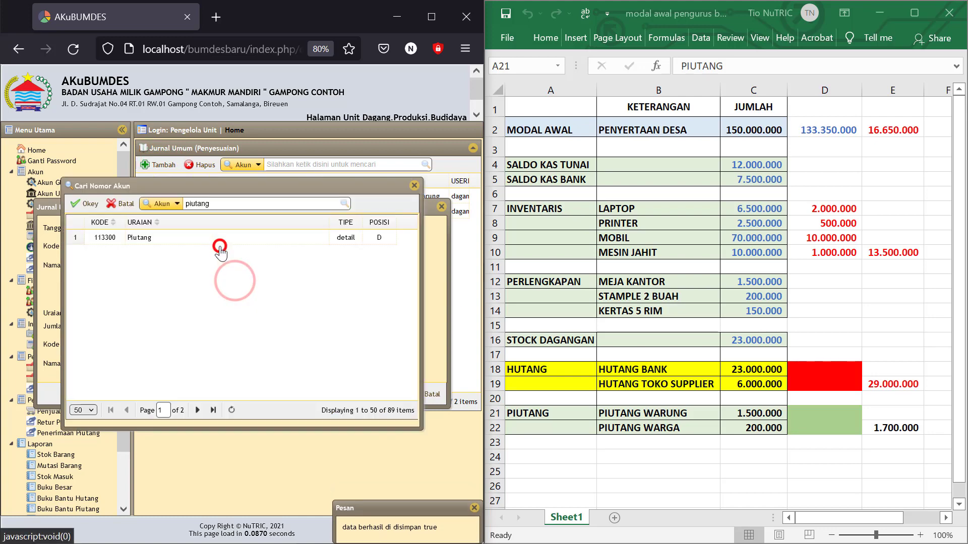
left_click(144, 237)
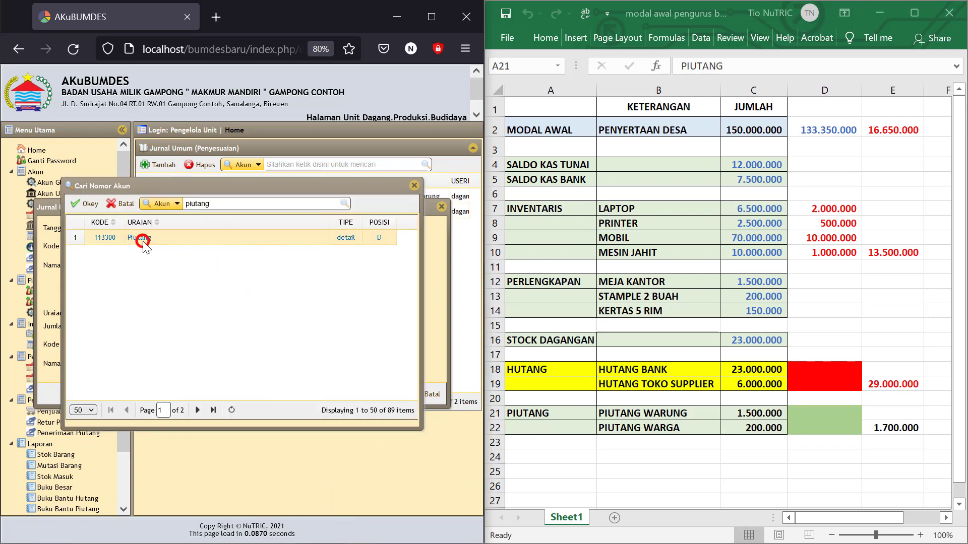
left_click(85, 203)
- Describe the second entry as "piutang warga" and set its amount to Rp 200.000
left_click(153, 283)
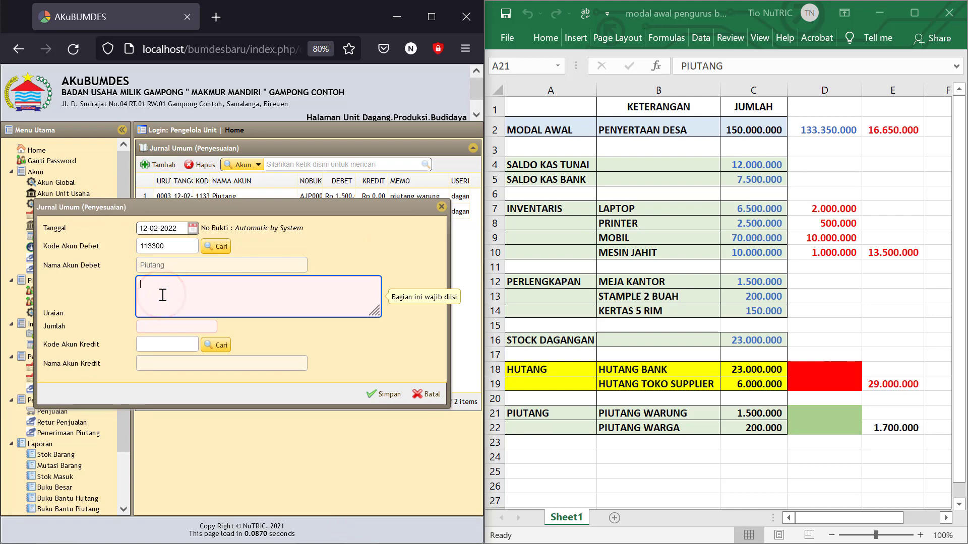
type("piutang warga")
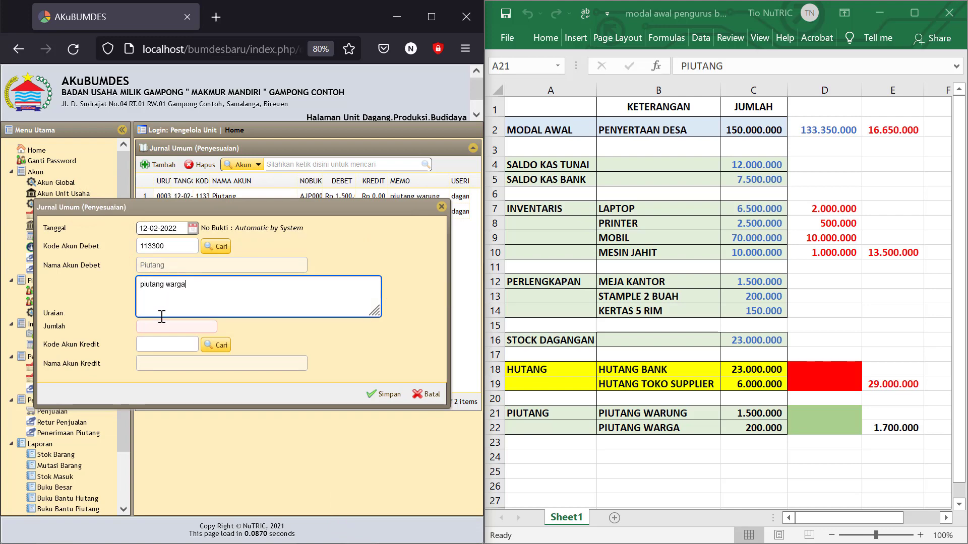
left_click(161, 327)
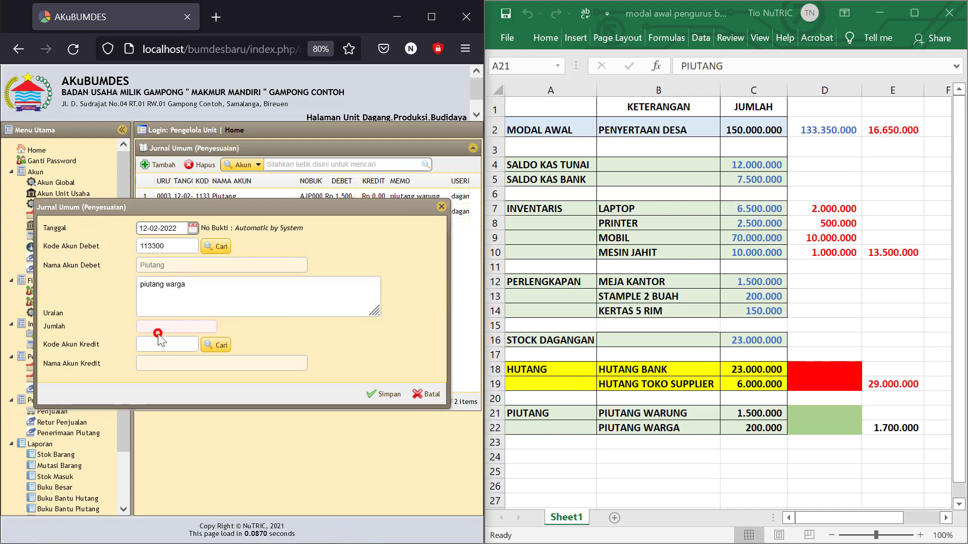
type("200.000")
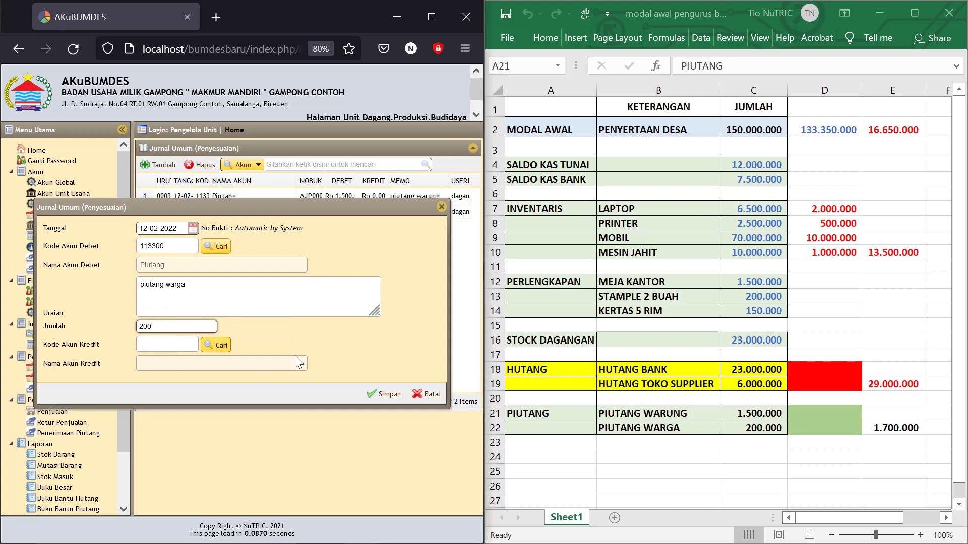
left_click(316, 333)
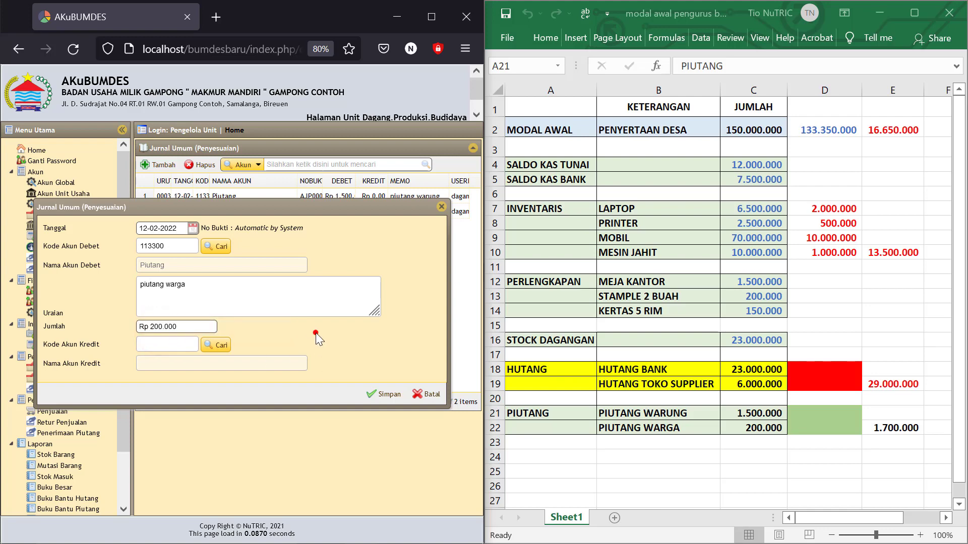
- Assign Modal BUMDes as the credit account of the piutang warga entry and save it
left_click(222, 347)
left_click(171, 243)
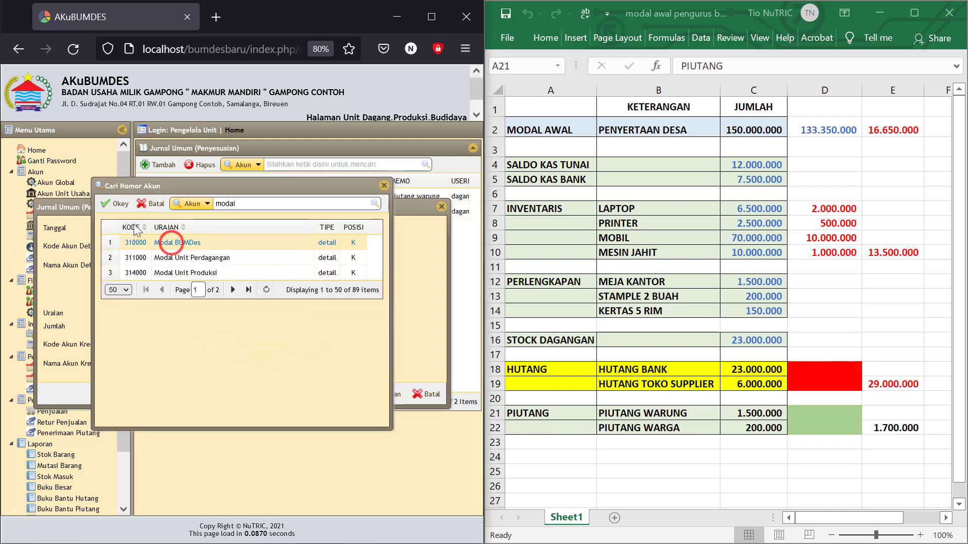
left_click(119, 204)
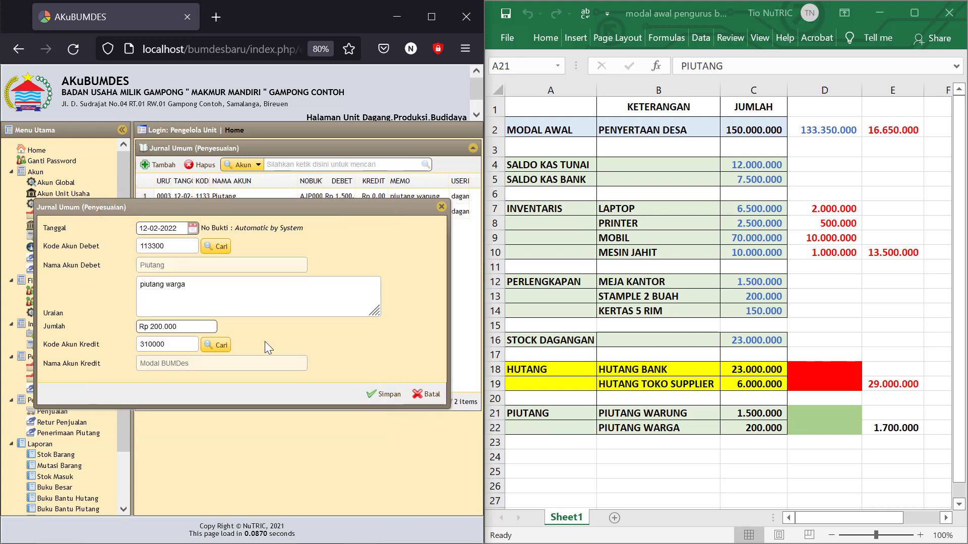
left_click(386, 395)
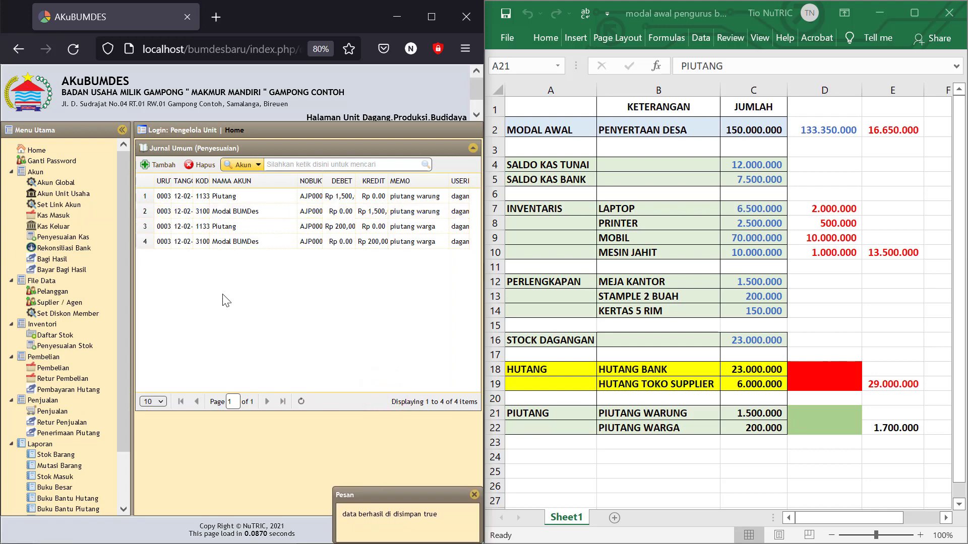
- Display the Neraca report for 12-02-2022
left_click_drag(123, 356, 125, 409)
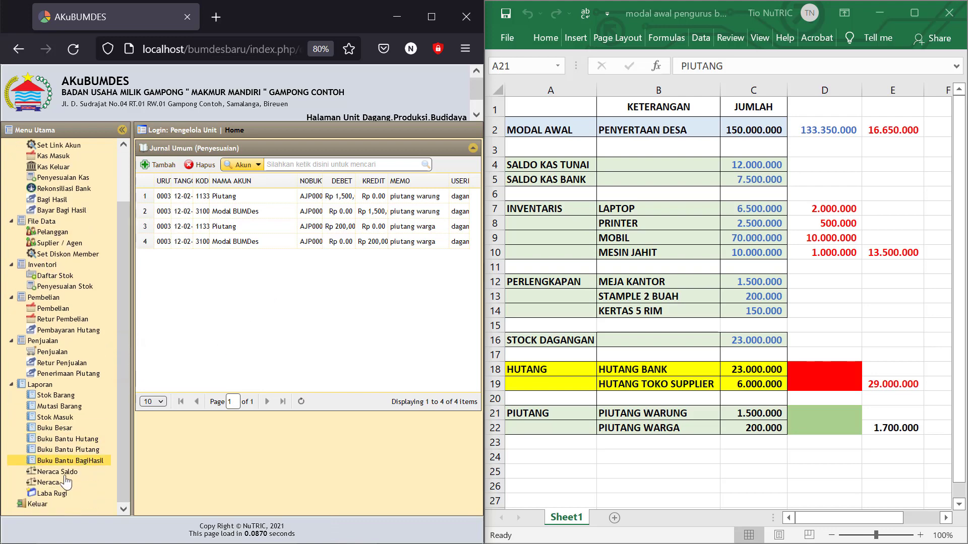
left_click(45, 485)
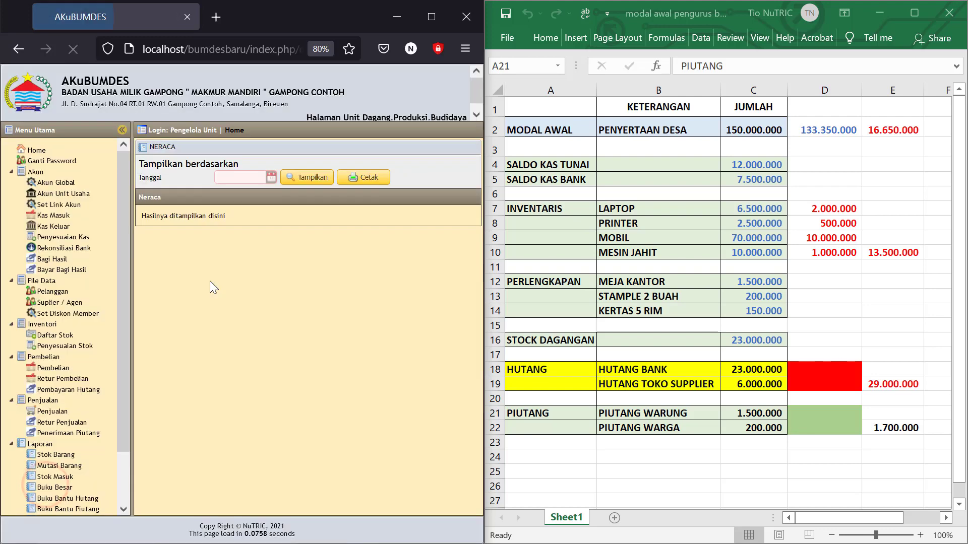
left_click(270, 179)
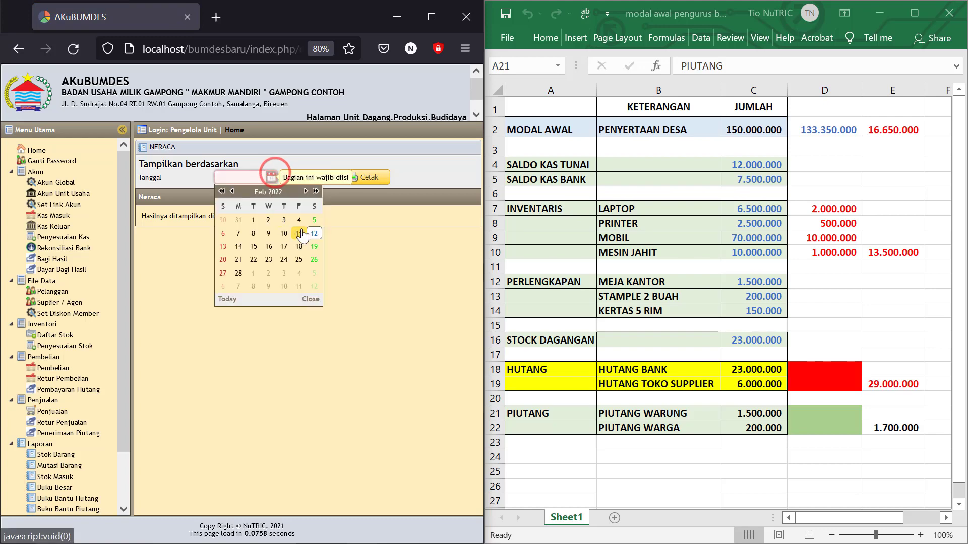
left_click(313, 220)
left_click(308, 178)
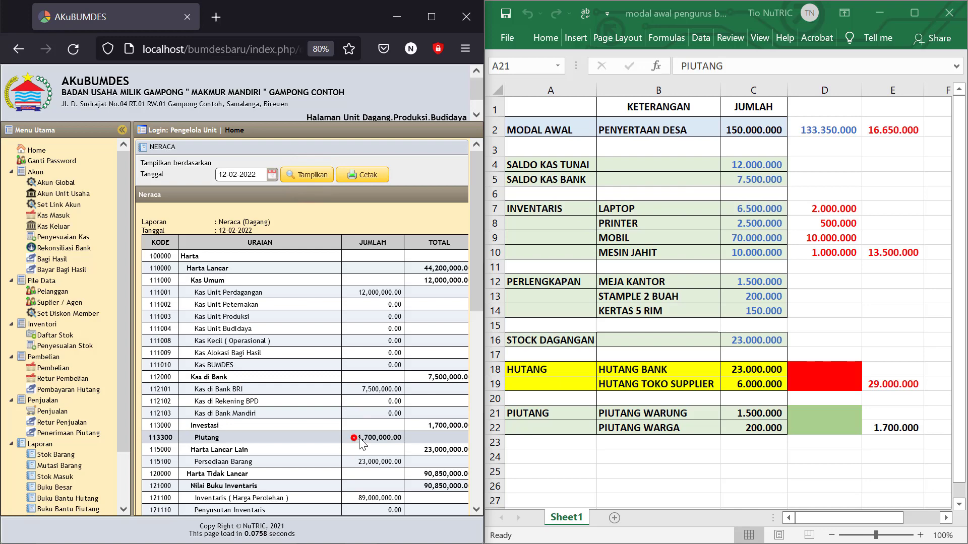
- Examine the Piutang amount in the Neraca, followed by the TOTAL AKTIVA, Hutang and Modal BUMDes rows
left_click_drag(356, 438, 404, 443)
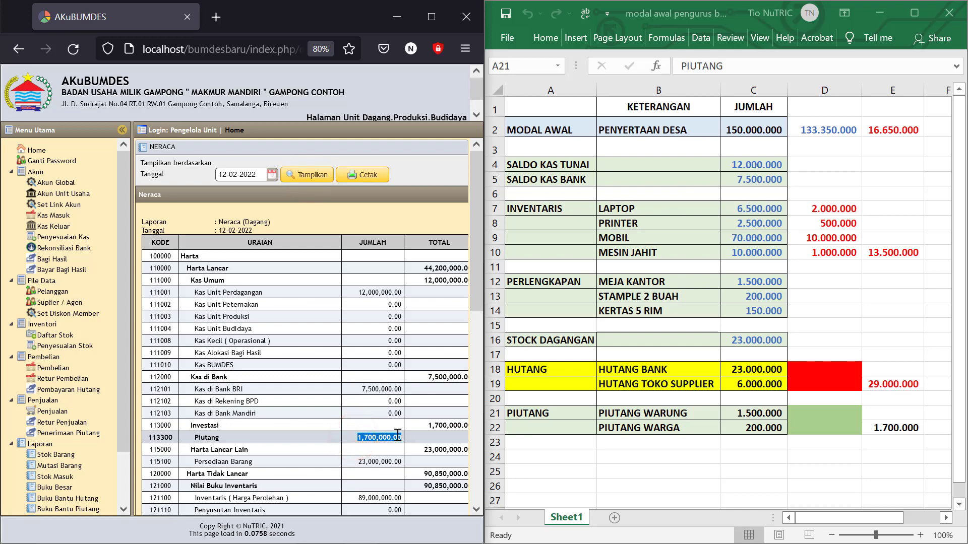
scroll(393, 437, "down", 10)
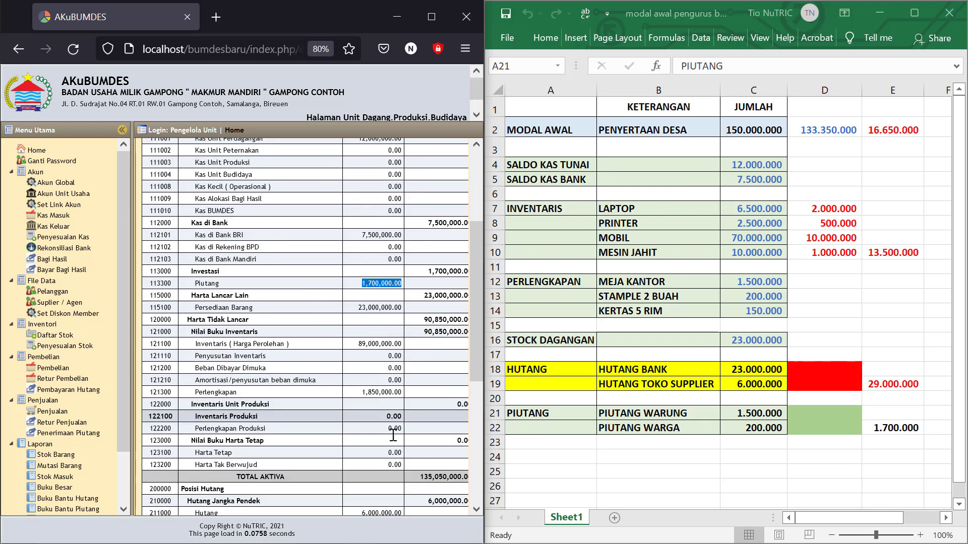
scroll(389, 440, "down", 3)
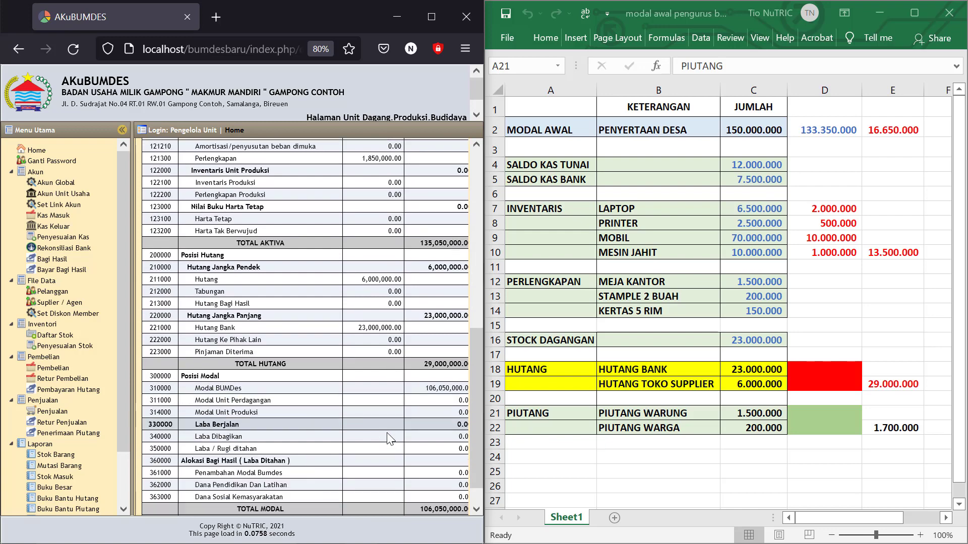
- Open the Buku Besar report and choose Modal BUMDes as the account to display
left_click_drag(418, 358, 455, 358)
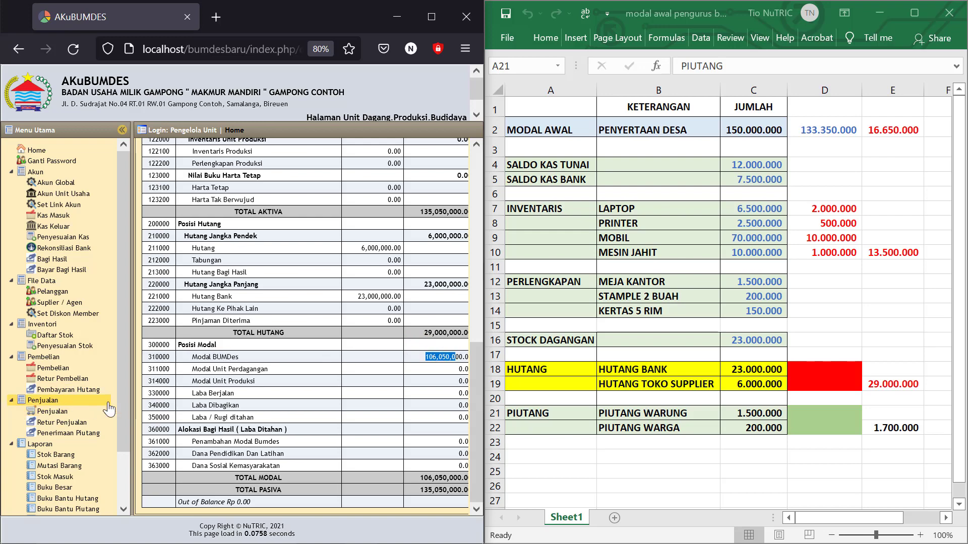
left_click_drag(122, 402, 122, 467)
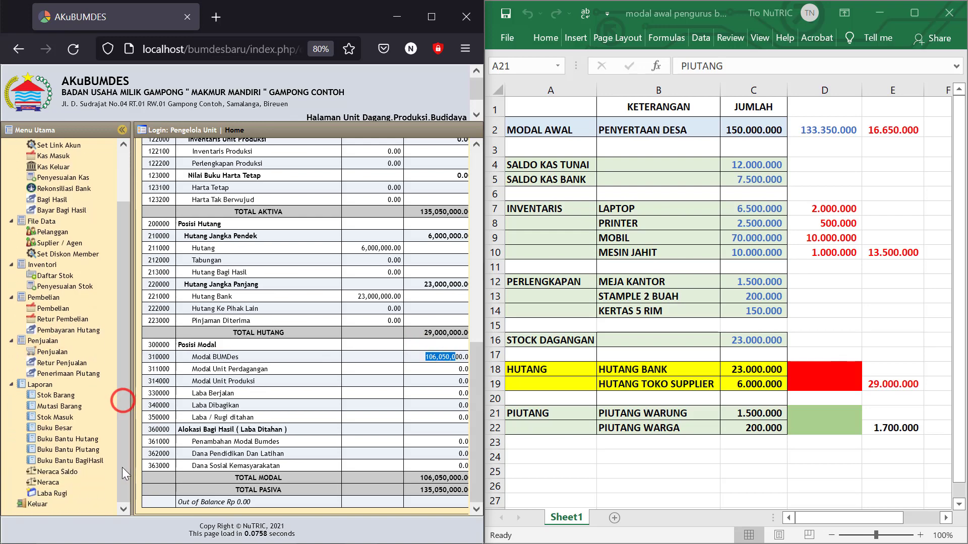
left_click(52, 428)
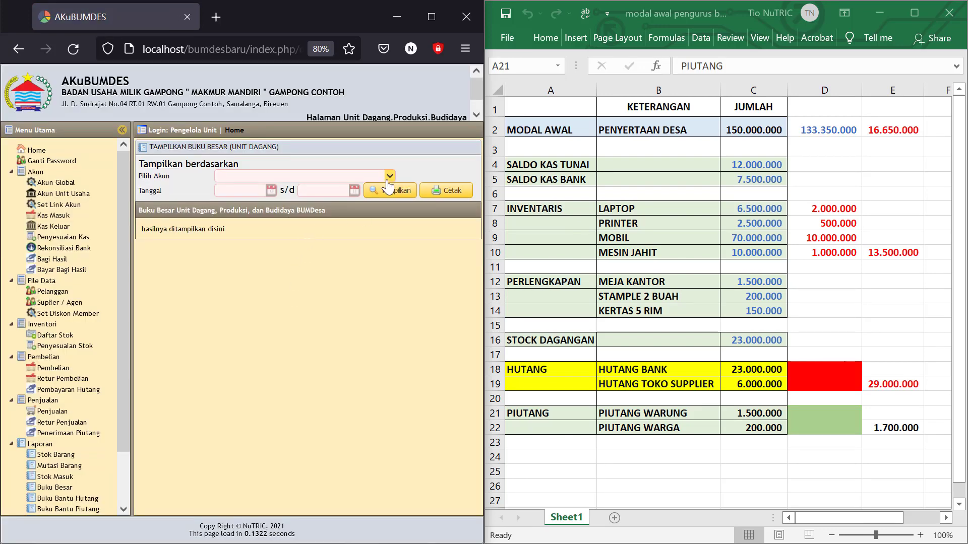
left_click(390, 176)
scroll(313, 236, "down", 7)
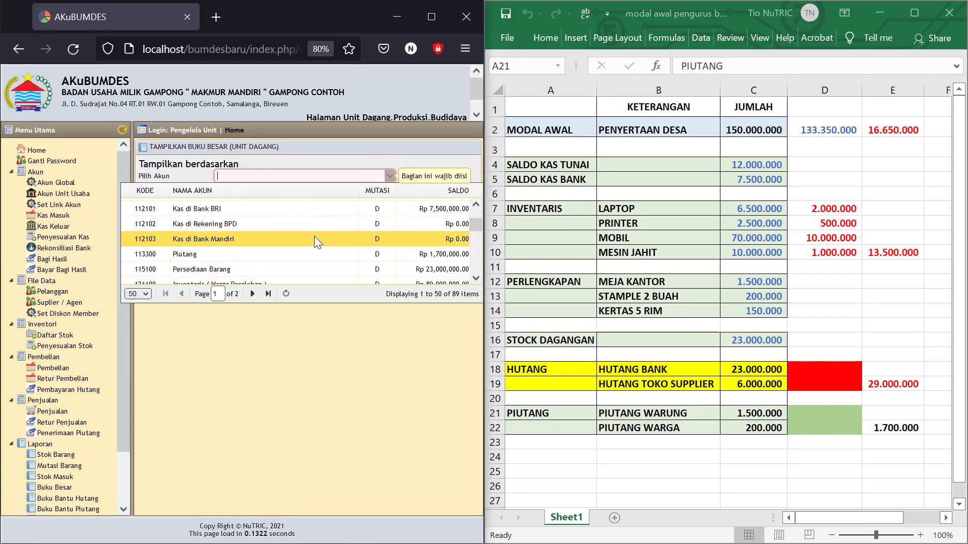
scroll(313, 236, "down", 3)
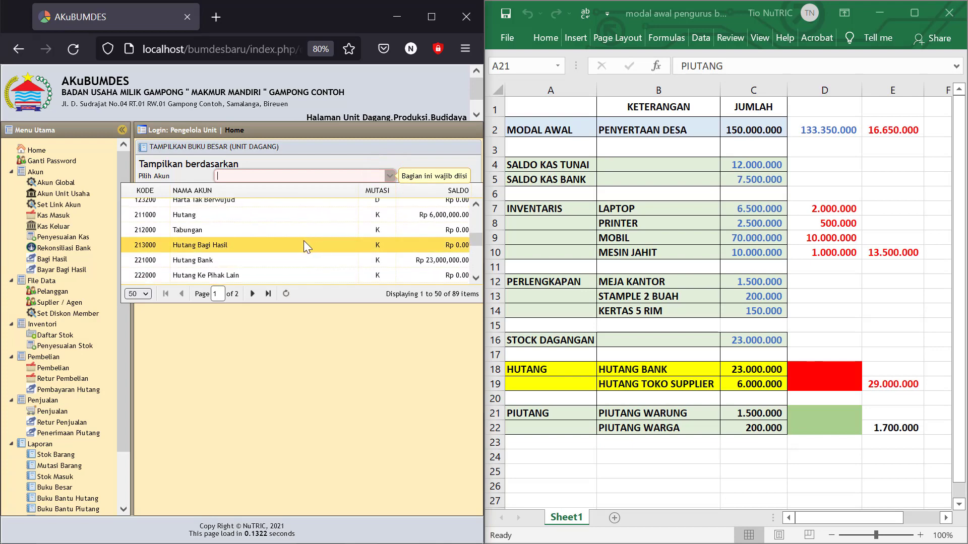
left_click(248, 176)
type("modal")
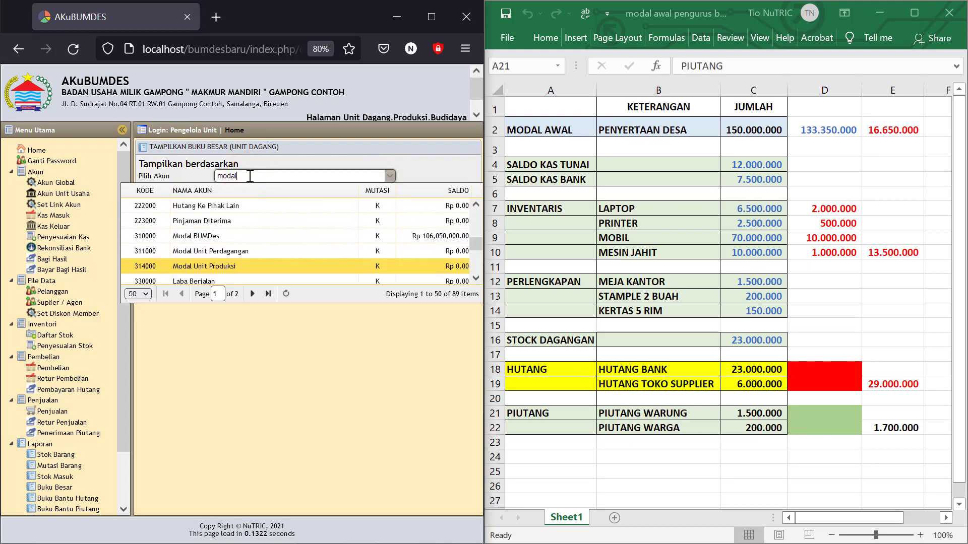
left_click(206, 235)
- Display the Modal BUMDes ledger for the period 01-02-2022 to 28-02-2022
left_click(271, 192)
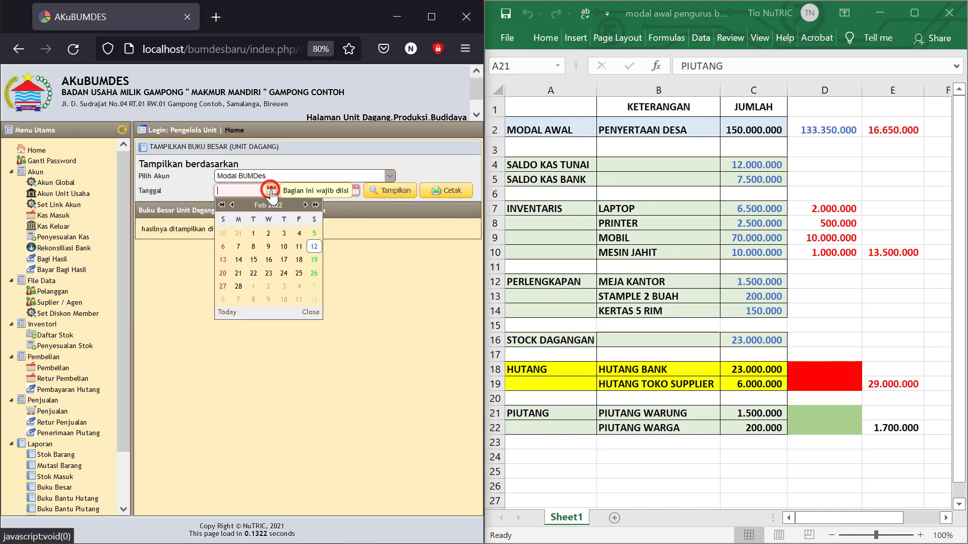
left_click(255, 231)
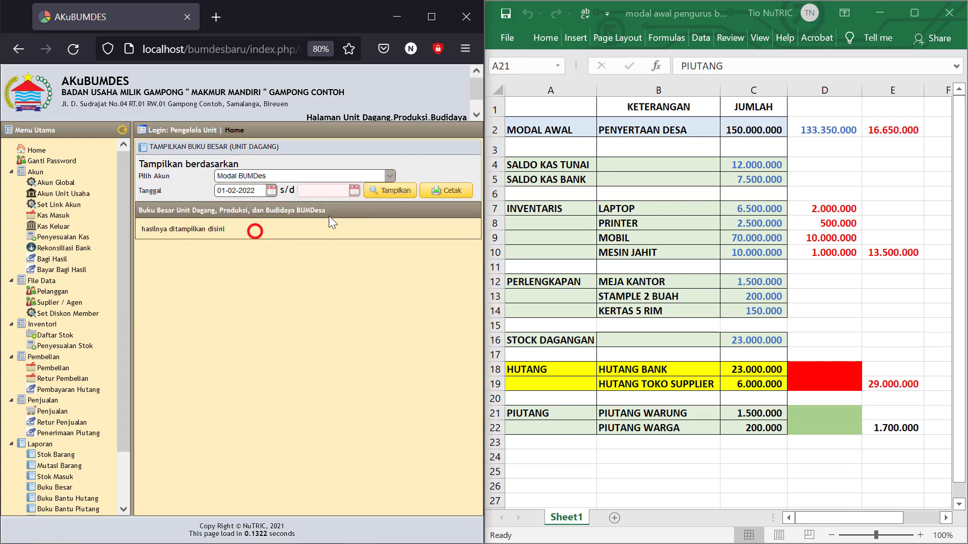
left_click(354, 191)
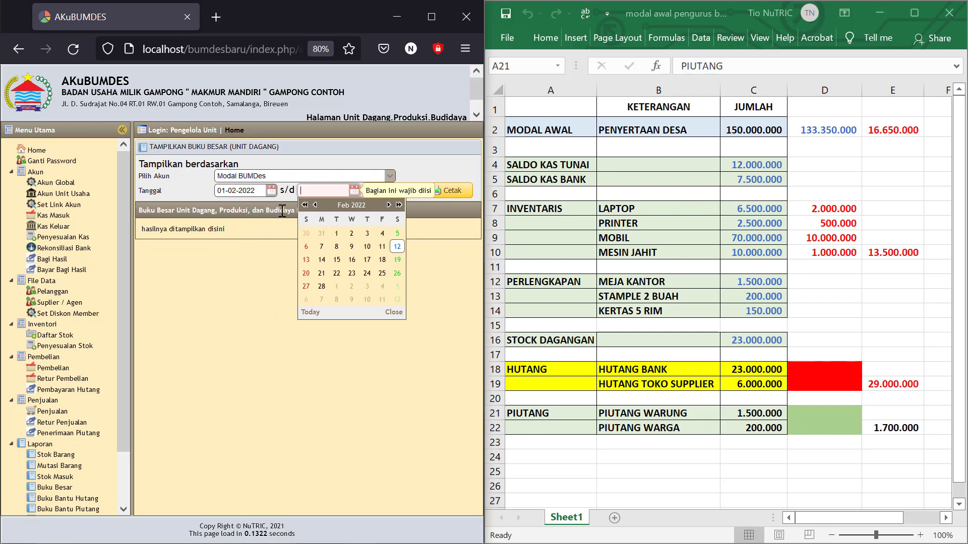
left_click(321, 287)
left_click(396, 193)
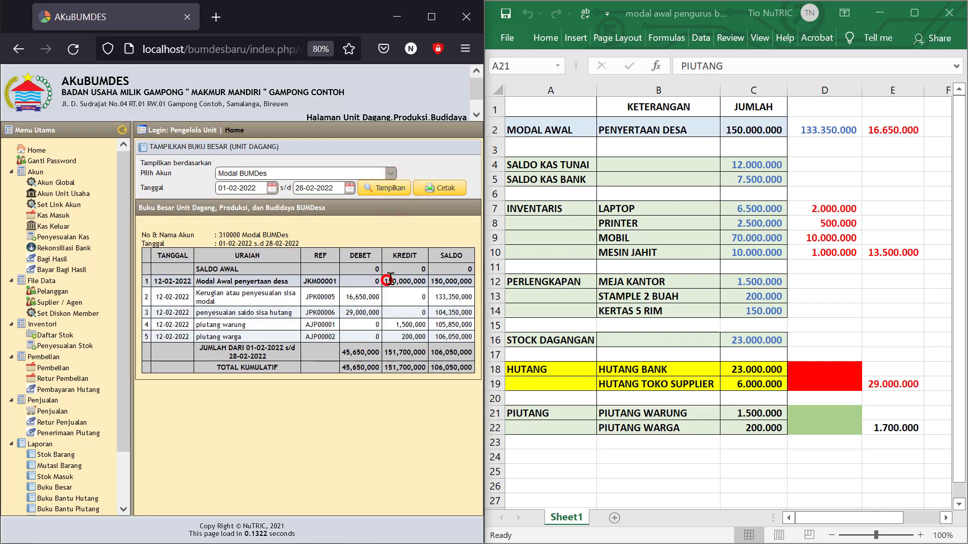
- Examine the debit and credit amounts of each Modal BUMDes ledger entry, followed by the period's debit total
left_click_drag(389, 282, 422, 281)
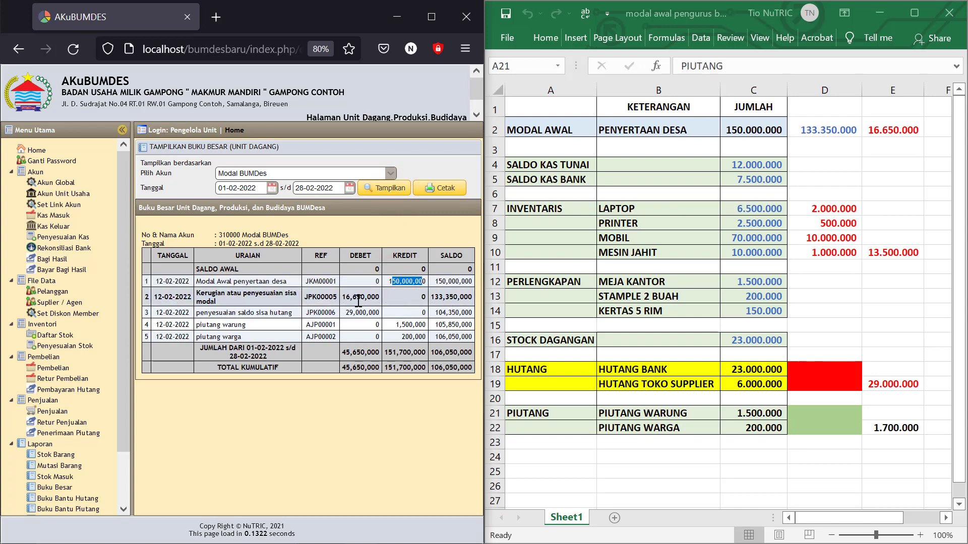
left_click_drag(343, 297, 373, 299)
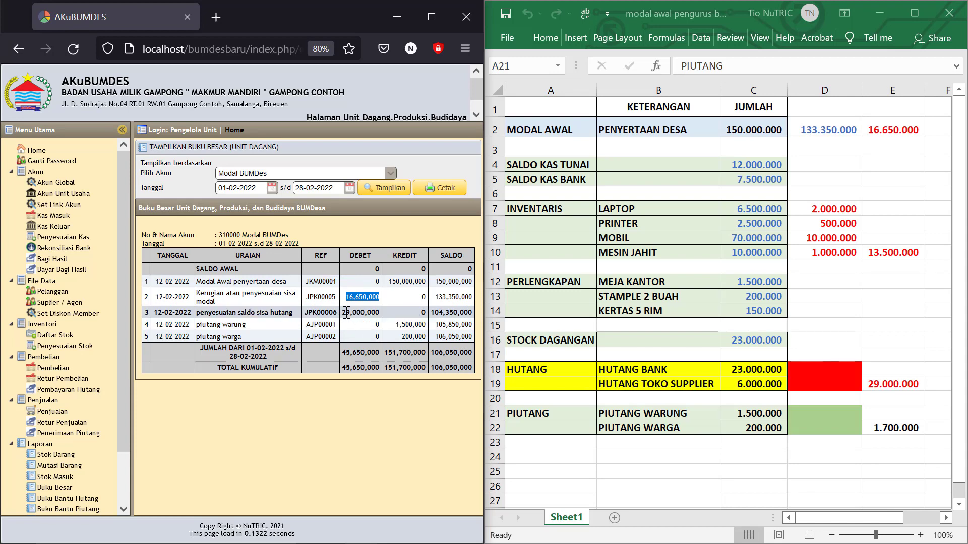
left_click_drag(343, 313, 422, 326)
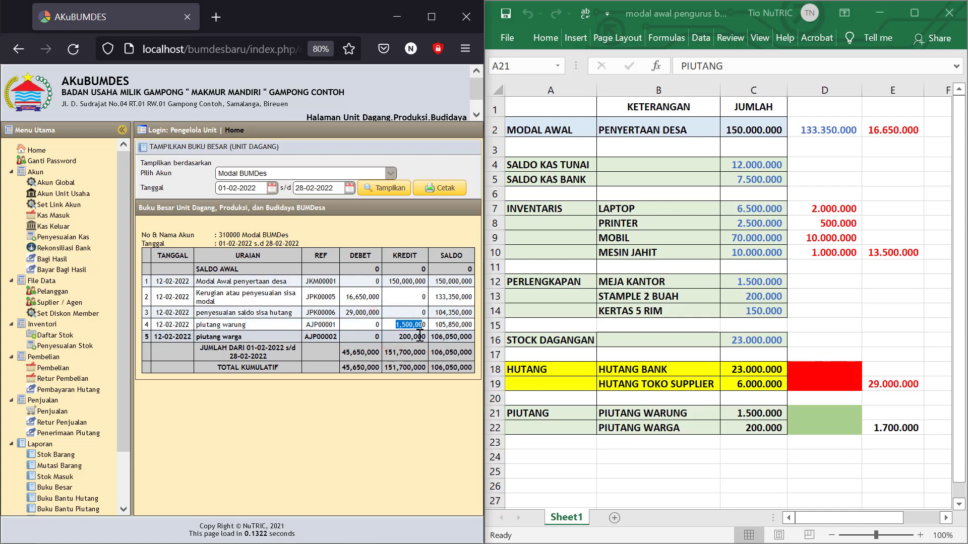
left_click_drag(393, 337, 422, 337)
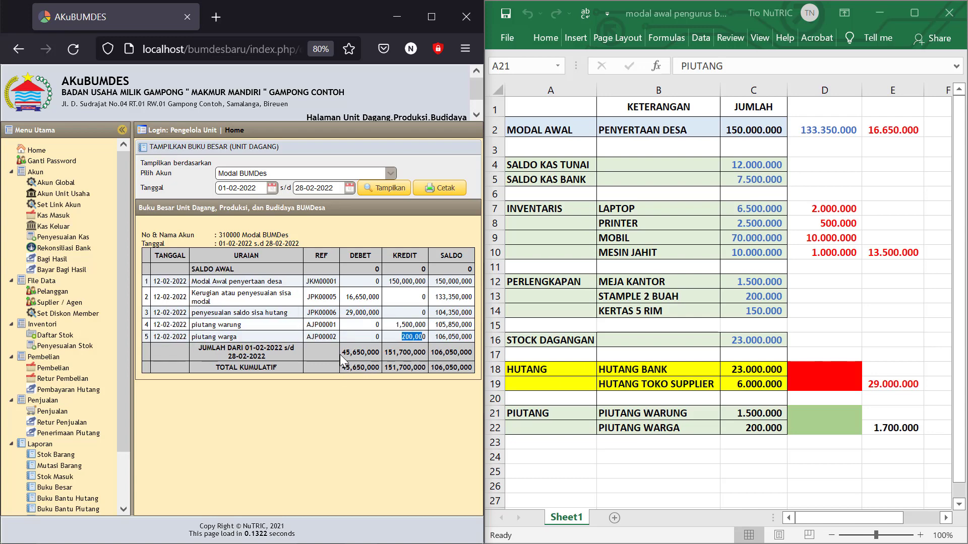
left_click_drag(345, 353, 367, 353)
left_click(383, 373)
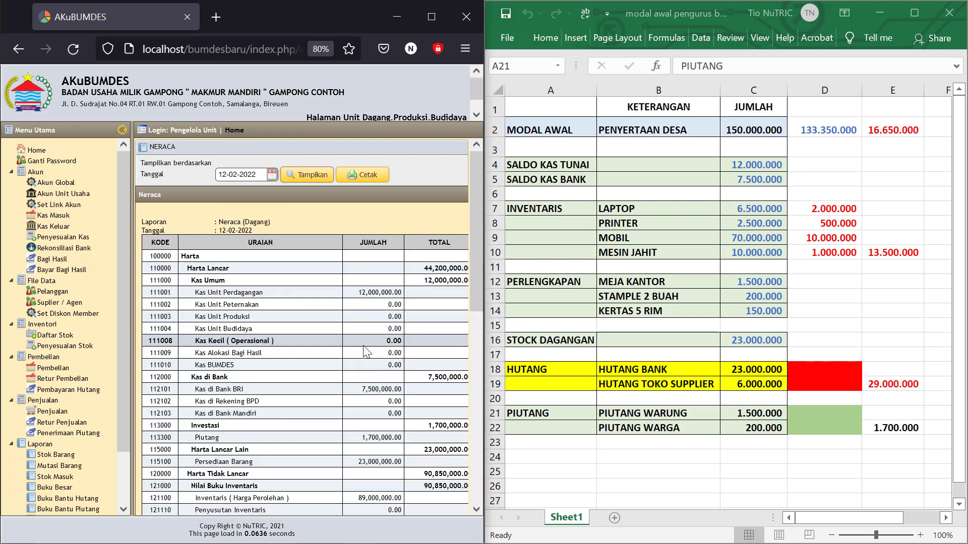
- Examine the Piutang and Modal BUMDes amounts in the Neraca for 12-02-2022
scroll(362, 344, "down", 2)
scroll(361, 344, "up", 2)
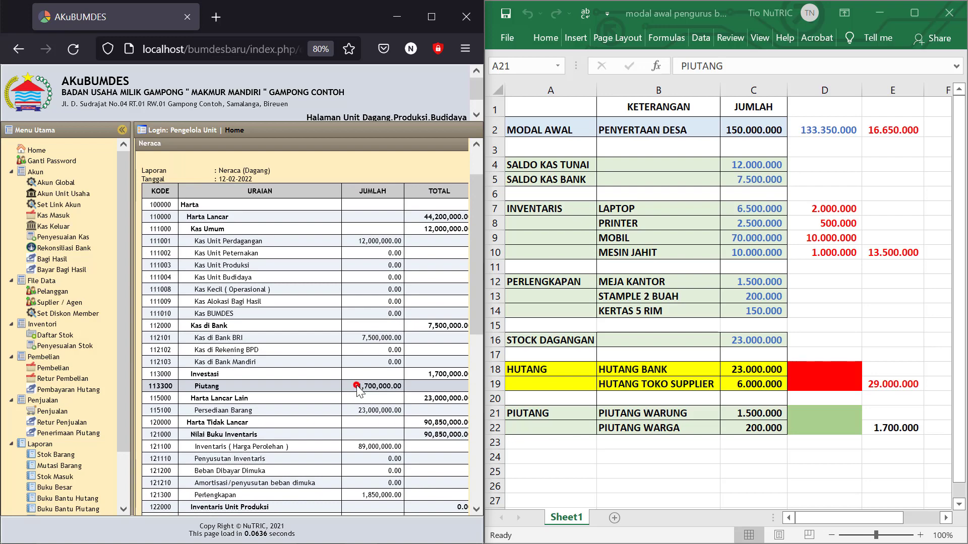
left_click_drag(357, 386, 405, 386)
left_click(382, 392)
left_click_drag(359, 388, 402, 387)
scroll(402, 388, "down", 6)
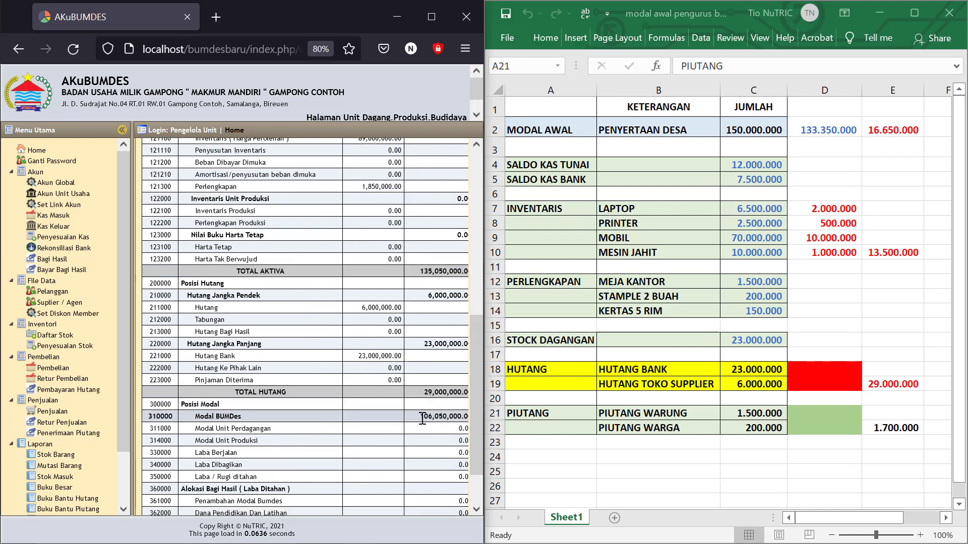
left_click_drag(421, 418, 453, 418)
left_click(420, 414)
left_click_drag(422, 417, 442, 417)
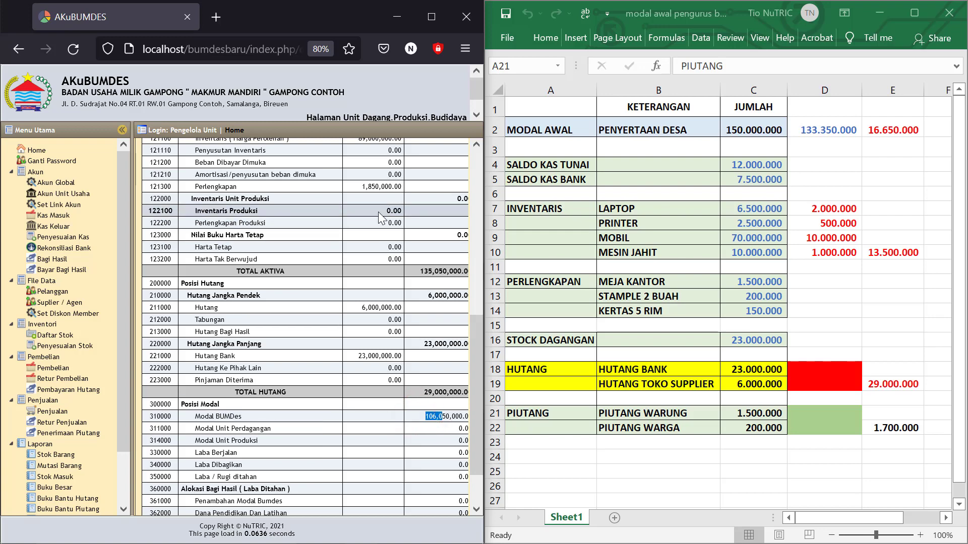
- Compare TOTAL AKTIVA with TOTAL PASIVA in the Neraca, and review TOTAL HUTANG and the asset rows
scroll(390, 448, "down", 2)
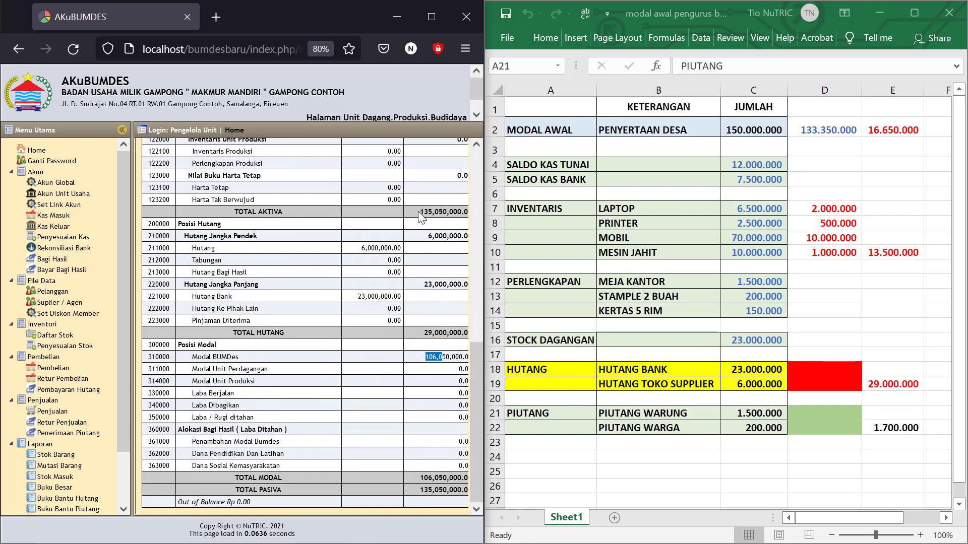
left_click_drag(418, 211, 427, 212)
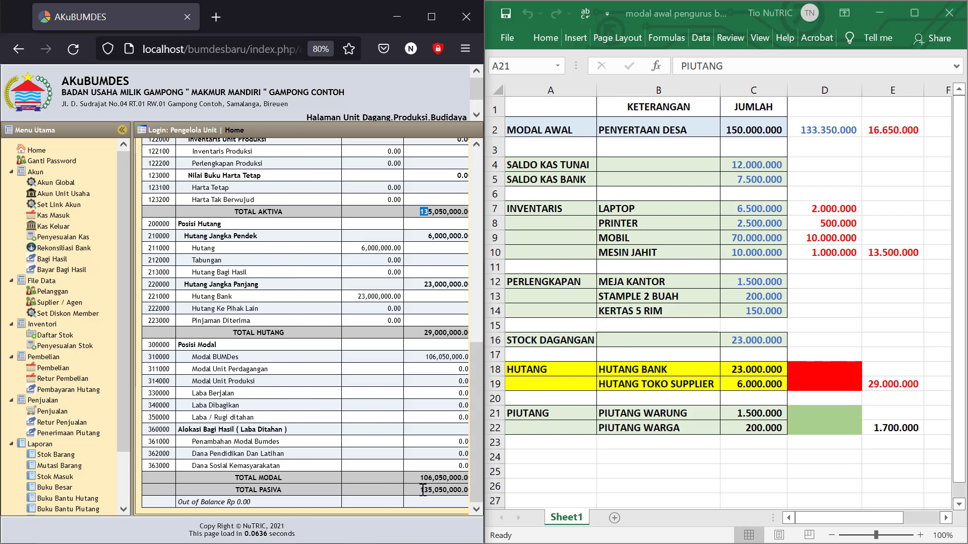
left_click_drag(422, 490, 434, 490)
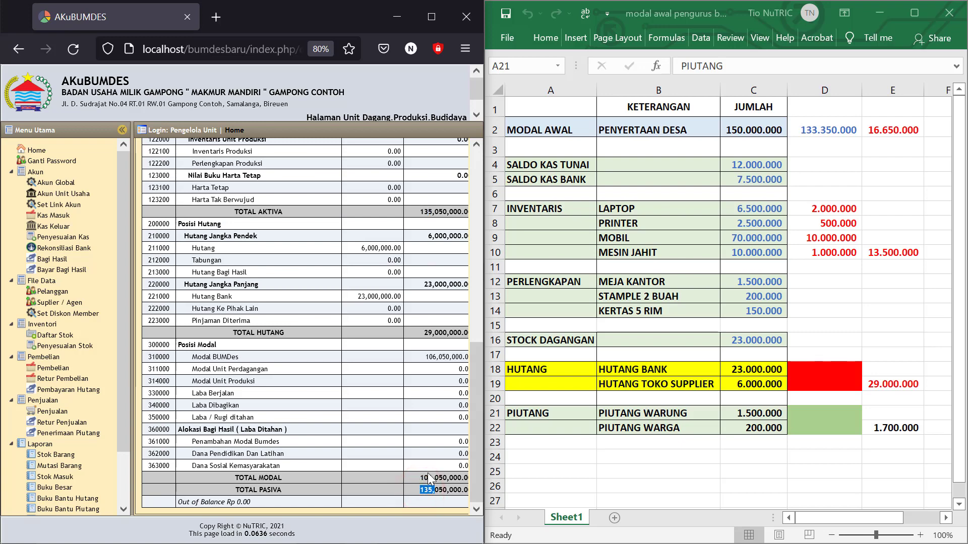
left_click(422, 357)
left_click_drag(423, 333, 443, 333)
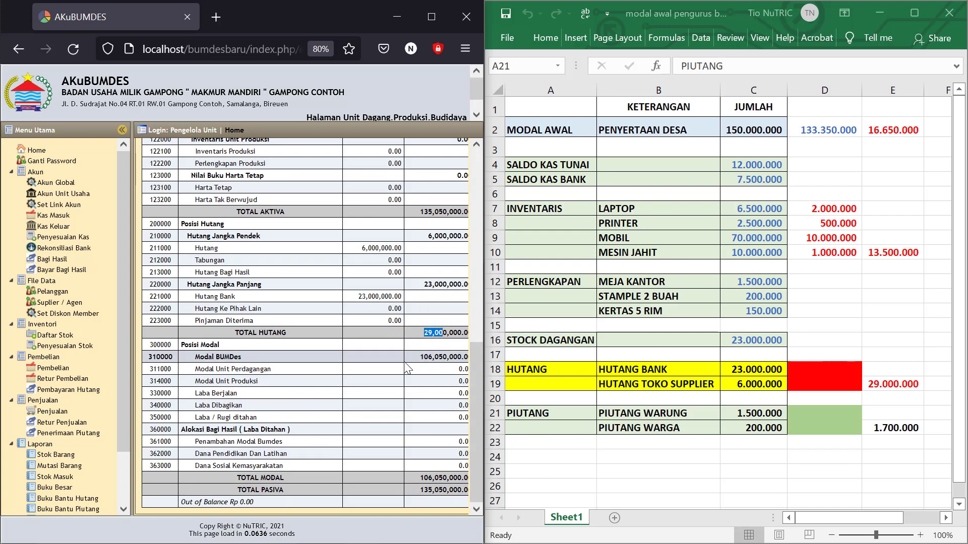
scroll(404, 362, "up", 3)
scroll(403, 197, "up", 7)
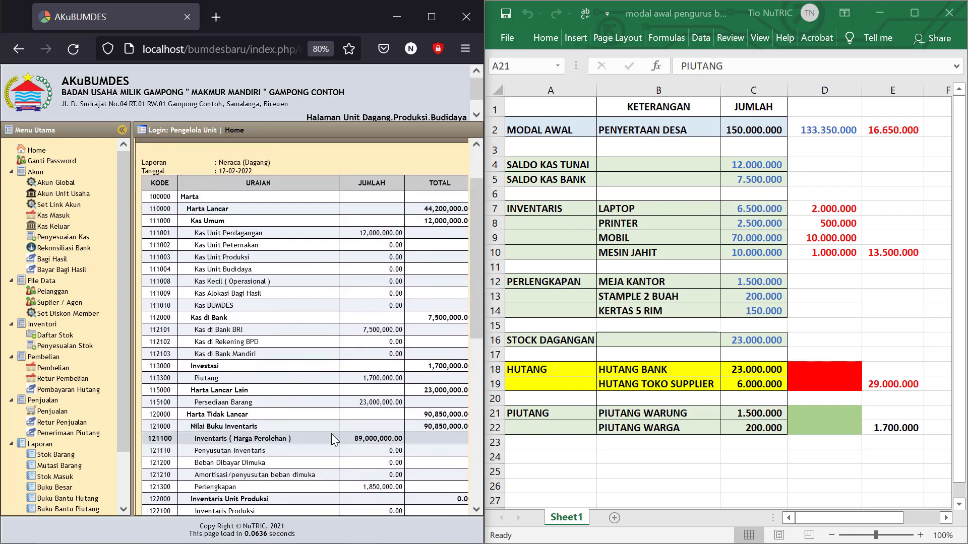
scroll(347, 428, "down", 7)
scroll(345, 425, "down", 3)
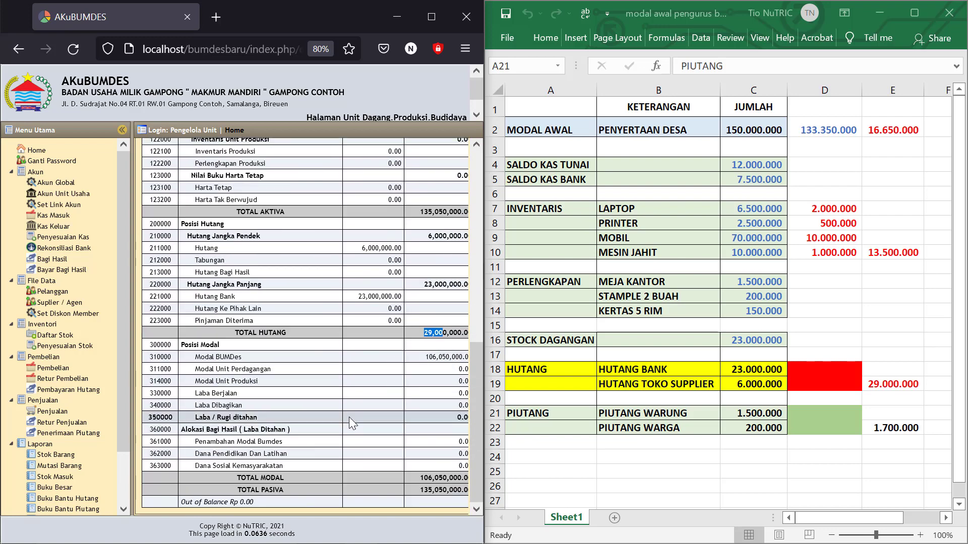
left_click(352, 412)
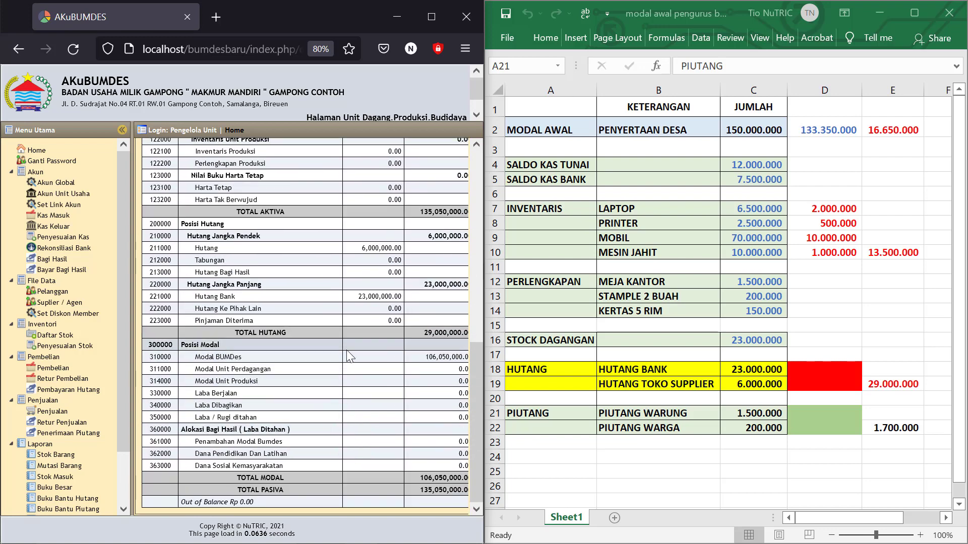
scroll(362, 389, "up", 3)
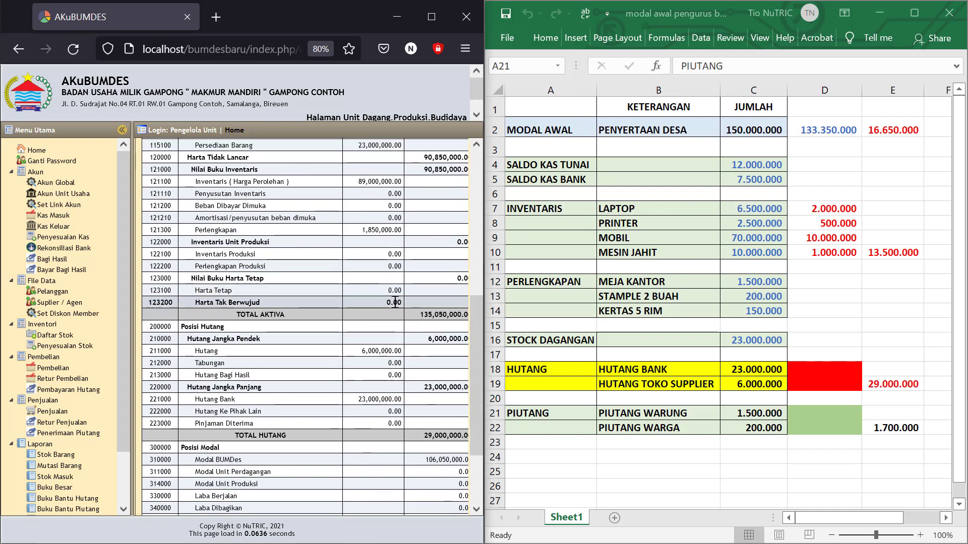
scroll(394, 303, "up", 3)
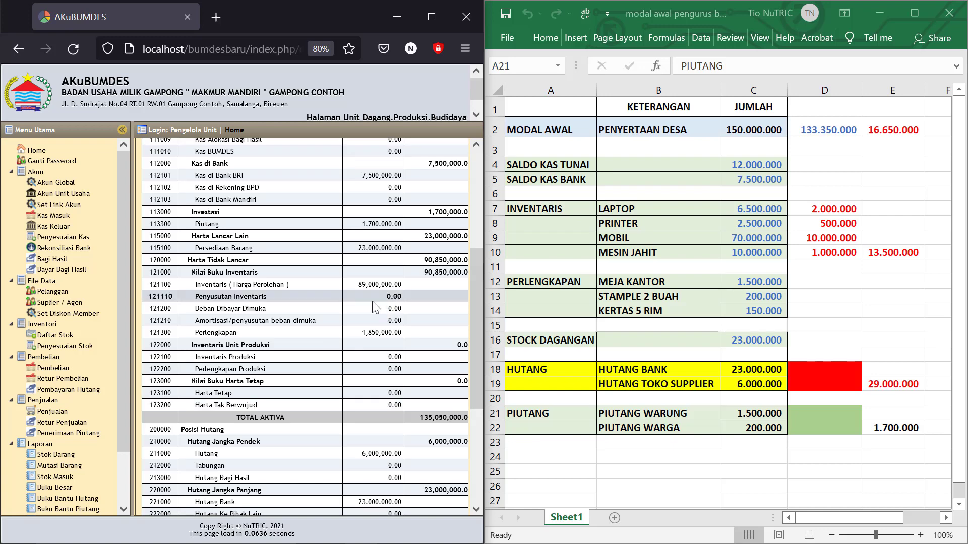
- Start a new Jurnal Umum (Penyesuaian) entry dated 12-02-2022
left_click(54, 239)
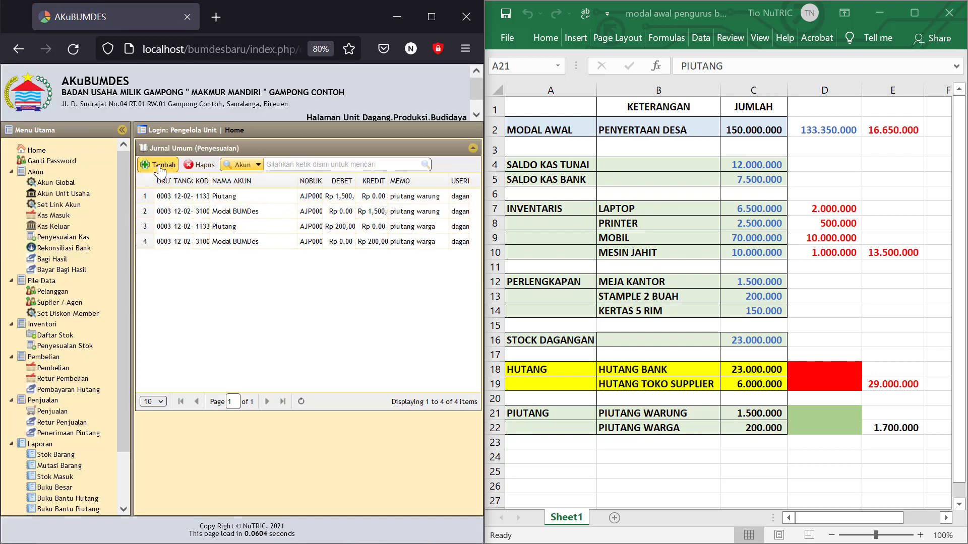
left_click(159, 167)
left_click(192, 228)
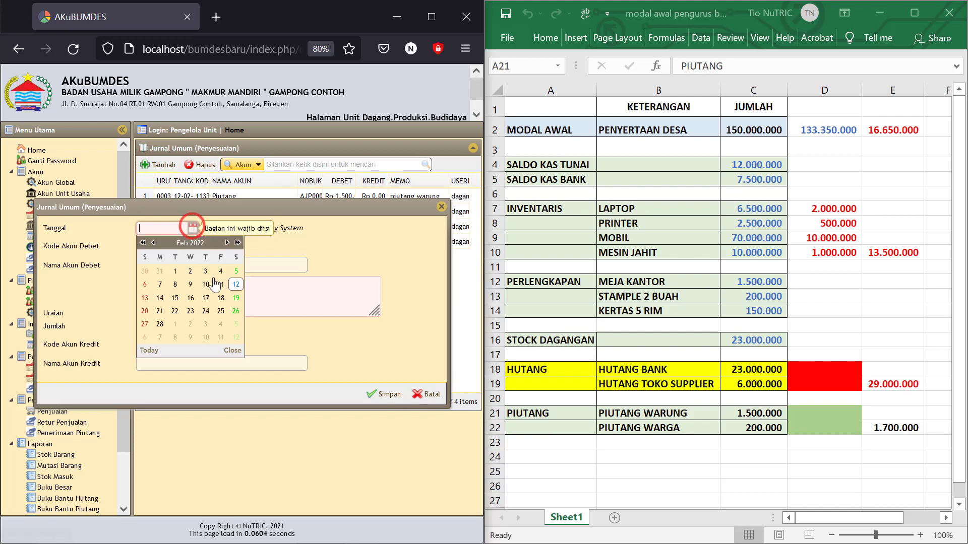
left_click(236, 289)
- Assign Beban Penyusutan (614000) as the debit account and describe the entry as "total penyusutan aset"
left_click(219, 245)
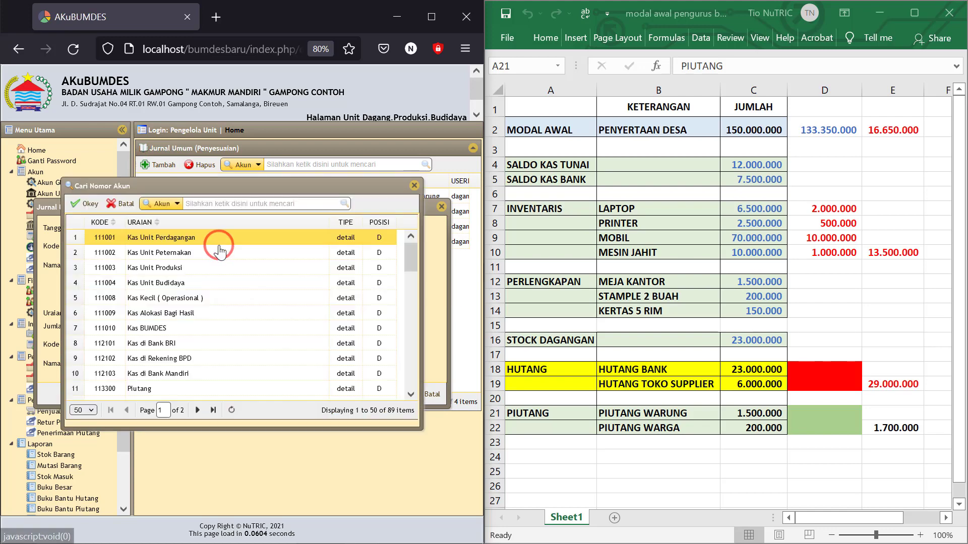
left_click(215, 204)
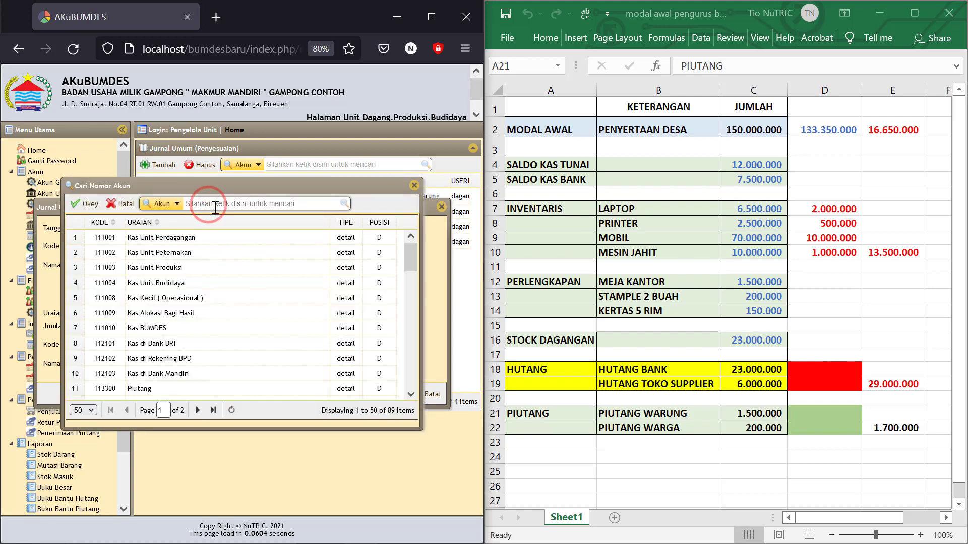
type("beb")
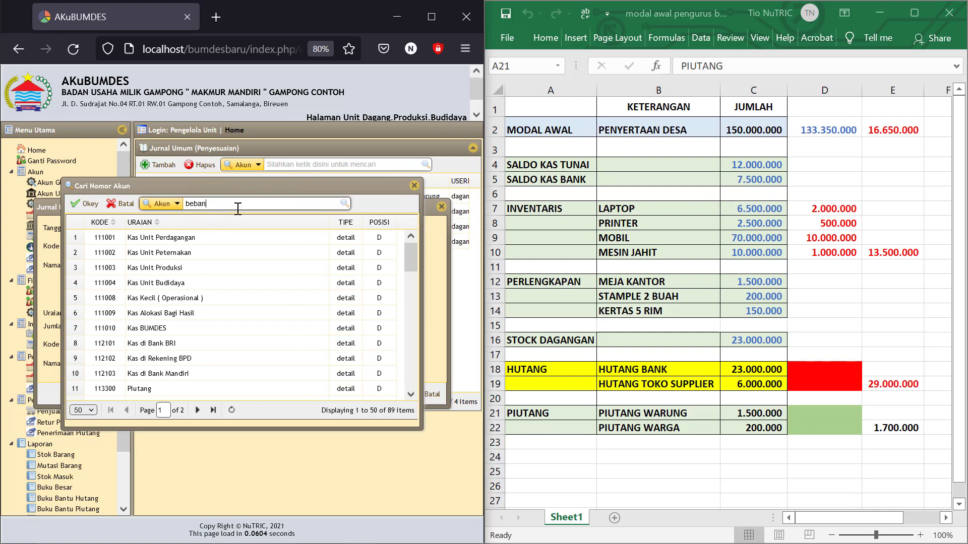
type("an")
left_click(344, 204)
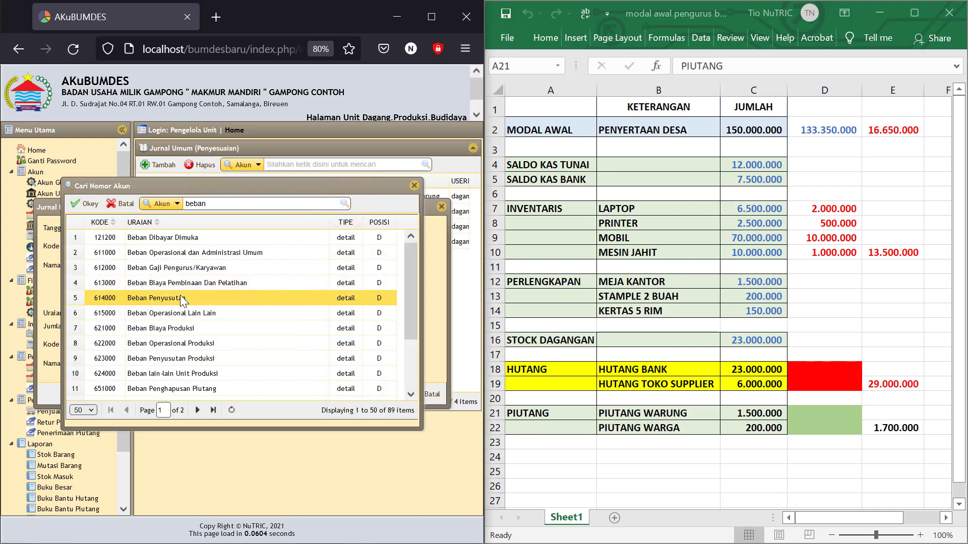
double_click(181, 299)
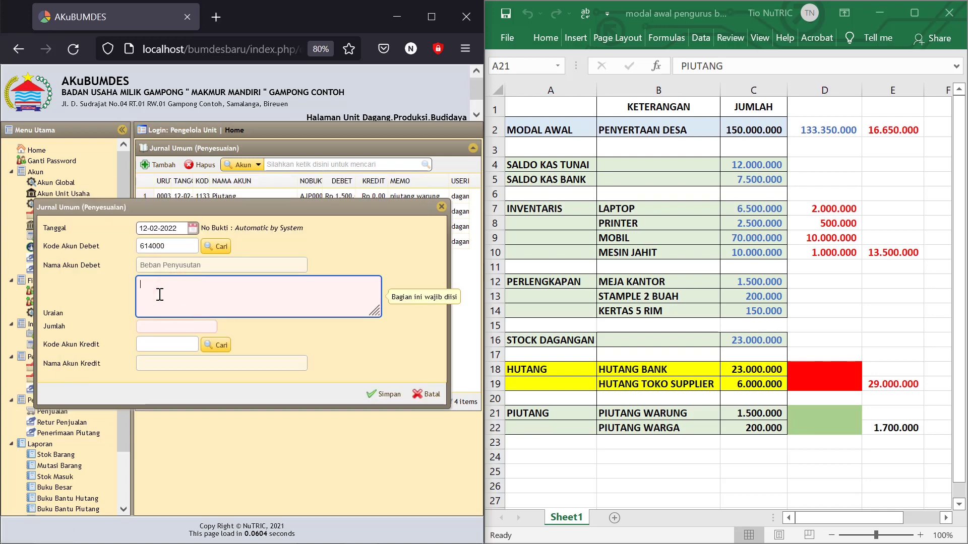
type("total penyusutan aset")
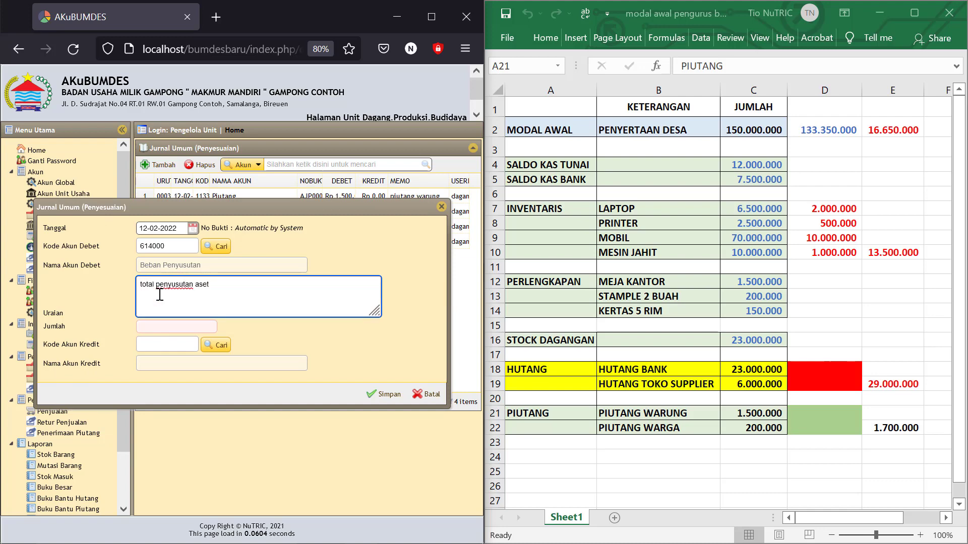
- Complete the journal entry with Jumlah Rp 13.500.000 and credit account Penyusutan Inventaris (121110), and save it
left_click(156, 326)
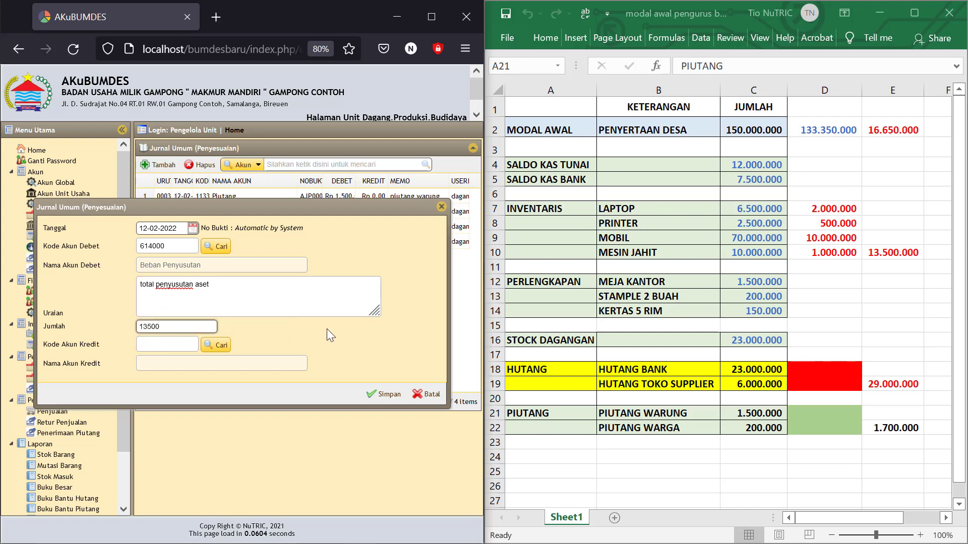
left_click(305, 331)
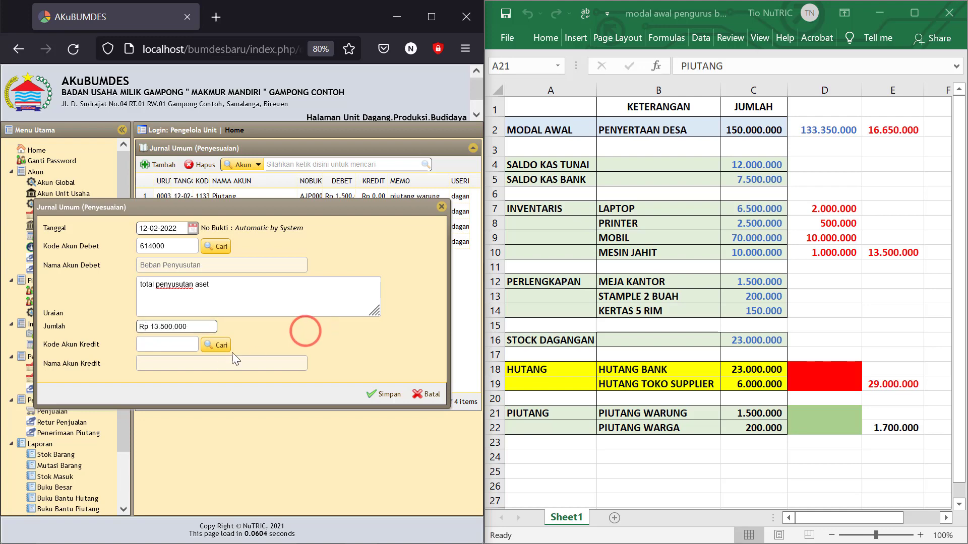
left_click(221, 346)
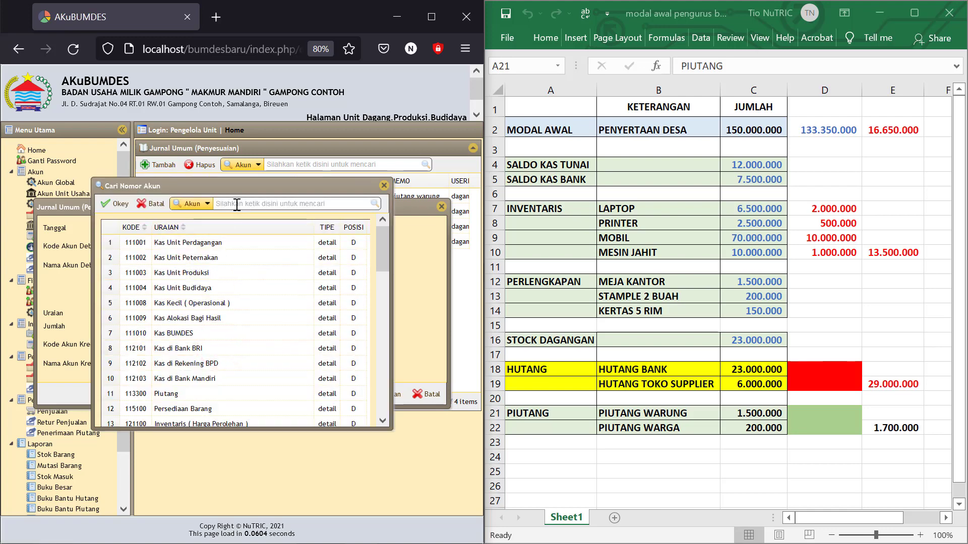
scroll(215, 326, "down", 1)
scroll(216, 332, "down", 1)
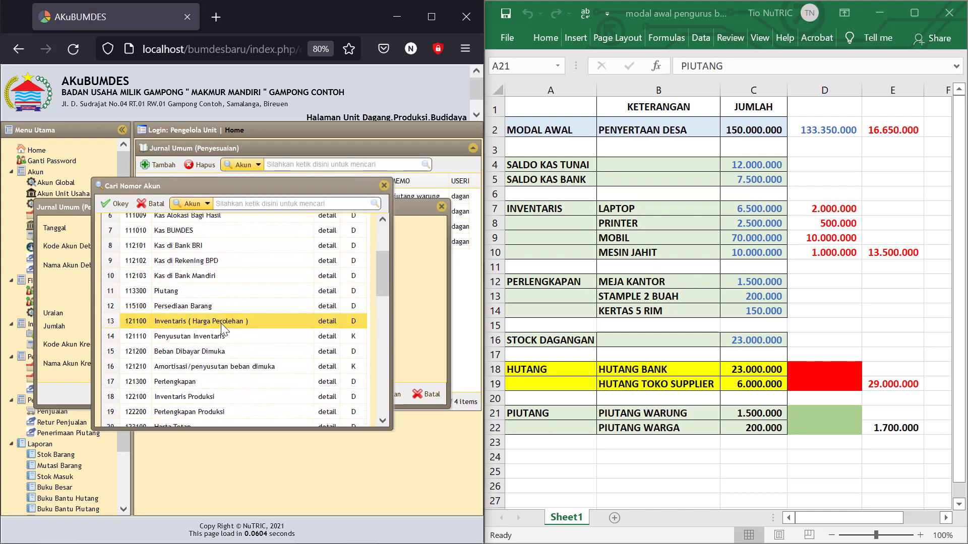
left_click(207, 338)
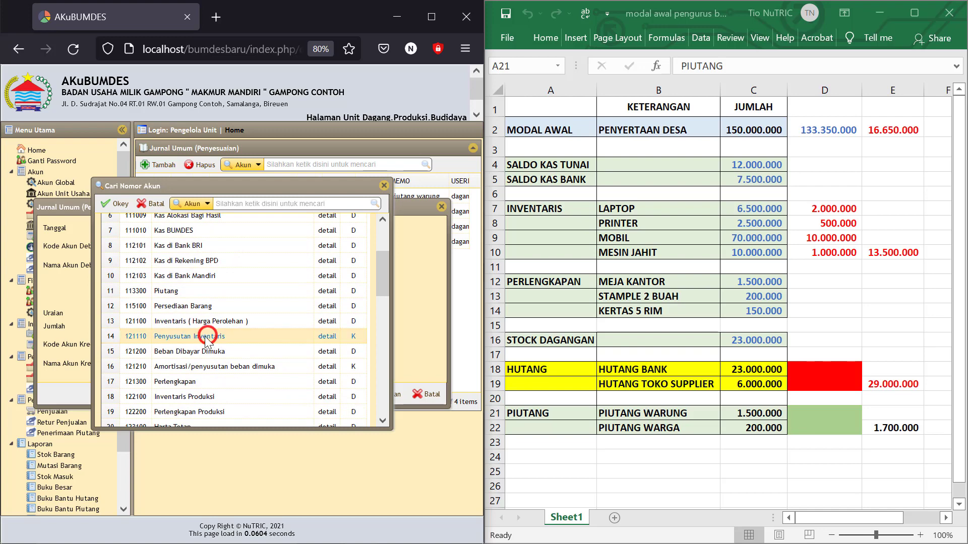
left_click(119, 203)
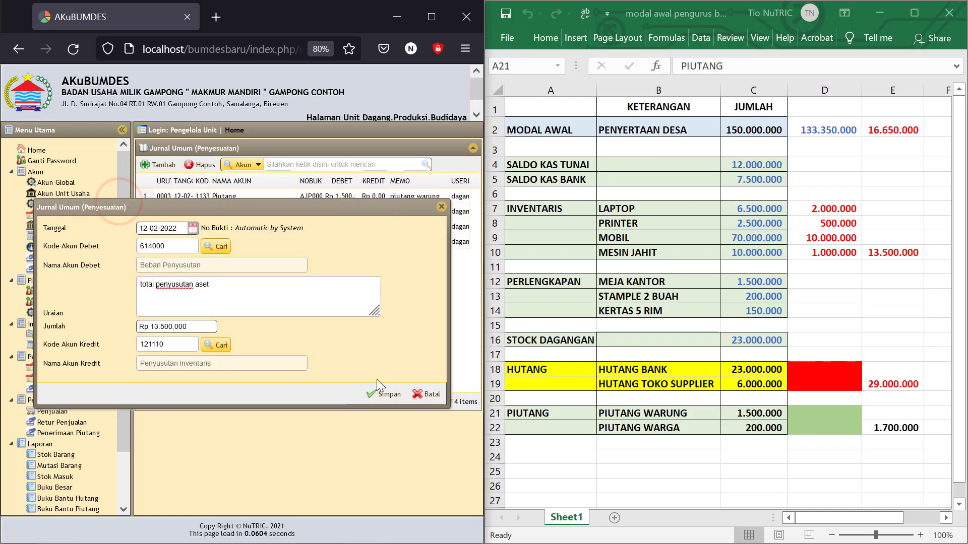
left_click(384, 394)
- Open the Neraca report and examine the Penyusutan Inventaris and Nilai Buku Inventaris amounts
scroll(64, 454, "down", 3)
left_click(65, 484)
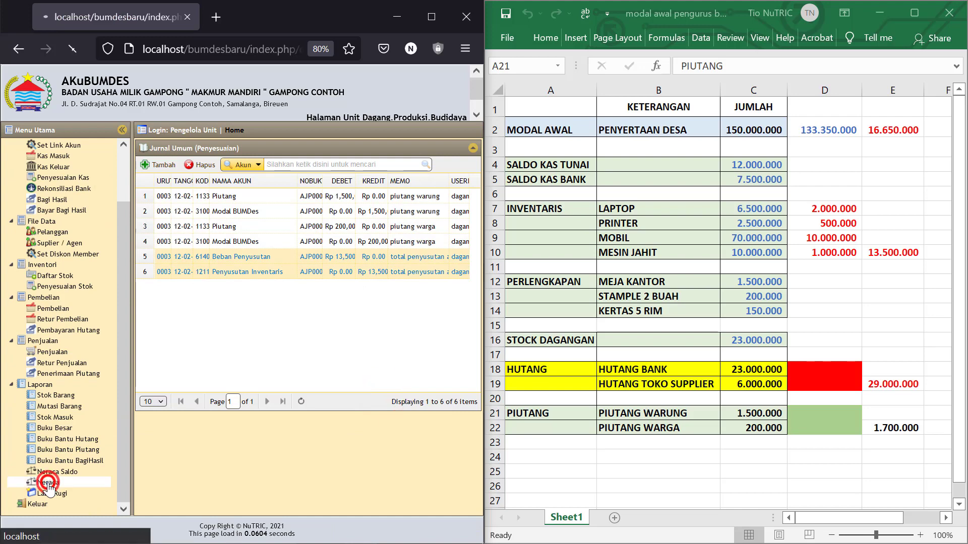
scroll(381, 363, "down", 3)
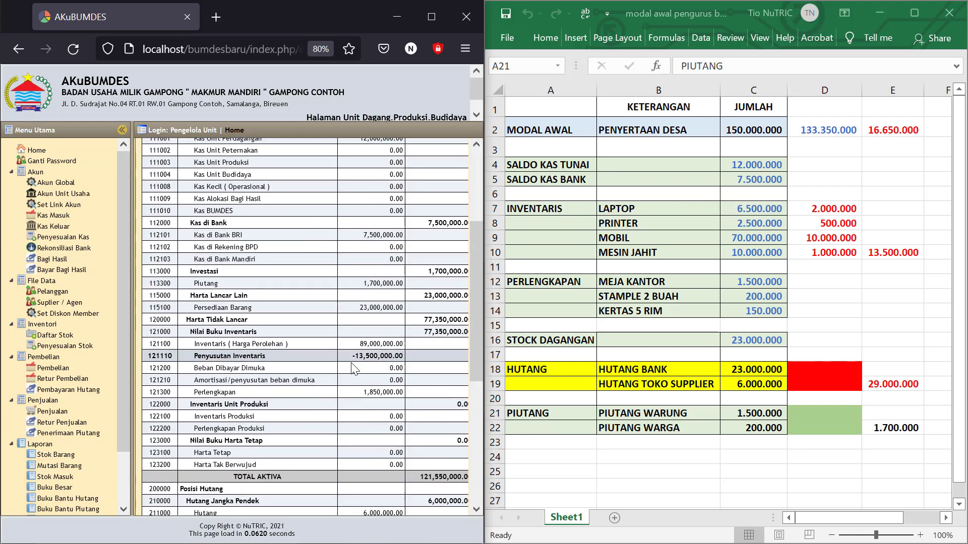
left_click_drag(355, 361, 410, 359)
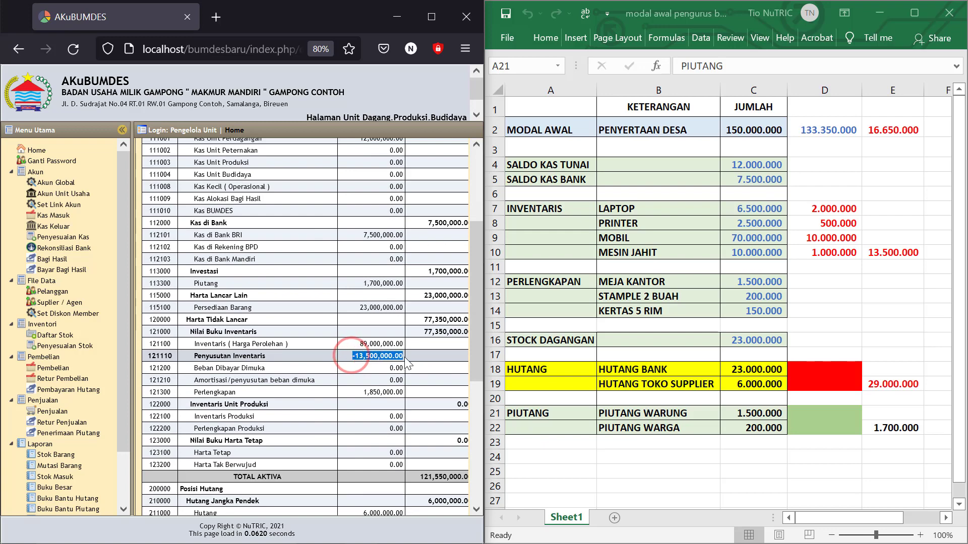
double_click(426, 332)
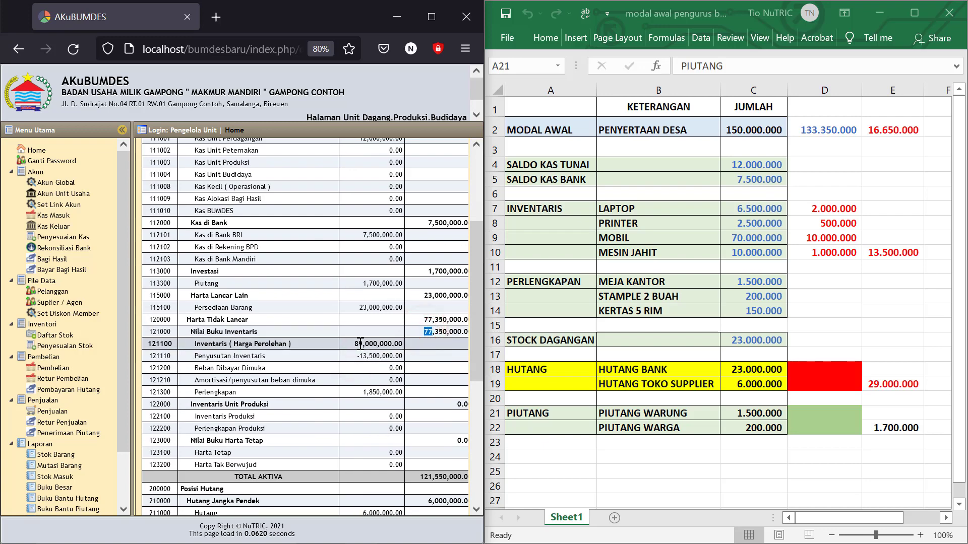
left_click(420, 332)
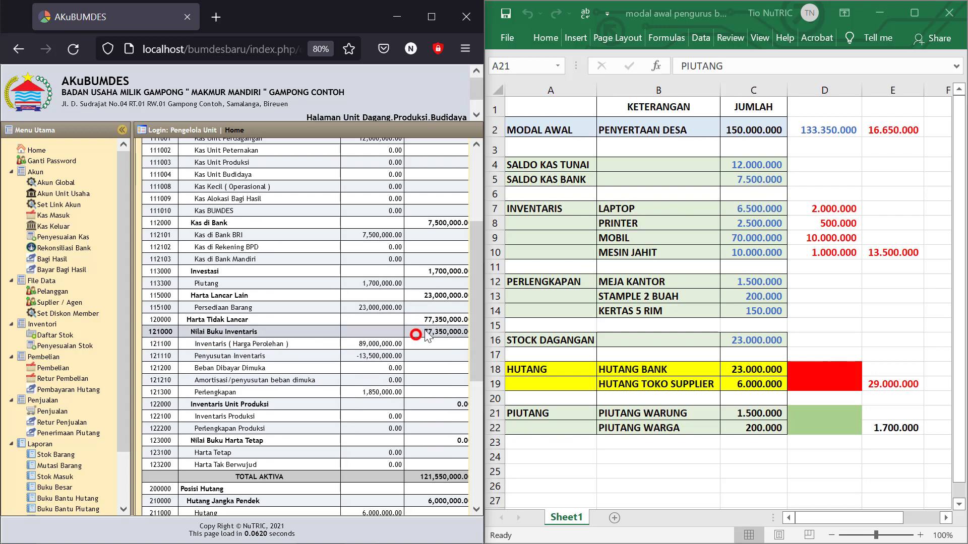
left_click_drag(421, 333, 442, 333)
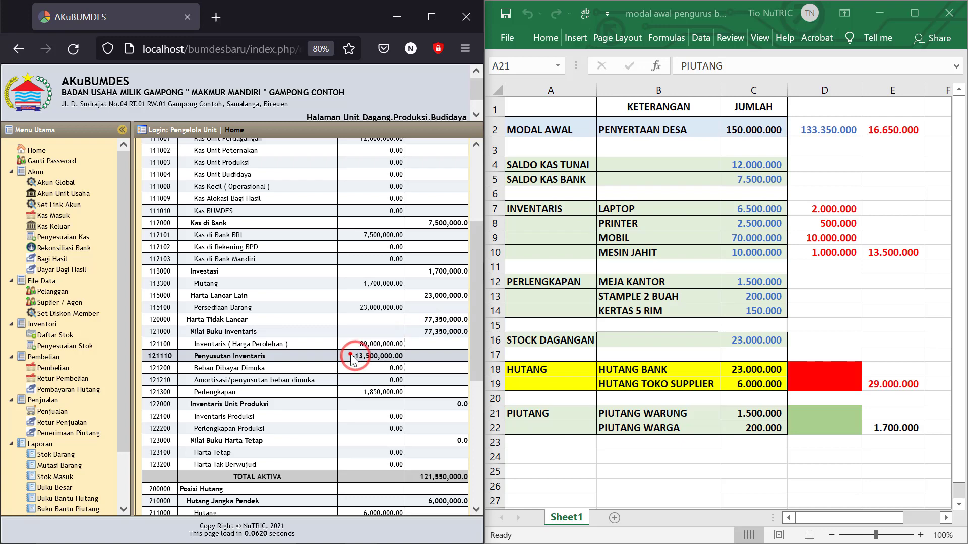
left_click_drag(351, 355, 402, 357)
- Examine the Laba Berjalan amount and the Laba / Rugi ditahan row under Posisi Modal in the Neraca
scroll(374, 363, "down", 5)
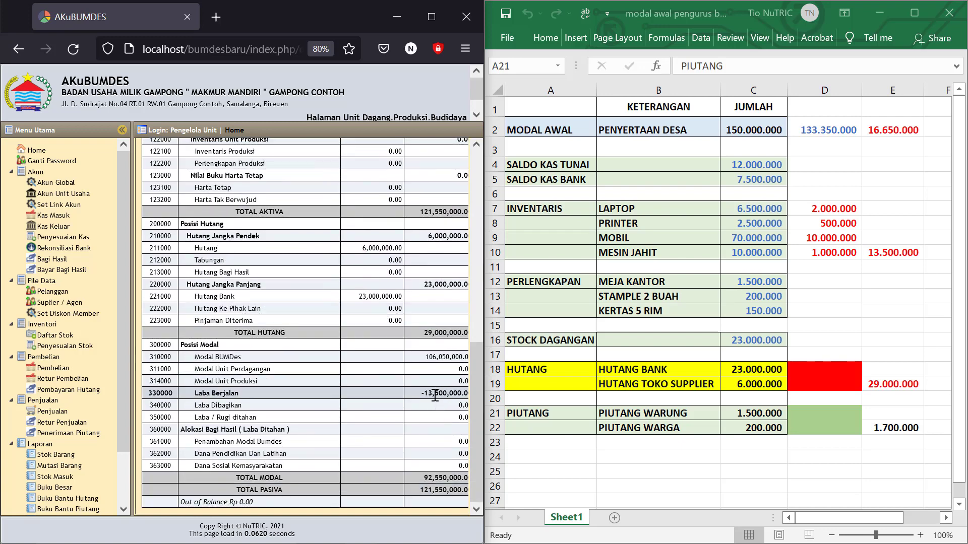
left_click_drag(422, 393, 461, 392)
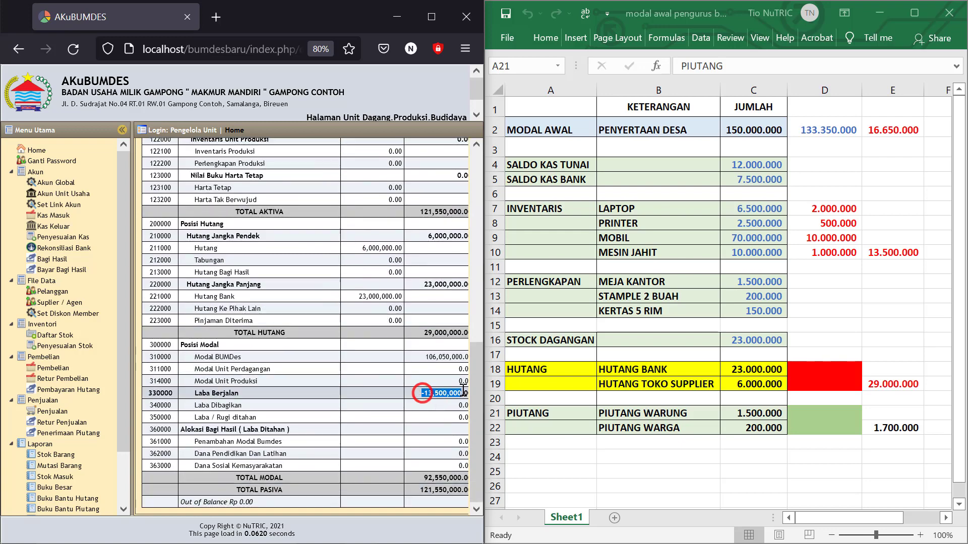
left_click(417, 413)
left_click_drag(420, 393, 439, 397)
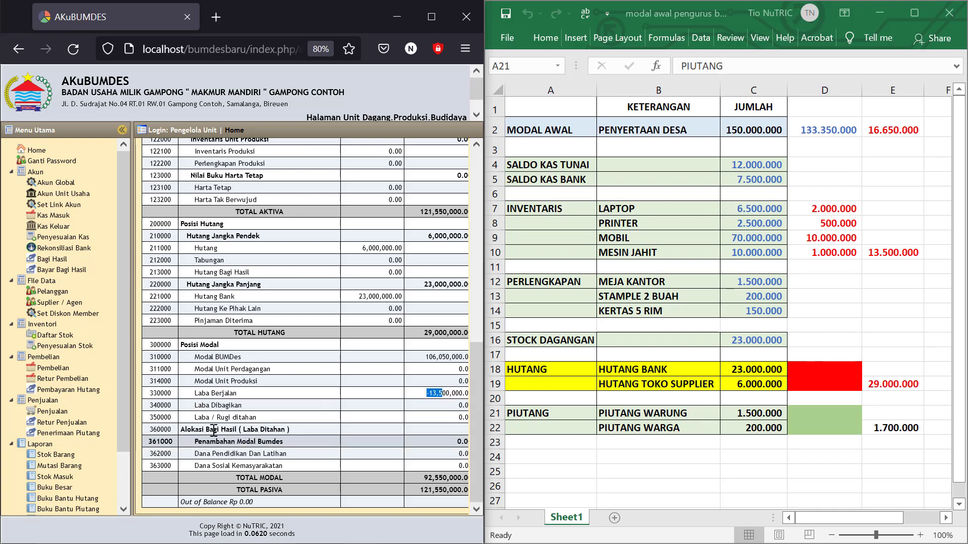
left_click(226, 421)
left_click_drag(192, 417, 273, 421)
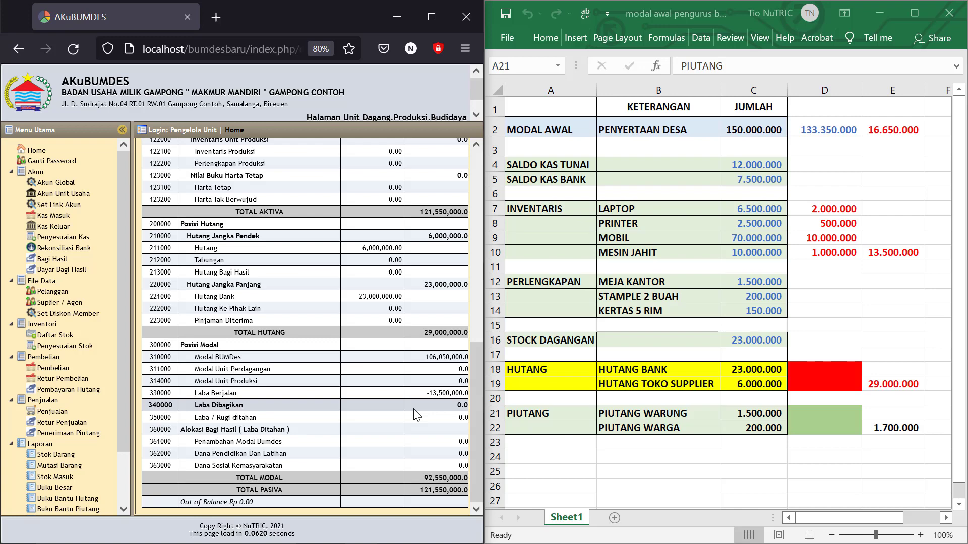
left_click_drag(192, 419, 267, 423)
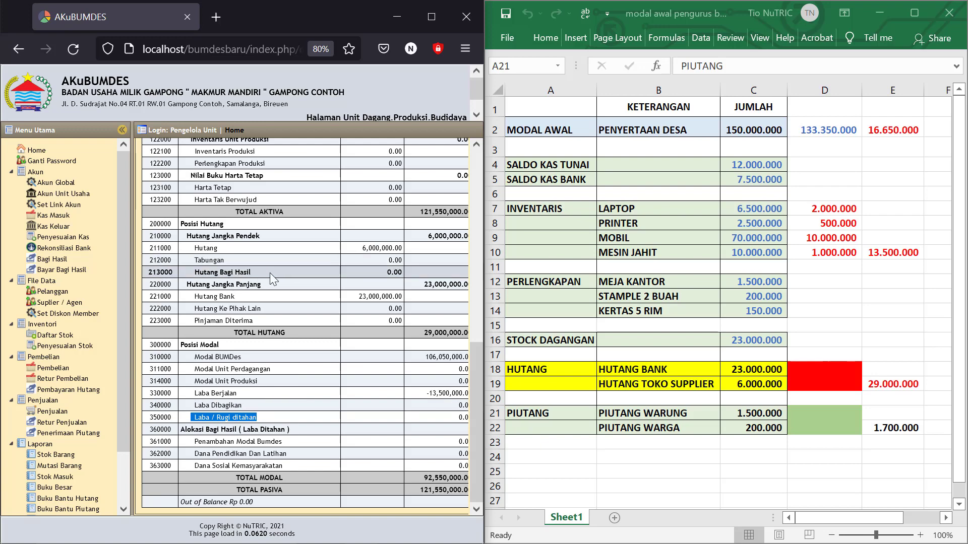
- Compare the Neraca's asset rows with the opening balance table in A1:E23 of the Excel sheet
scroll(273, 273, "up", 2)
scroll(273, 273, "up", 4)
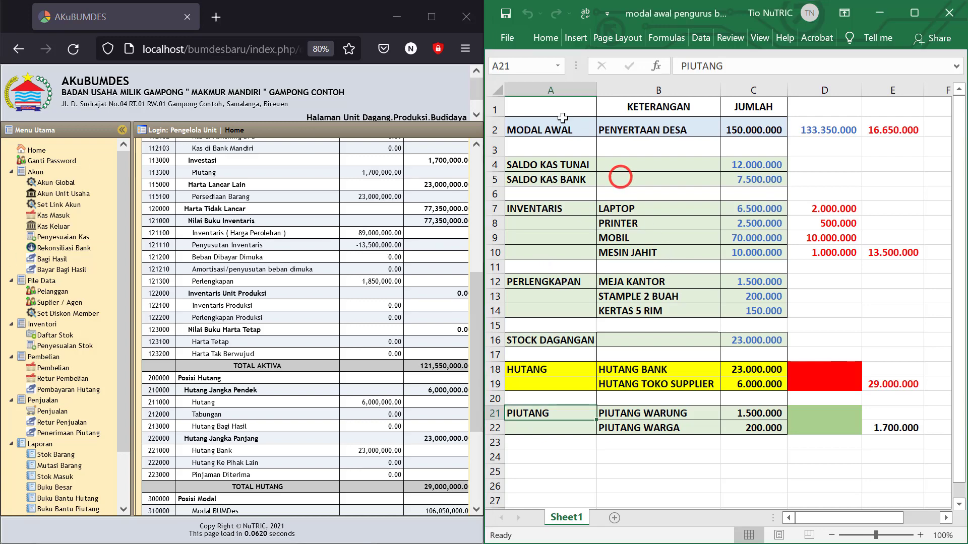
mouse_move(549, 107)
left_mouse_down()
mouse_move(798, 219)
mouse_move(931, 339)
mouse_move(906, 444)
left_mouse_up()
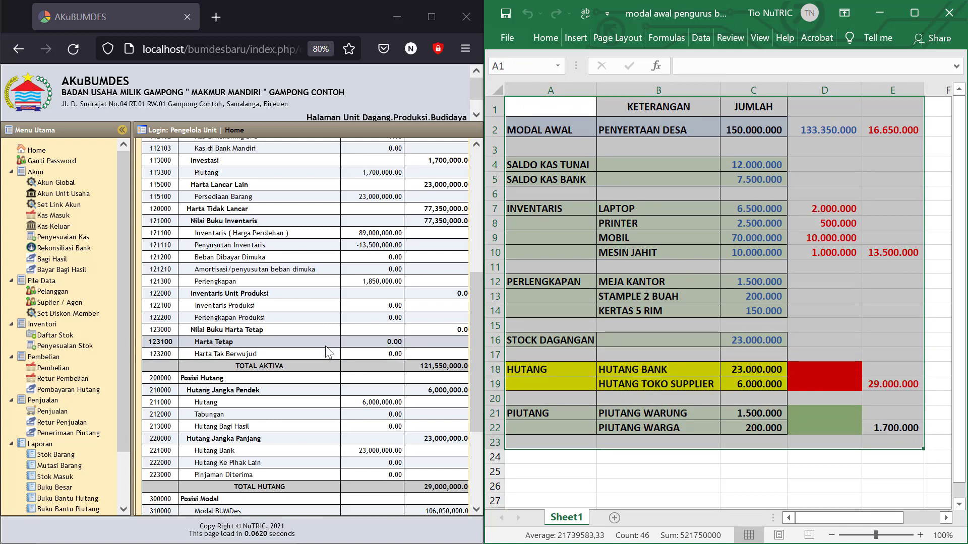
left_click(576, 460)
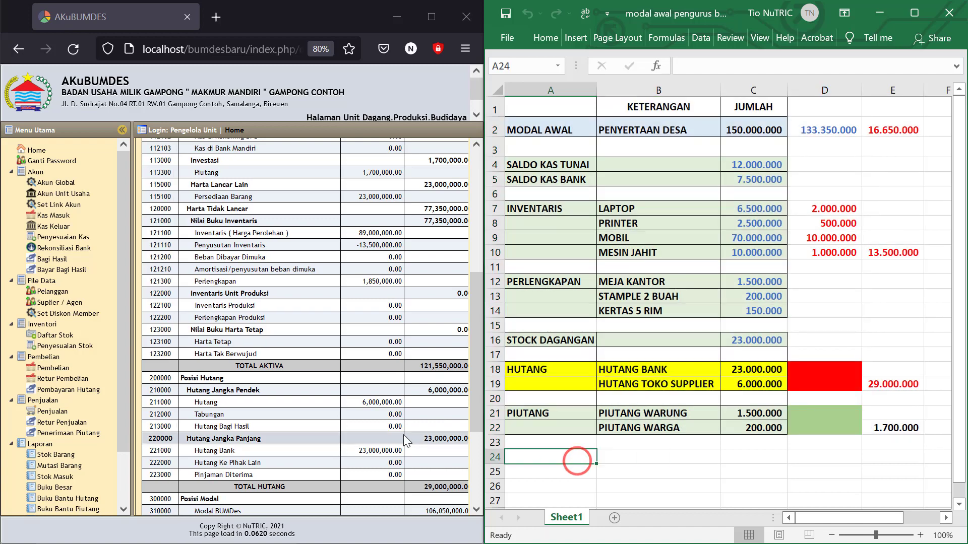
- Switch back to AKuBUMDES and review the Hutang Bank and Piutang amounts in the Neraca
scroll(374, 307, "down", 3)
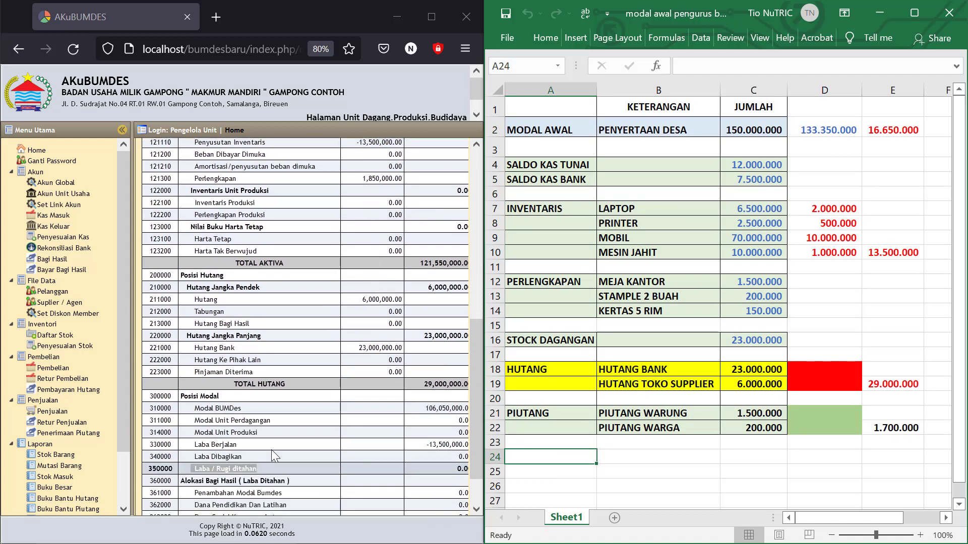
scroll(370, 424, "up", 2)
left_click_drag(353, 399, 403, 398)
scroll(396, 401, "up", 4)
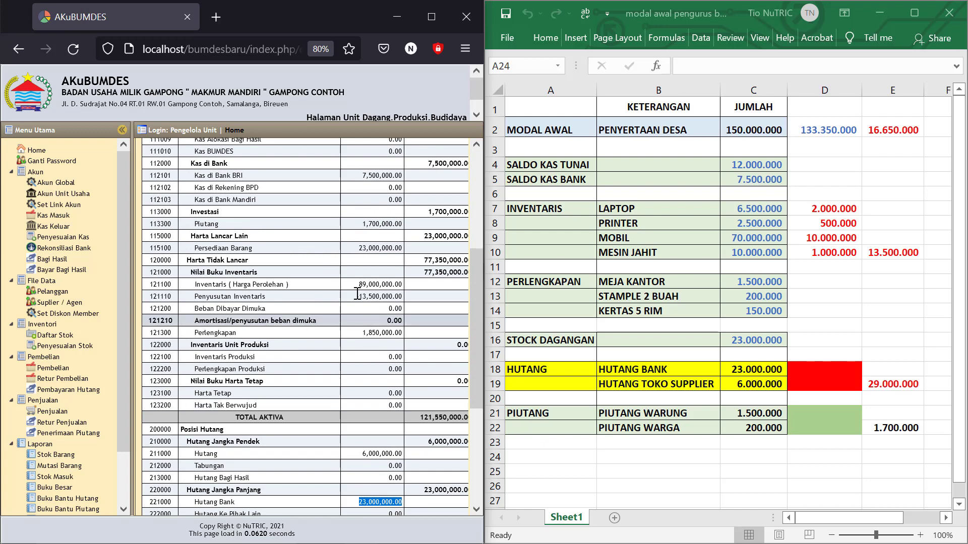
left_click(363, 222)
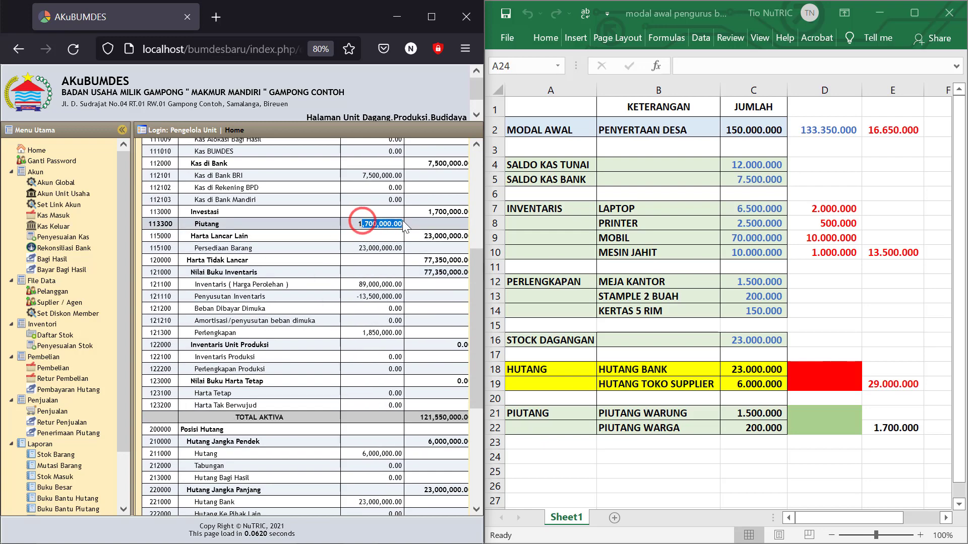
double_click(364, 224)
scroll(347, 252, "up", 4)
left_click(356, 328)
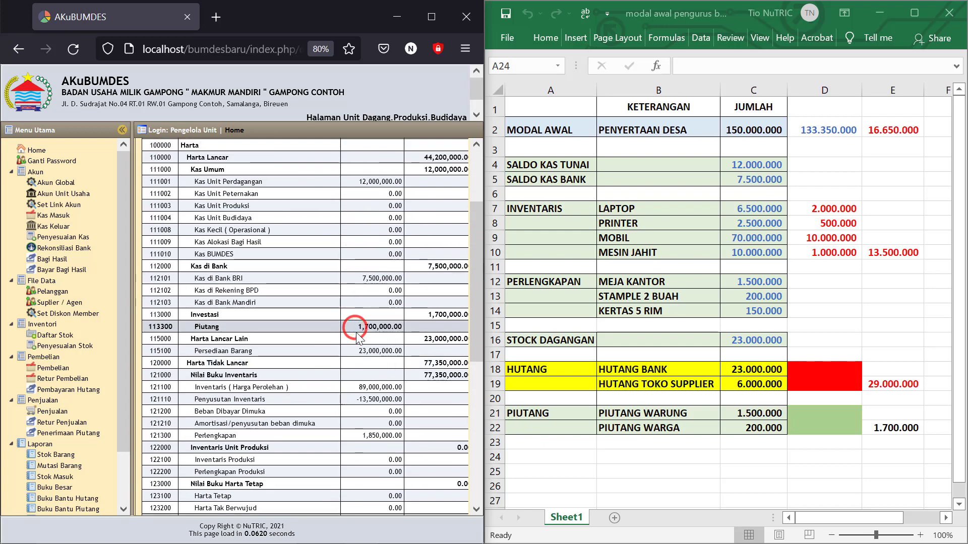
left_click_drag(356, 328, 407, 331)
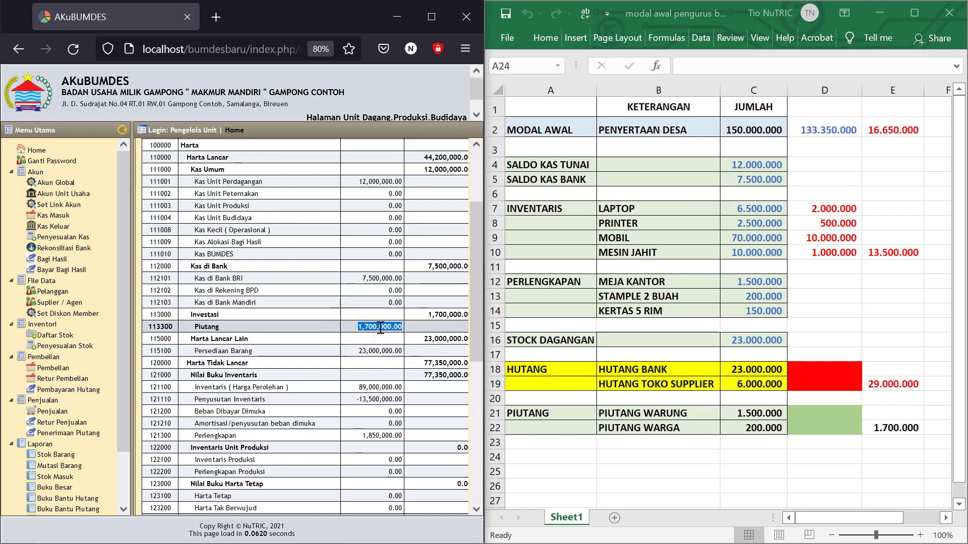
scroll(368, 304, "up", 2)
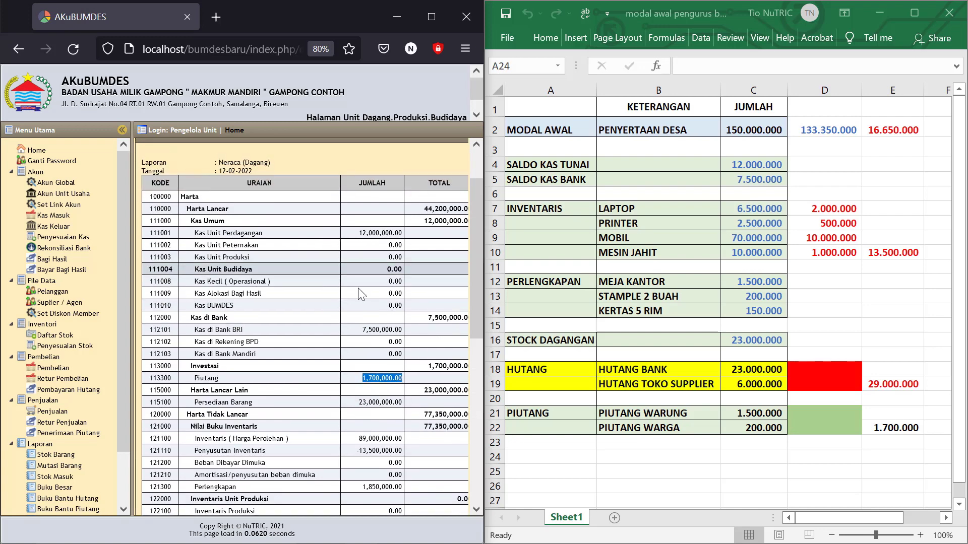
left_click(363, 378)
left_click_drag(351, 377, 394, 380)
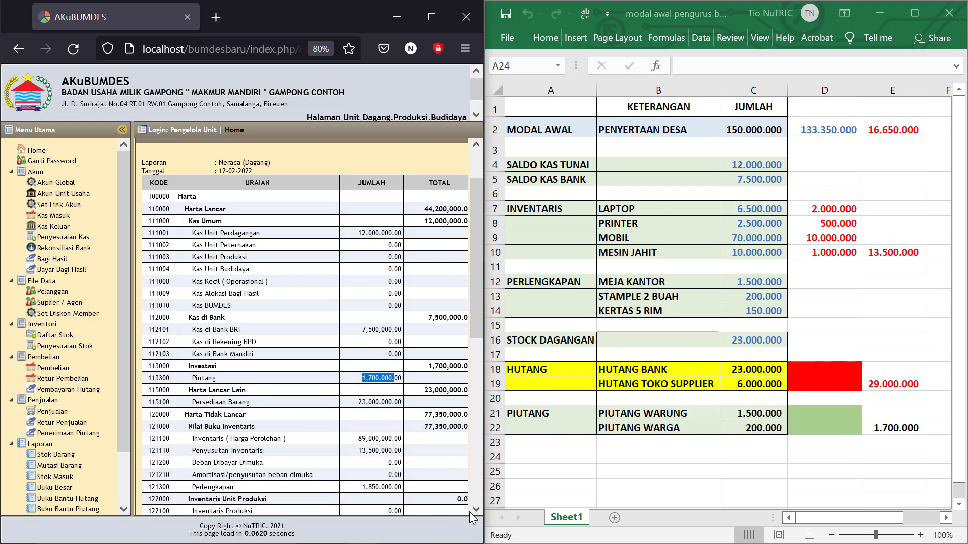
left_click(356, 379)
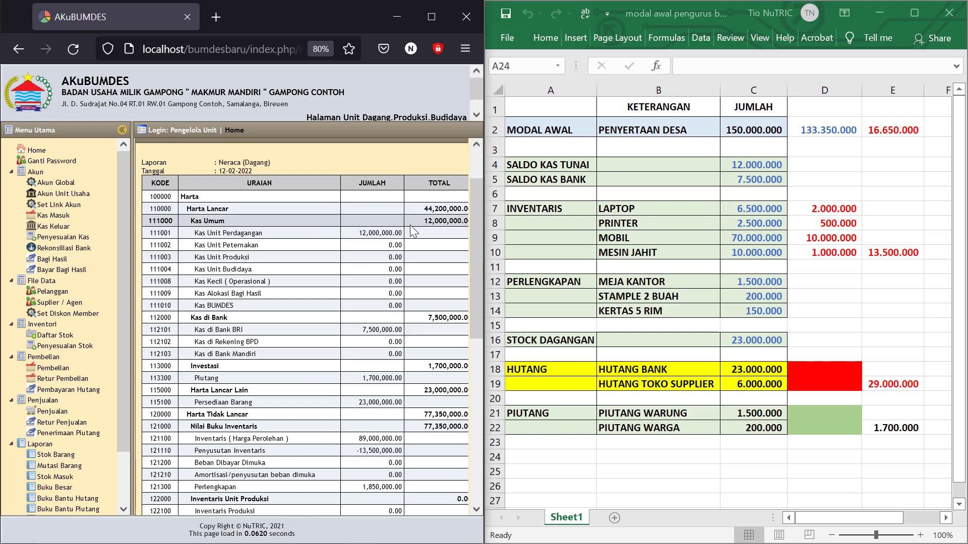
- Review the Neraca from the asset rows down through Posisi Hutang to the Laba Berjalan amount
scroll(372, 283, "down", 3)
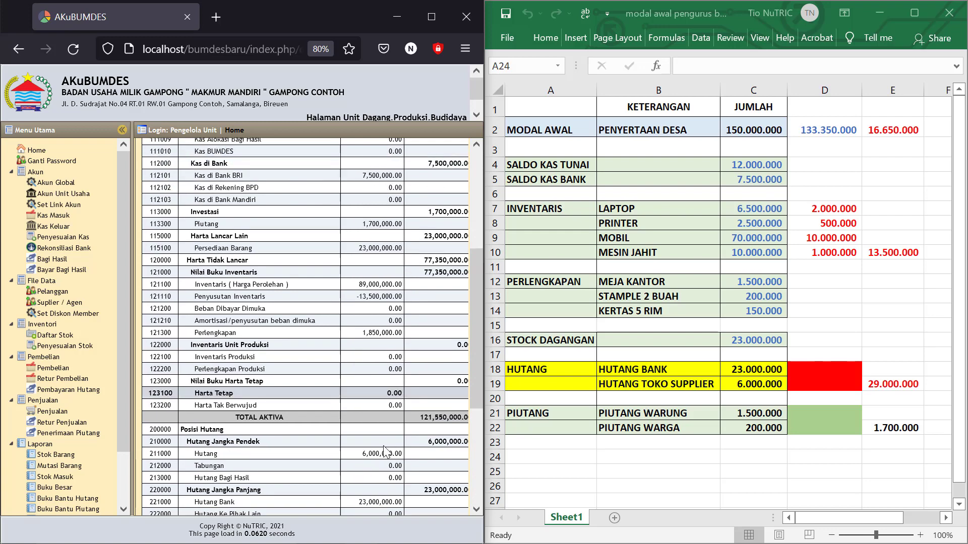
left_click_drag(371, 454, 444, 446)
scroll(381, 454, "down", 3)
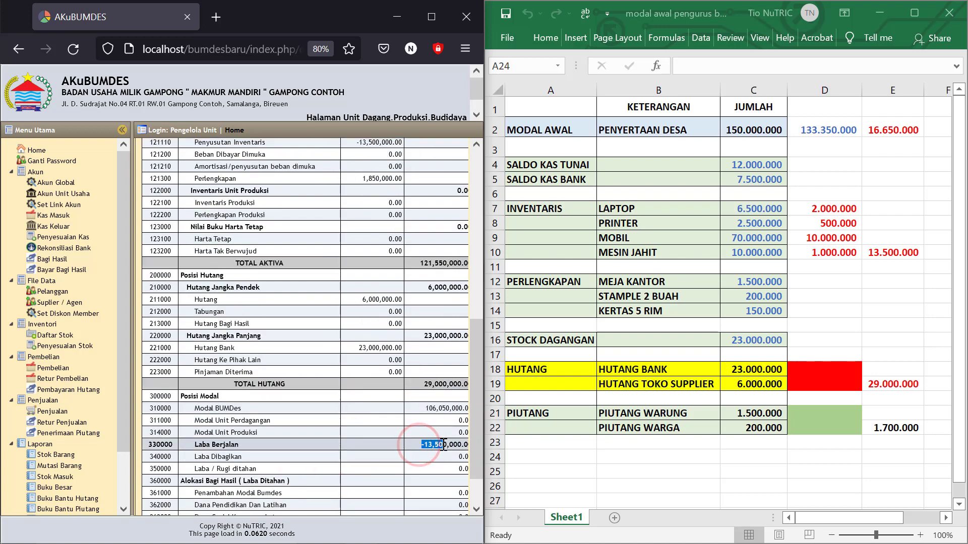